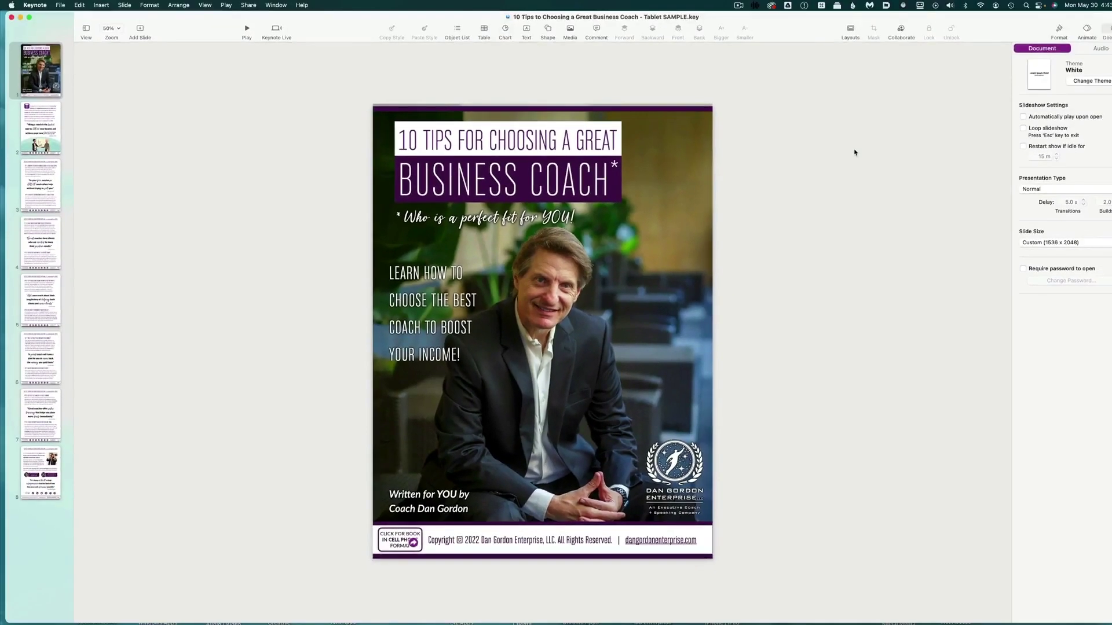
# Create a new blank presentation and delete the title and subtitle placeholders from its first slide
pyautogui.press('super+n')
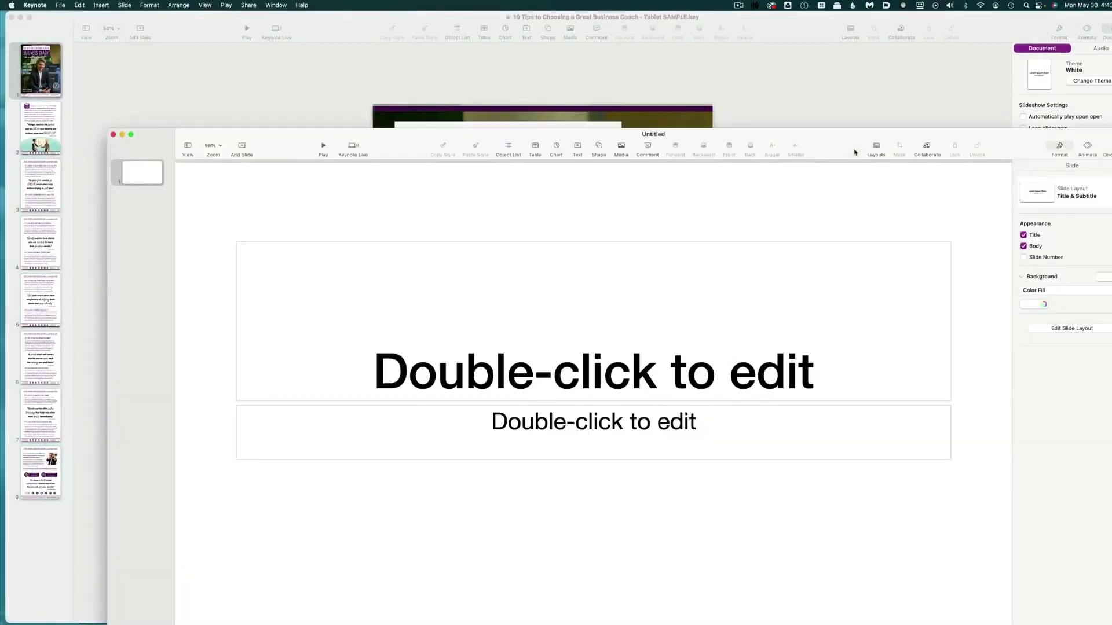
pyautogui.moveTo(854, 153); pyautogui.dragTo(795, 55)
pyautogui.press('super+a')
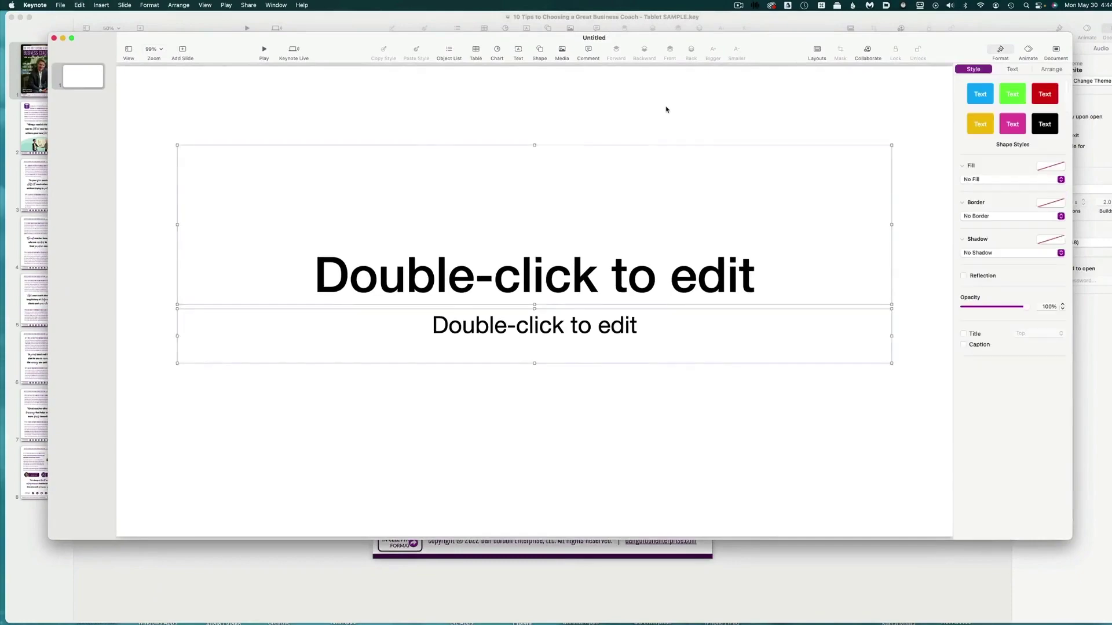
pyautogui.press('Delete')
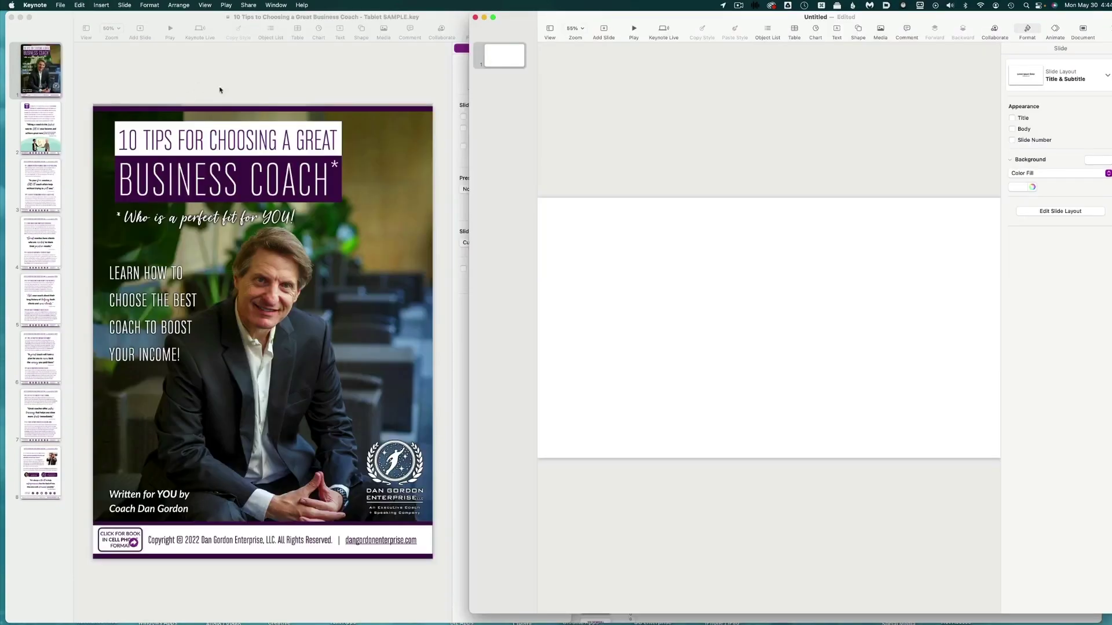
# Set the new presentation's slide size to a custom 1536 pts wide by 2048 pts high, matching the sample document
pyautogui.click(350, 75)
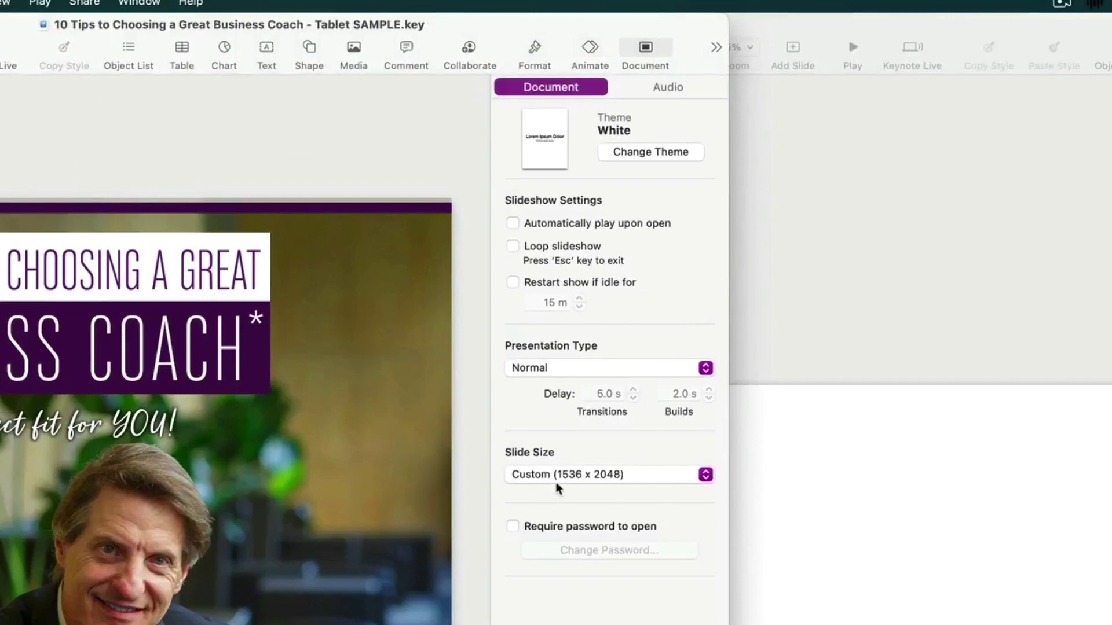
pyautogui.click(830, 433)
pyautogui.click(1040, 32)
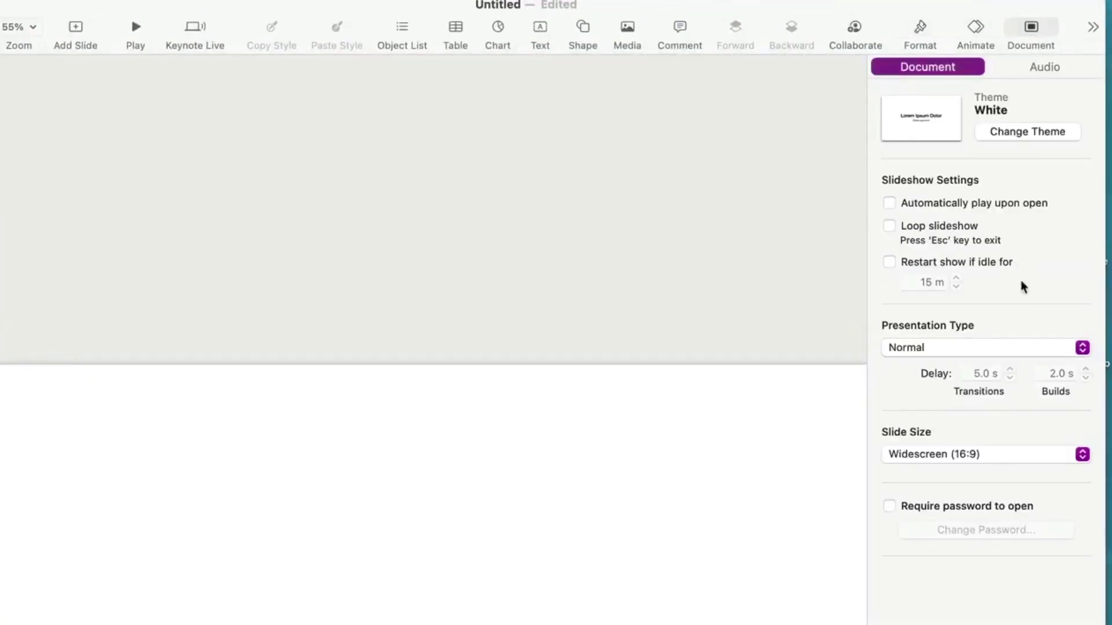
pyautogui.click(957, 455)
pyautogui.click(957, 481)
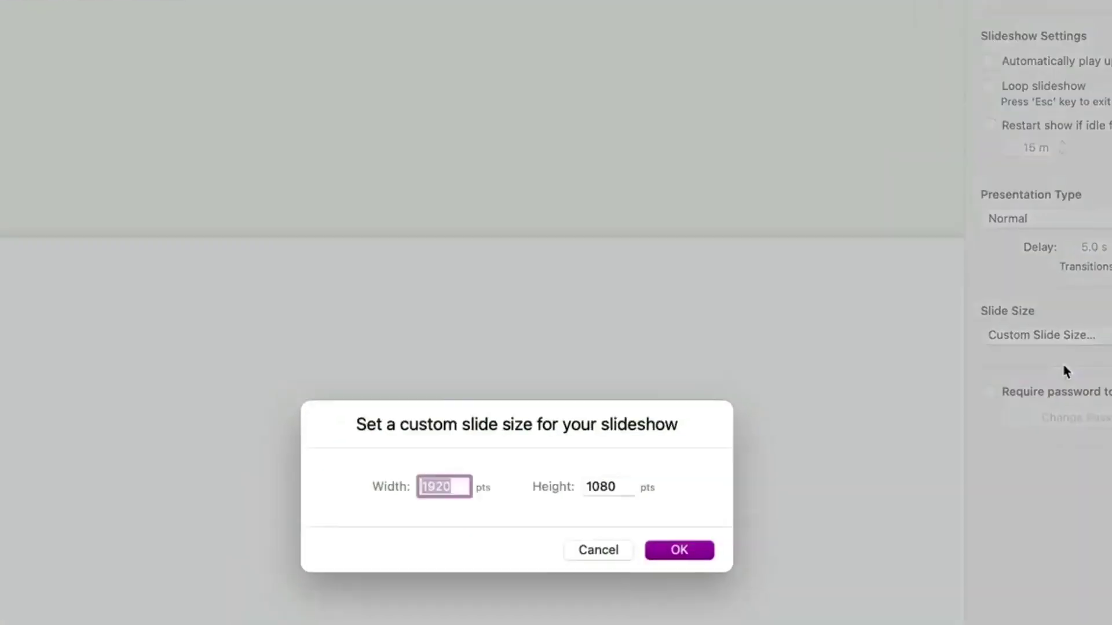
pyautogui.write('1536')
pyautogui.press('Tab')
pyautogui.write('2048')
pyautogui.press('Return')
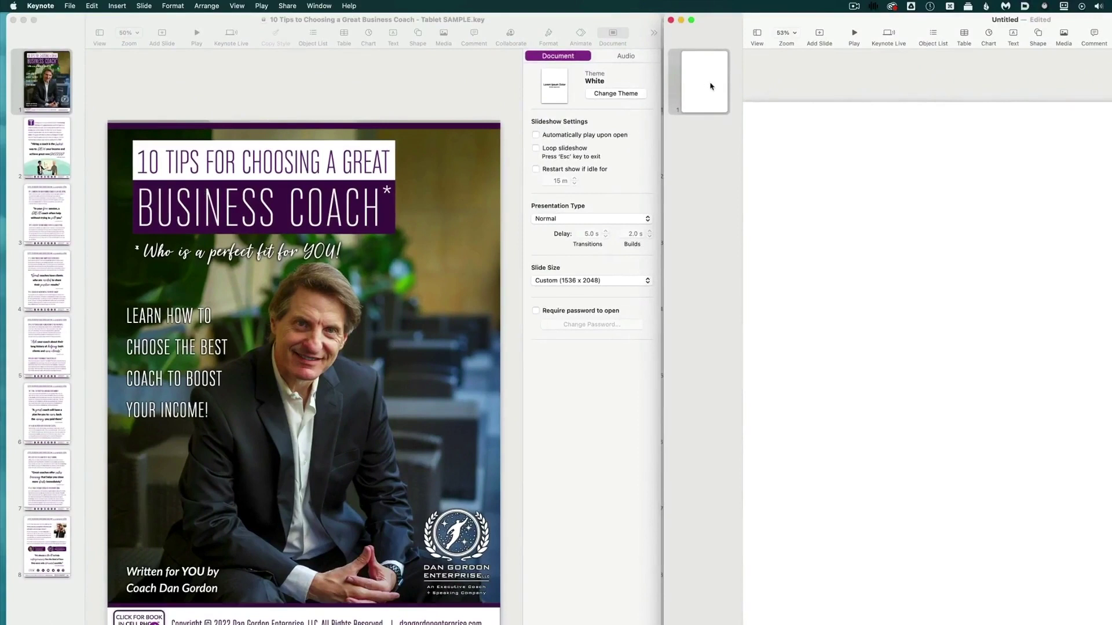
# Duplicate the blank slide repeatedly until the new presentation has eight slides, and select the first one
pyautogui.moveTo(710, 86); pyautogui.dragTo(705, 142)
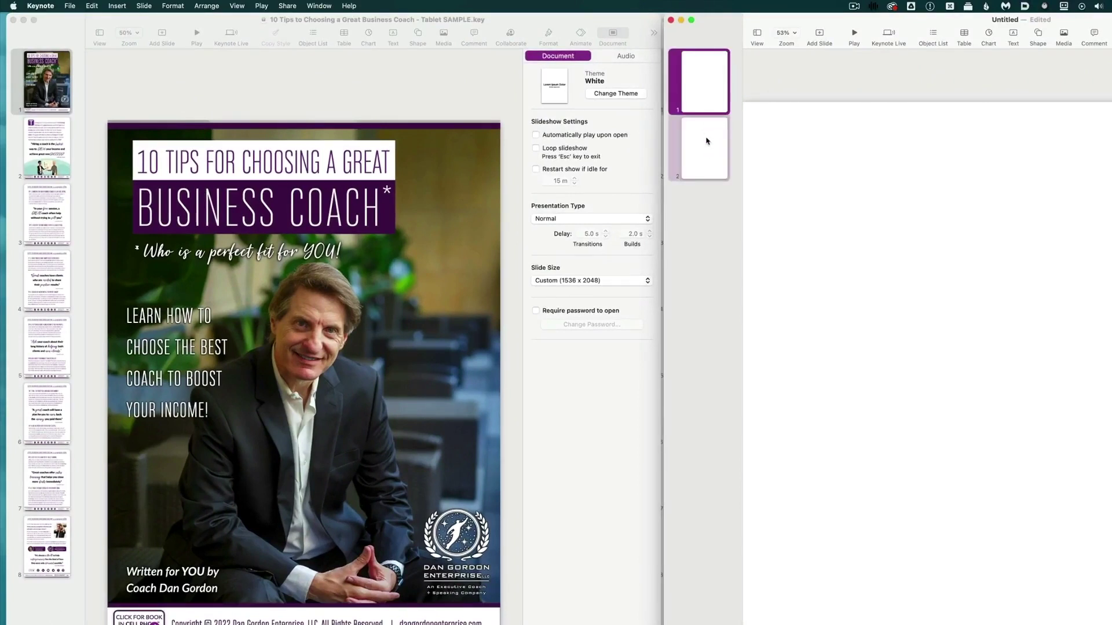
pyautogui.moveTo(706, 140); pyautogui.dragTo(707, 198)
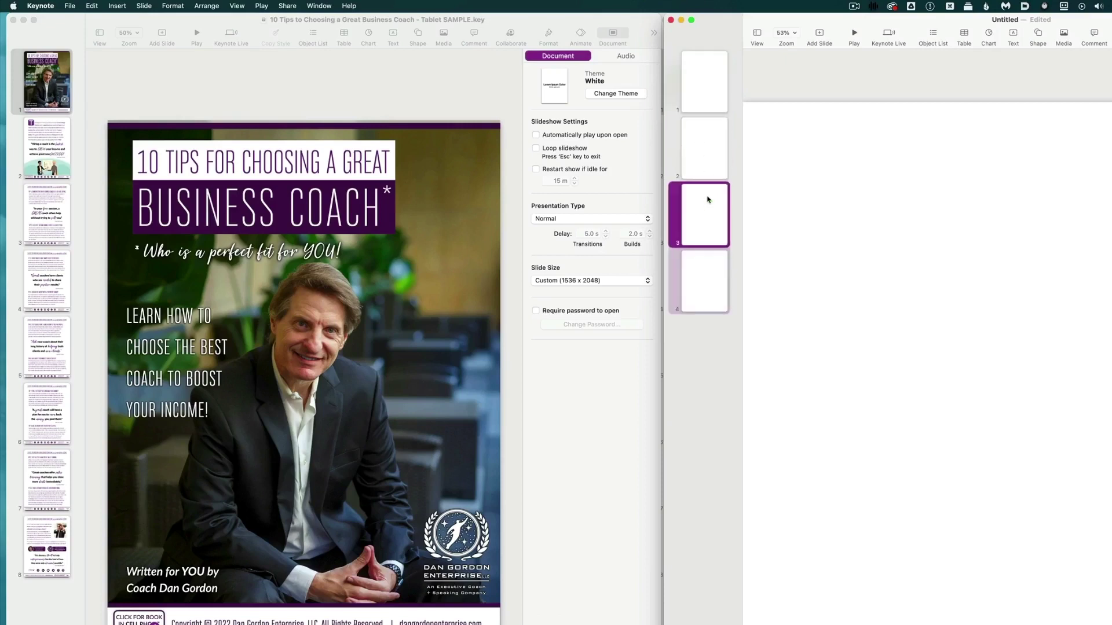
pyautogui.click(707, 87)
pyautogui.keyDown('shift'); pyautogui.click(707, 291); pyautogui.keyUp('shift')
pyautogui.moveTo(707, 291); pyautogui.dragTo(707, 324)
pyautogui.click(674, 91)
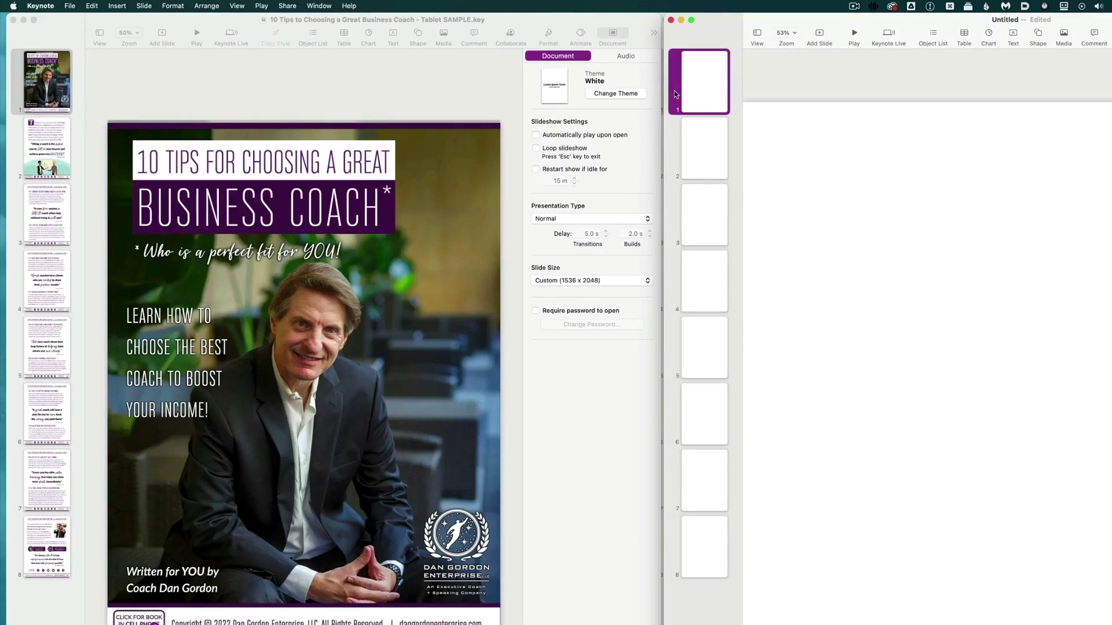
# Save the new presentation as DESIGN TEMPLATE in the 10 Tips to Choosing a Great Business Coach folder
pyautogui.press('super+s')
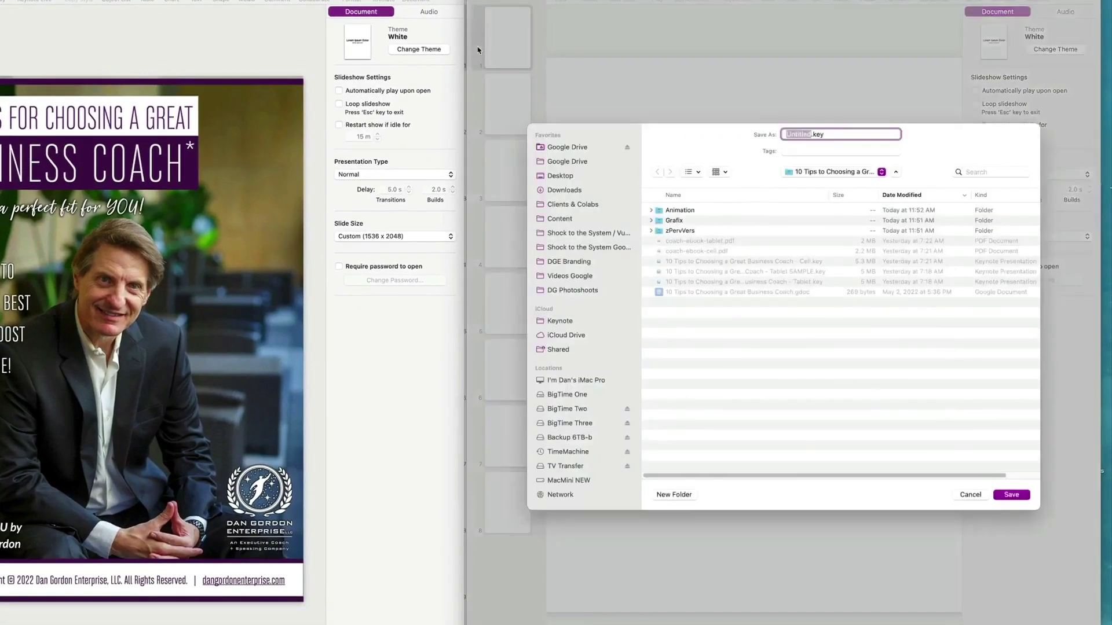
pyautogui.write('DESIGN TEMPLATE')
pyautogui.press('Return')
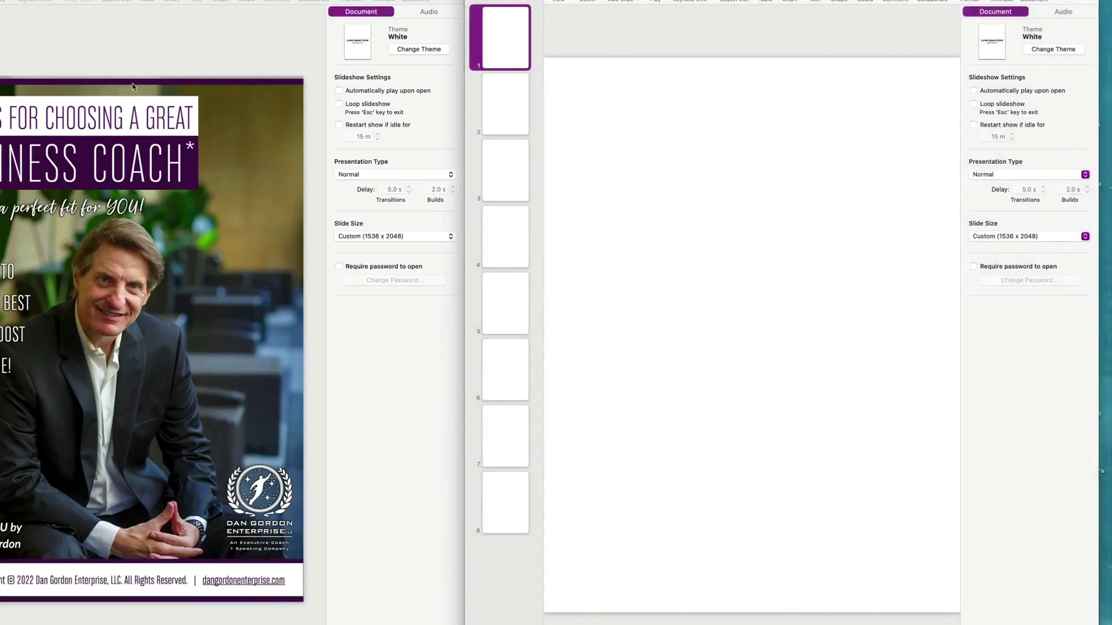
# Copy the purple top bar from the sample cover onto the template's first slide and align it with the slide's top edge
pyautogui.click(137, 86)
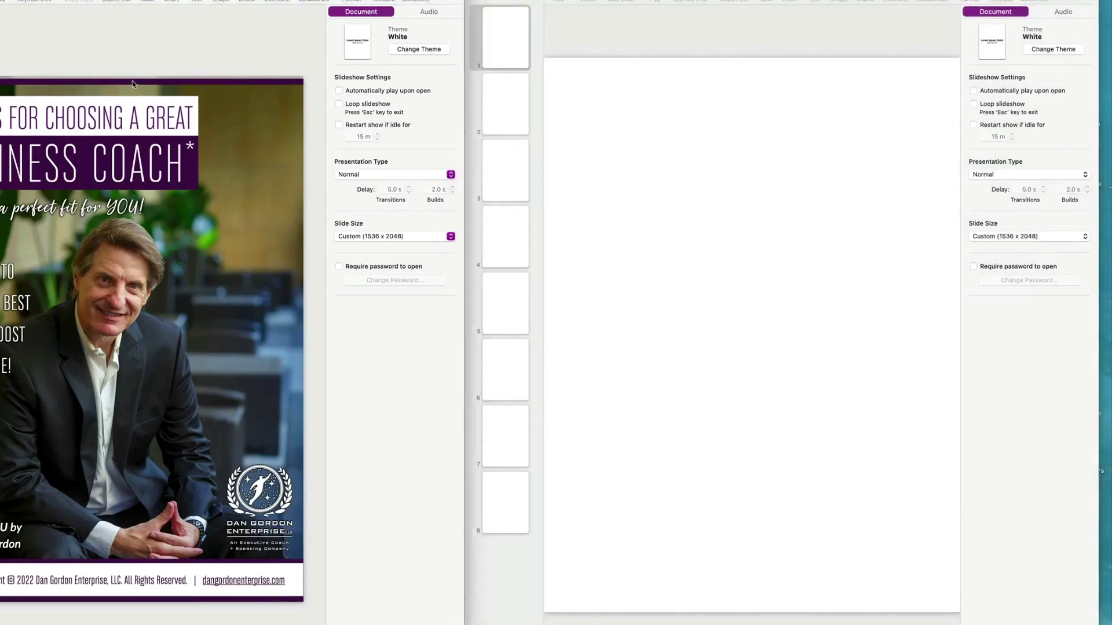
pyautogui.click(774, 96)
pyautogui.press('super+v')
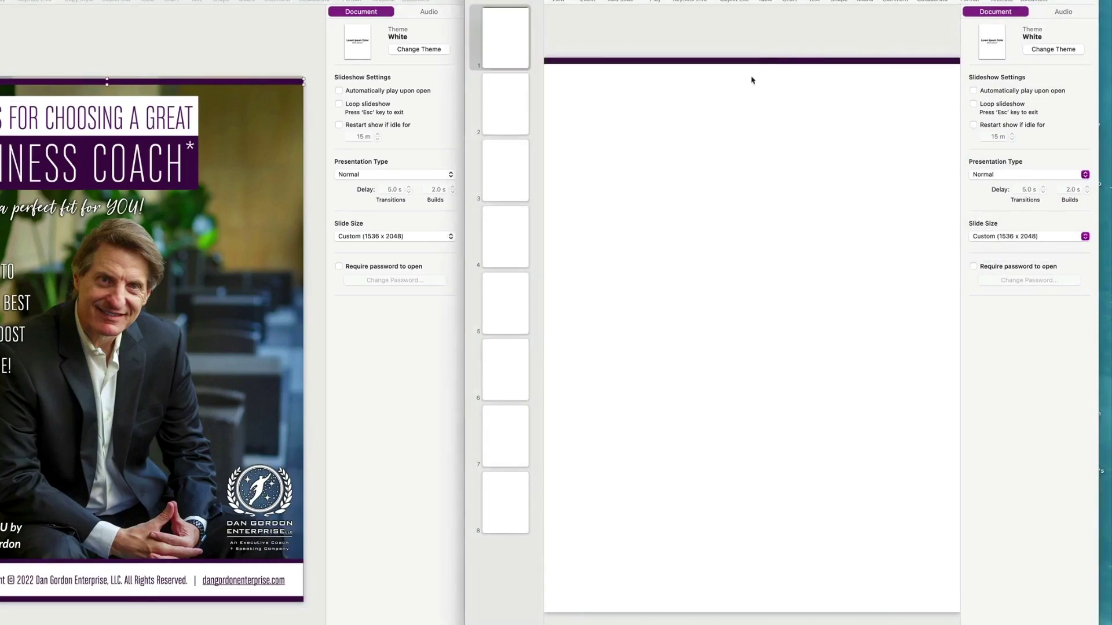
pyautogui.moveTo(752, 61); pyautogui.dragTo(752, 63)
pyautogui.moveTo(752, 63); pyautogui.dragTo(752, 61)
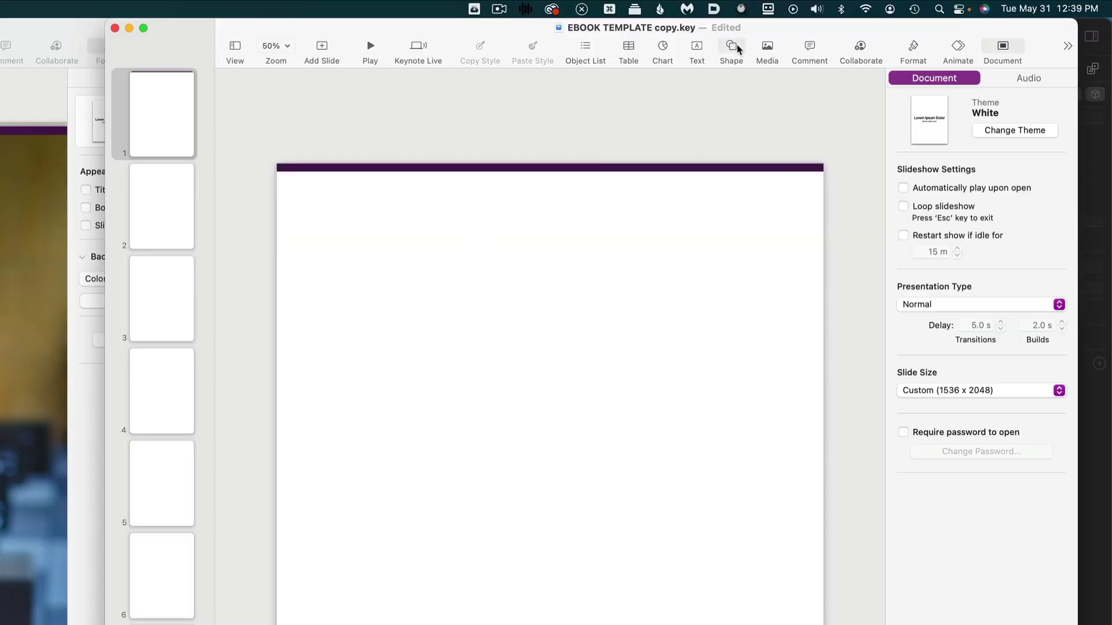
# Insert a square shape on the first slide and place it in the upper-left part of the page
pyautogui.click(733, 46)
pyautogui.click(725, 150)
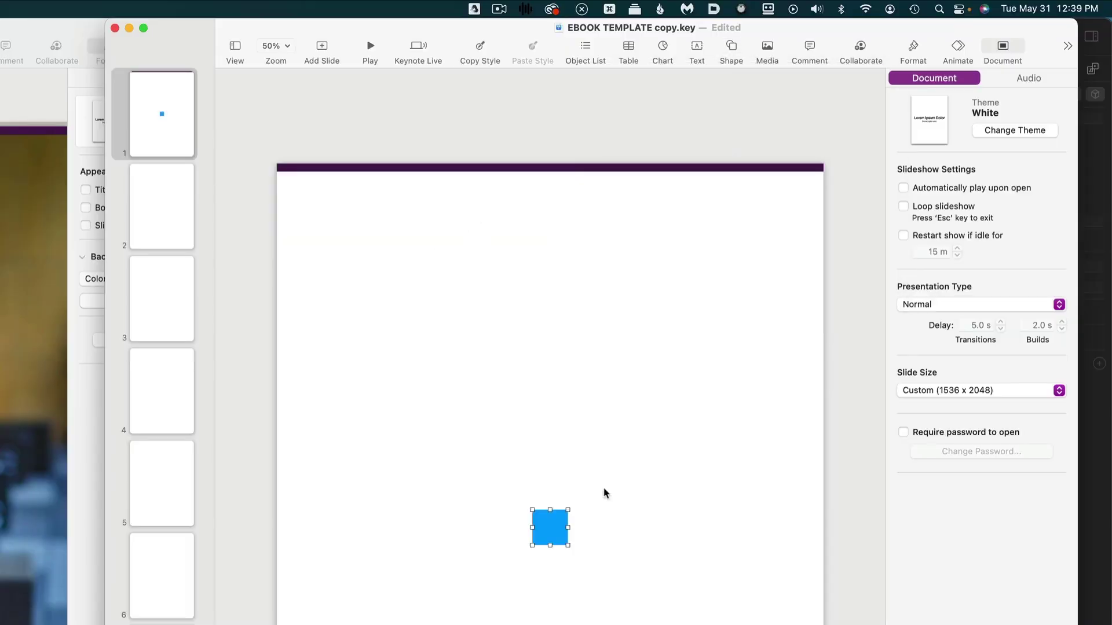
pyautogui.moveTo(543, 524); pyautogui.dragTo(358, 299)
# Resize the blue square to the purple bar's 1538 pt width and 24 pt height, and place it across the page at about Y 352 pt
pyautogui.click(380, 167)
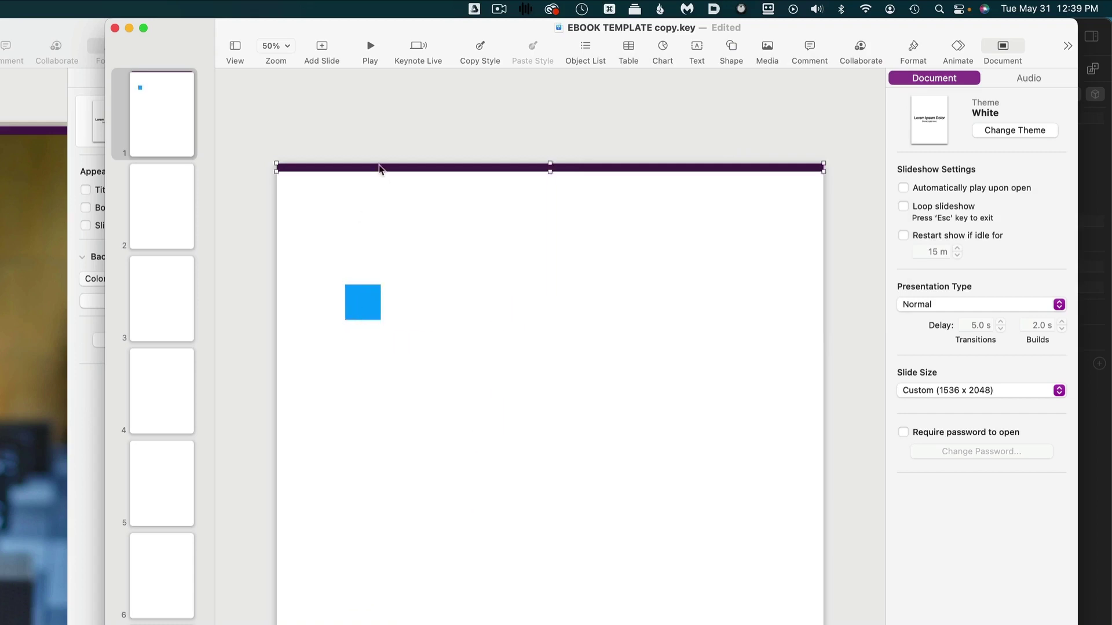
pyautogui.click(914, 47)
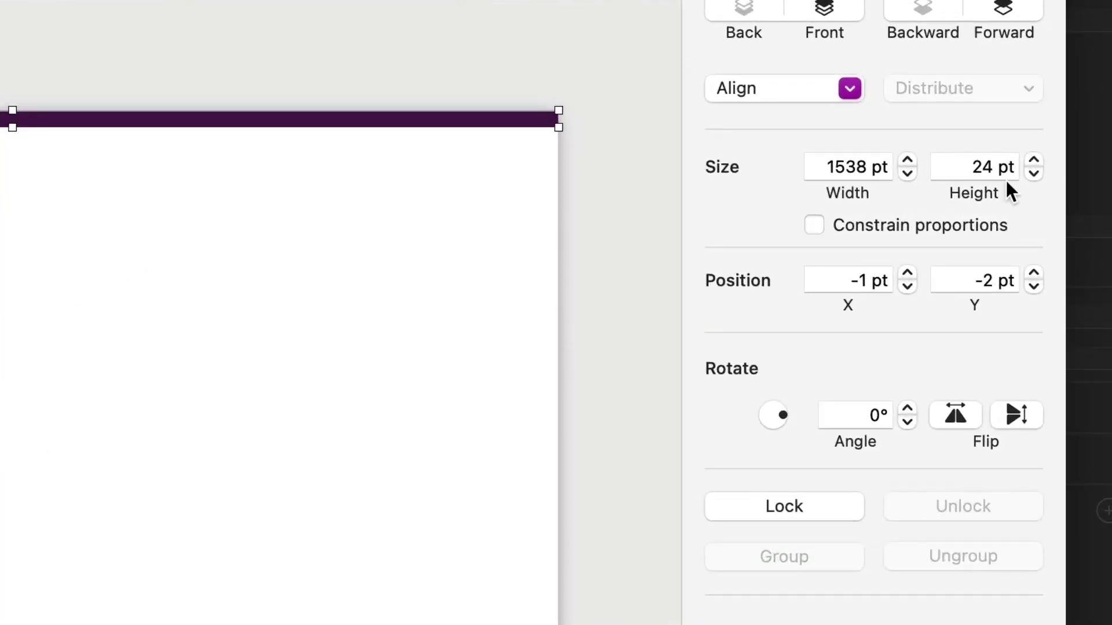
pyautogui.click(0, 388)
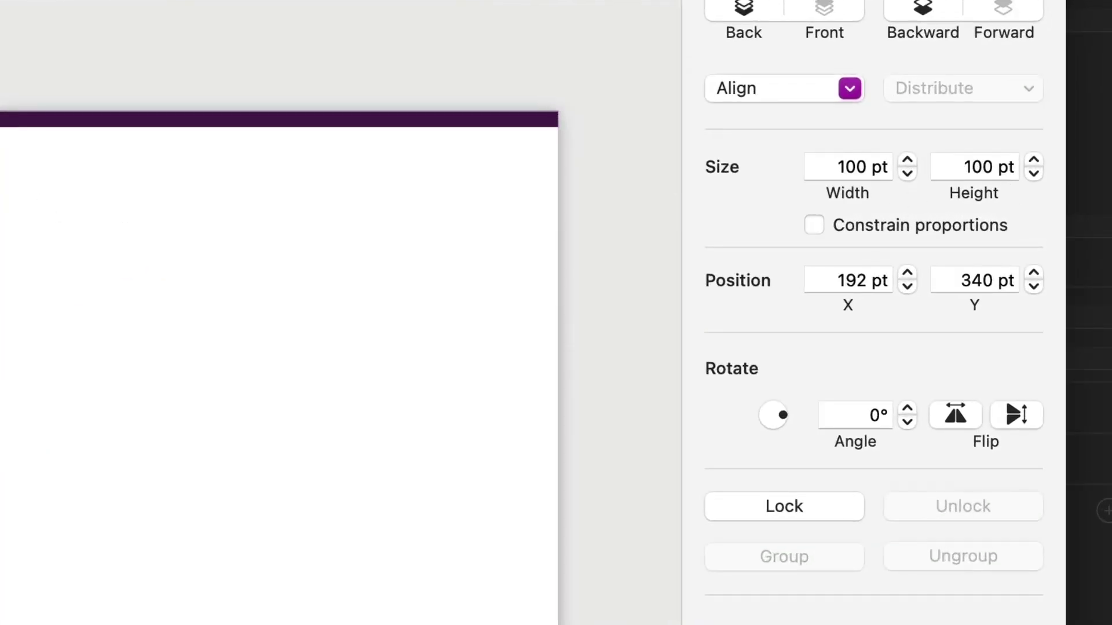
pyautogui.click(857, 172)
pyautogui.write('1538')
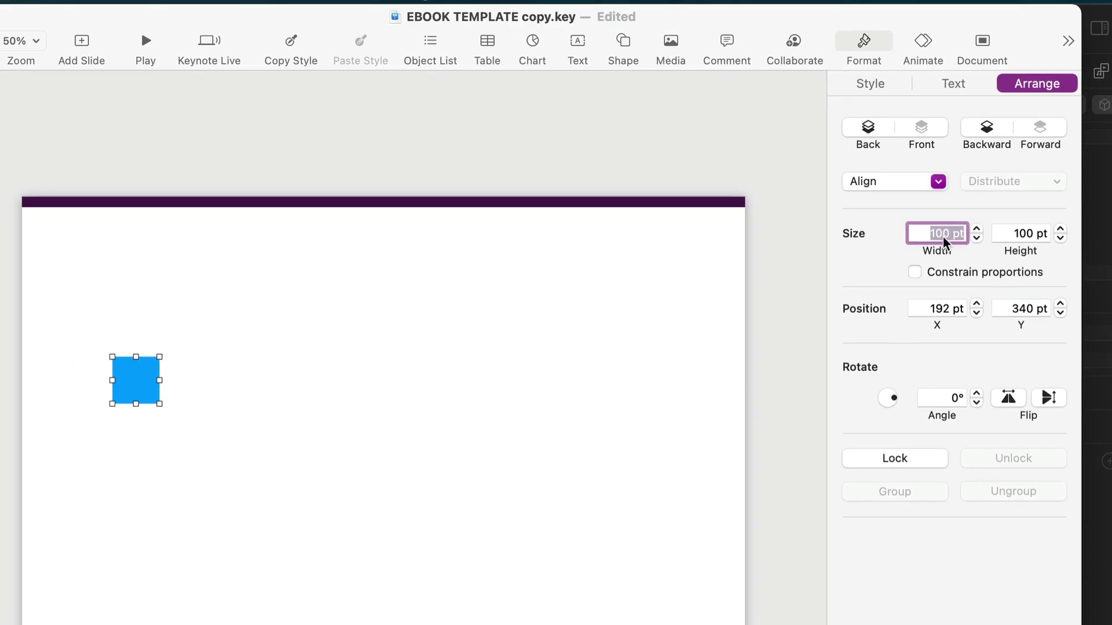
pyautogui.press('Tab')
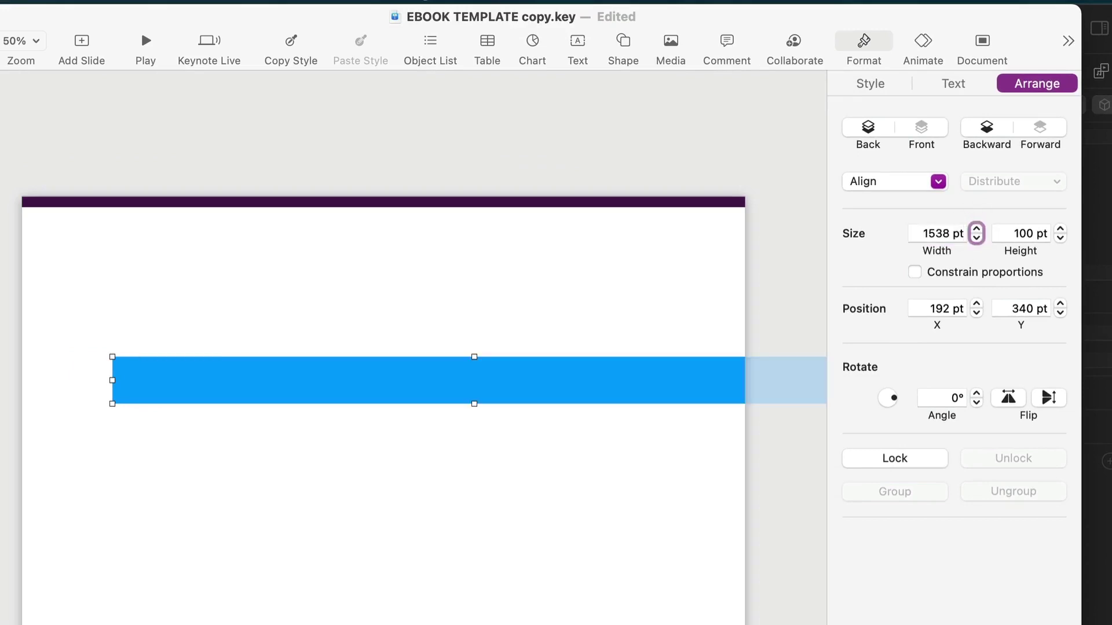
pyautogui.press('Tab')
pyautogui.write('20')
pyautogui.press('BackSpace')
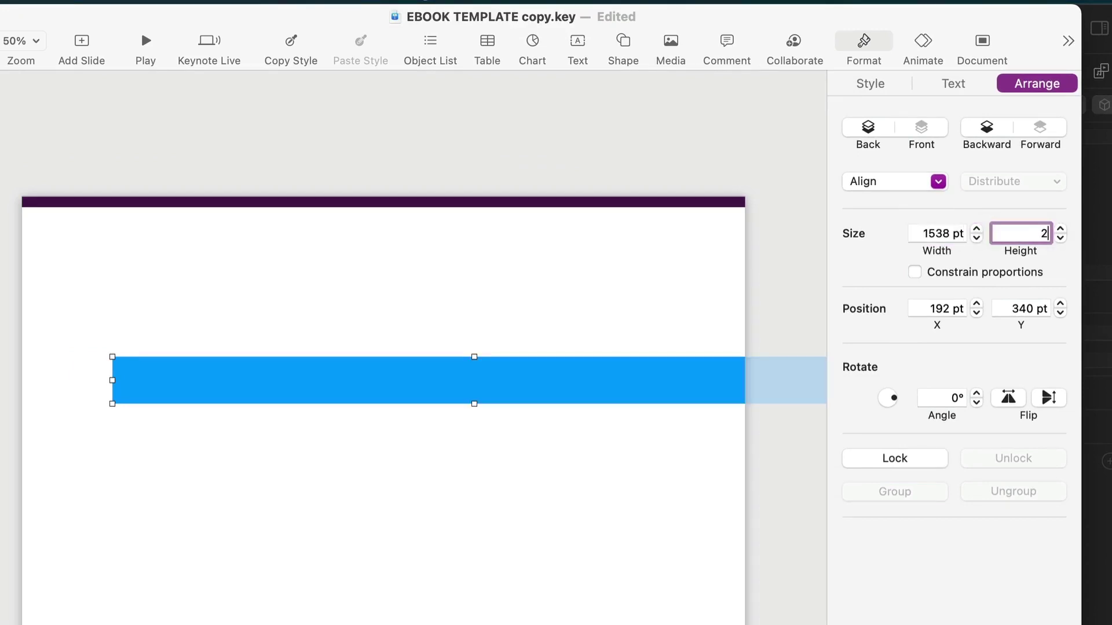
pyautogui.write('4')
pyautogui.press('Return')
pyautogui.moveTo(710, 363); pyautogui.dragTo(645, 367)
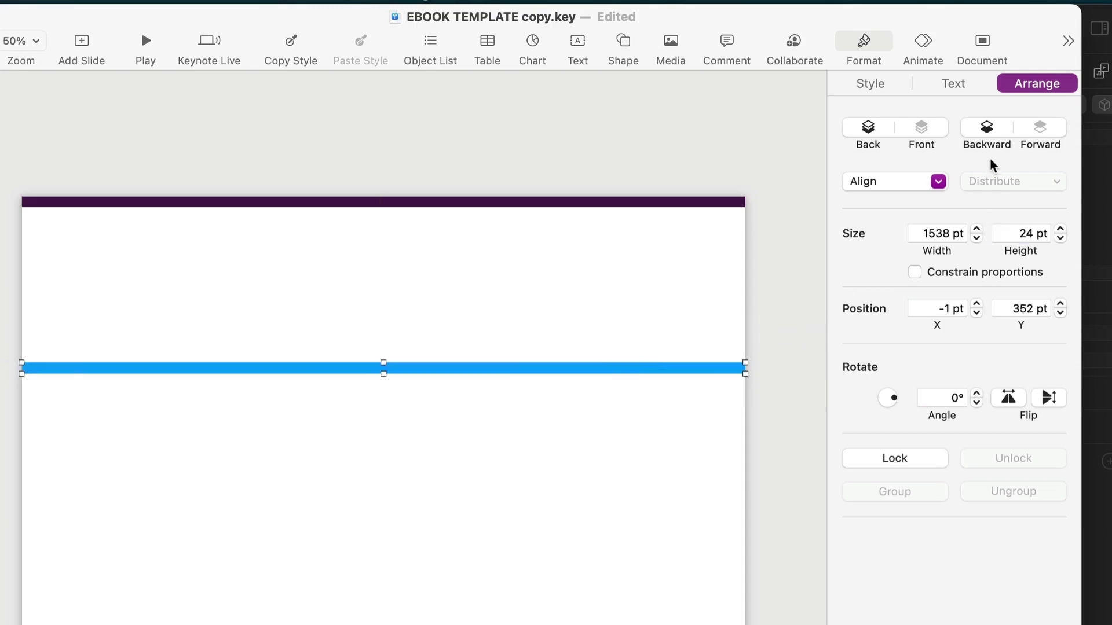
# Change the blue bar's color fill to the dark green preset swatch
pyautogui.click(882, 83)
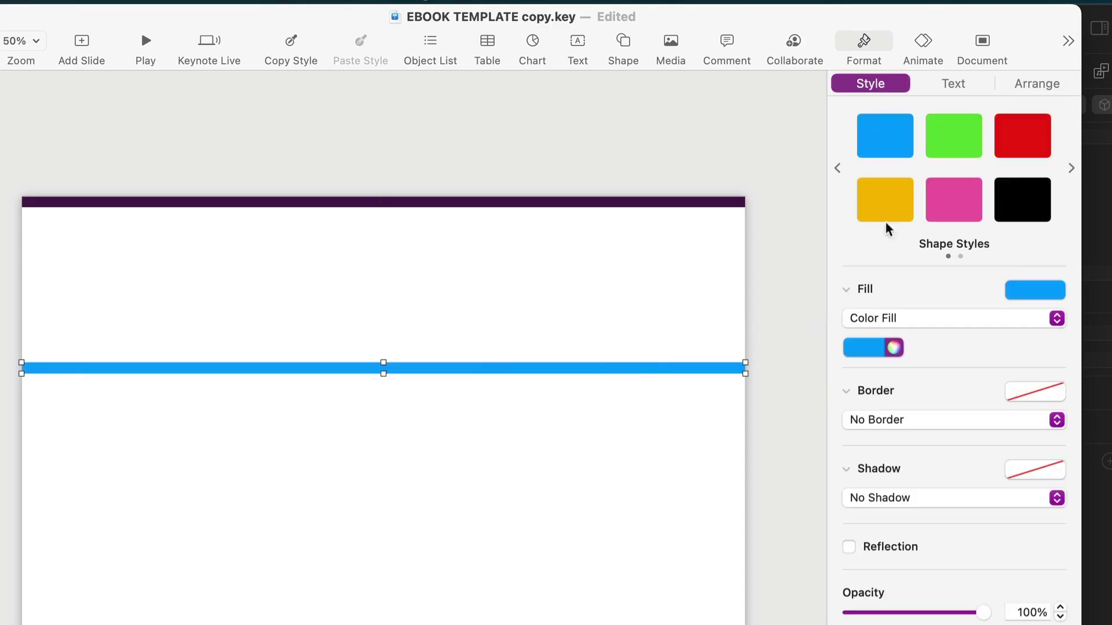
pyautogui.click(870, 350)
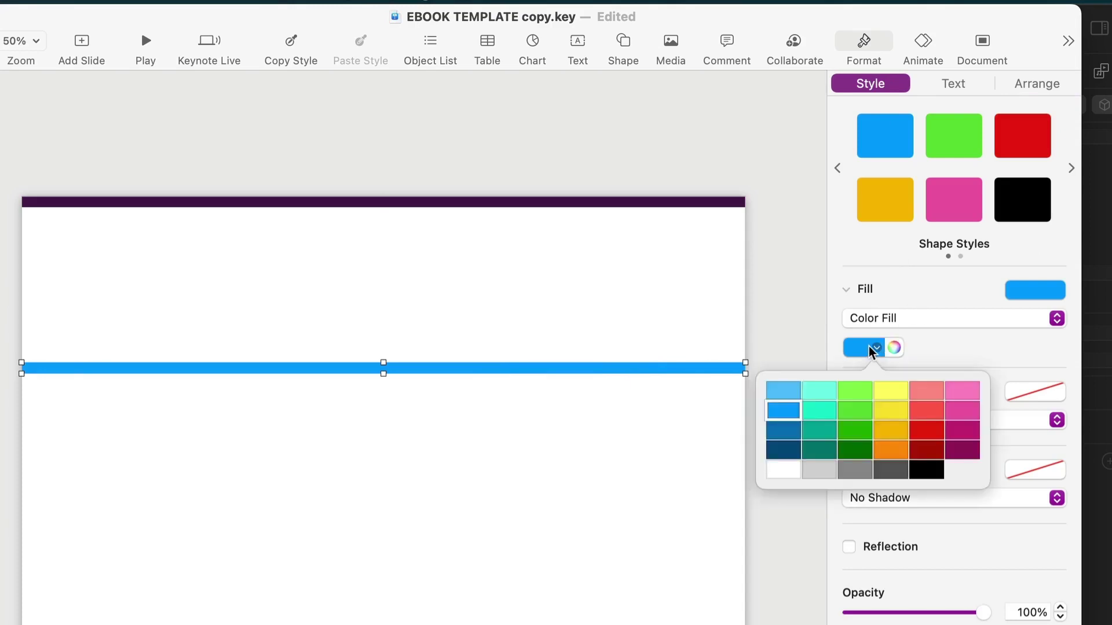
pyautogui.click(853, 451)
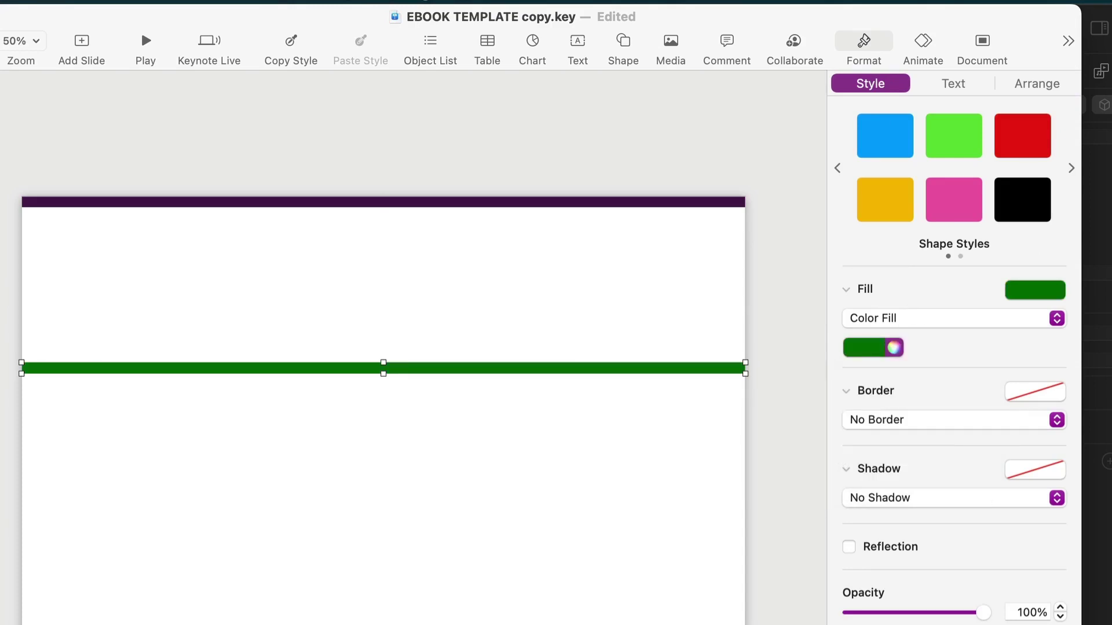
# Mix a custom fill color for the green bar by adjusting its red, green and blue levels with the RGB sliders
pyautogui.click(893, 347)
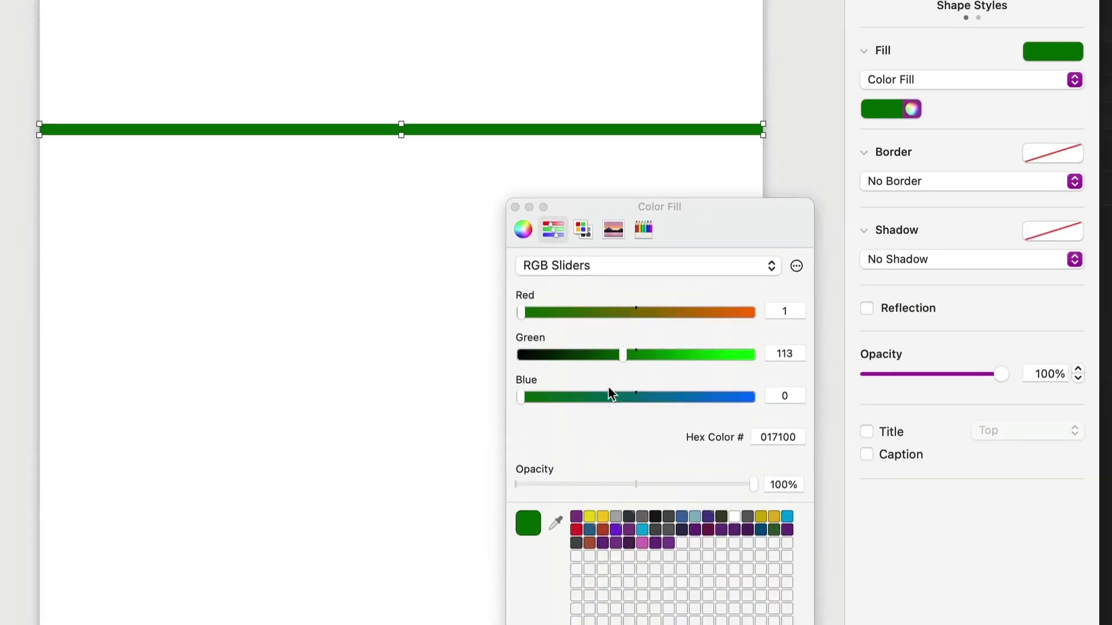
pyautogui.moveTo(610, 593); pyautogui.dragTo(650, 596)
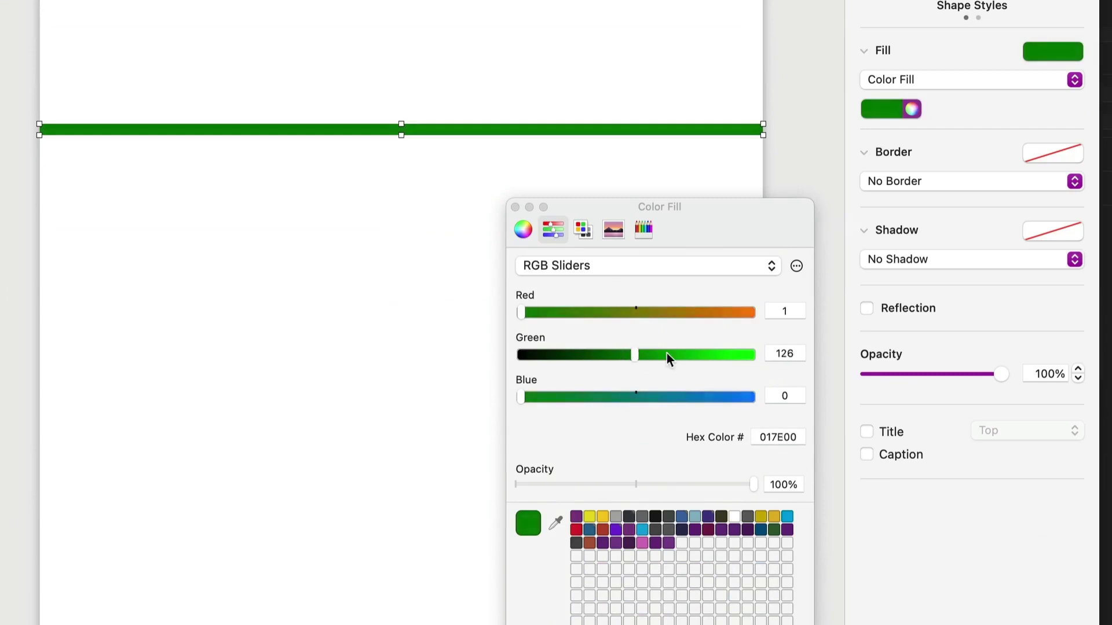
pyautogui.moveTo(667, 354); pyautogui.dragTo(703, 355)
pyautogui.moveTo(637, 312); pyautogui.dragTo(656, 313)
pyautogui.moveTo(605, 397); pyautogui.dragTo(644, 393)
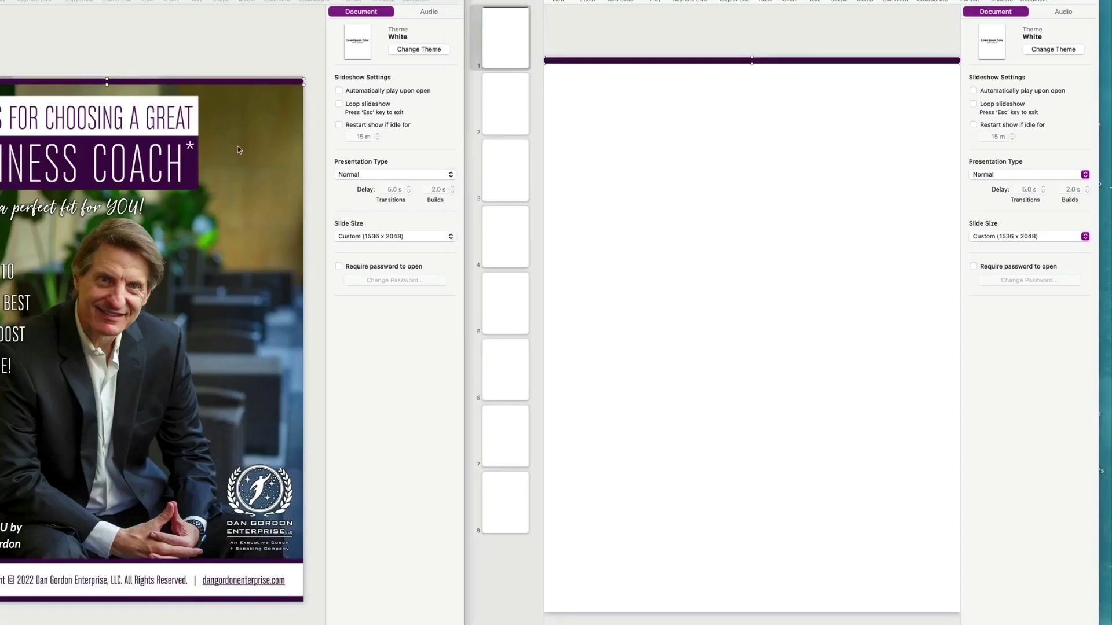
# Copy the sample cover's background photo onto the template's first slide and send it to the back, behind the purple bar
pyautogui.click(238, 146)
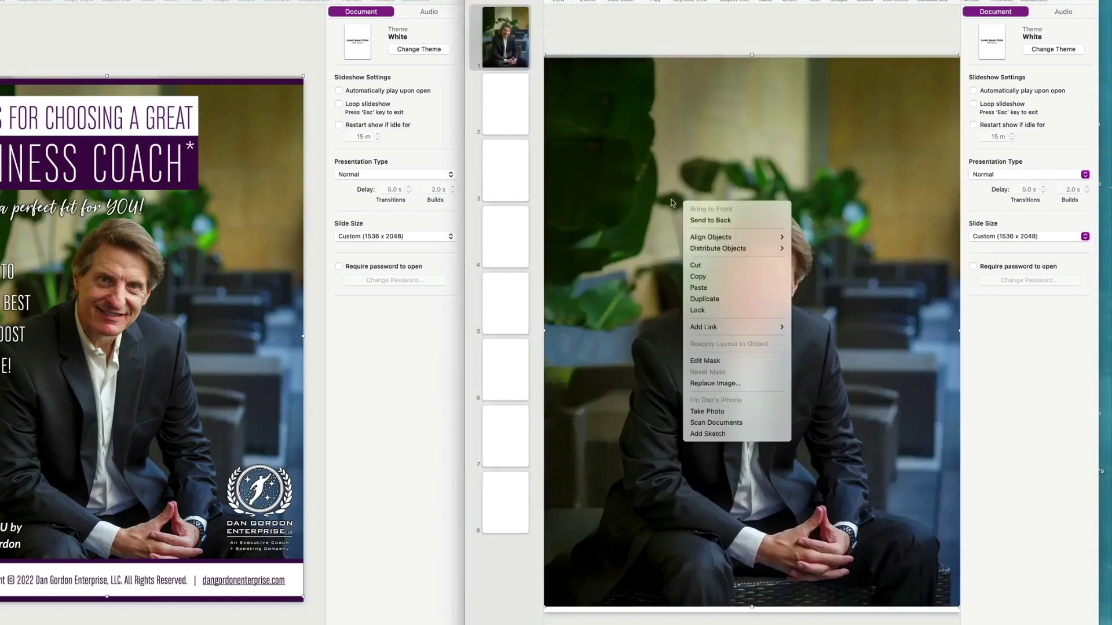
pyautogui.click(745, 223)
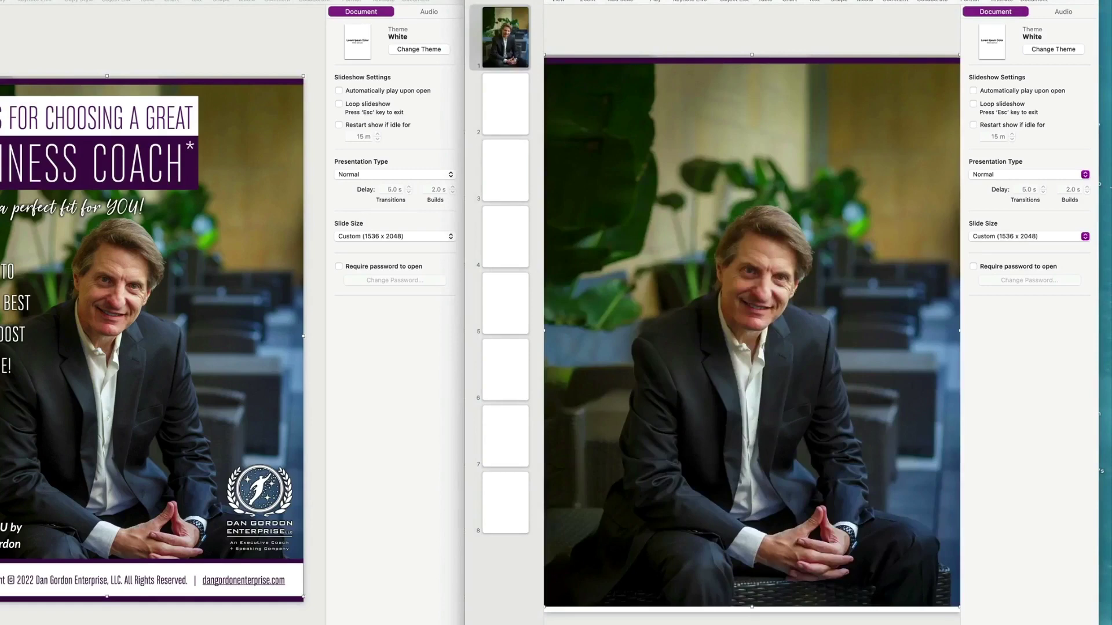
# Use the object list to select the rectangle and the cover photo in turn, and hide the list again
pyautogui.click(36, 1)
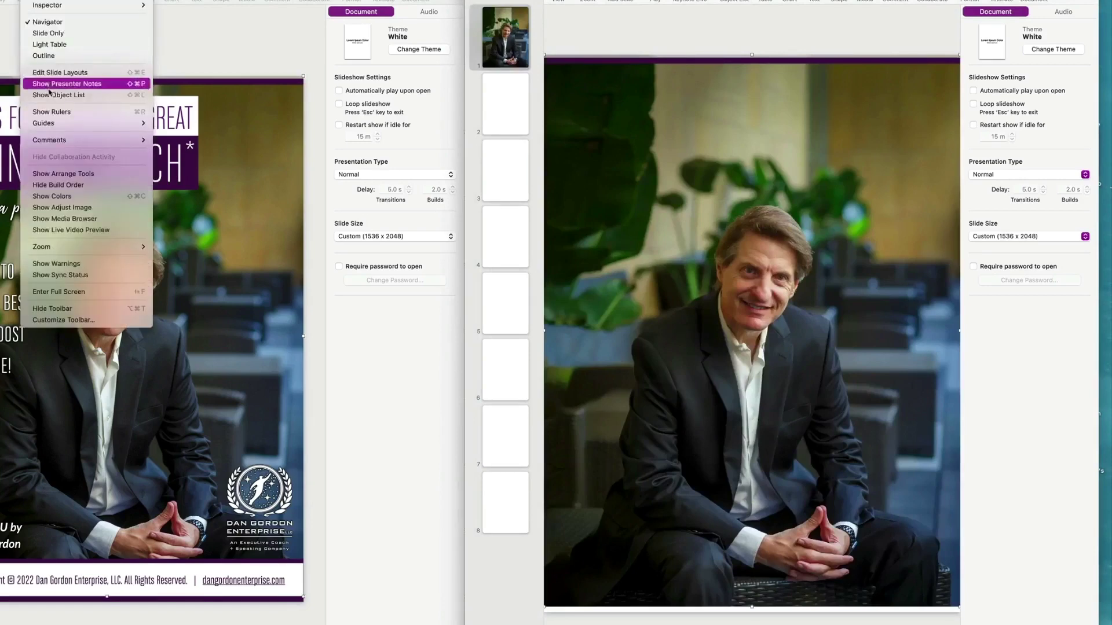
pyautogui.click(64, 95)
pyautogui.click(693, 125)
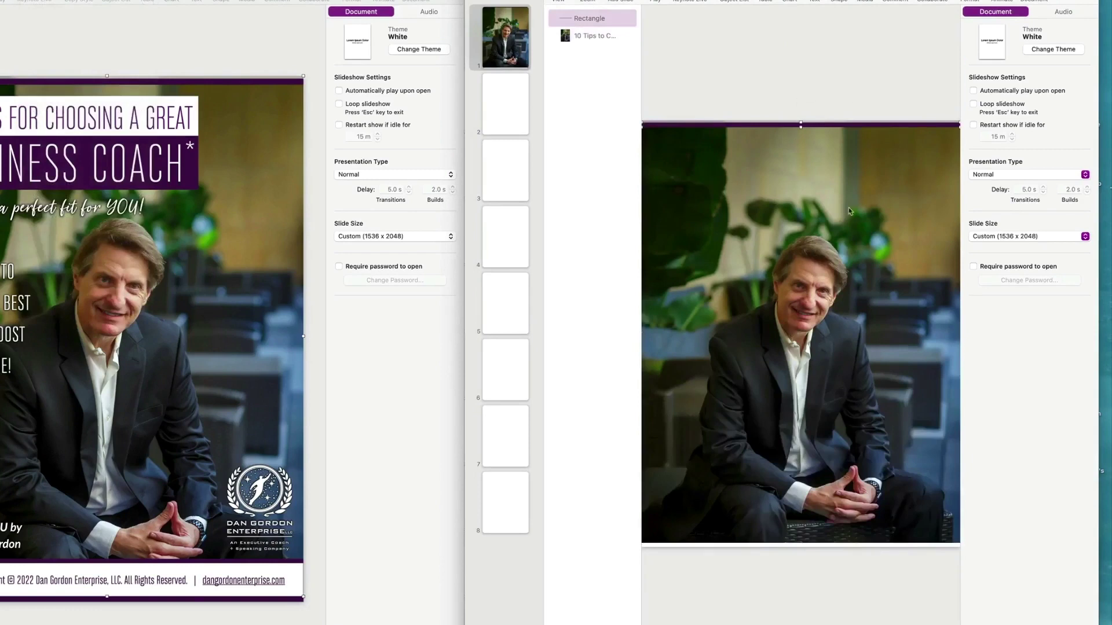
pyautogui.click(596, 36)
pyautogui.click(596, 22)
pyautogui.click(595, 39)
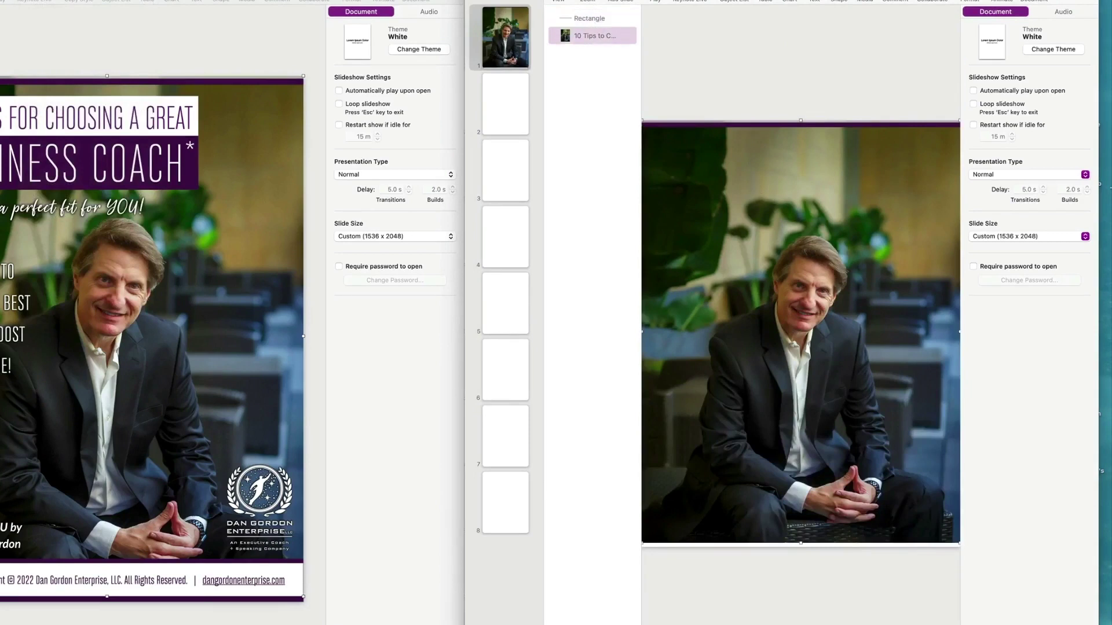
pyautogui.click(594, 90)
pyautogui.click(29, 1)
pyautogui.click(69, 94)
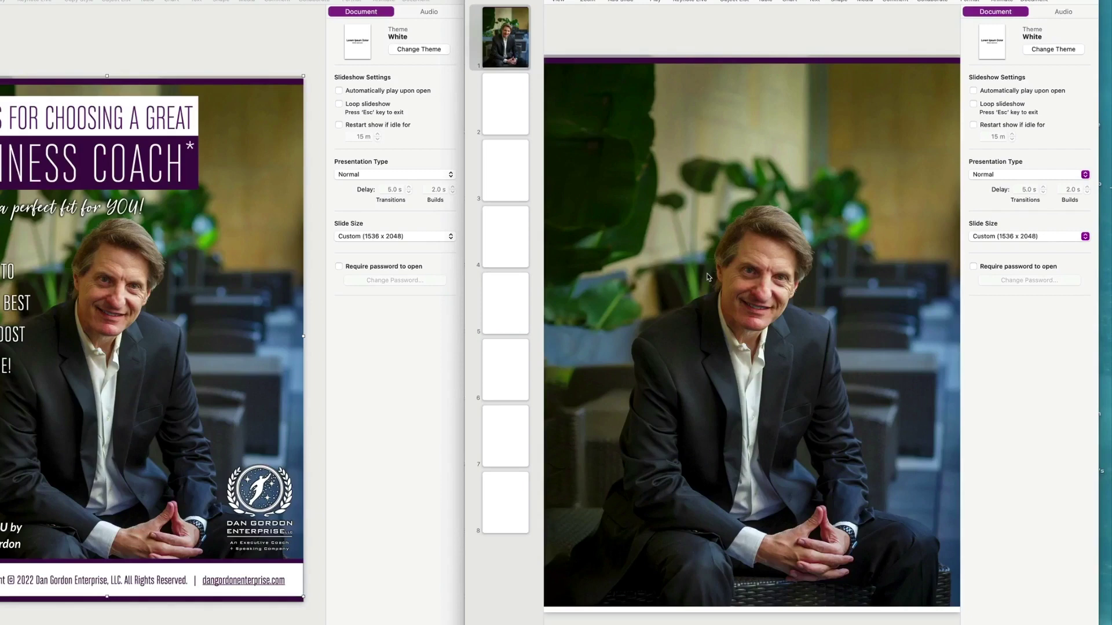
# Switch to the browser, open the Freepik site and search its images for "BUSINESS COACH"
pyautogui.press('super+Tab')
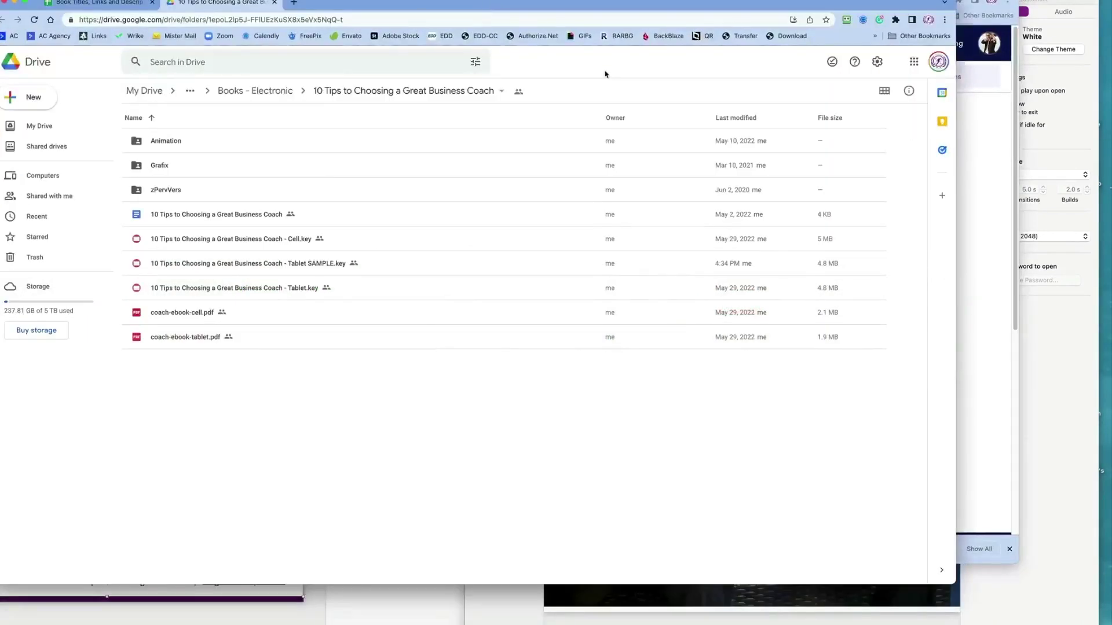
pyautogui.click(311, 36)
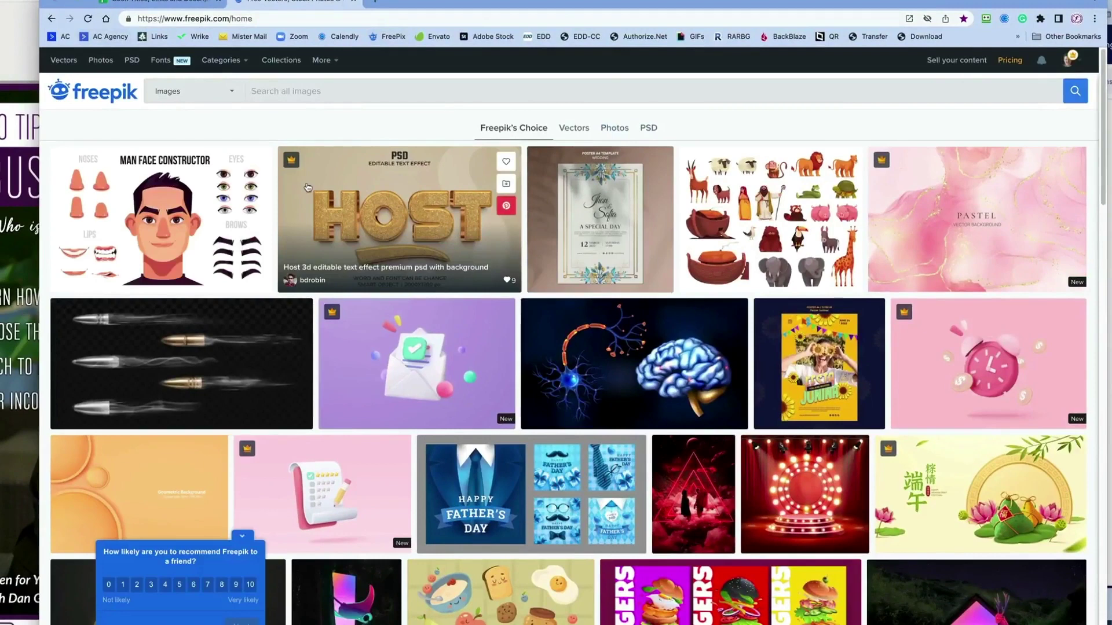
pyautogui.write('BUSINES')
pyautogui.press('super+a')
pyautogui.press('BackSpace')
pyautogui.write('BUSINESS COACH')
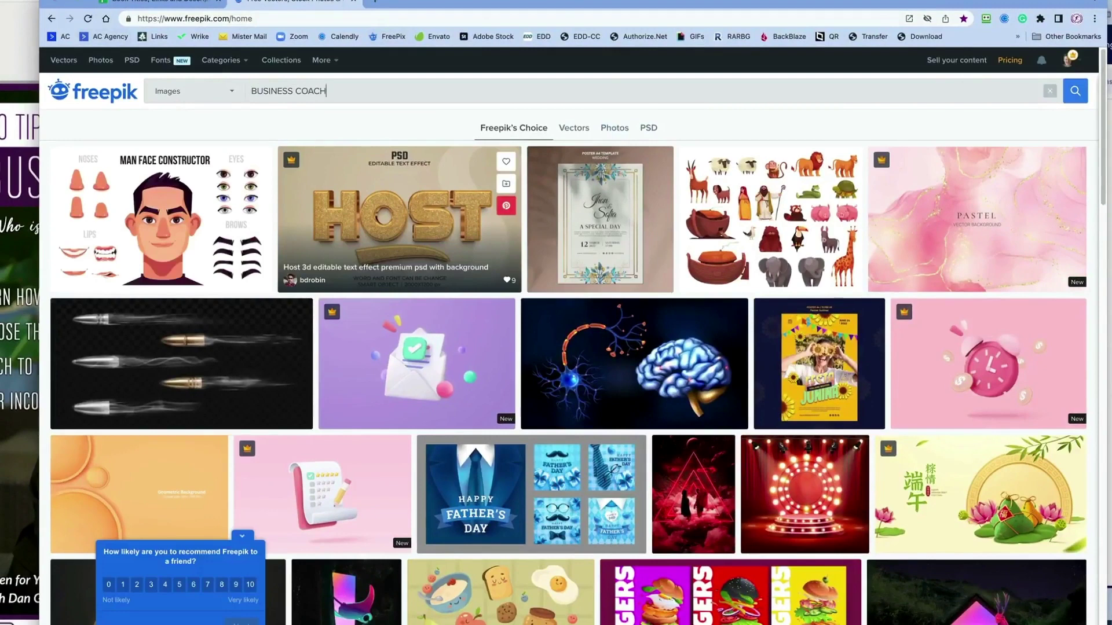
pyautogui.press('Return')
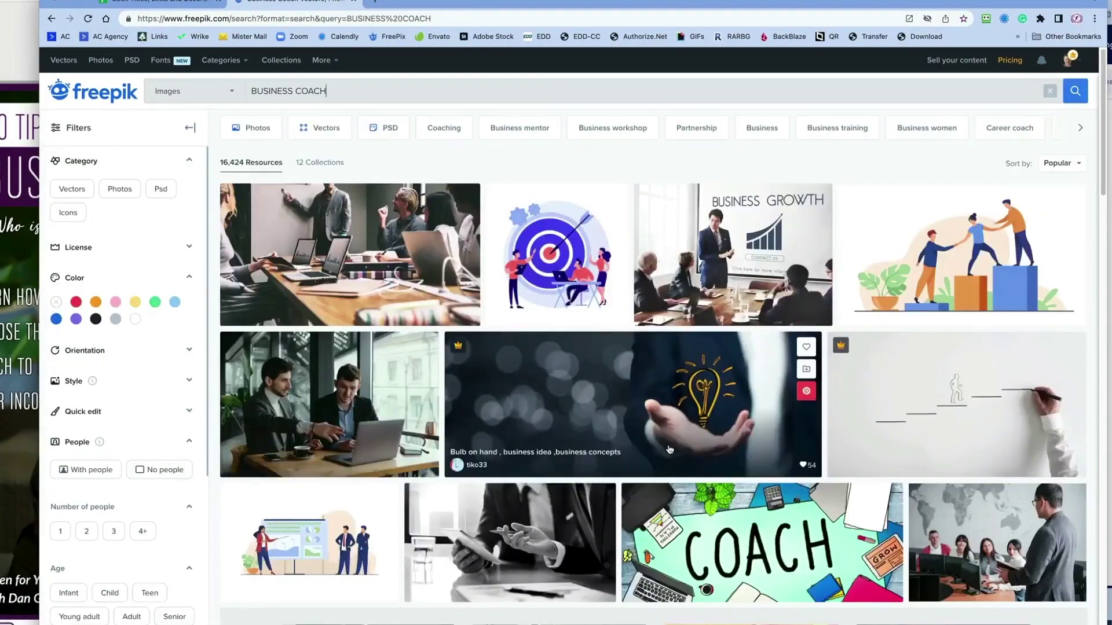
# Return to Keynote and copy the sample cover's two-line title with its white and purple boxes onto the template's first slide
pyautogui.click(26, 457)
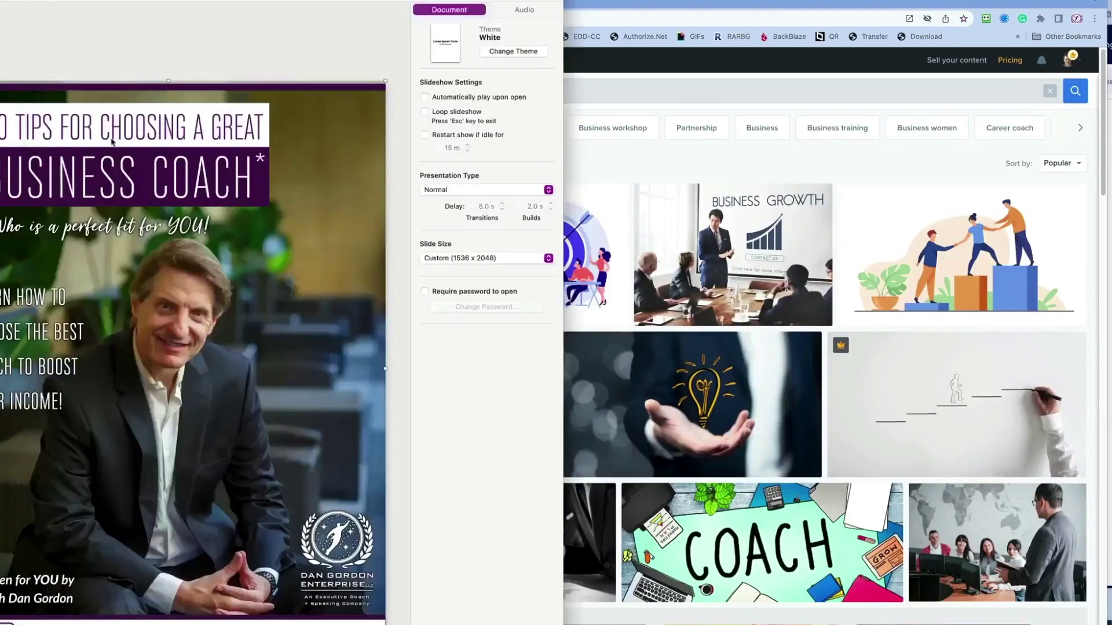
pyautogui.press('super+grave')
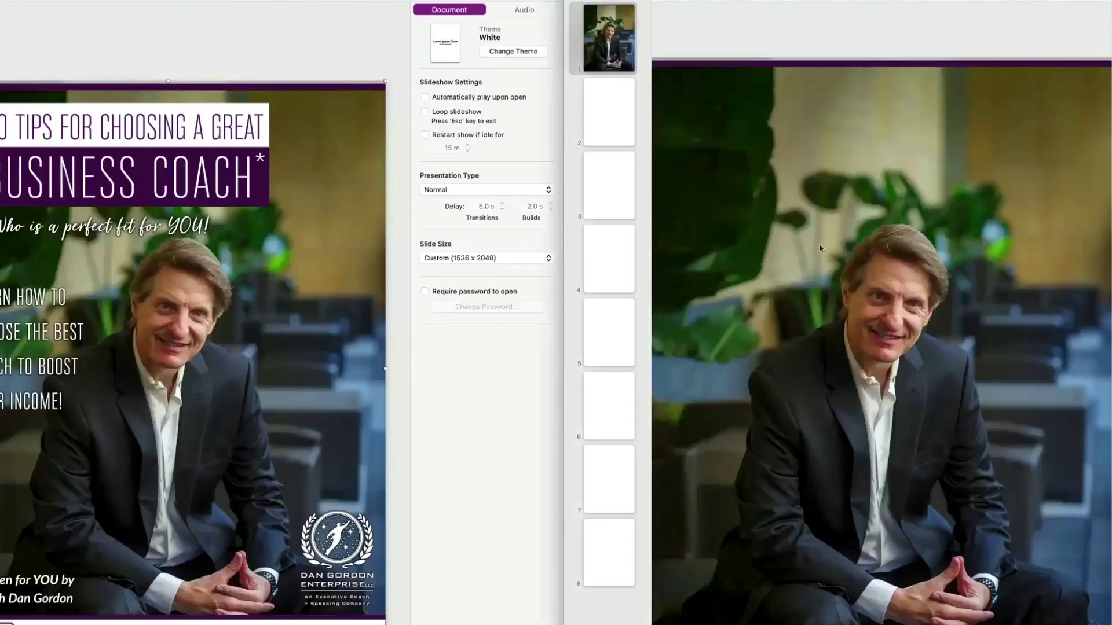
pyautogui.click(242, 58)
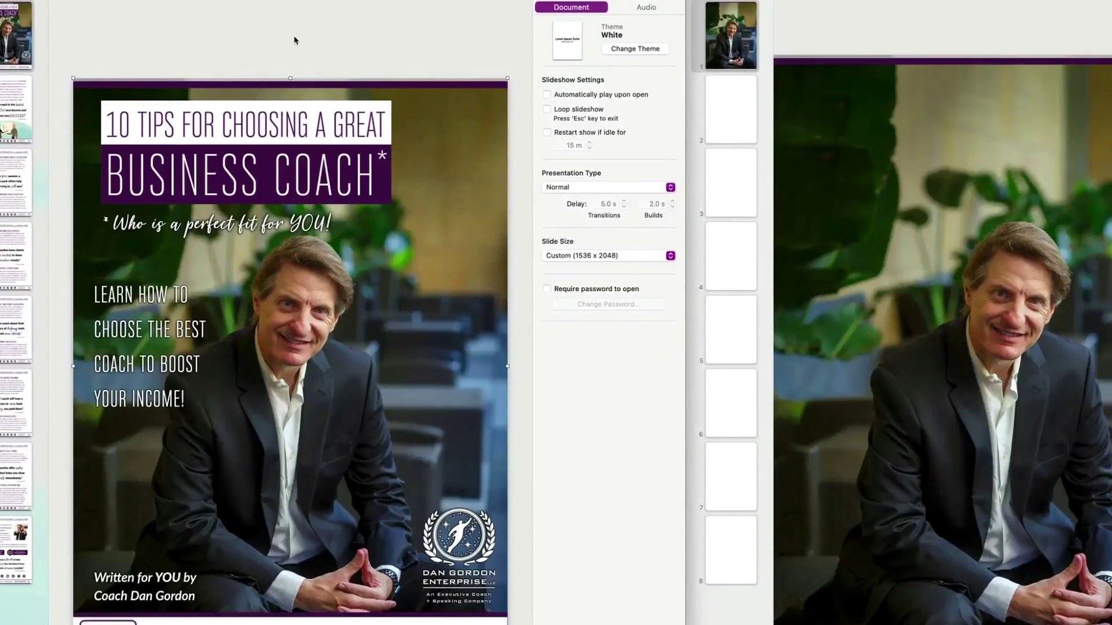
pyautogui.moveTo(104, 47); pyautogui.dragTo(394, 179)
pyautogui.press('super+v')
# Select the word CHOOSING in the pasted title to examine its font settings, and deselect the title again
pyautogui.click(900, 35)
pyautogui.click(900, 102)
pyautogui.doubleClick(899, 101)
pyautogui.click(900, 11)
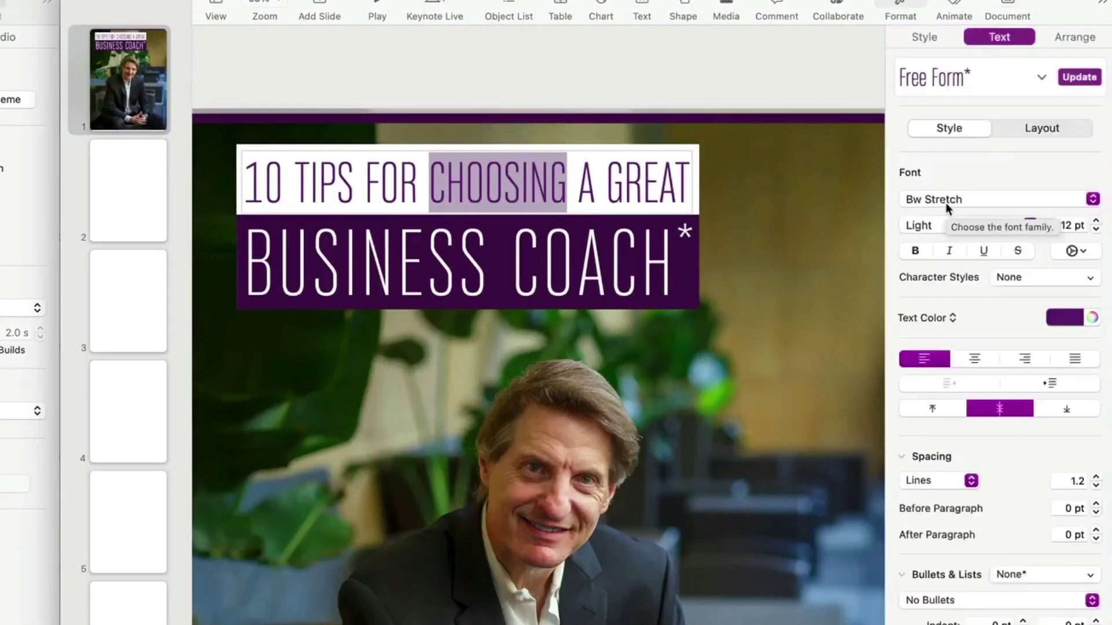
pyautogui.click(658, 62)
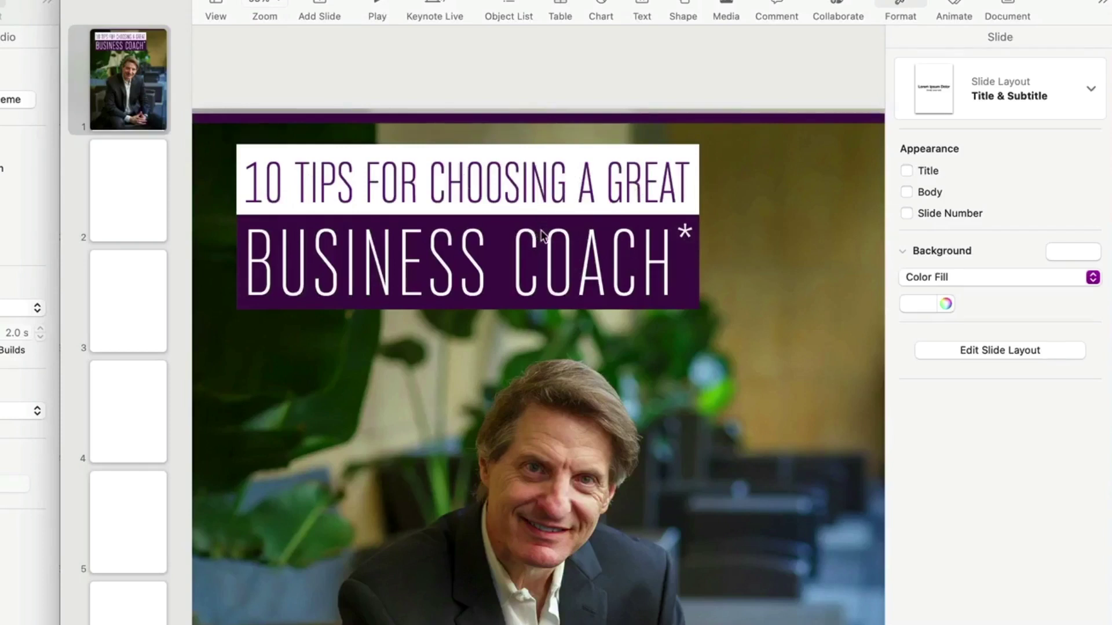
# Replace "A GREAT" with "AN AWESOME" in the first line of the cover title
pyautogui.doubleClick(589, 182)
pyautogui.write('AN AWESOME')
pyautogui.hotkey('alt', 'shift', 'Right')
pyautogui.press('BackSpace')
pyautogui.click(598, 81)
# Fit the first title line inside its white box by tightening its character spacing and setting its font size to 102 pt
pyautogui.click(592, 182)
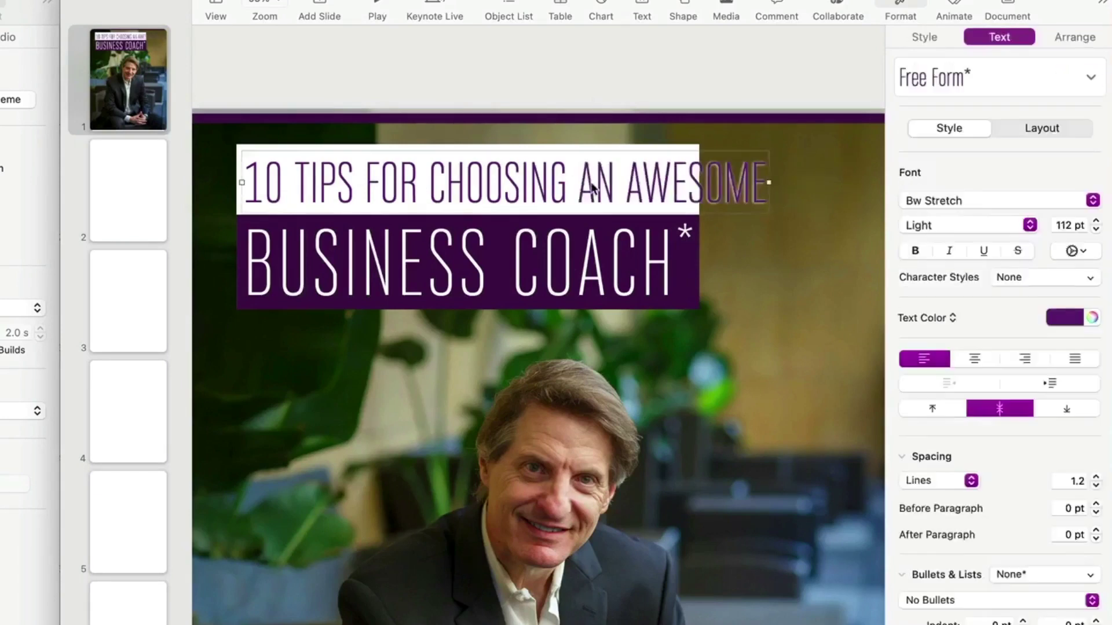
pyautogui.moveTo(1027, 181); pyautogui.dragTo(1028, 181)
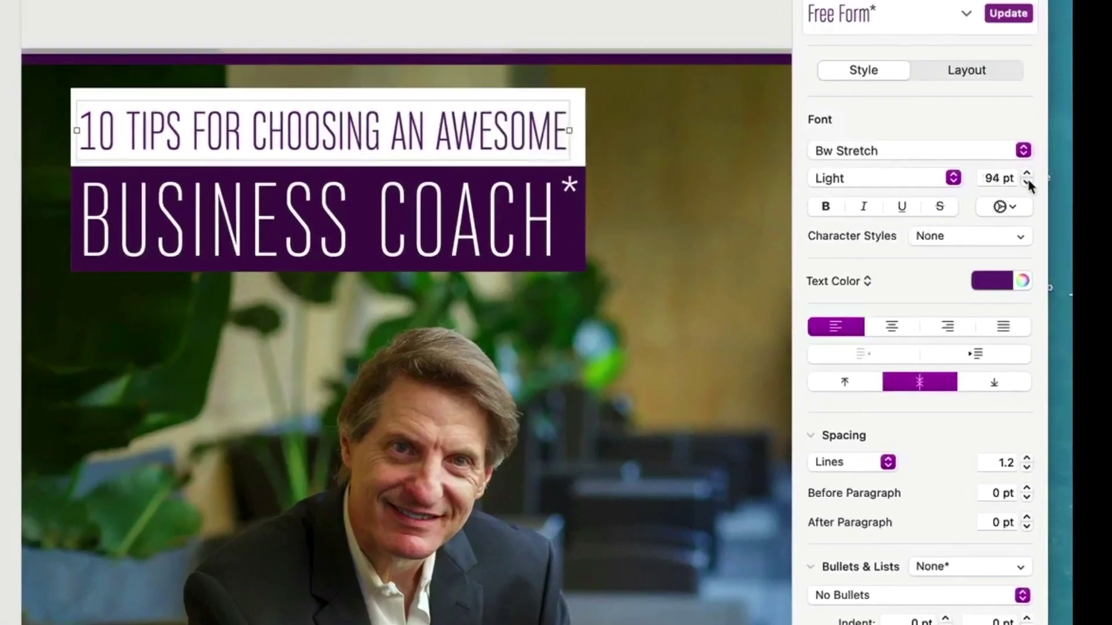
pyautogui.click(1004, 206)
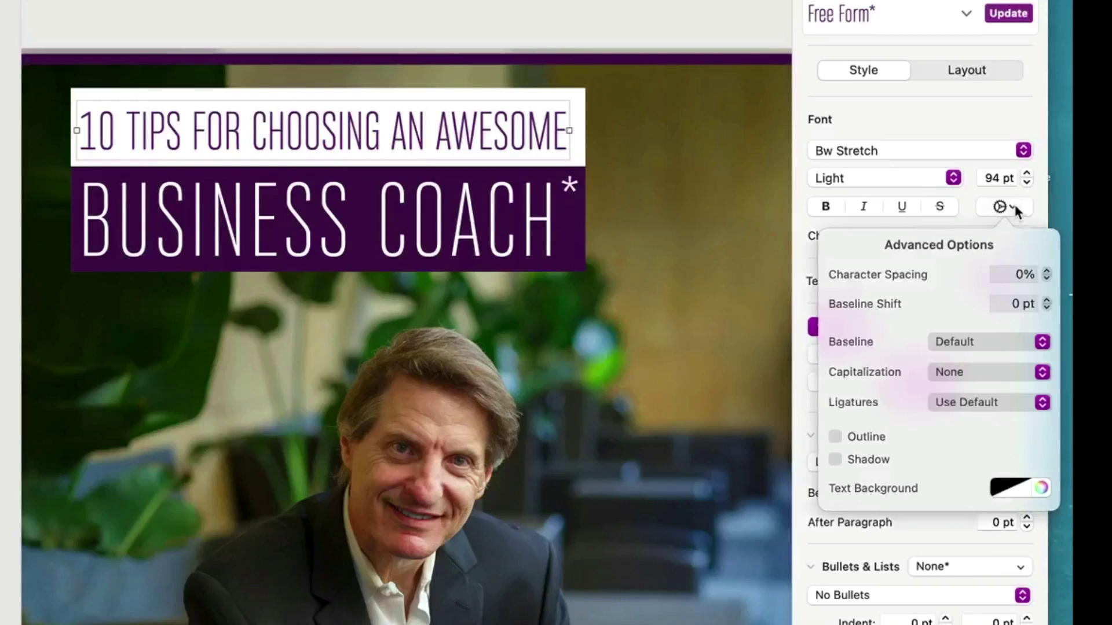
pyautogui.click(1046, 280)
pyautogui.click(1046, 280)
pyautogui.click(1026, 173)
pyautogui.click(1026, 173)
pyautogui.click(1027, 174)
pyautogui.click(1026, 174)
pyautogui.click(1026, 174)
pyautogui.click(1027, 174)
pyautogui.click(1027, 173)
pyautogui.click(1027, 174)
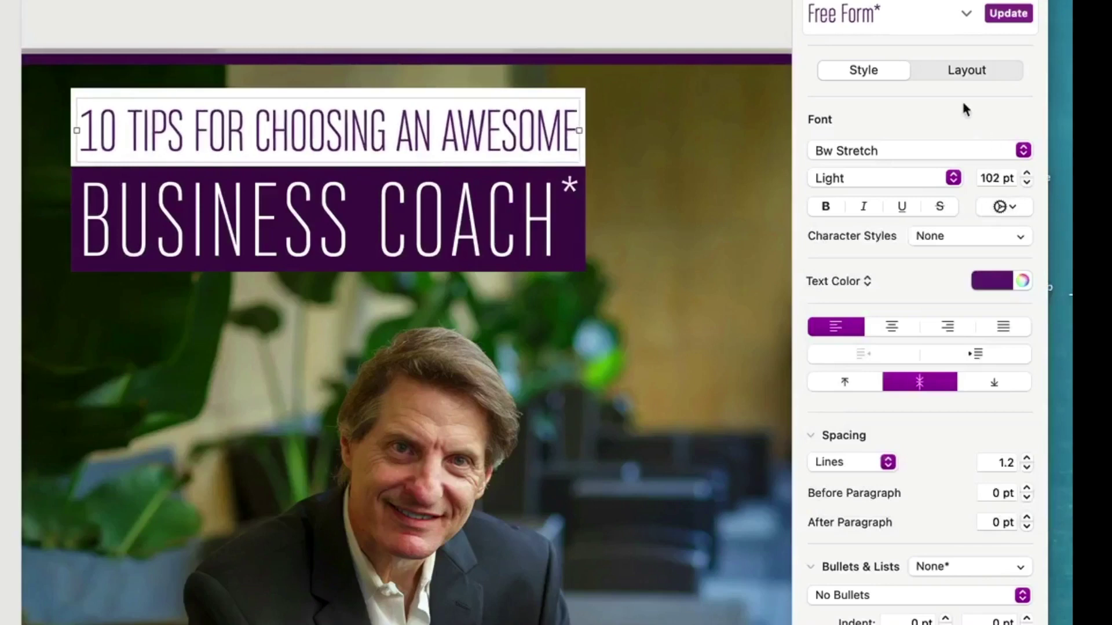
# Check the white title box's style, insert a basic square shape and stretch it into a rectangle about 304 pt tall over the photo
pyautogui.click(578, 89)
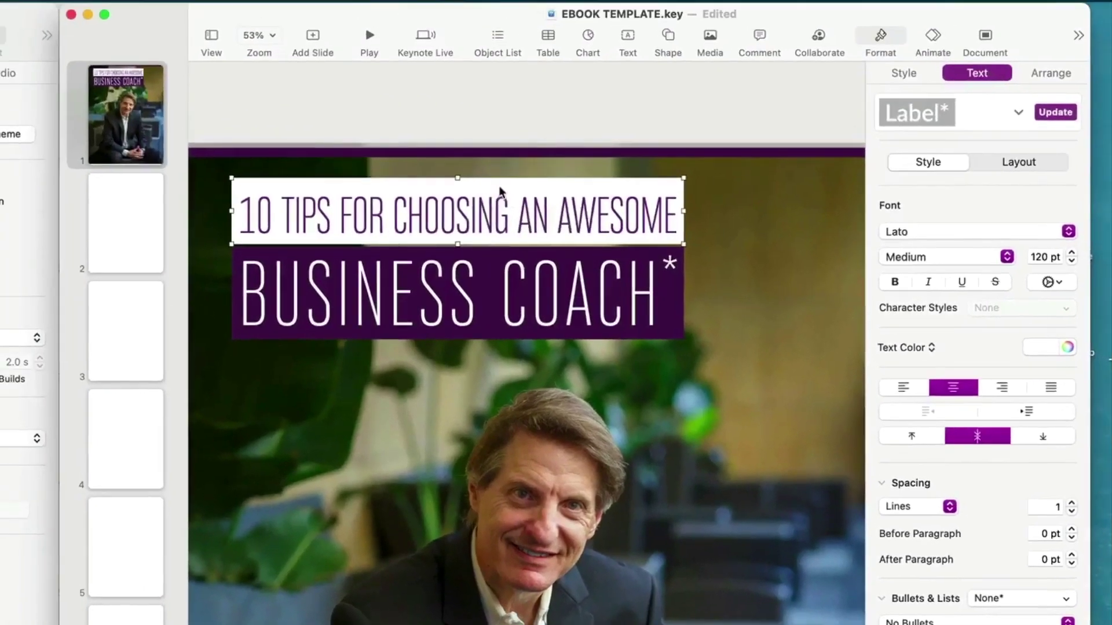
pyautogui.click(908, 74)
pyautogui.click(667, 41)
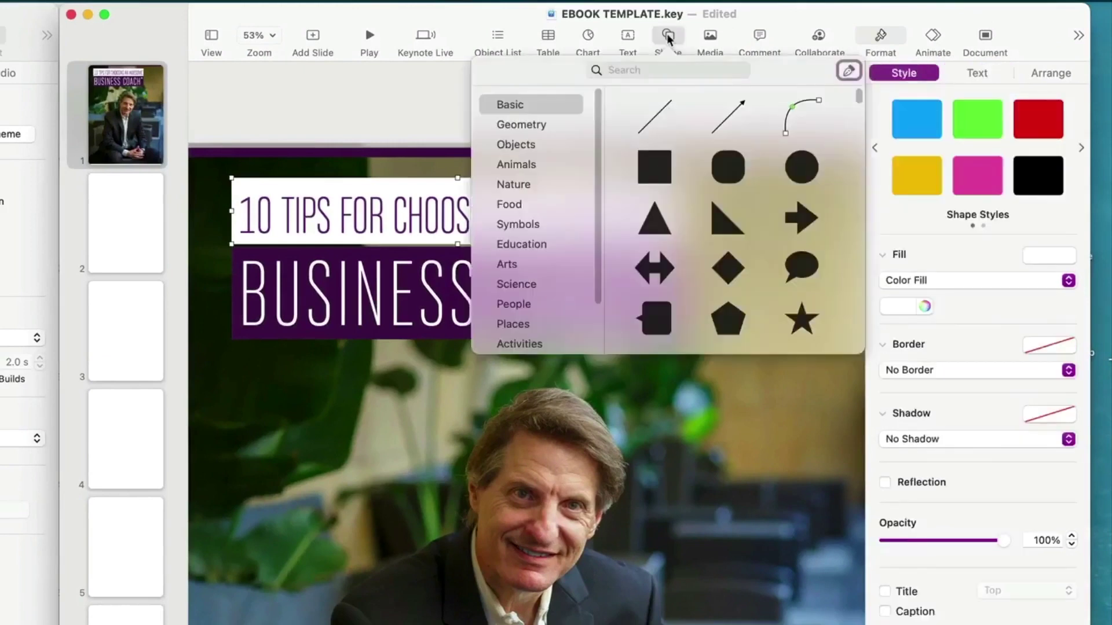
pyautogui.click(664, 170)
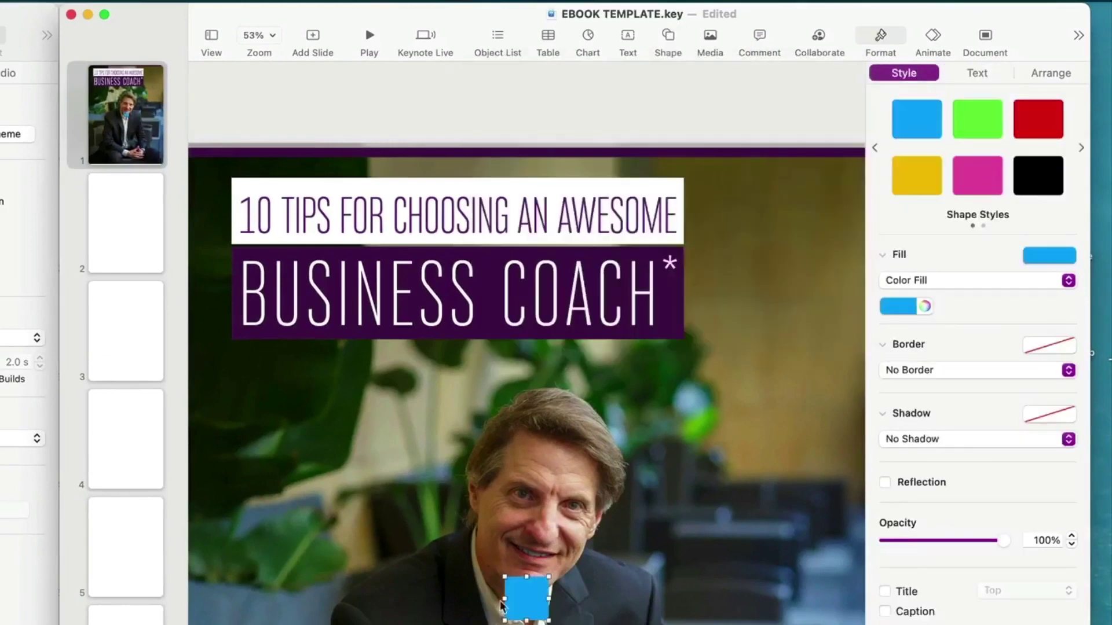
pyautogui.moveTo(501, 601); pyautogui.dragTo(409, 598)
pyautogui.moveTo(549, 577); pyautogui.dragTo(624, 487)
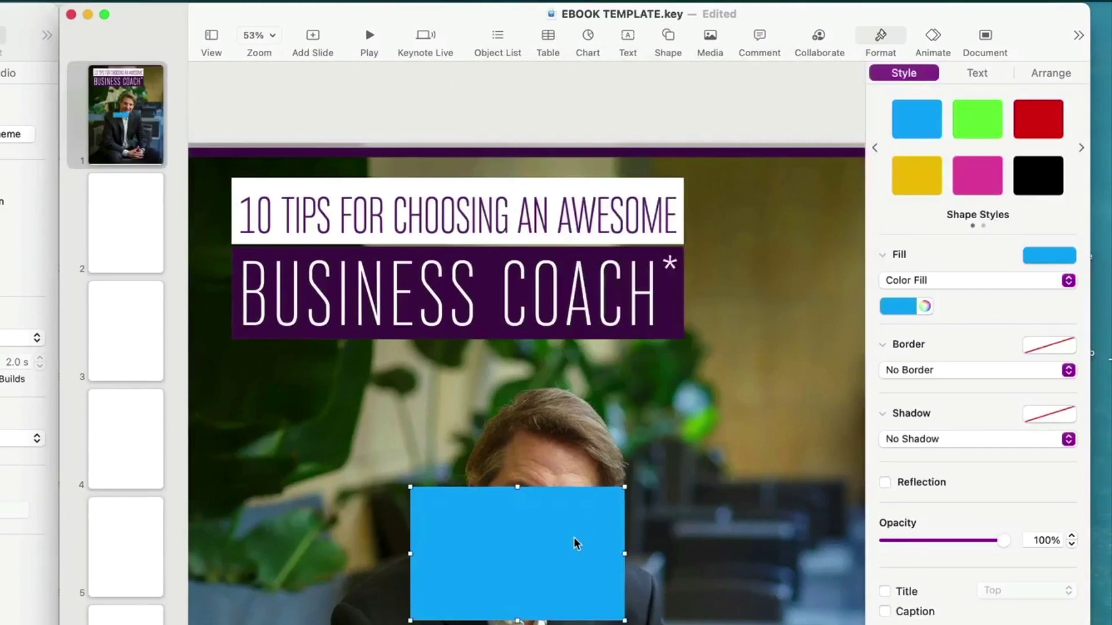
# Set the blue rectangle's size to the white title box's 1027 pt width and 150 pt height, move it, and delete it
pyautogui.click(492, 183)
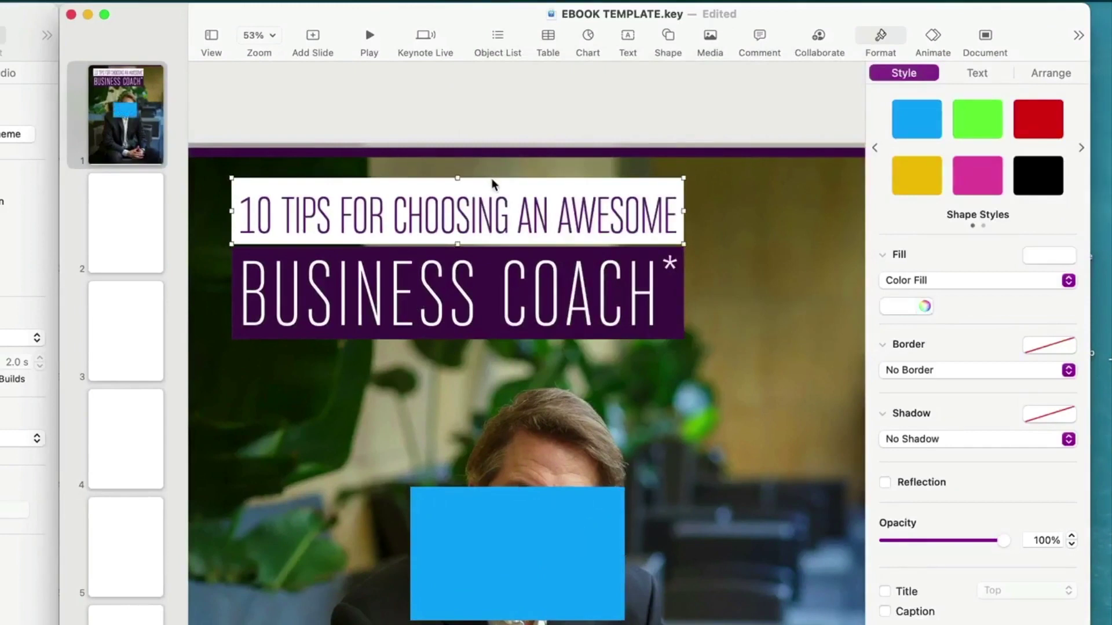
pyautogui.click(1051, 73)
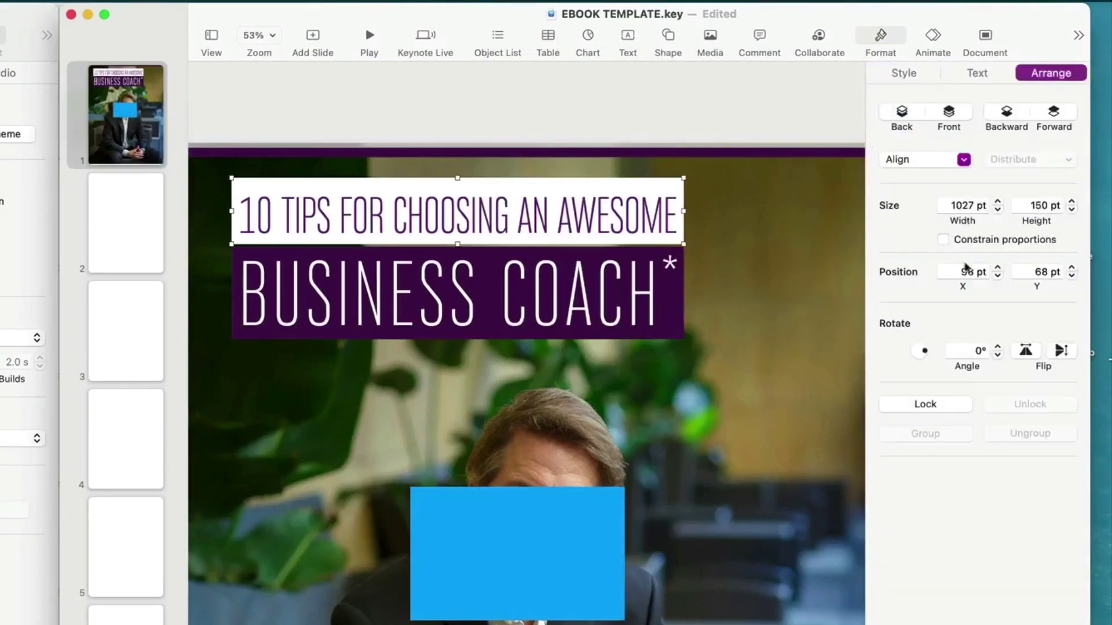
pyautogui.click(551, 541)
pyautogui.click(953, 204)
pyautogui.write('1027')
pyautogui.press('Tab')
pyautogui.write('150')
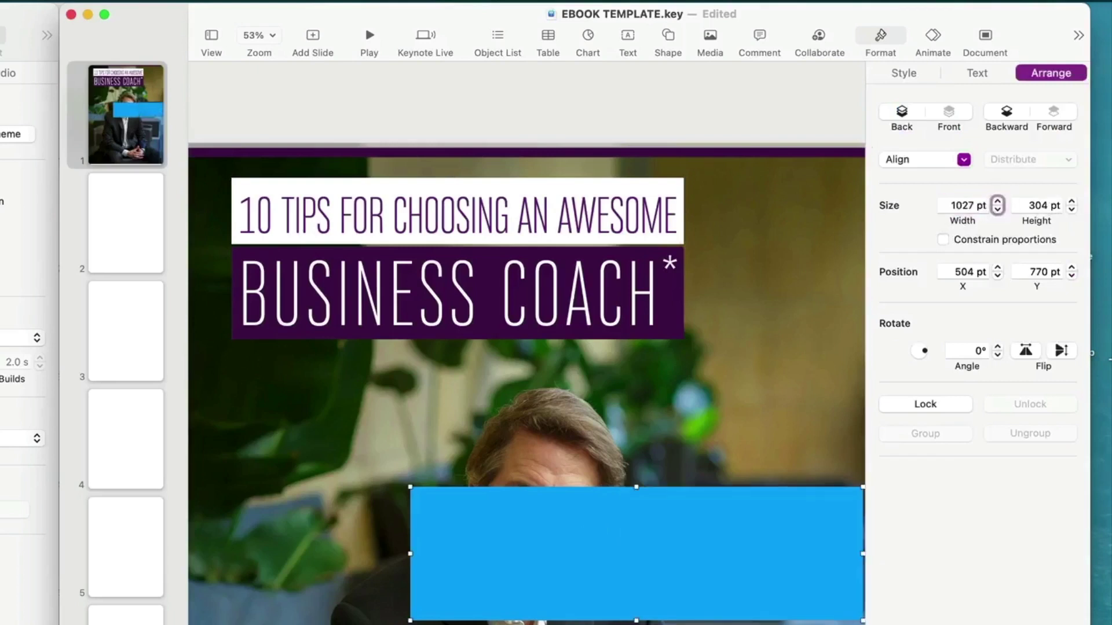
pyautogui.press('Return')
pyautogui.moveTo(678, 543); pyautogui.dragTo(521, 485)
pyautogui.press('BackSpace')
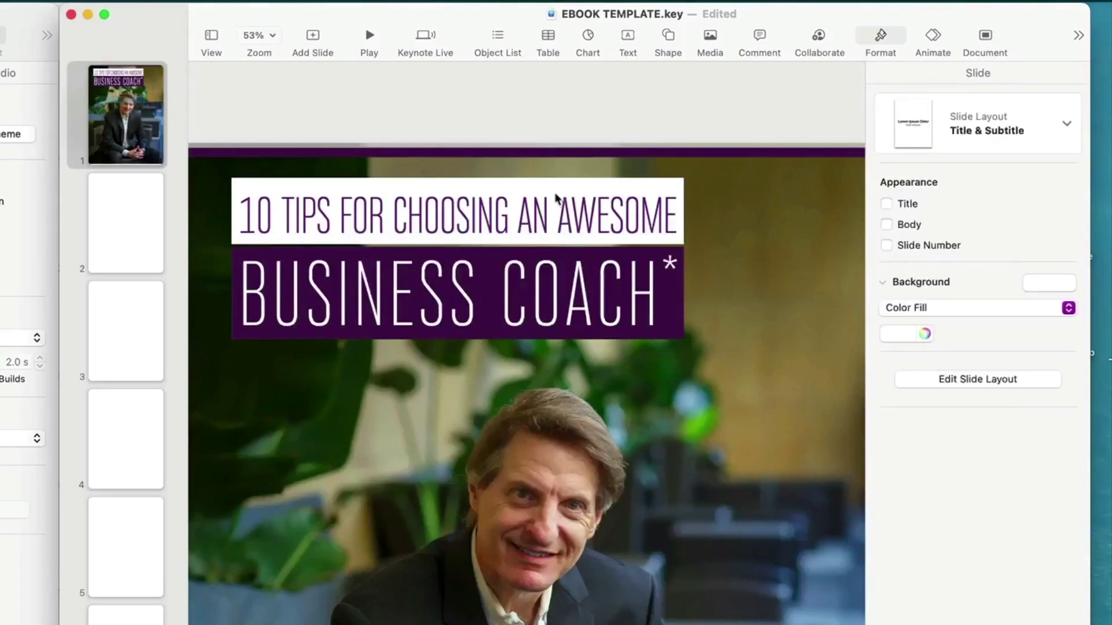
# Increase the white title box's height to 159 pt, and select the purple box, the word COACH and the separate asterisk in turn
pyautogui.click(556, 197)
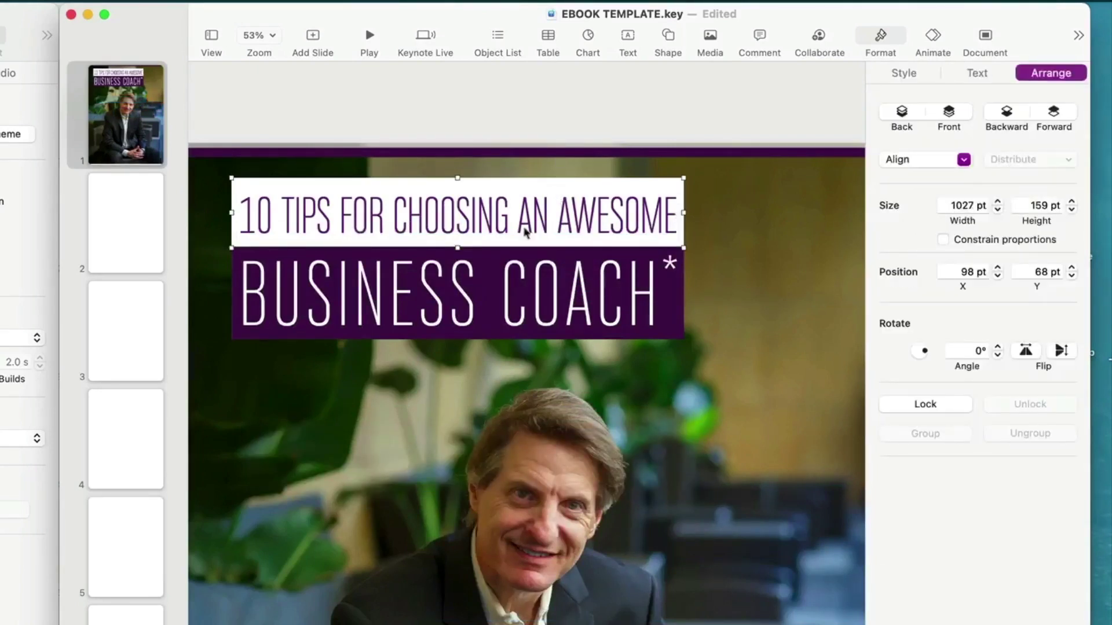
pyautogui.click(682, 325)
pyautogui.doubleClick(577, 314)
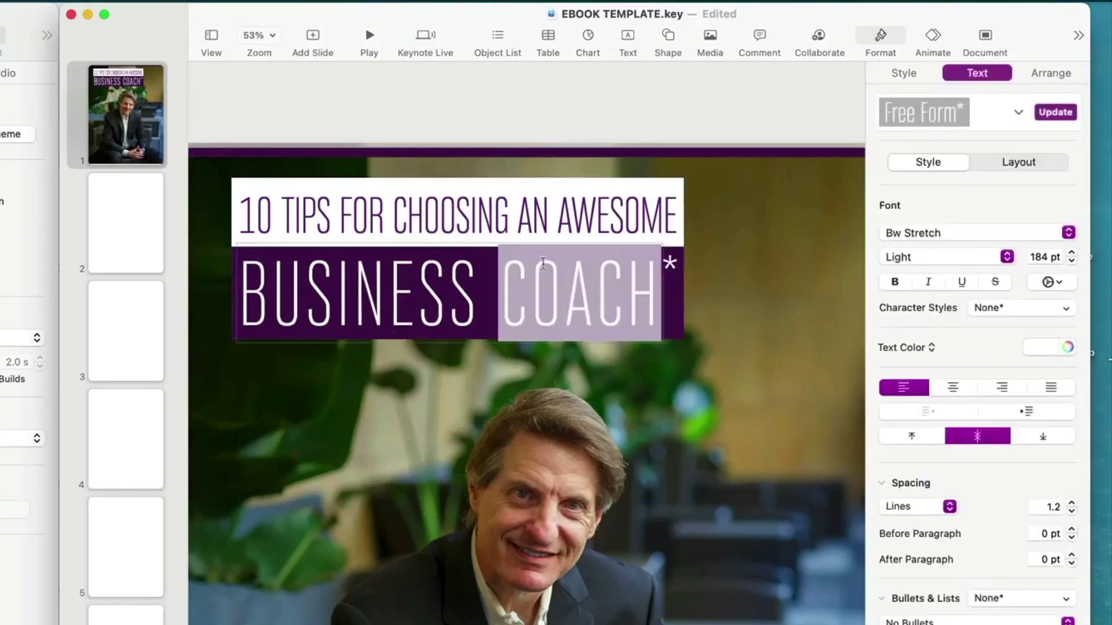
pyautogui.click(669, 268)
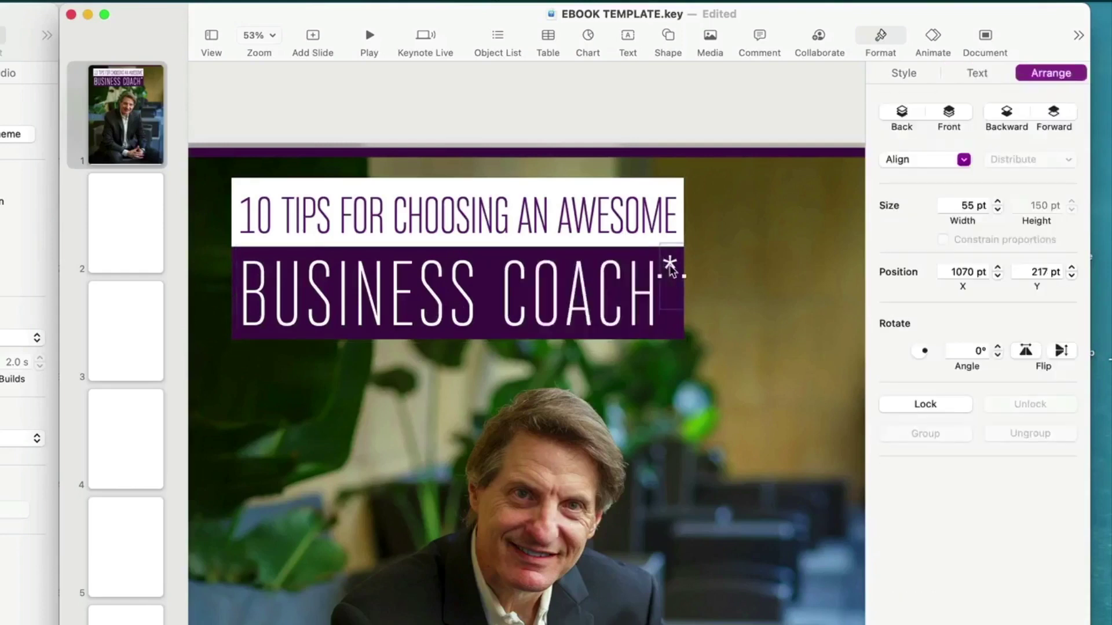
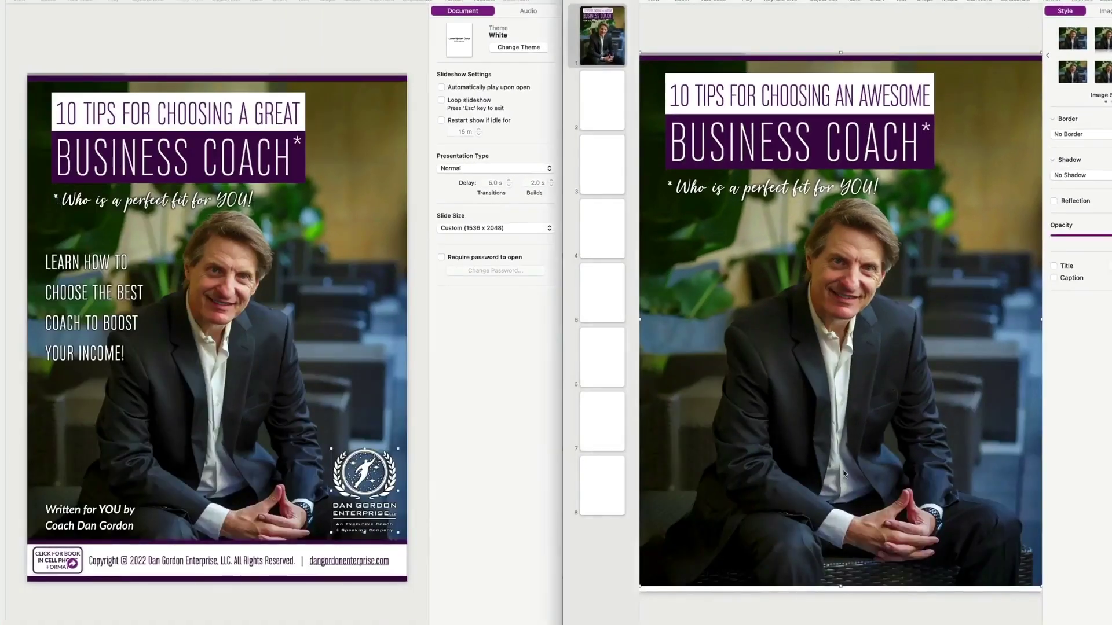
# Copy the sample cover's company logo and its four-line "LEARN HOW TO CHOOSE THE BEST COACH TO BOOST YOUR INCOME!" text onto the template cover
pyautogui.press('super+v')
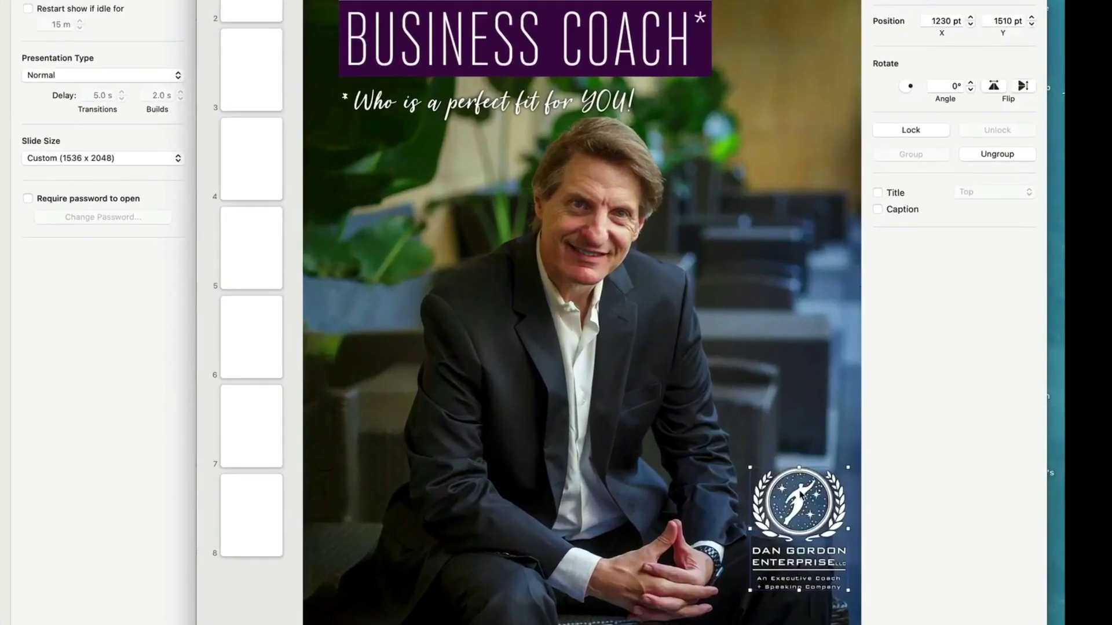
pyautogui.moveTo(789, 475); pyautogui.dragTo(765, 462)
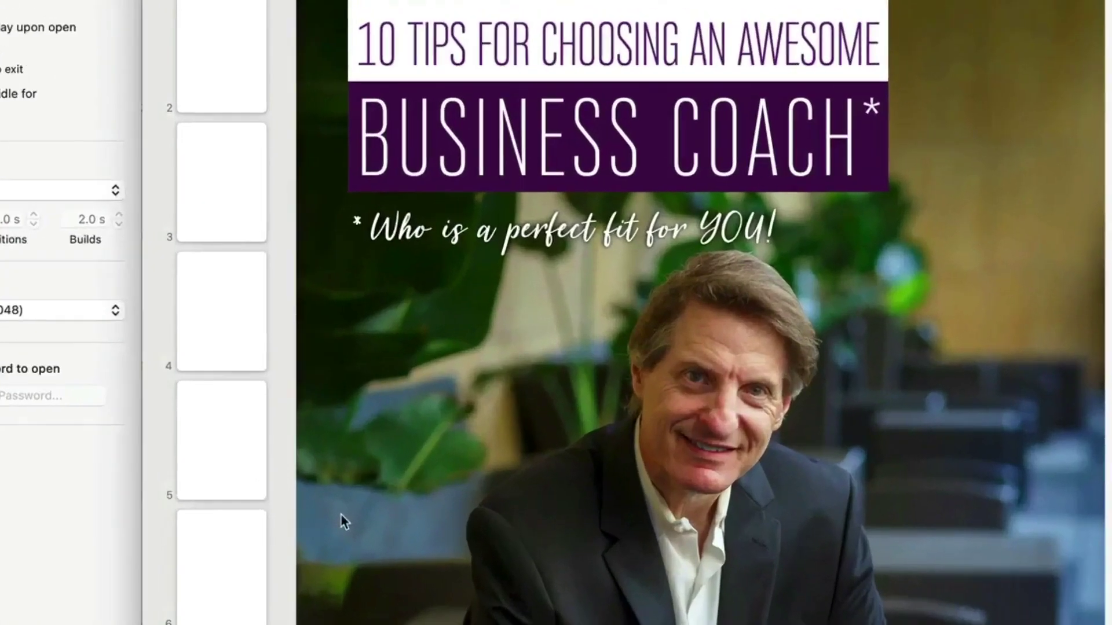
pyautogui.press('super+v')
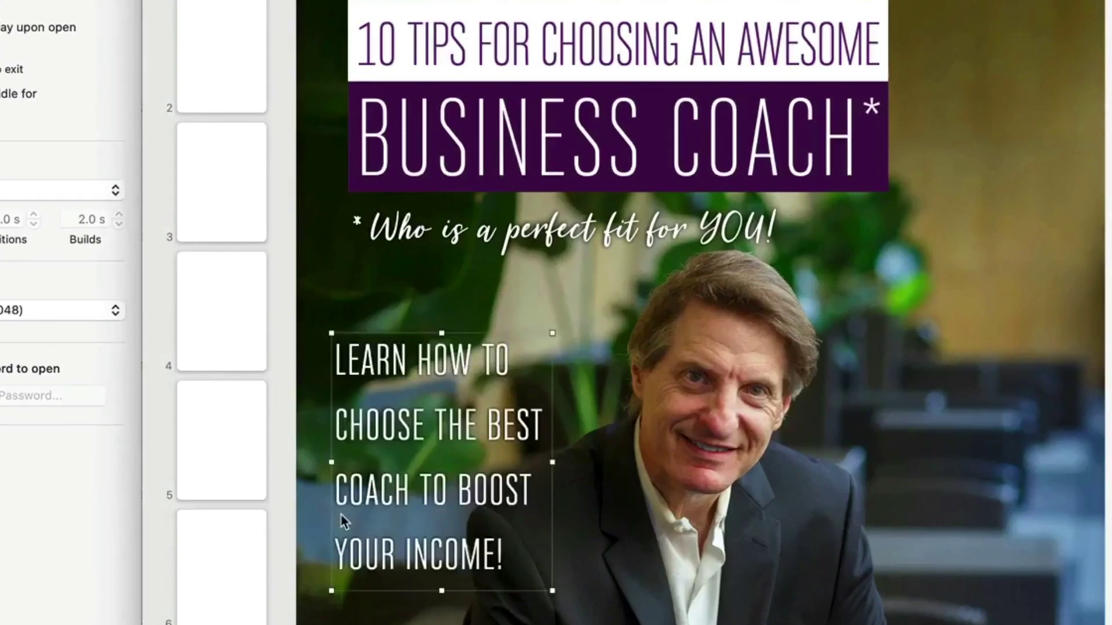
pyautogui.doubleClick(443, 360)
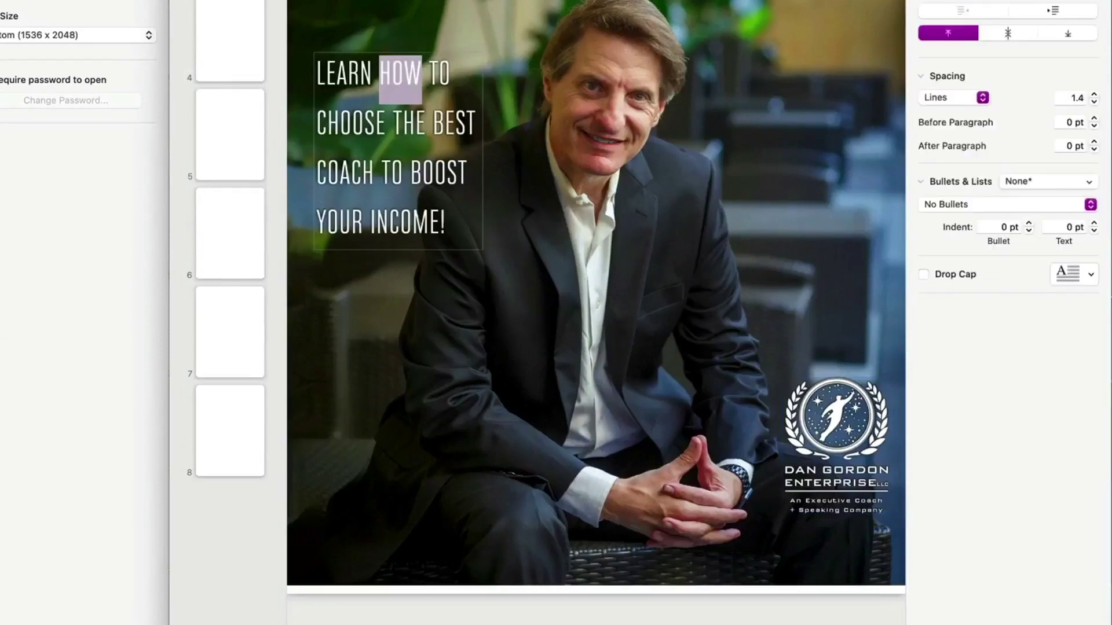
pyautogui.press('Escape')
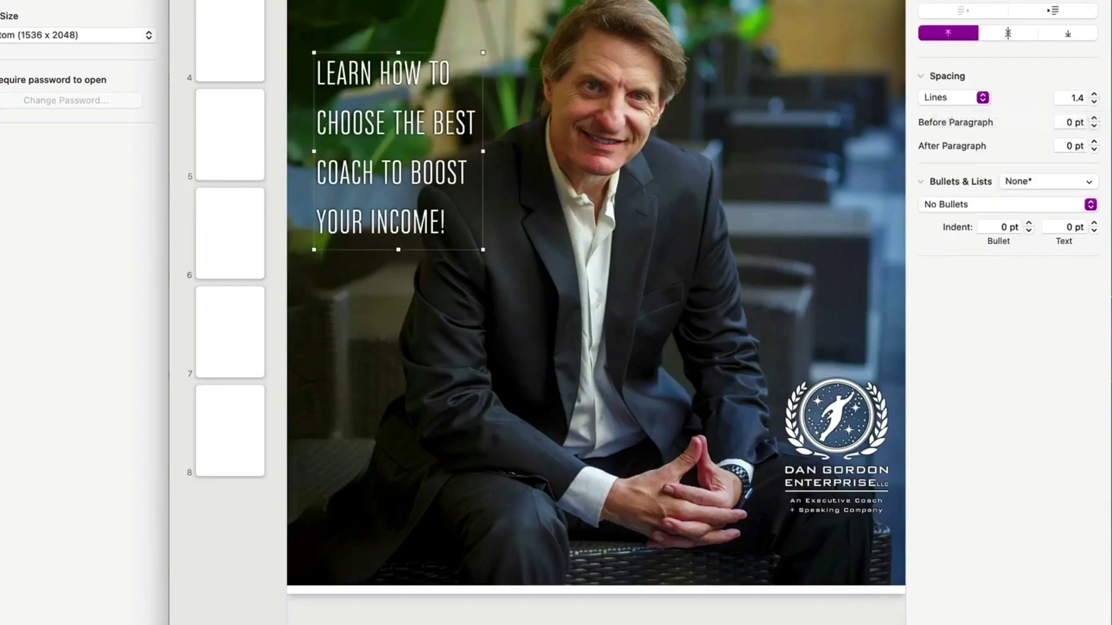
# Switch the "LEARN HOW TO" text block's shadow to No Shadow and back to Drop Shadow to compare the two
pyautogui.click(949, 1)
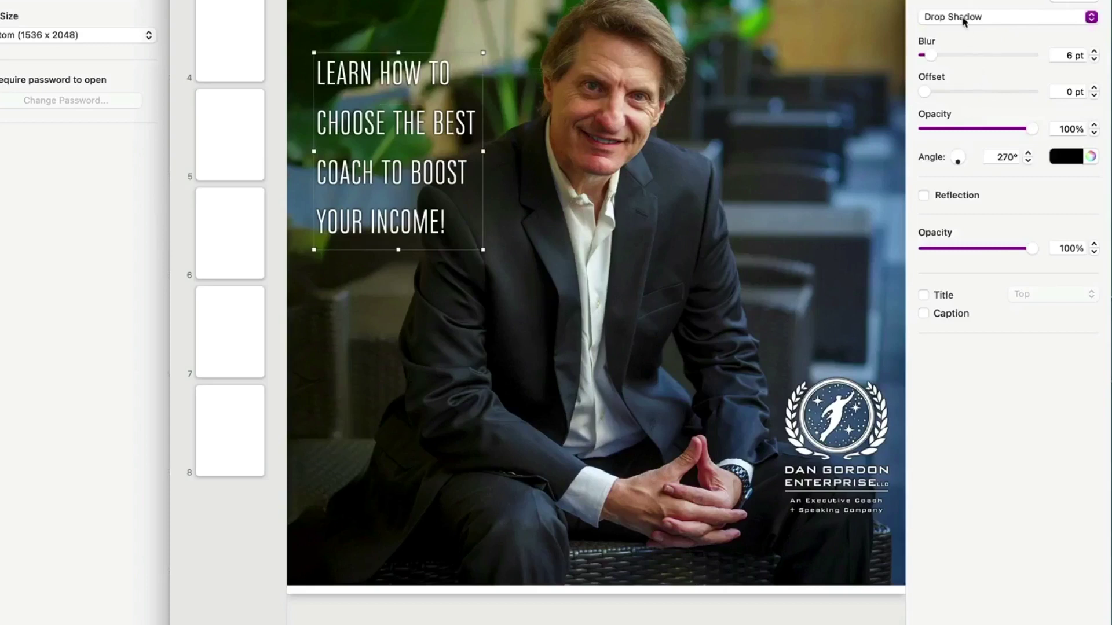
pyautogui.click(964, 20)
pyautogui.click(963, 8)
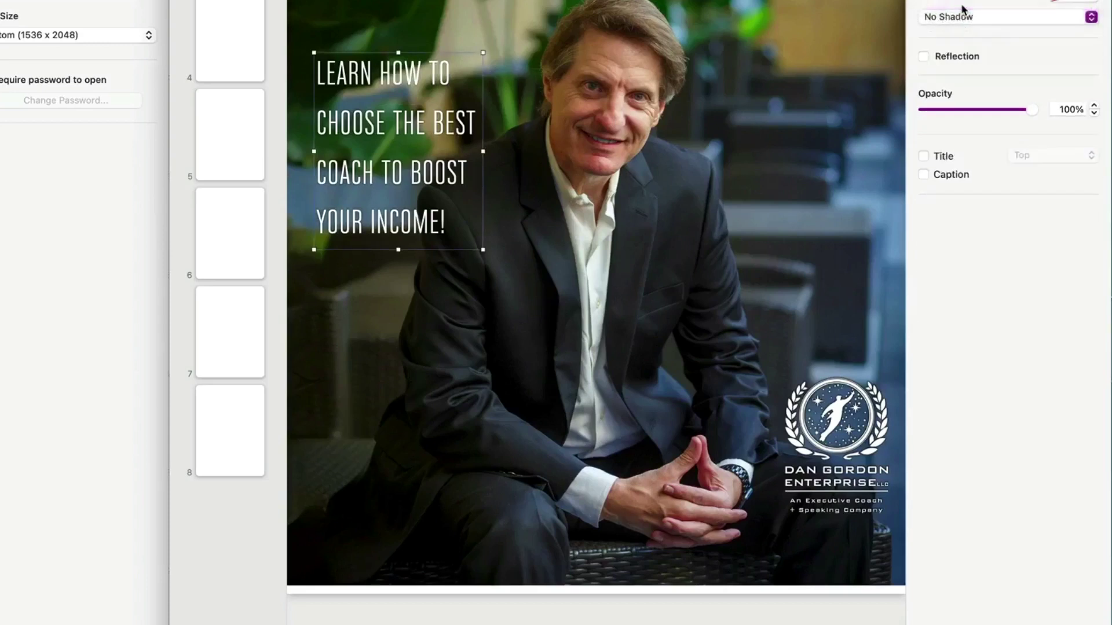
pyautogui.click(961, 15)
pyautogui.click(960, 19)
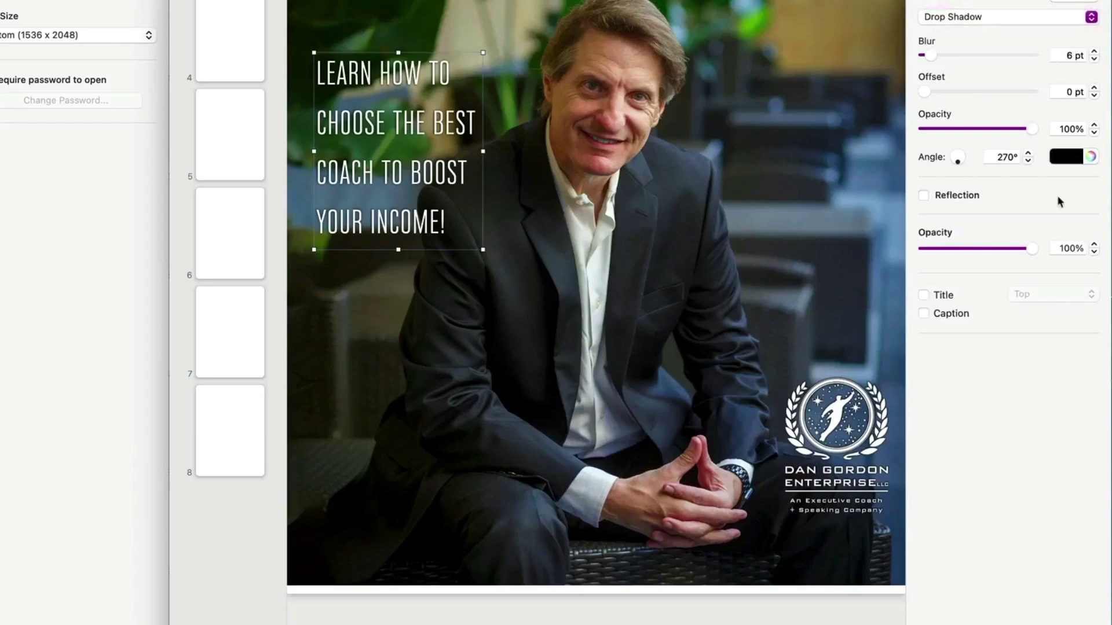
# Select words within the grouped "Written for YOU by" author credit to examine its separate text pieces and formatting
pyautogui.click(1008, 1)
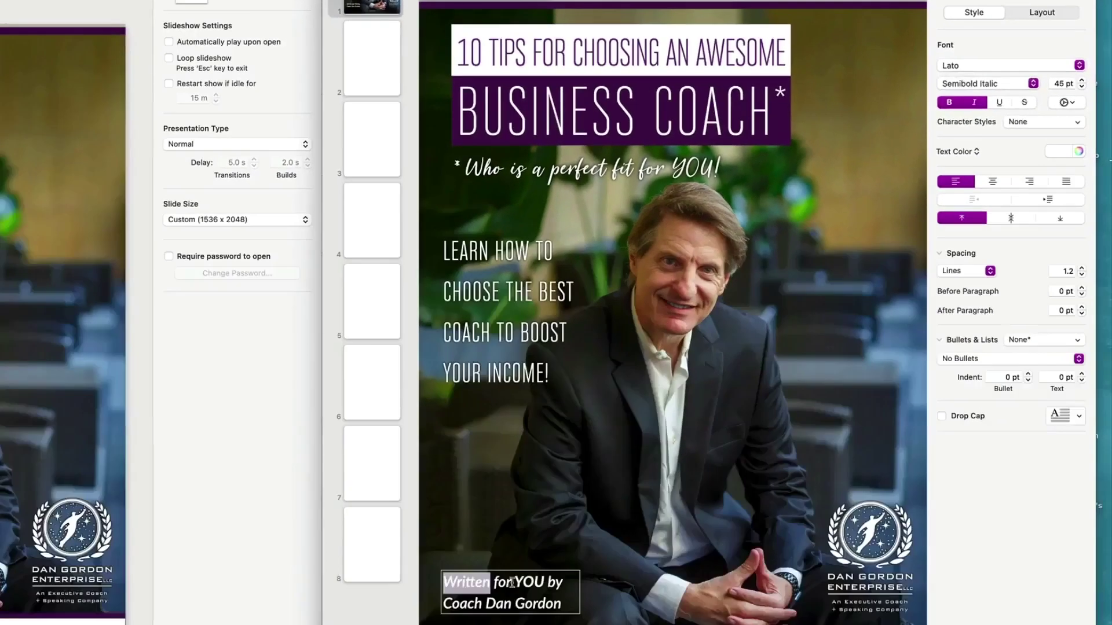
pyautogui.doubleClick(508, 603)
pyautogui.doubleClick(529, 582)
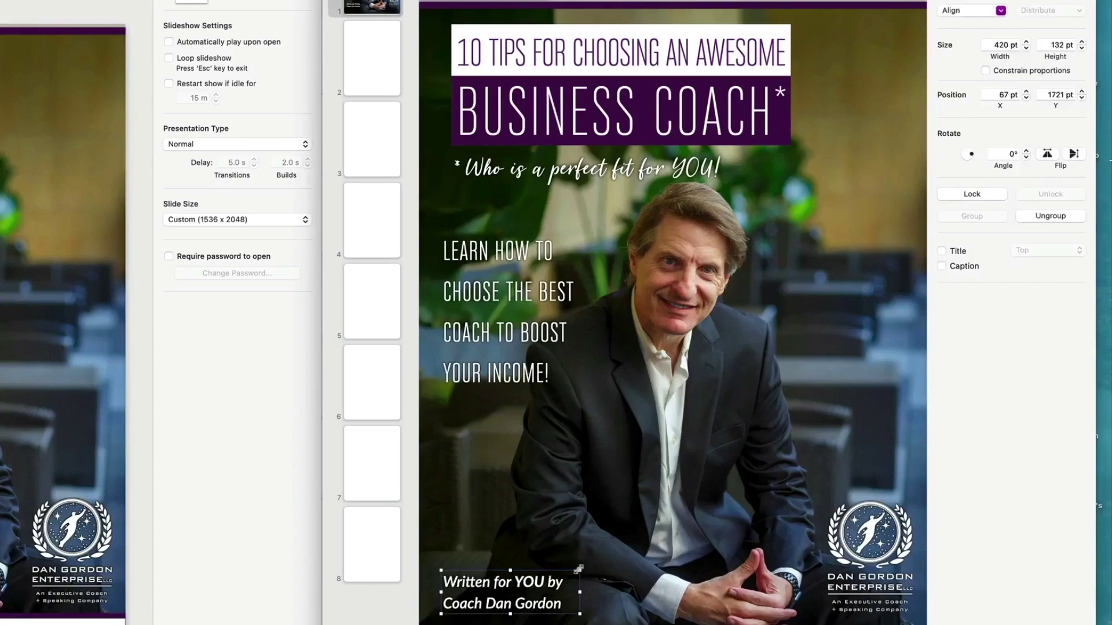
# Copy the sample cover's two thin purple footer bars onto the bottom of the template cover
pyautogui.click(535, 589)
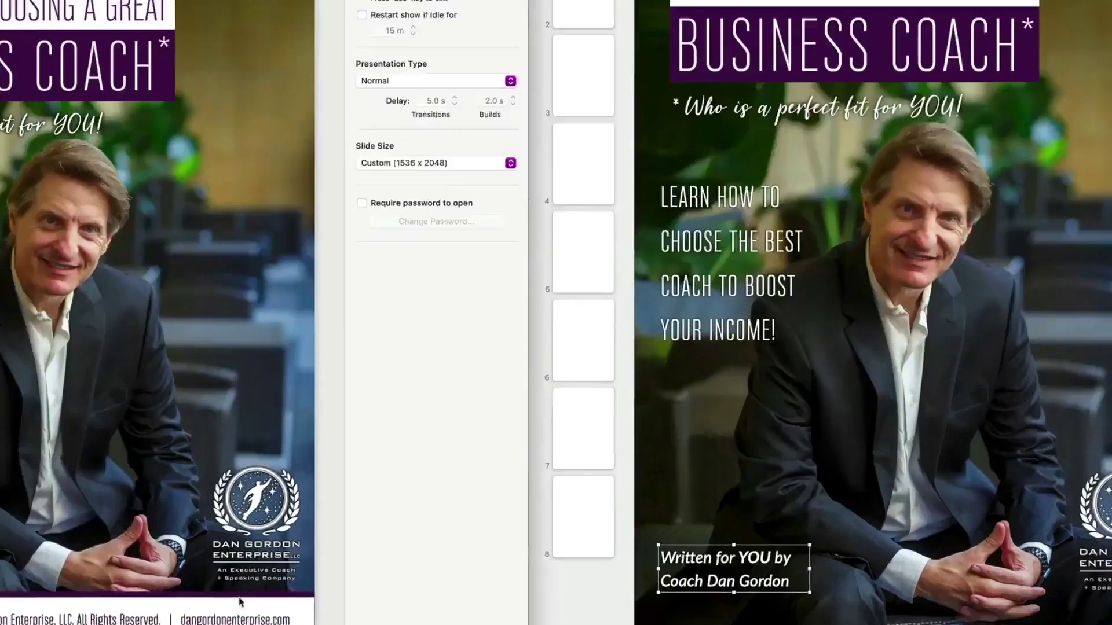
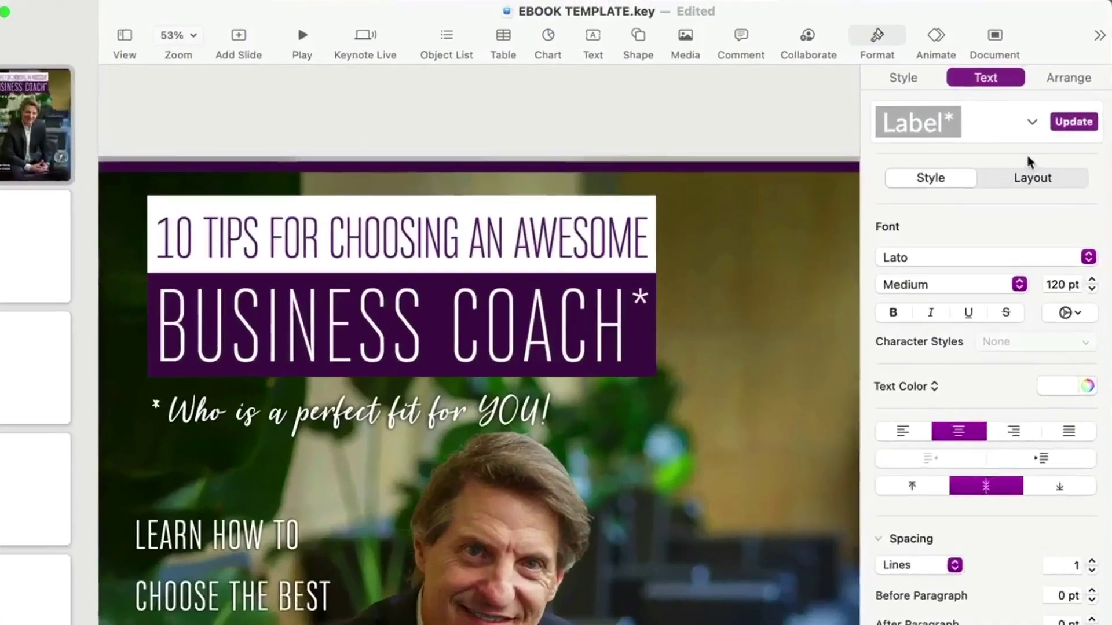
pyautogui.click(1075, 24)
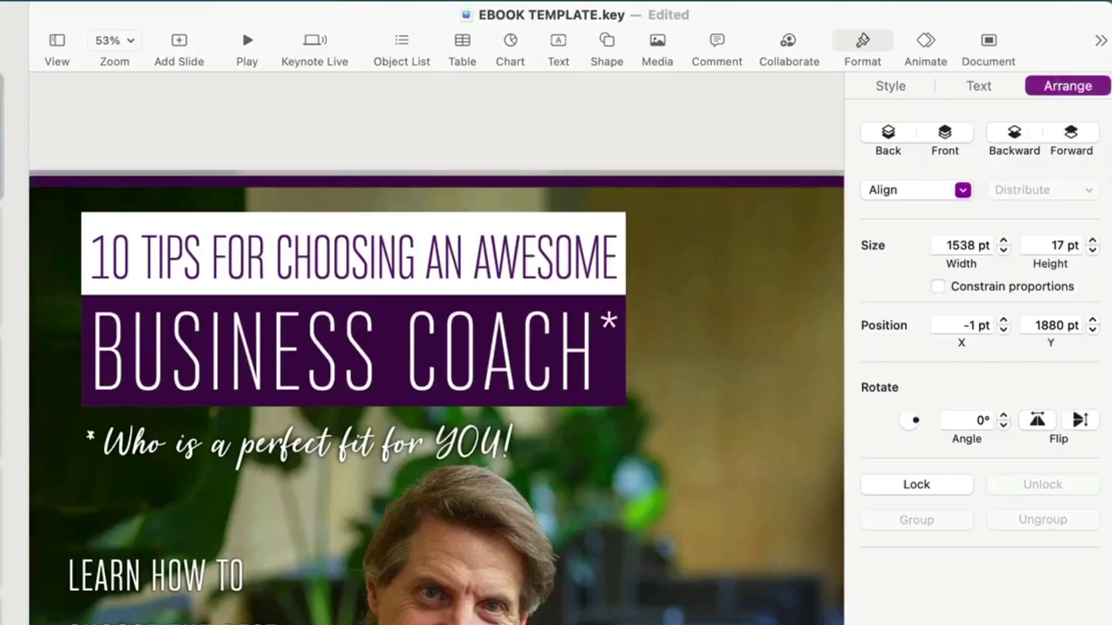
pyautogui.click(736, 600)
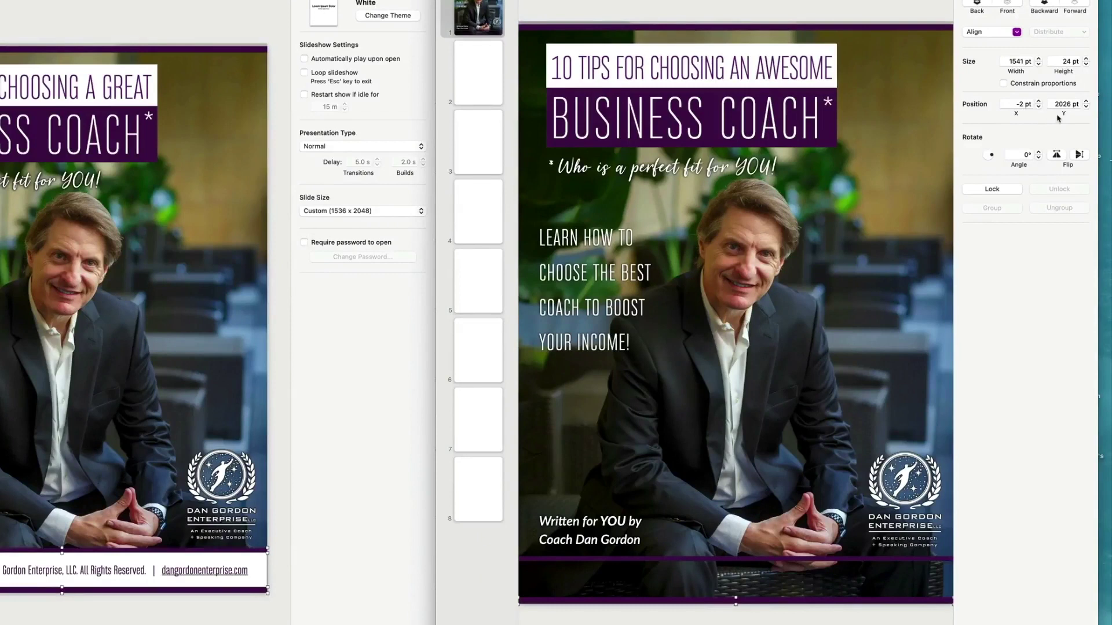
# Copy the sample cover's white footer rectangle and paste it onto the template cover
pyautogui.click(262, 567)
pyautogui.click(265, 565)
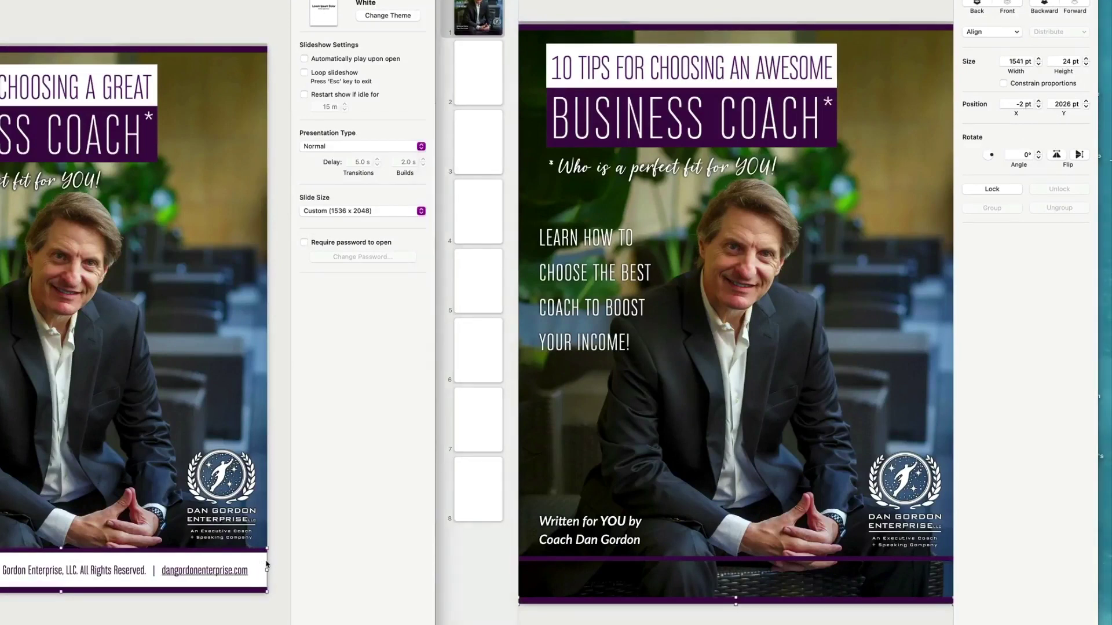
pyautogui.click(582, 543)
pyautogui.press('super+v')
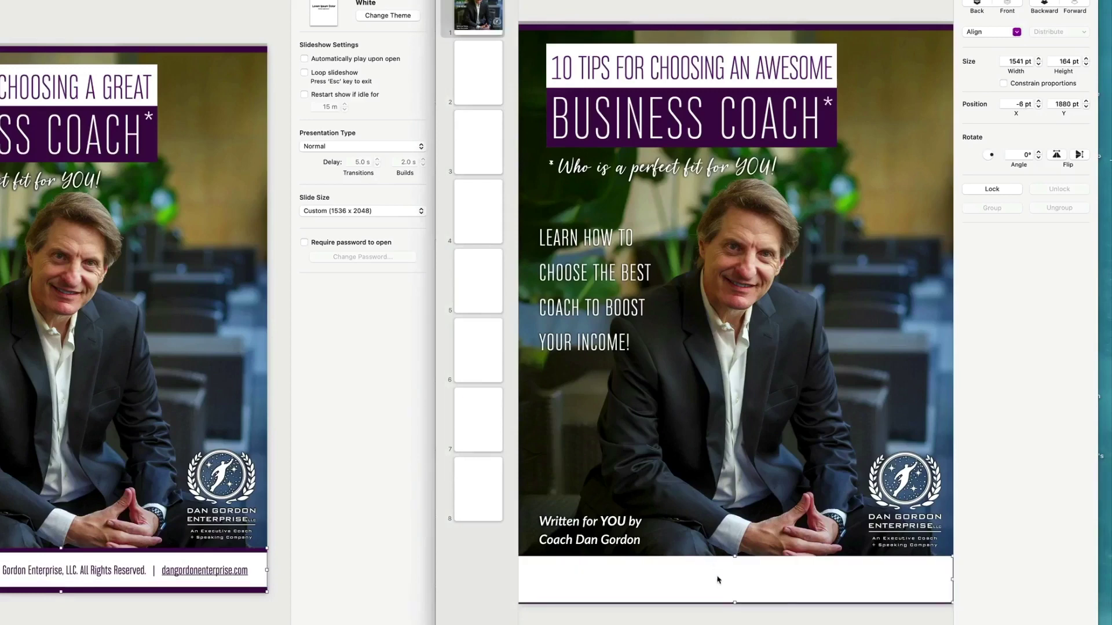
# Send the white footer rectangle to the back, and send the cover photo to the back behind it
pyautogui.rightClick(724, 577)
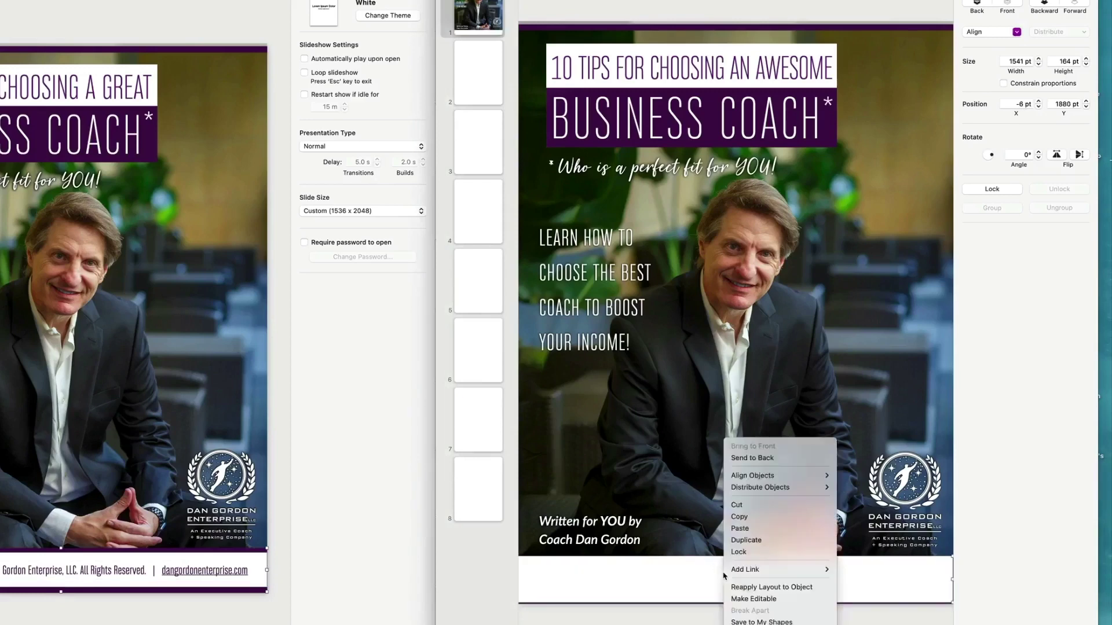
pyautogui.click(746, 457)
pyautogui.click(835, 363)
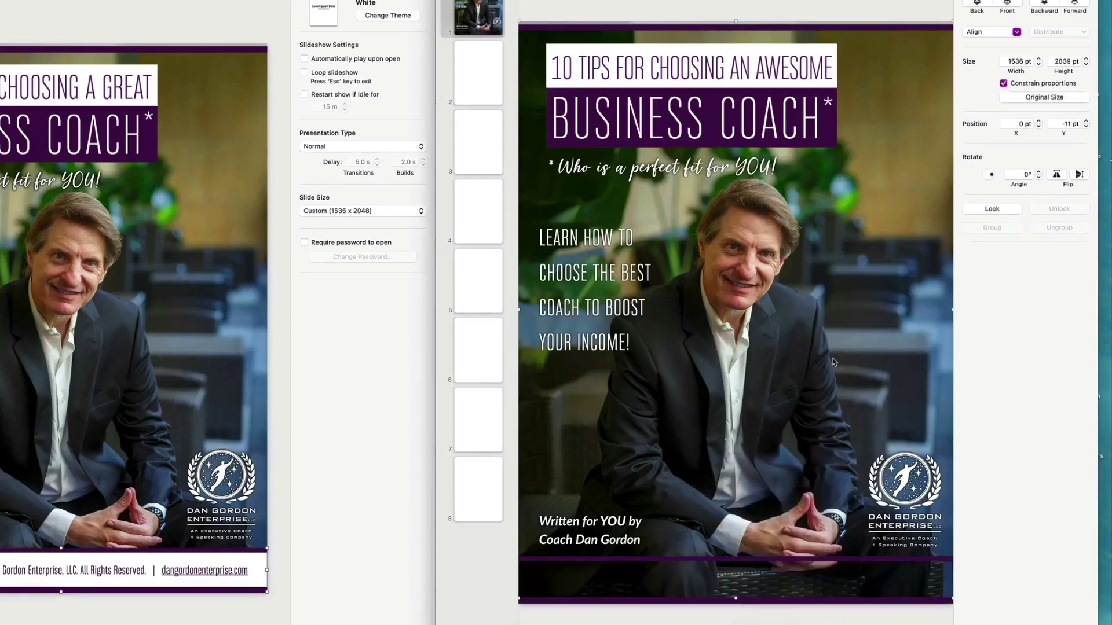
pyautogui.rightClick(835, 344)
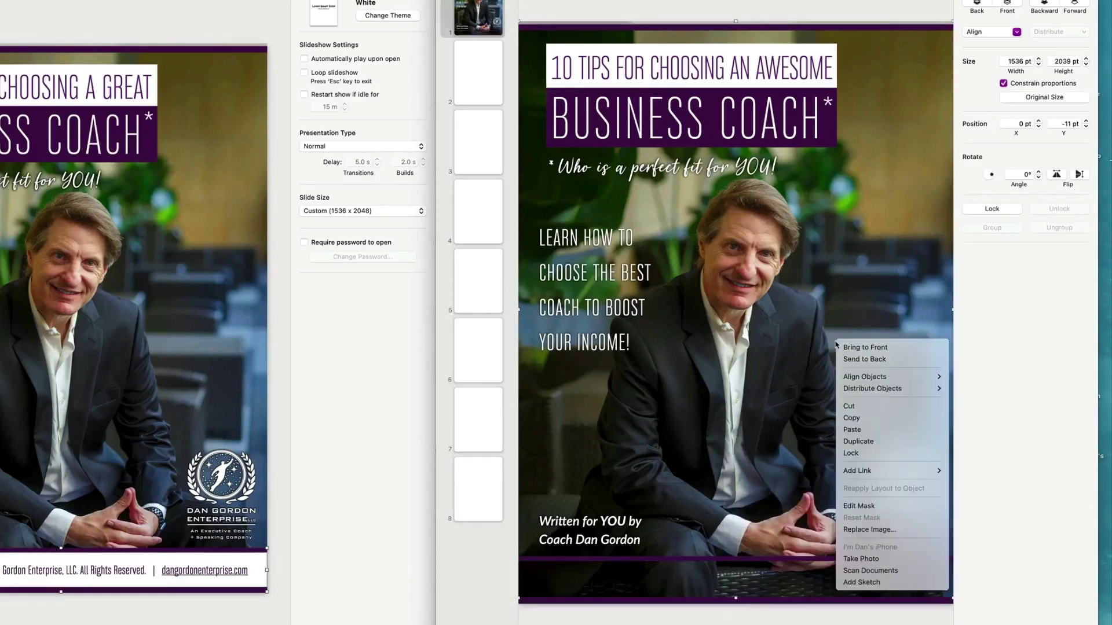
pyautogui.click(843, 359)
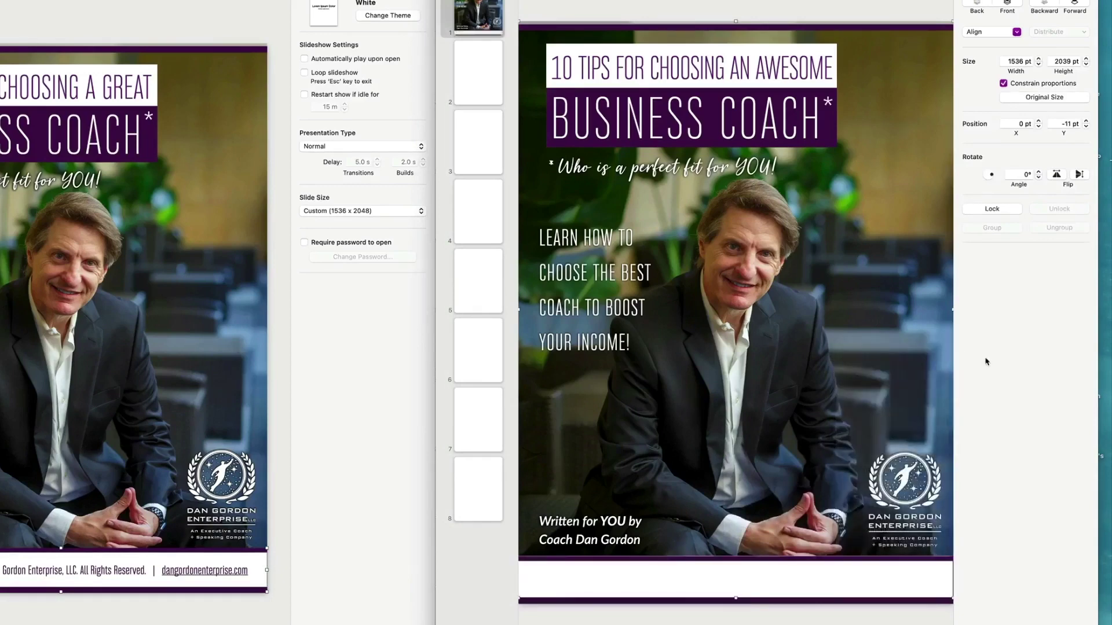
# Bring the template's white footer rectangle in front of all other cover objects
pyautogui.click(824, 570)
pyautogui.rightClick(823, 574)
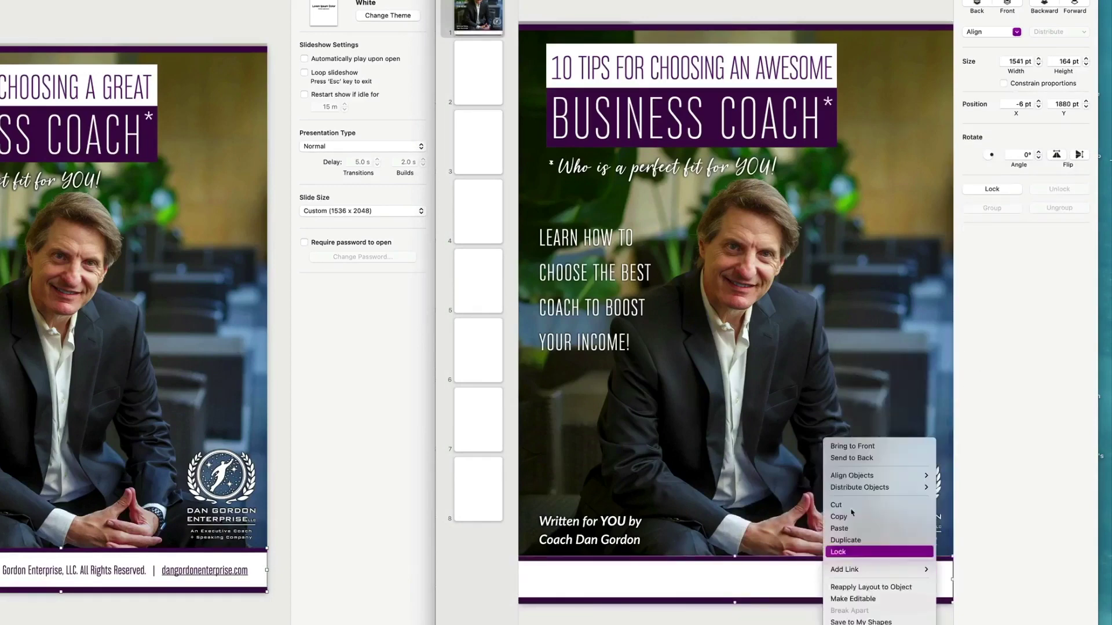
pyautogui.click(858, 447)
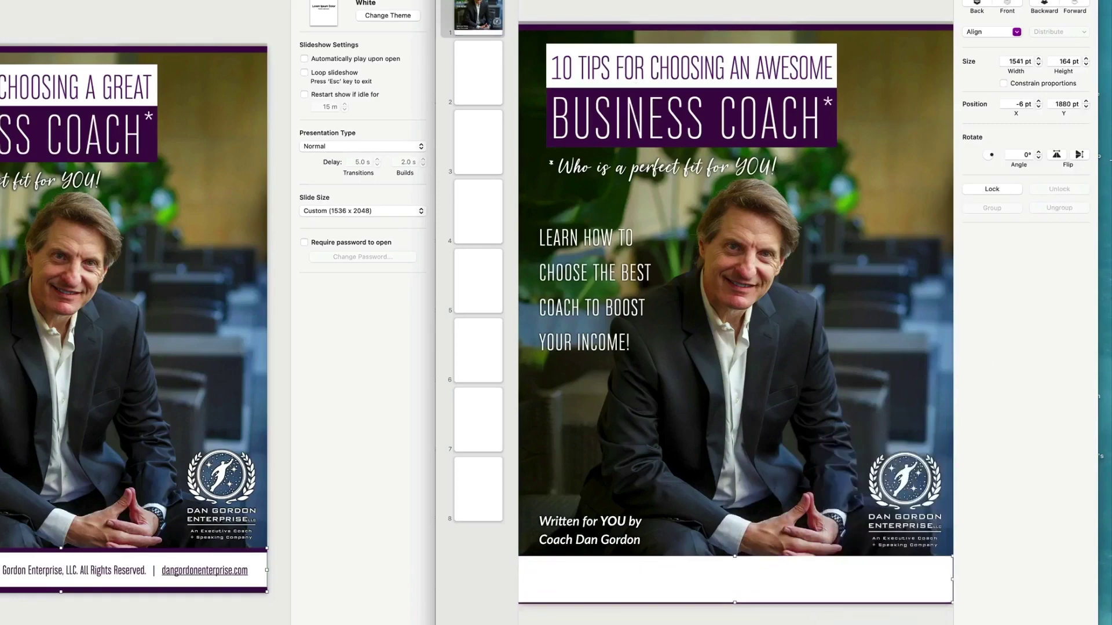
# Use the object list to move the white footer rectangle beneath the two thin purple bars, and hide the list
pyautogui.click(175, 6)
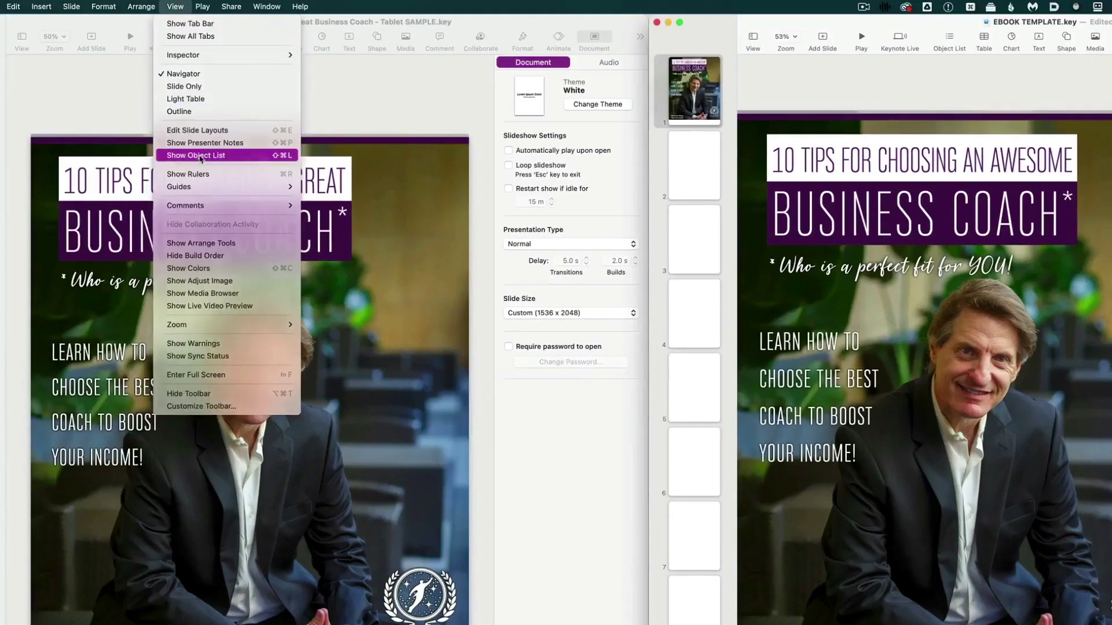
pyautogui.click(224, 154)
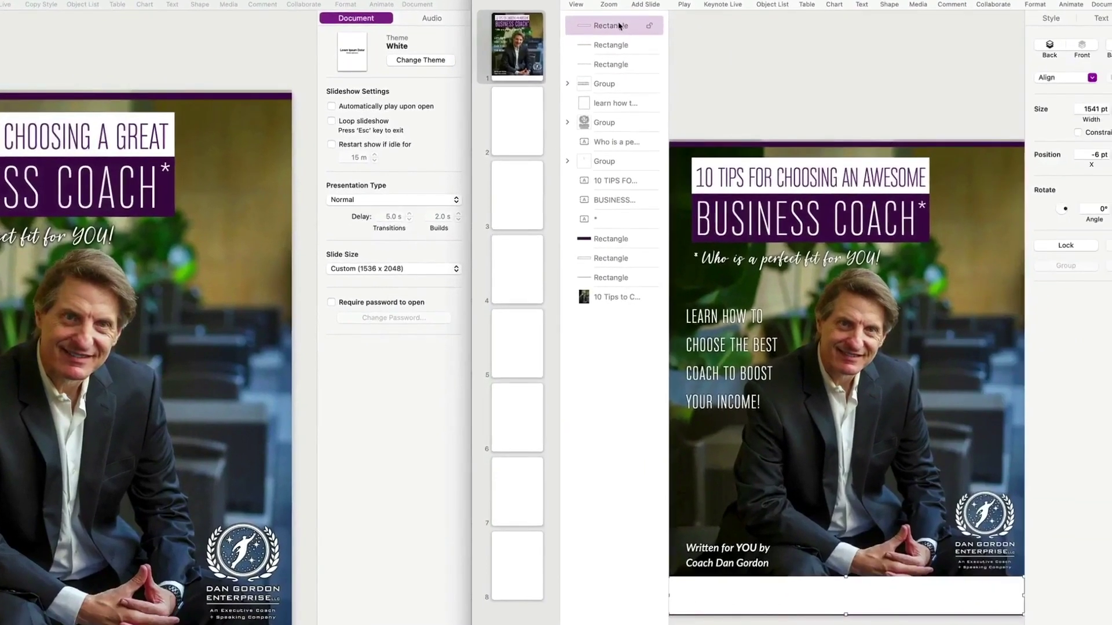
pyautogui.moveTo(618, 25); pyautogui.dragTo(615, 67)
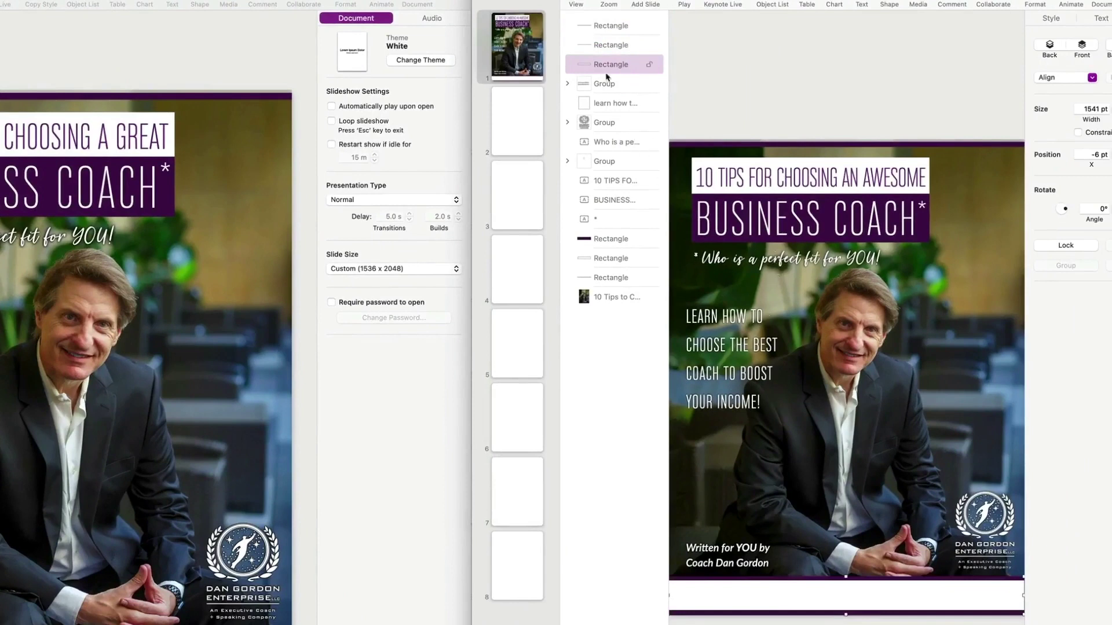
pyautogui.click(610, 27)
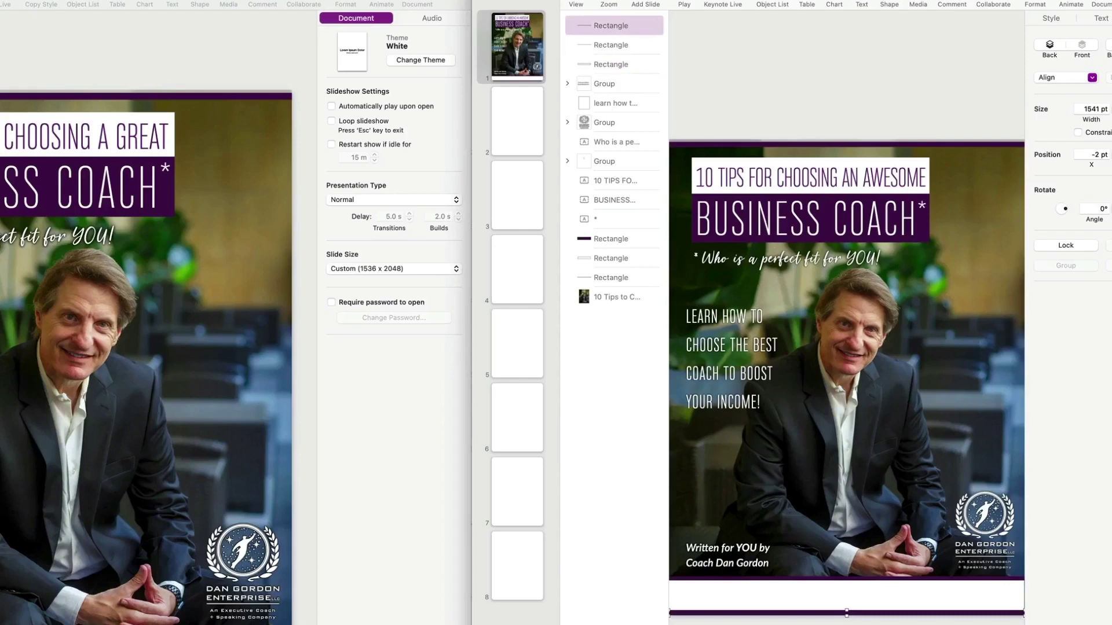
pyautogui.press('super+l')
pyautogui.press('shift+super+l')
# Copy the sample footer's copyright line with website link and its "CLICK FOR BOOK IN CELL PHONE FORMAT" button onto the template footer
pyautogui.click(684, 25)
pyautogui.click(685, 71)
pyautogui.press('super+grave')
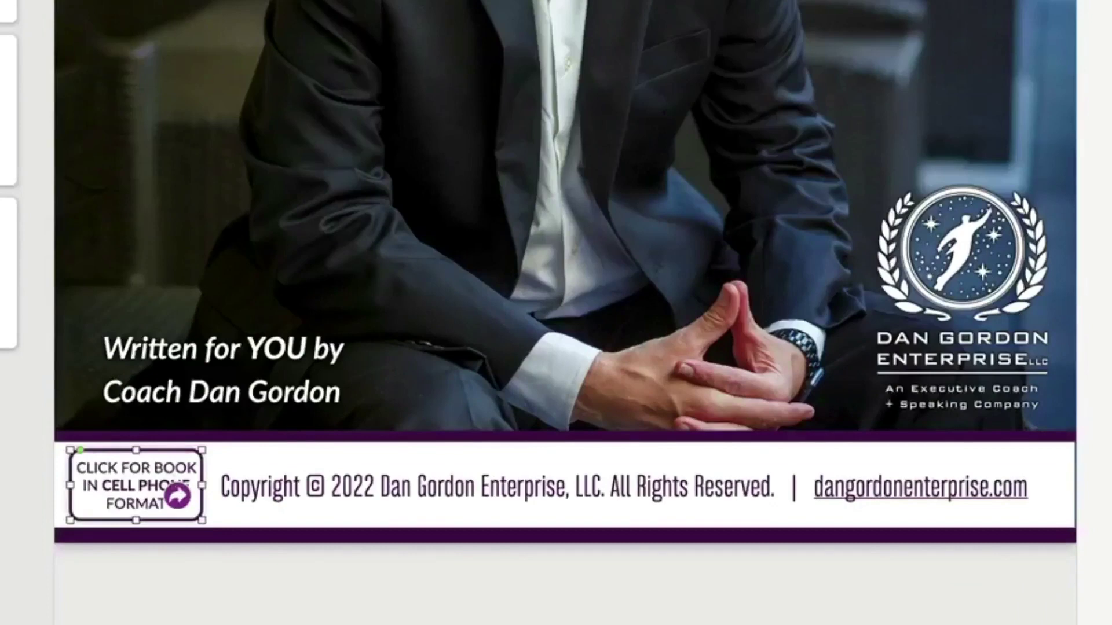
# Insert a rounded rectangle over the cover photo and size it to 198 pt wide and 105 pt high
pyautogui.click(664, 29)
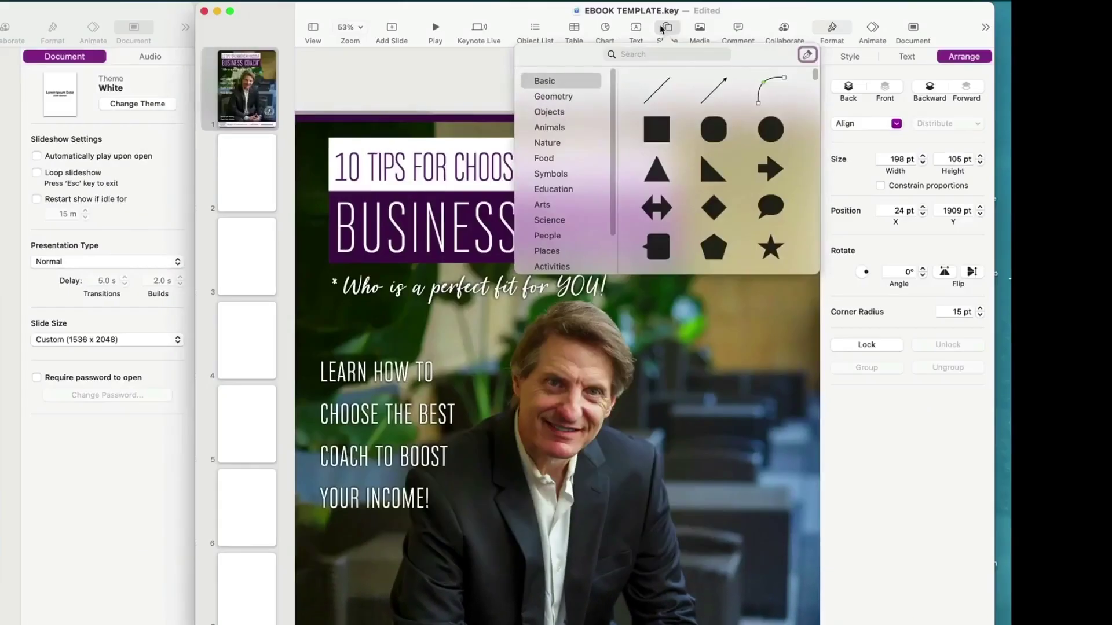
pyautogui.click(711, 135)
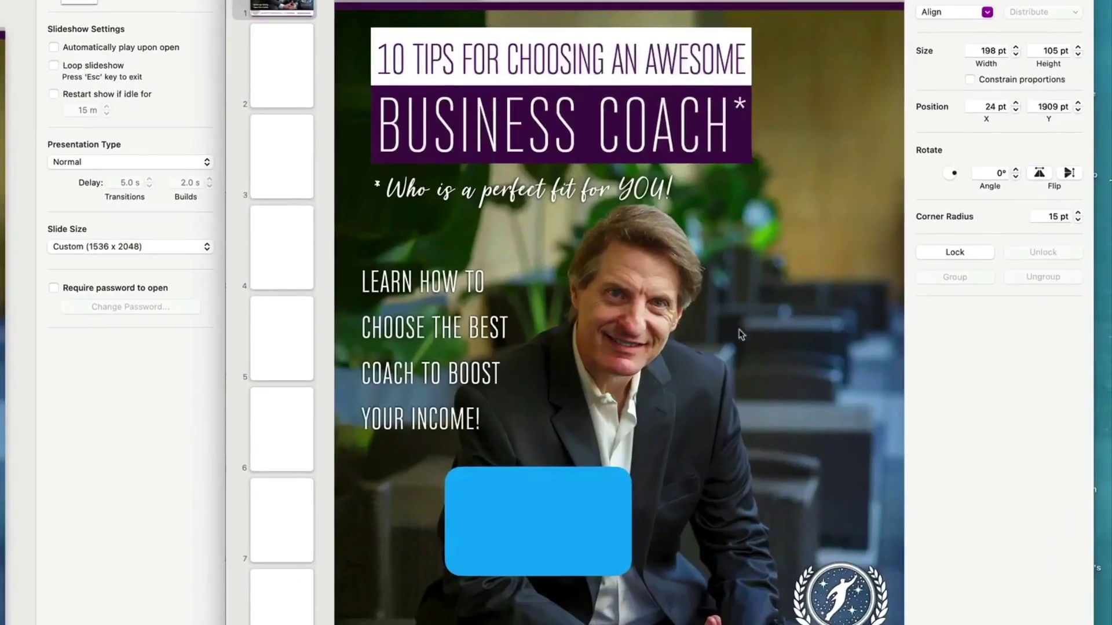
pyautogui.click(586, 520)
pyautogui.click(990, 51)
pyautogui.write('198')
pyautogui.press('Tab')
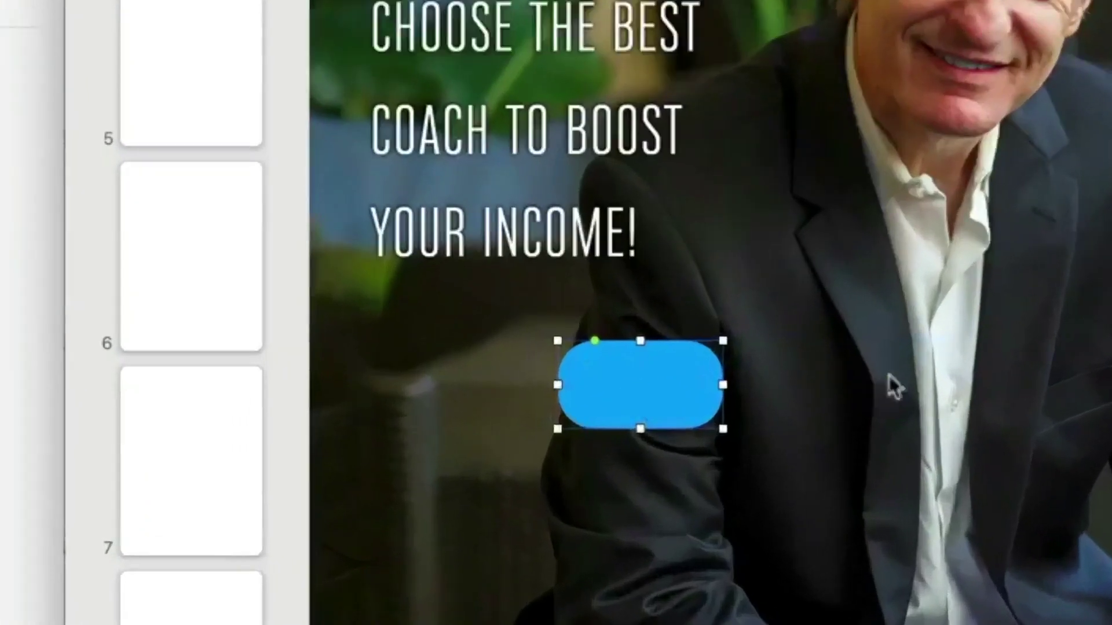
# Reduce the new rounded rectangle's corner rounding to resemble the footer's cell phone format button
pyautogui.click(579, 457)
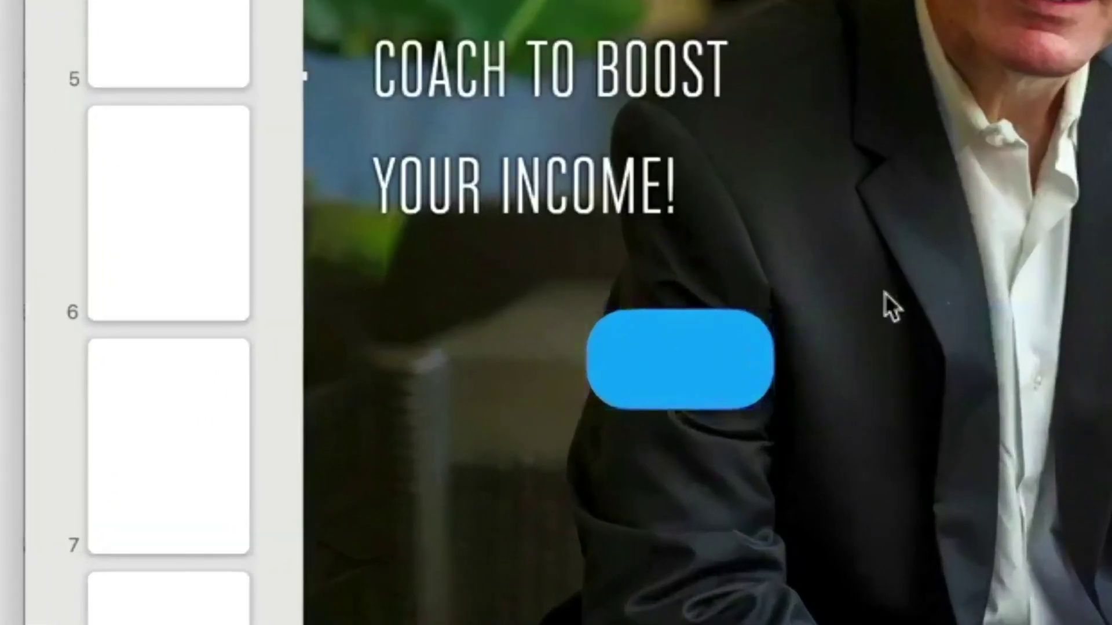
pyautogui.click(462, 475)
pyautogui.moveTo(628, 309); pyautogui.dragTo(611, 306)
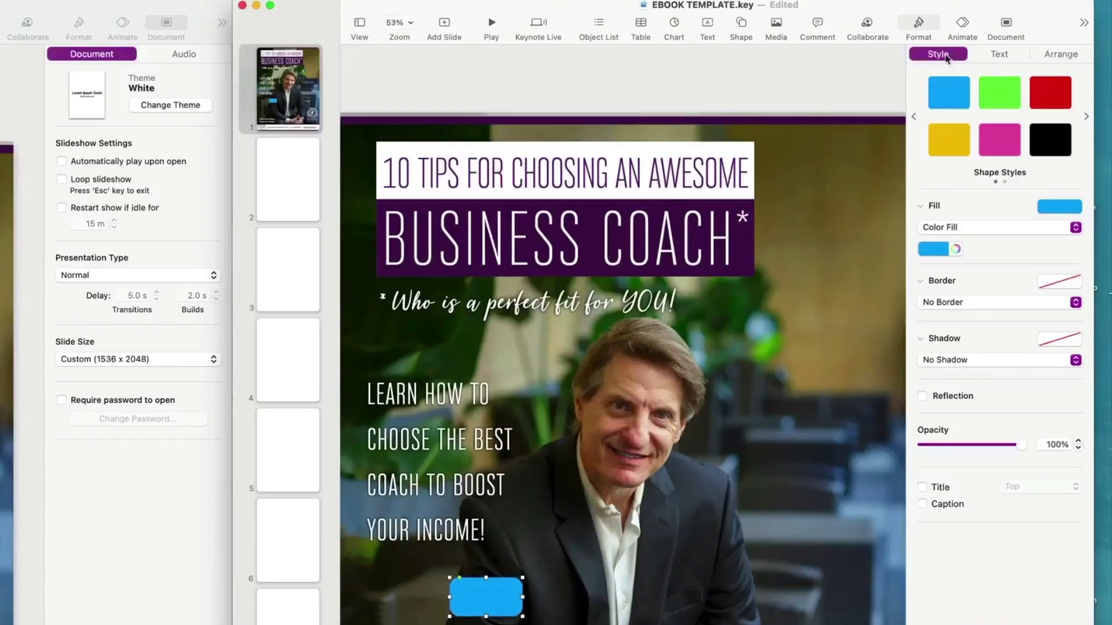
# Fill the new rounded rectangle with white, and show the custom color picker for choosing other fills
pyautogui.click(940, 250)
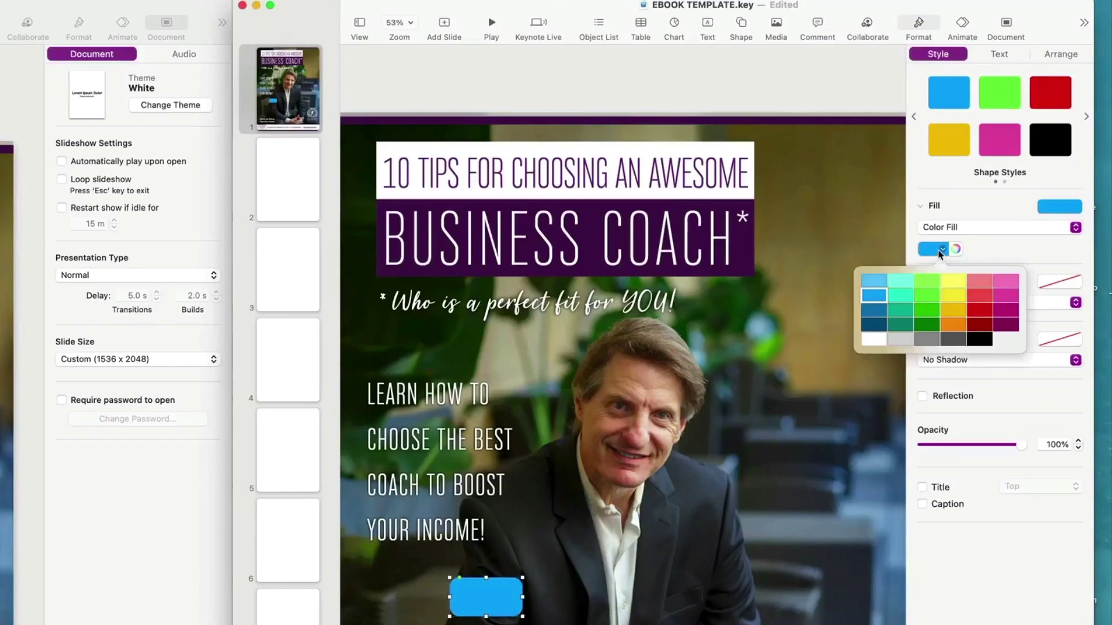
pyautogui.click(871, 340)
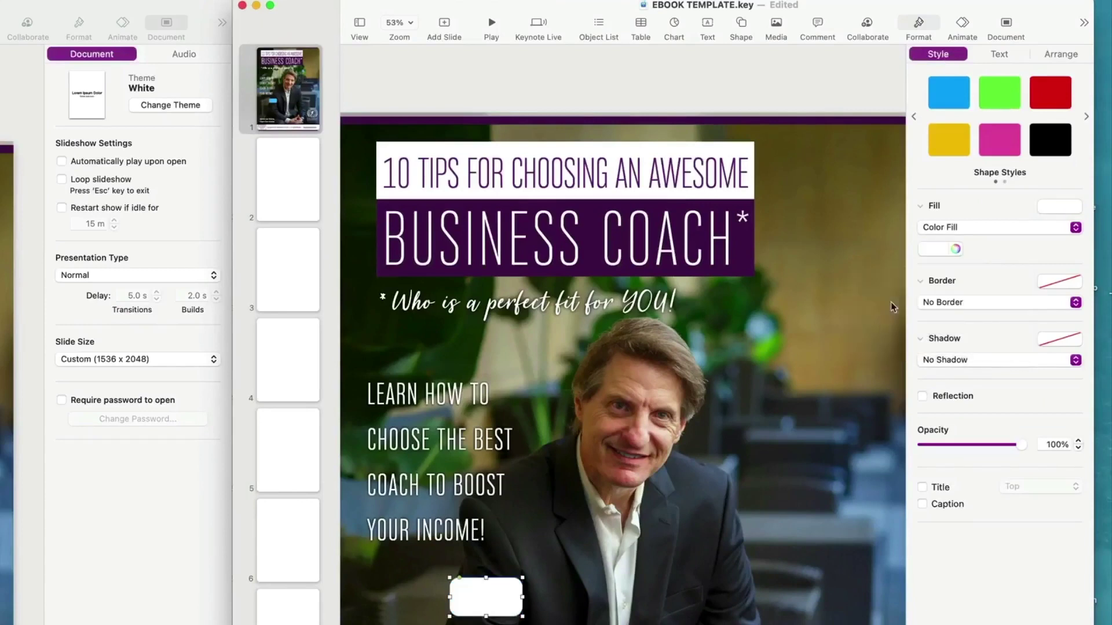
pyautogui.click(955, 249)
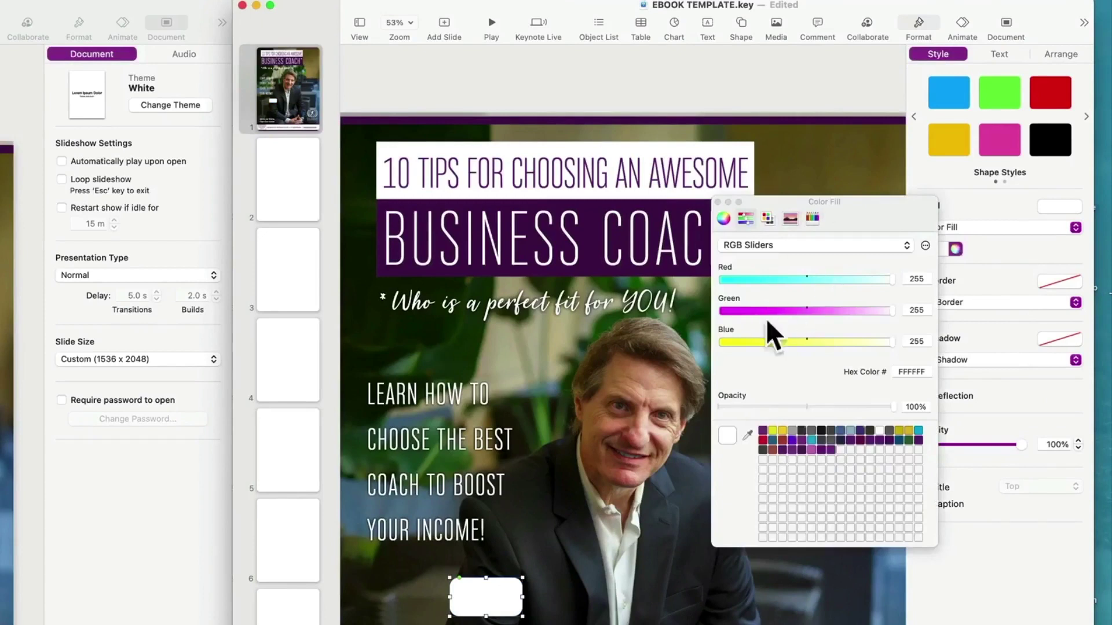
pyautogui.moveTo(838, 205); pyautogui.dragTo(788, 269)
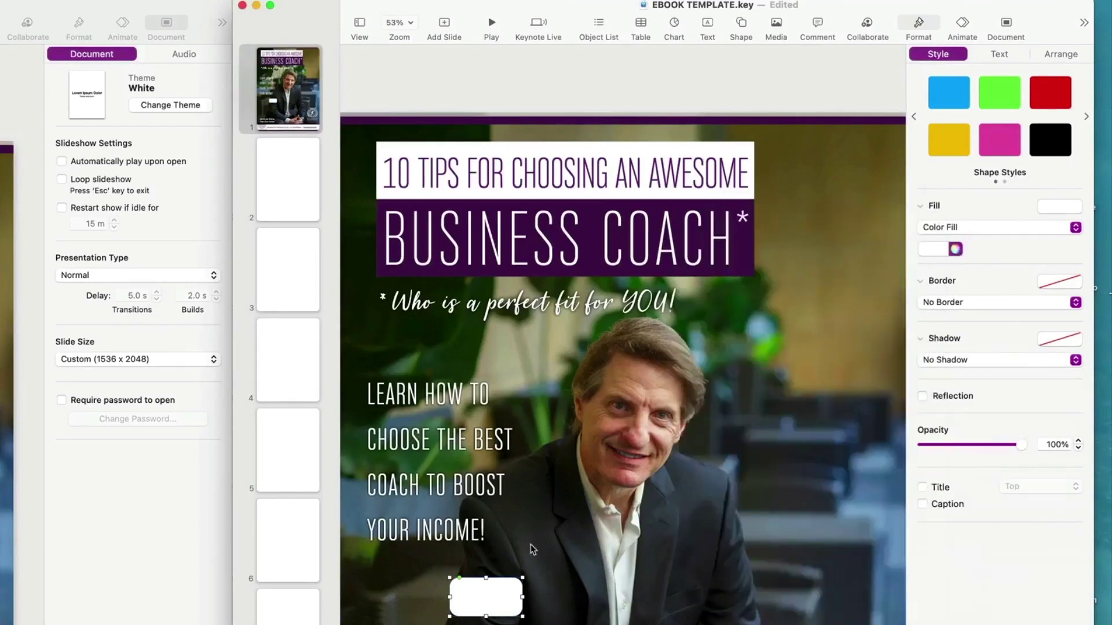
# Give the white rounded rectangle a 5 pt black line border
pyautogui.click(956, 302)
pyautogui.click(933, 317)
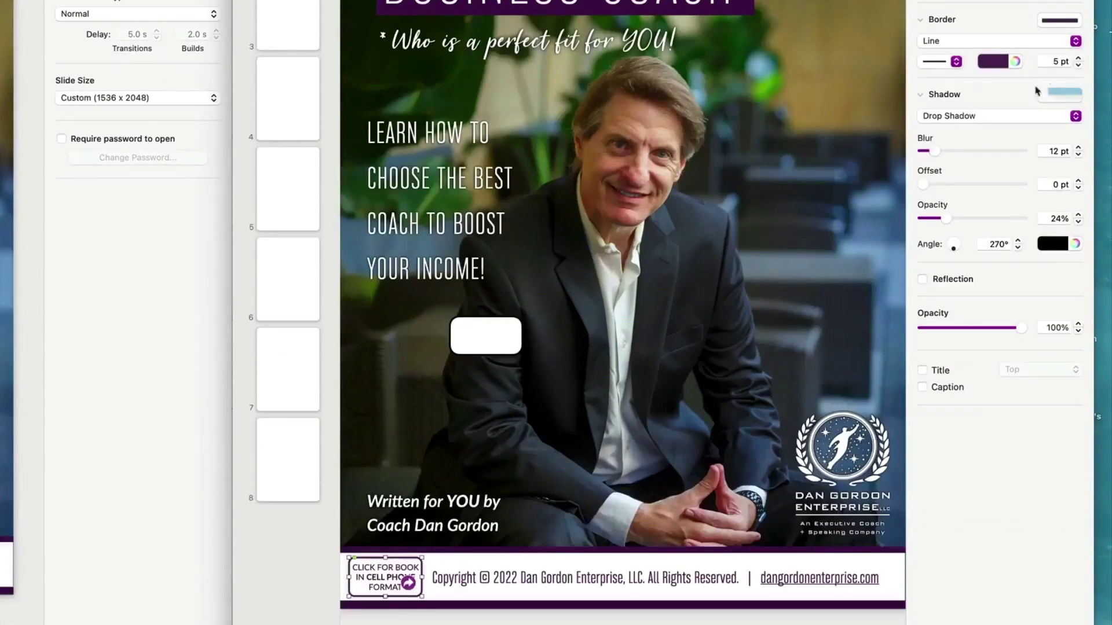
pyautogui.click(499, 334)
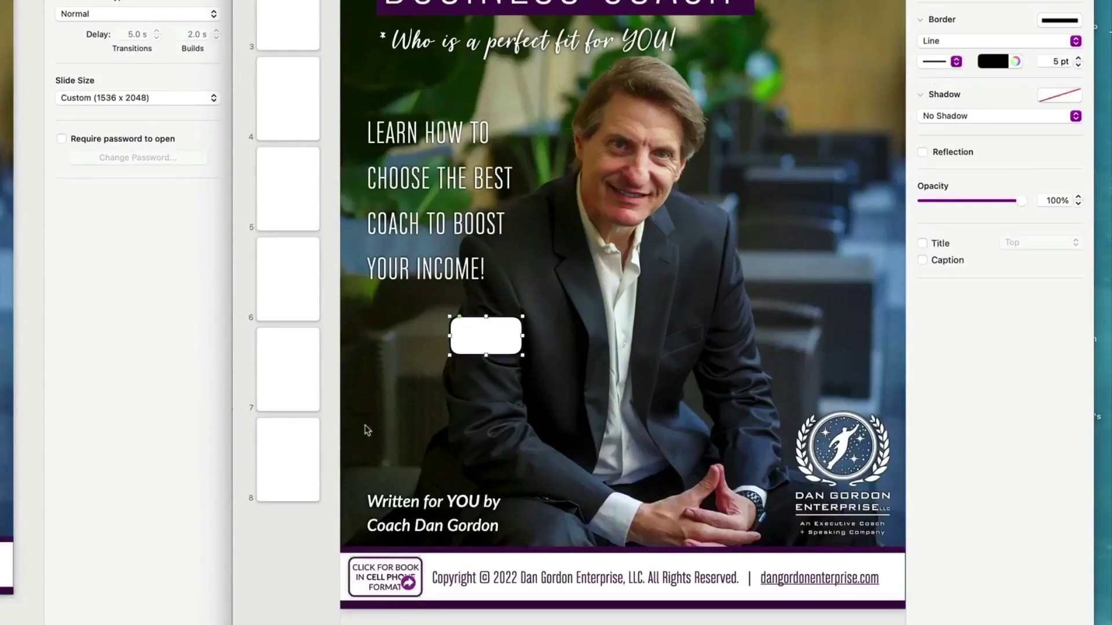
pyautogui.doubleClick(478, 338)
pyautogui.write('Q')
pyautogui.hotkey('shift', 'Left')
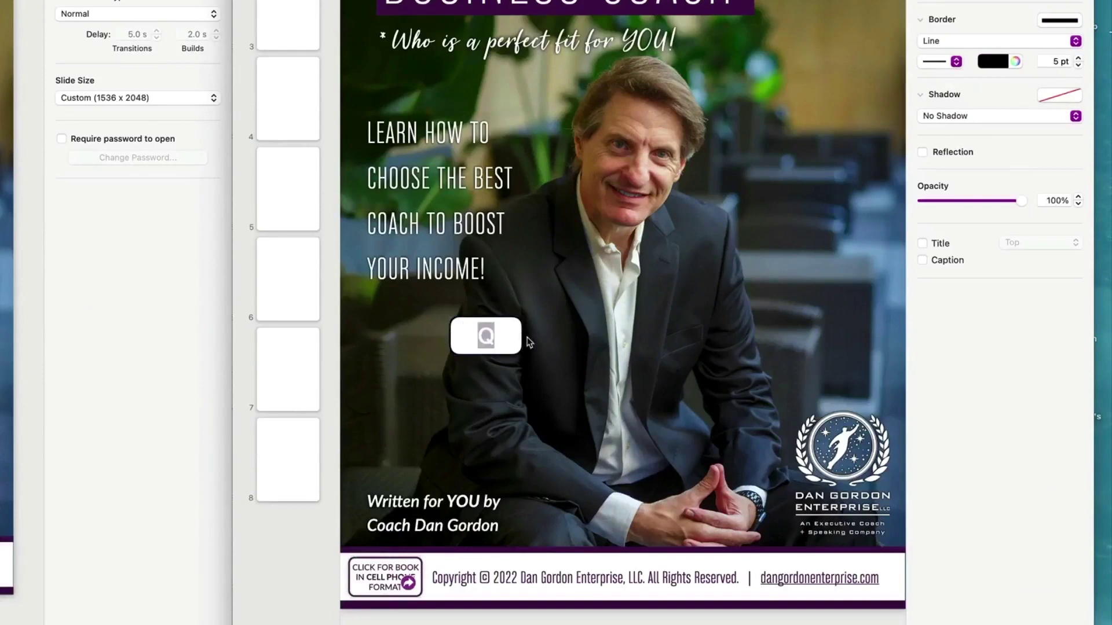
pyautogui.press('BackSpace')
# Examine the font, size and color of the "CLICK FOR BOOK" text in the existing footer button
pyautogui.click(374, 591)
pyautogui.tripleClick(372, 572)
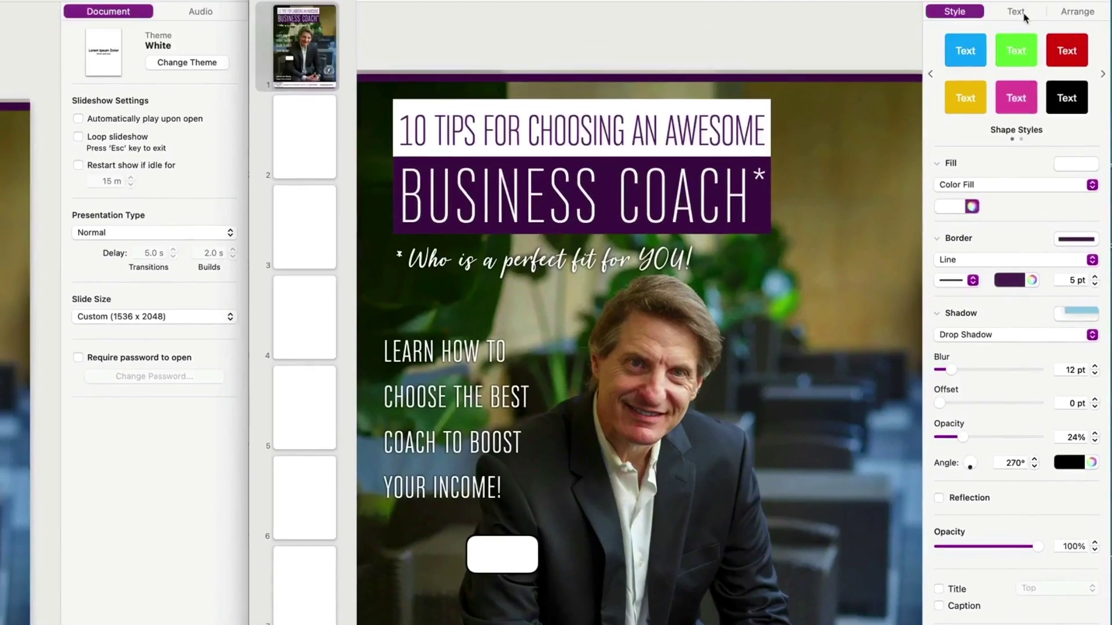
pyautogui.click(1018, 12)
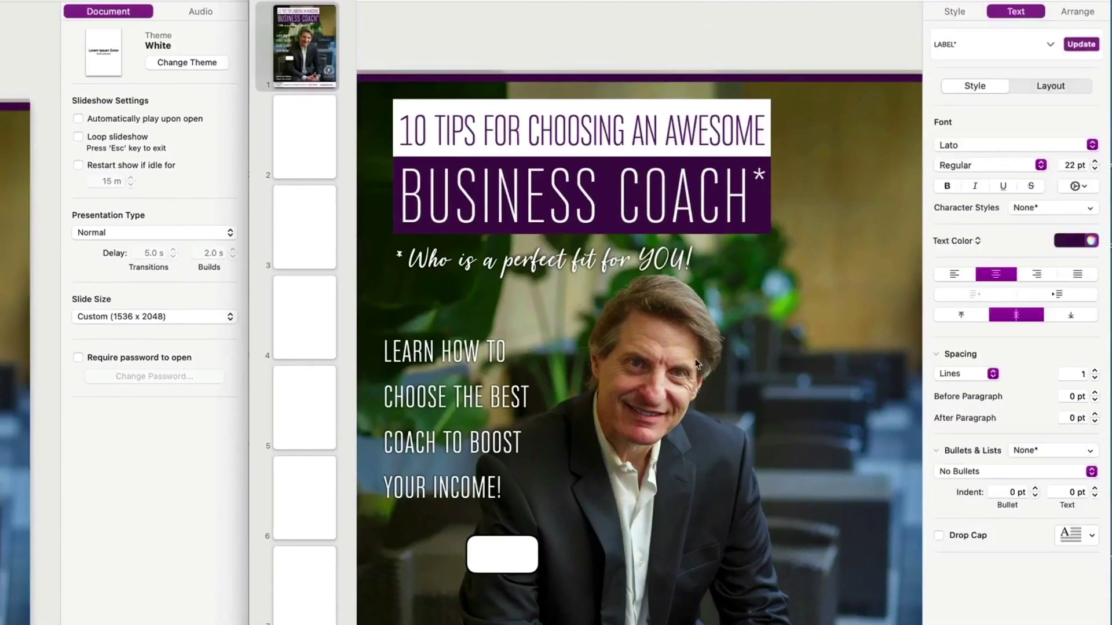
# Enter a placeholder Q in the new white button in Lato Regular 22 pt, and color the text dark magenta
pyautogui.doubleClick(502, 556)
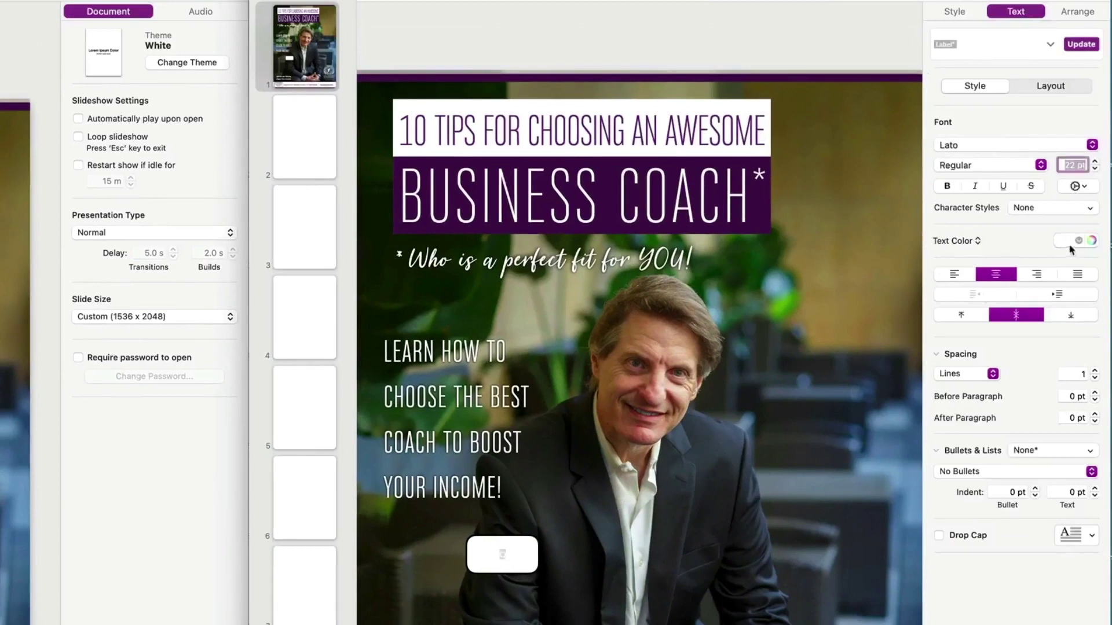
pyautogui.click(1070, 249)
pyautogui.click(1082, 341)
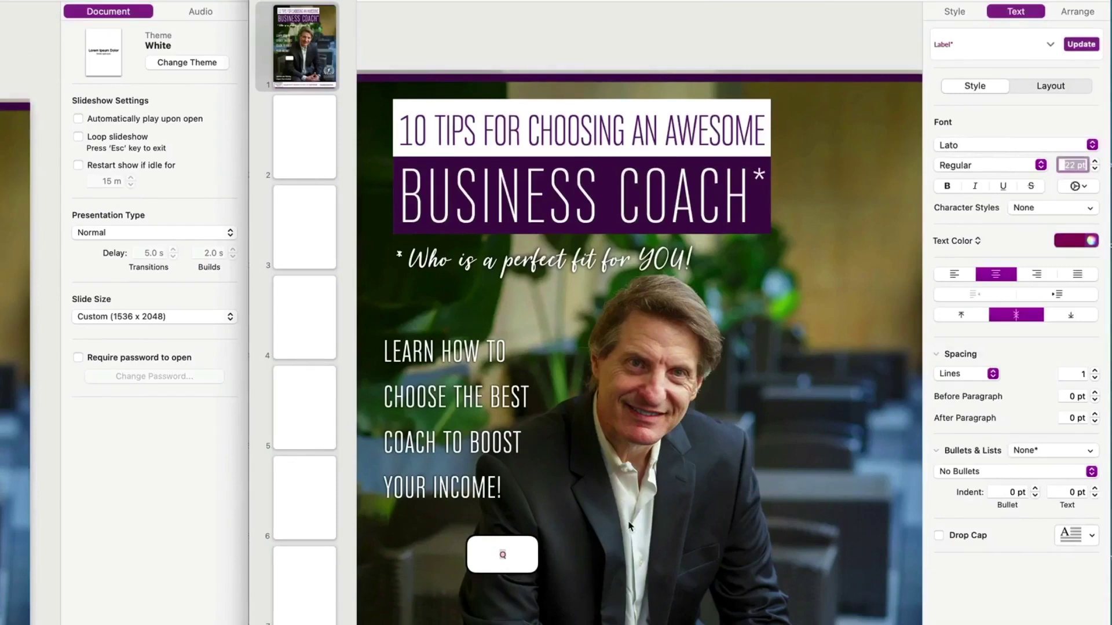
# Replace the placeholder letter in the white button with "CLICK FOR BOOK" and make the text bold
pyautogui.press('Return')
pyautogui.write('CLICK FOR BOOK')
pyautogui.press('super+a')
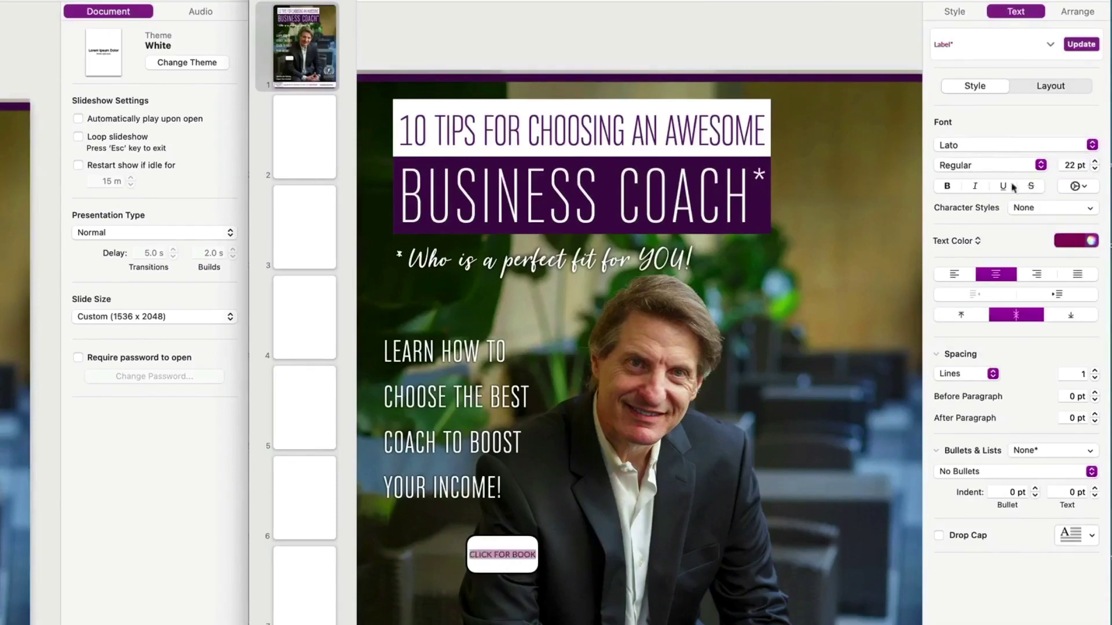
pyautogui.click(945, 185)
pyautogui.click(785, 376)
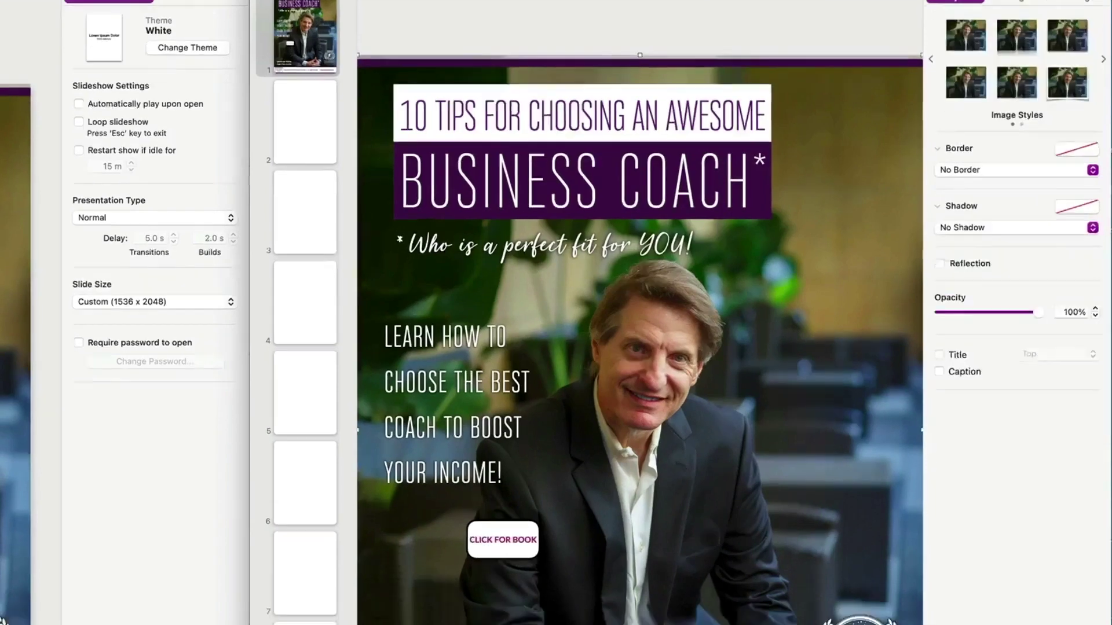
# Add a Webpage link to the new white "CLICK FOR BOOK" button on the cover
pyautogui.click(415, 561)
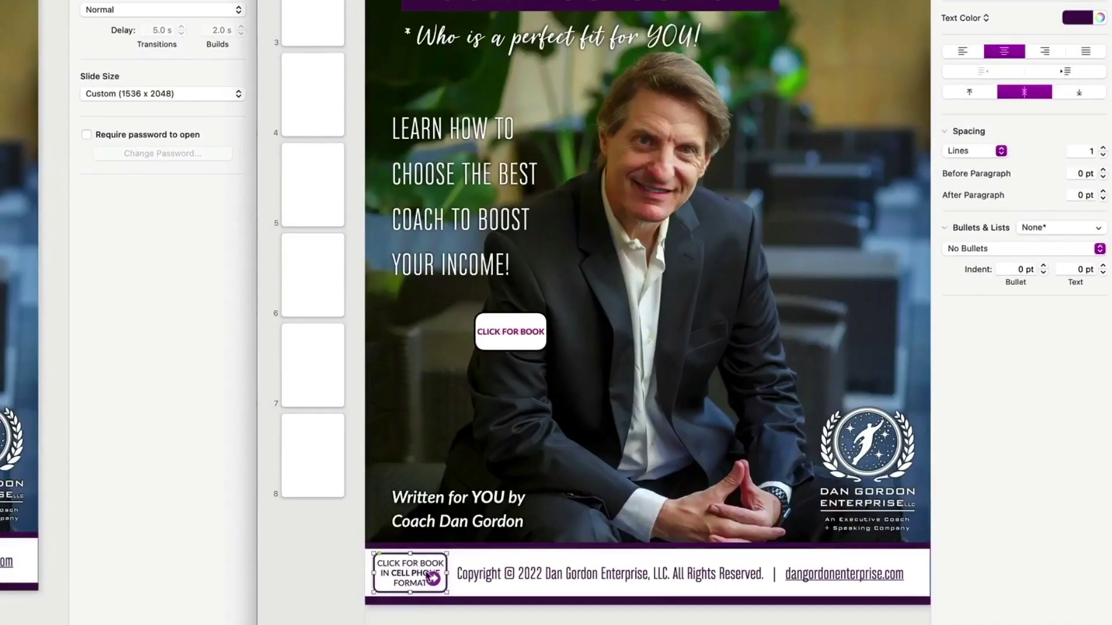
pyautogui.click(514, 332)
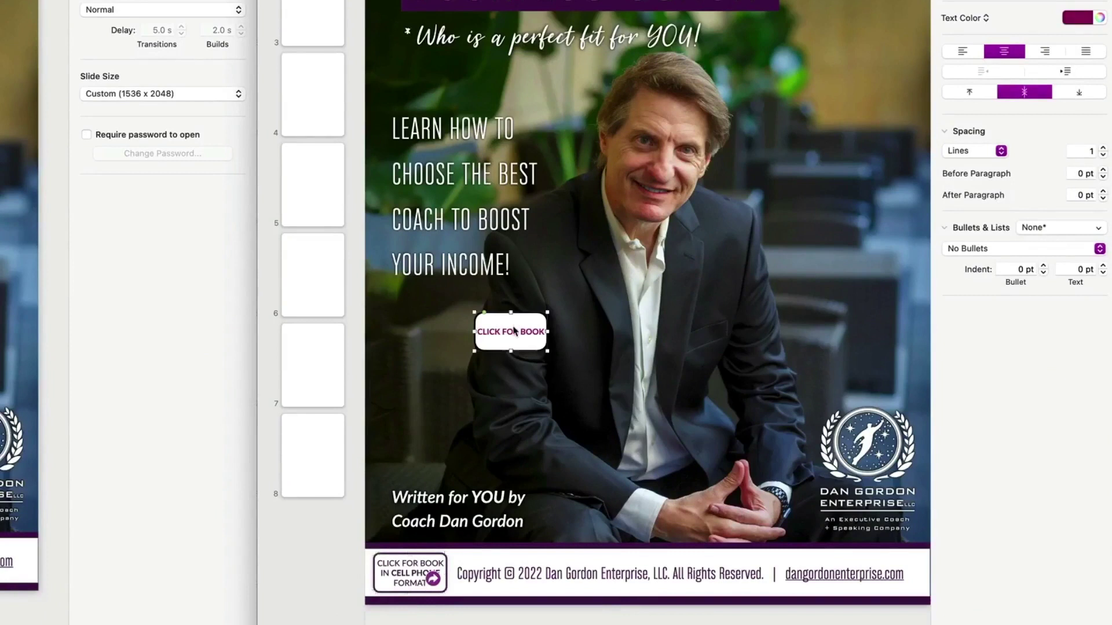
pyautogui.press('super+k')
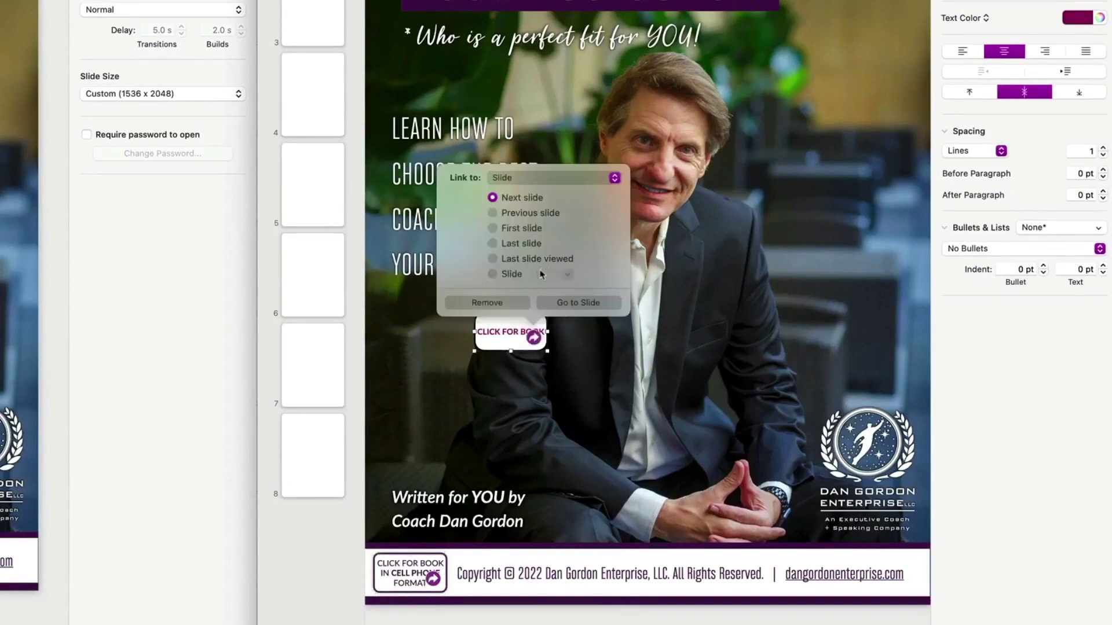
pyautogui.click(519, 178)
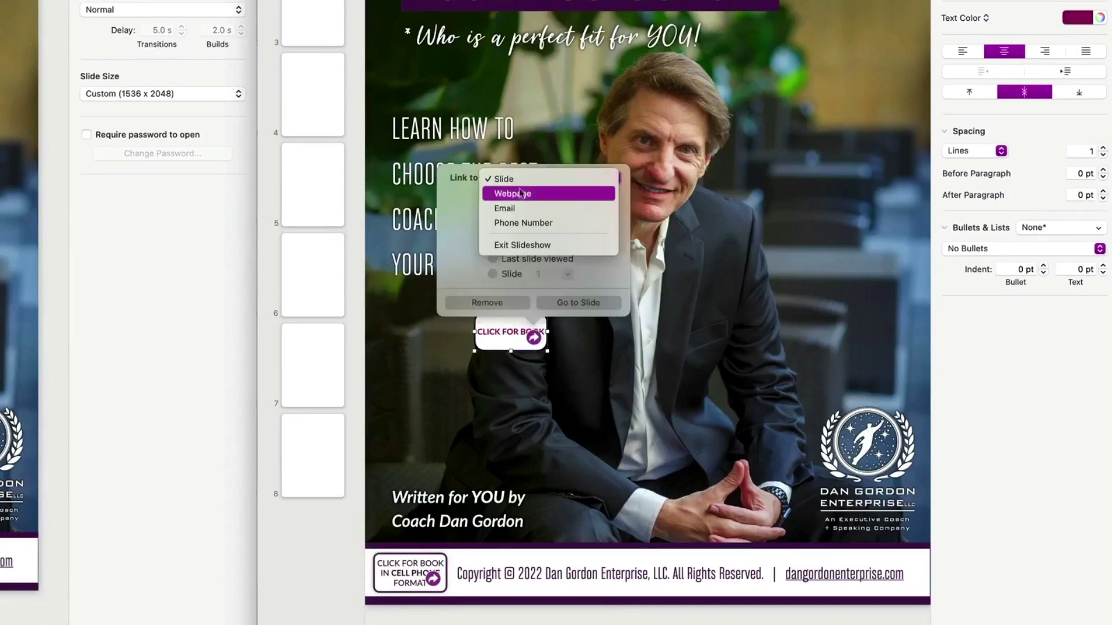
pyautogui.click(520, 195)
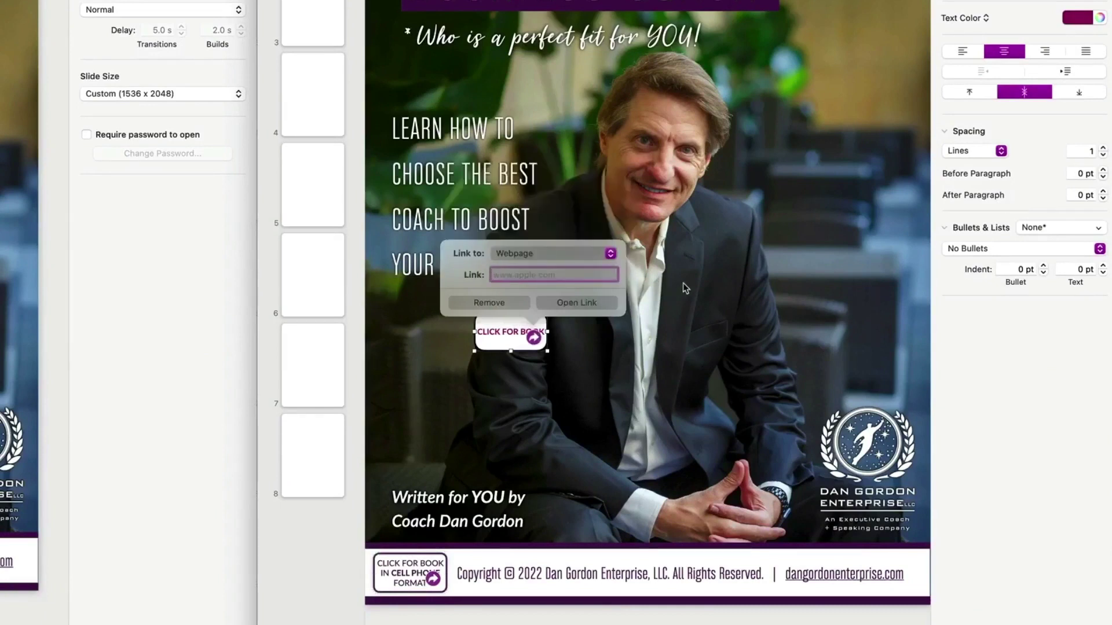
# Compare the new linked button with the existing cell phone format button in the cover footer
pyautogui.click(392, 572)
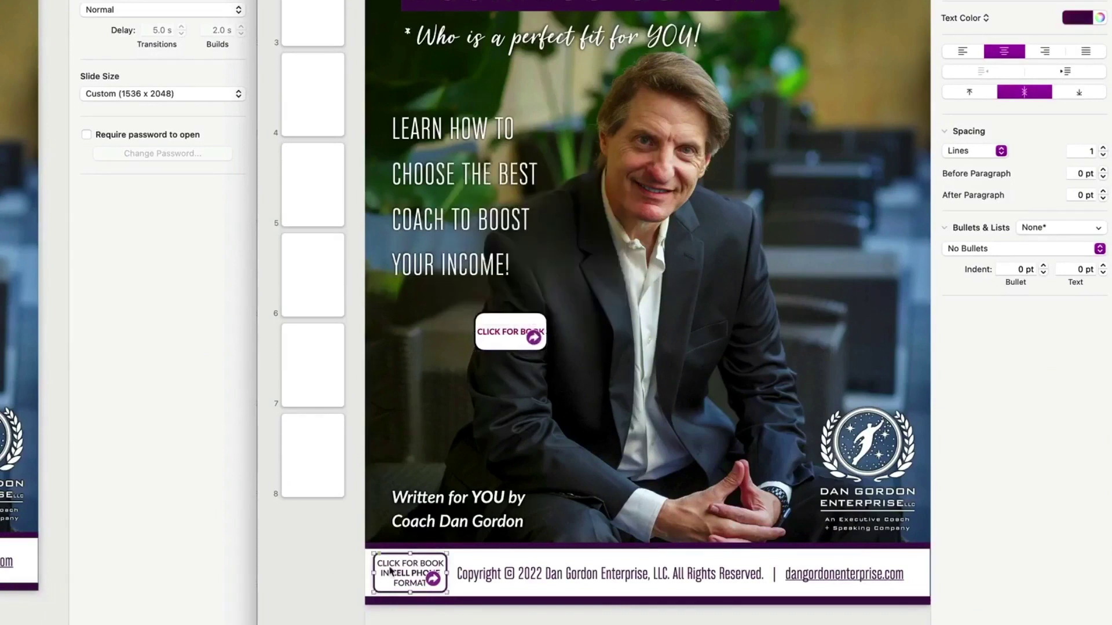
pyautogui.click(611, 543)
pyautogui.click(495, 326)
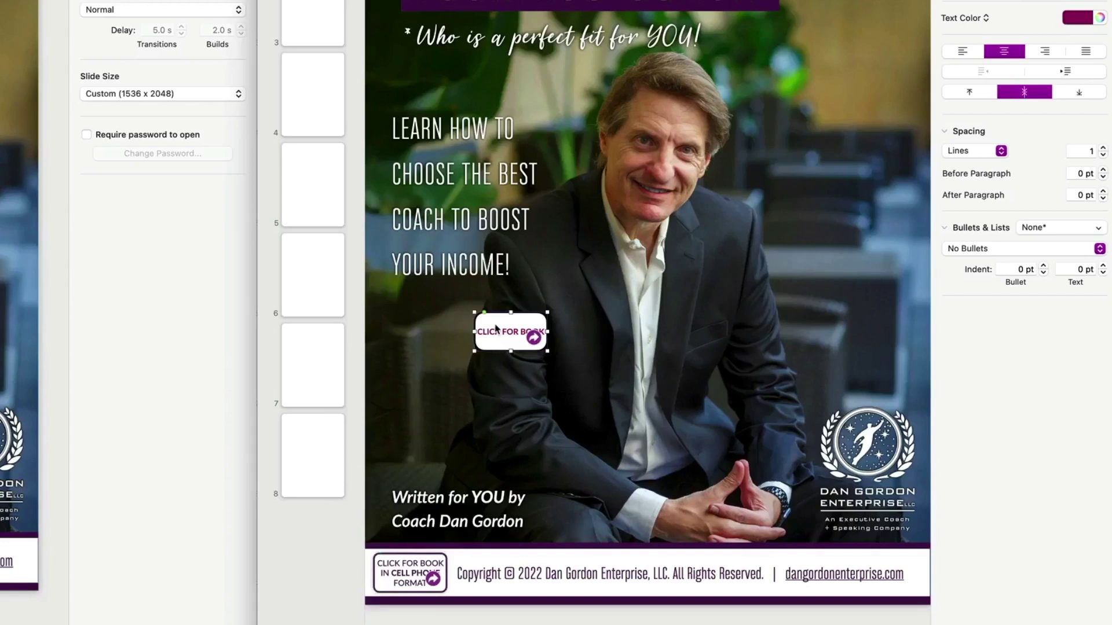
pyautogui.click(421, 576)
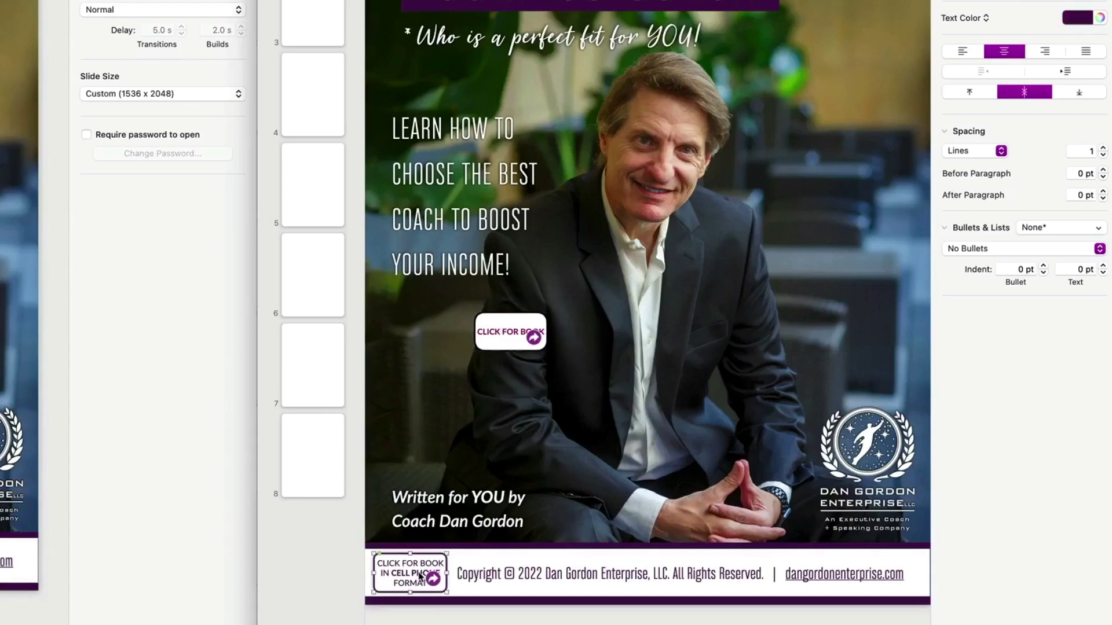
pyautogui.click(429, 577)
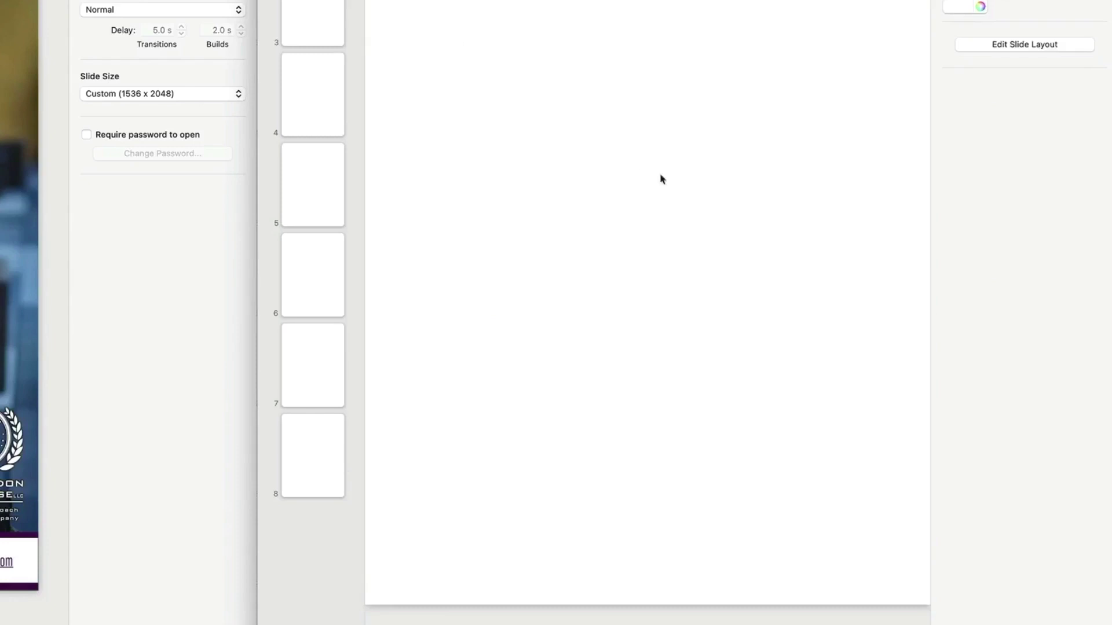
pyautogui.write('www.dge.bz/coach-ebook-cell.pdf')
pyautogui.click(672, 194)
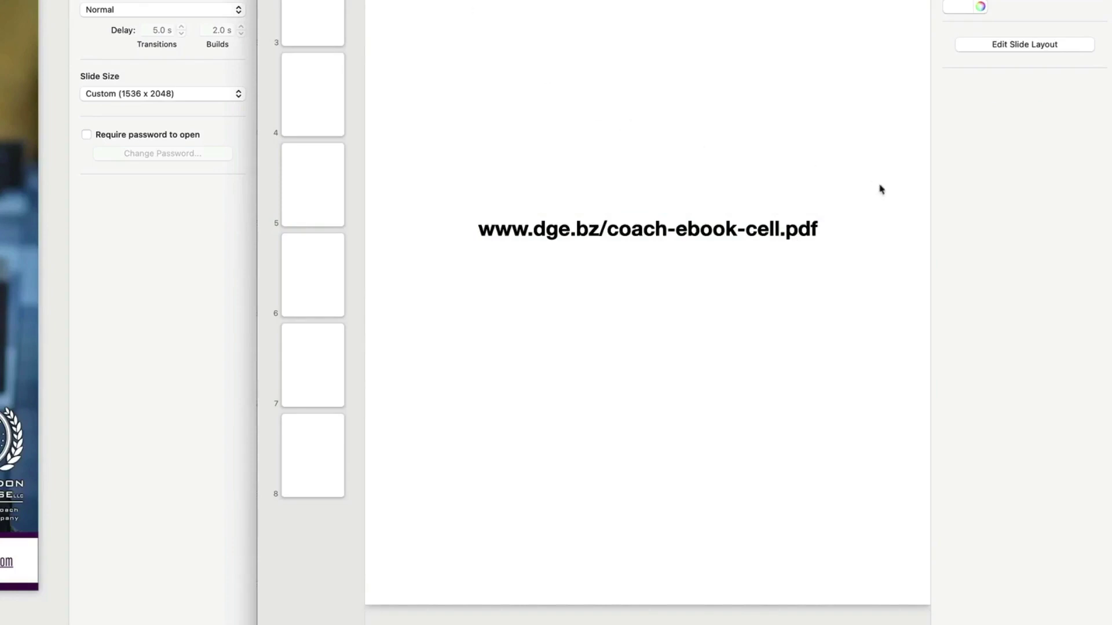
# Return to the cover slide and delete the new white "CLICK FOR BOOK" button
pyautogui.press('Up')
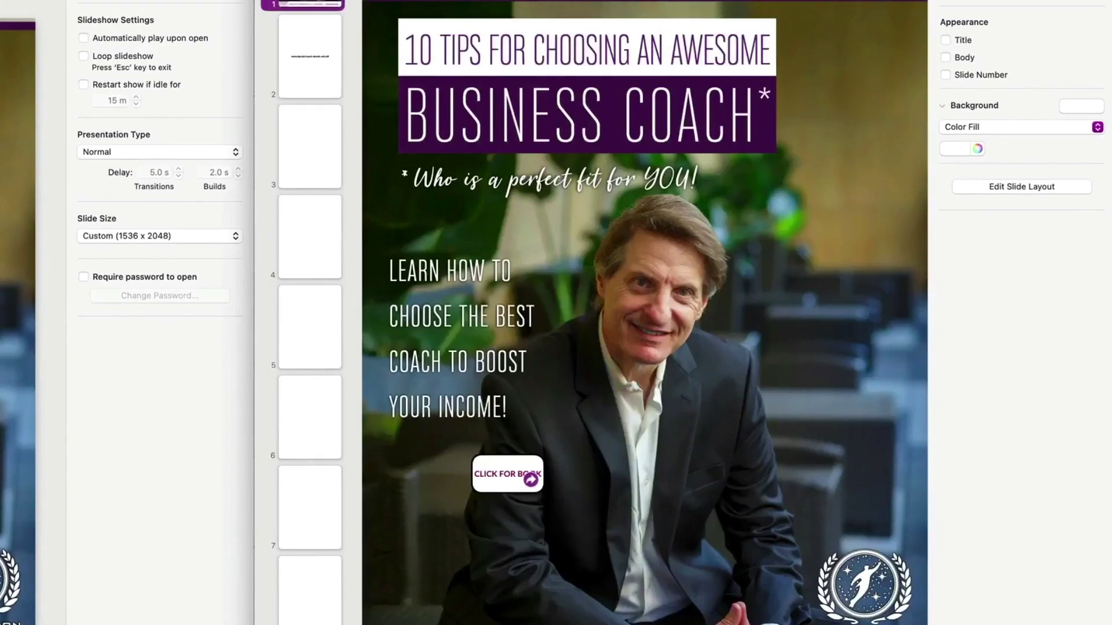
pyautogui.click(493, 475)
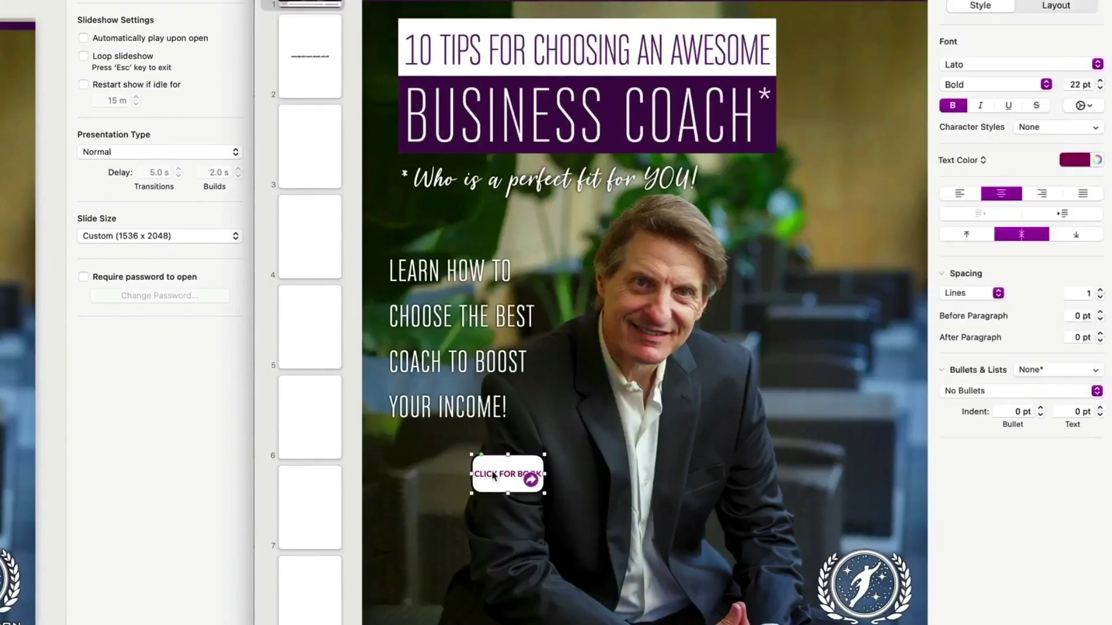
pyautogui.press('Delete')
pyautogui.press('super+z')
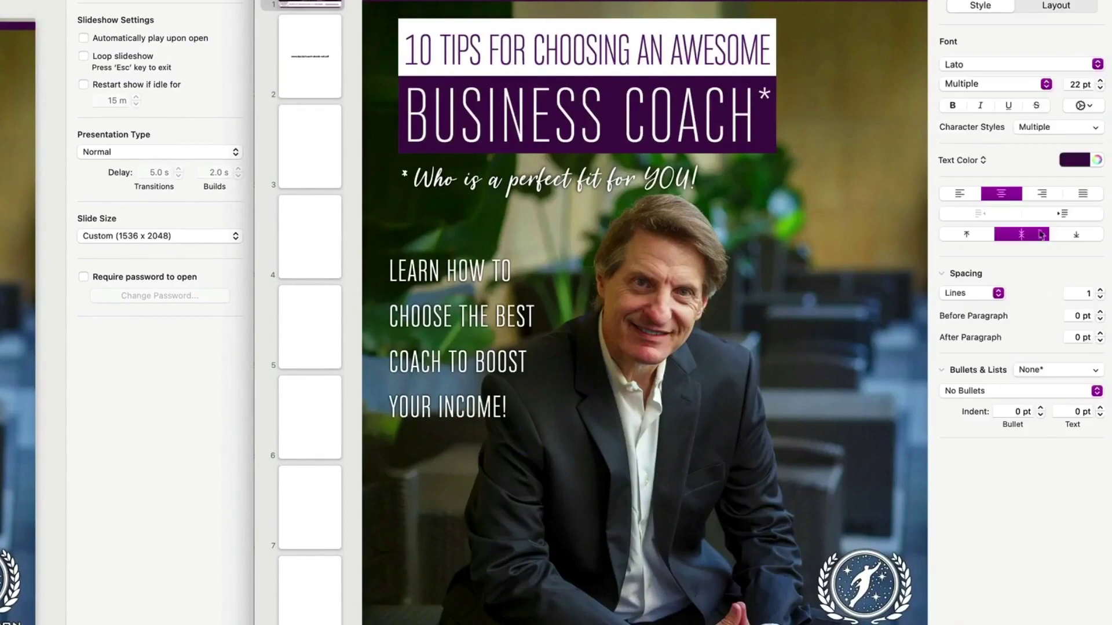
# Raise the drop shadow opacity of the footer's cell phone format button to 100%
pyautogui.scroll(-5, 1016, 173)
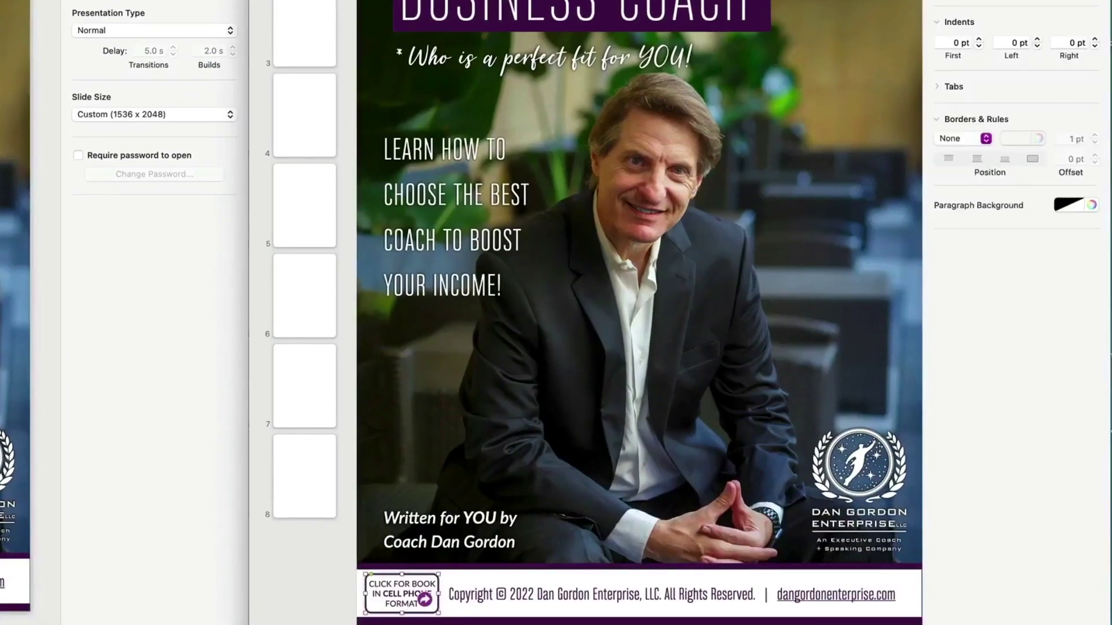
pyautogui.click(962, 1)
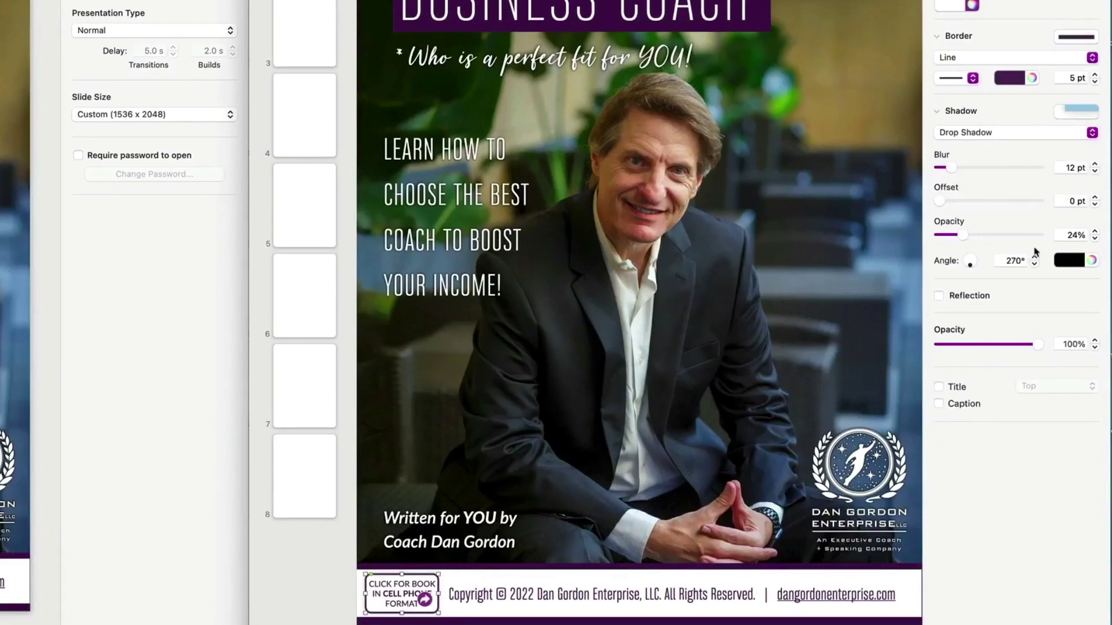
pyautogui.moveTo(962, 236); pyautogui.dragTo(1037, 235)
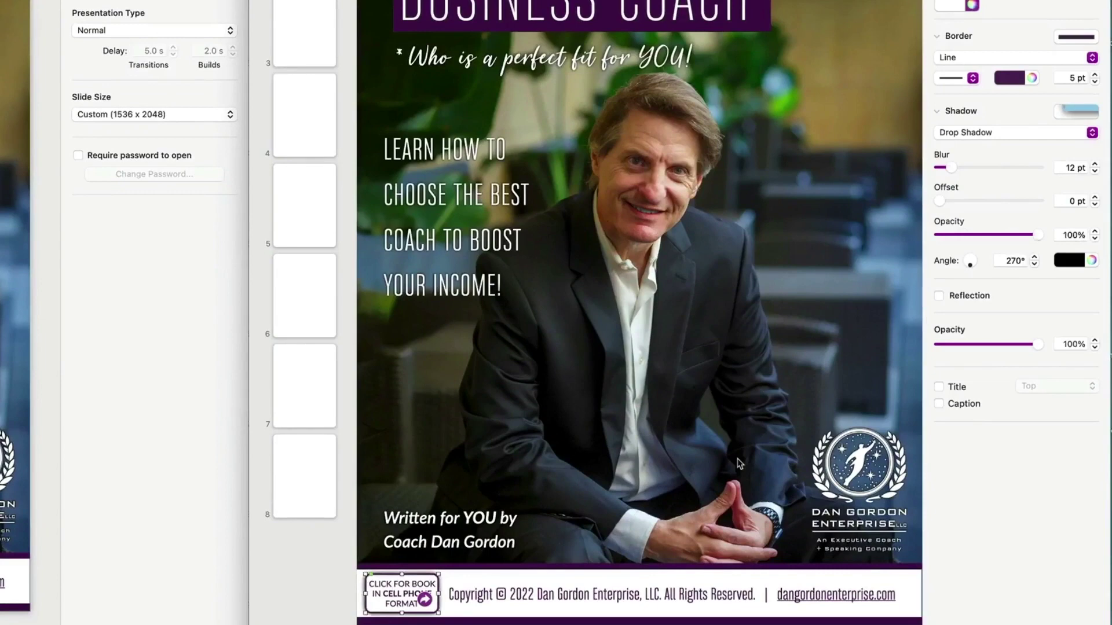
pyautogui.click(614, 607)
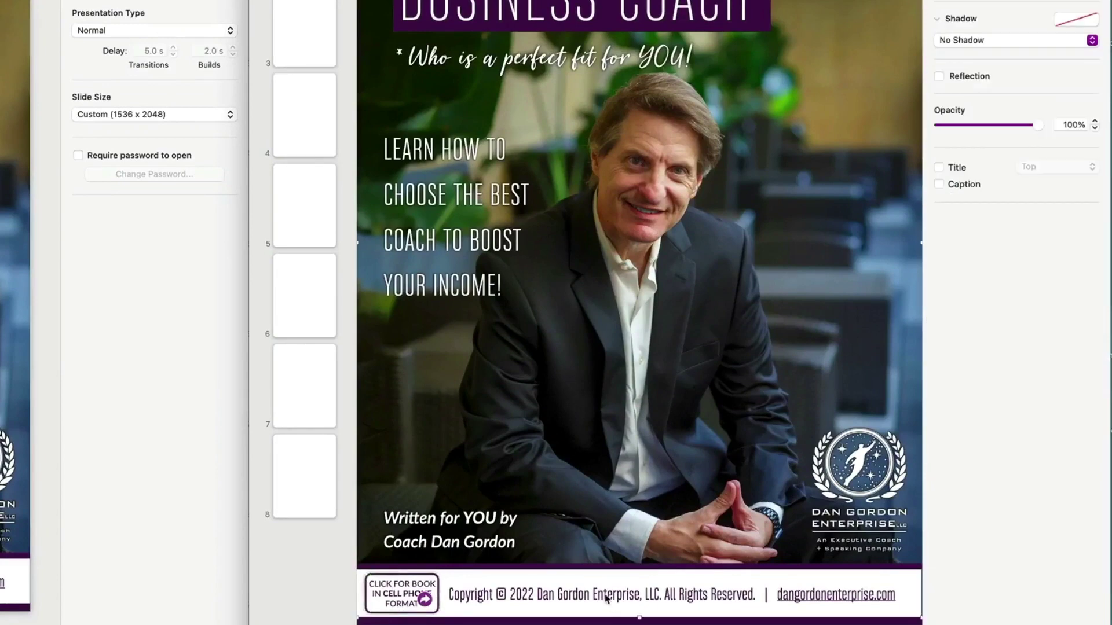
# Examine the copyright text in the cover footer and the web address its website link points to
pyautogui.tripleClick(610, 601)
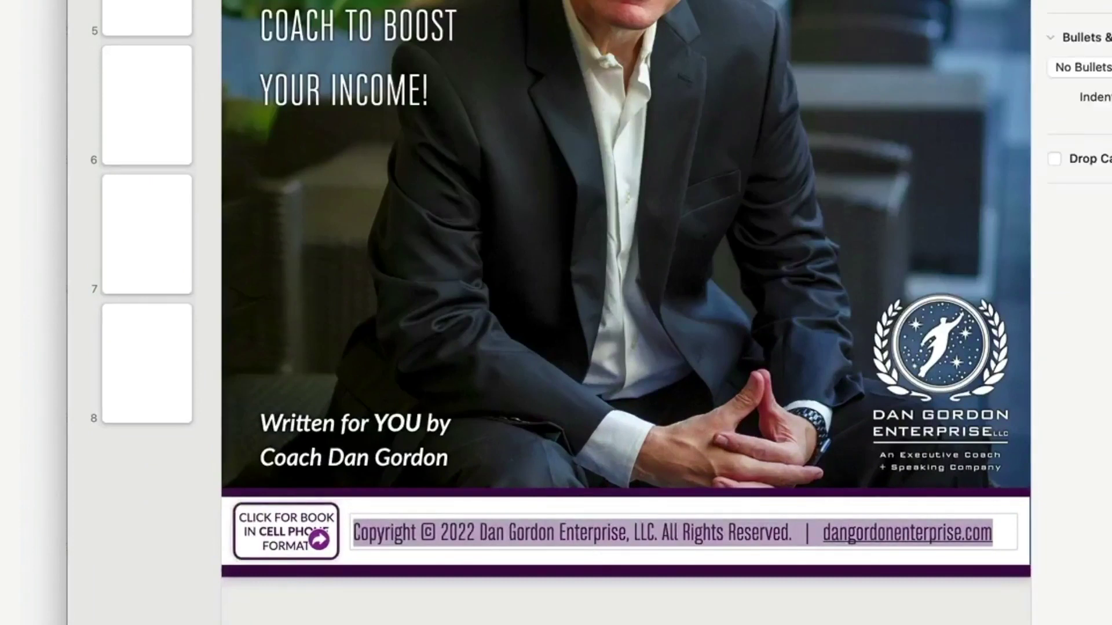
pyautogui.click(457, 252)
pyautogui.doubleClick(487, 528)
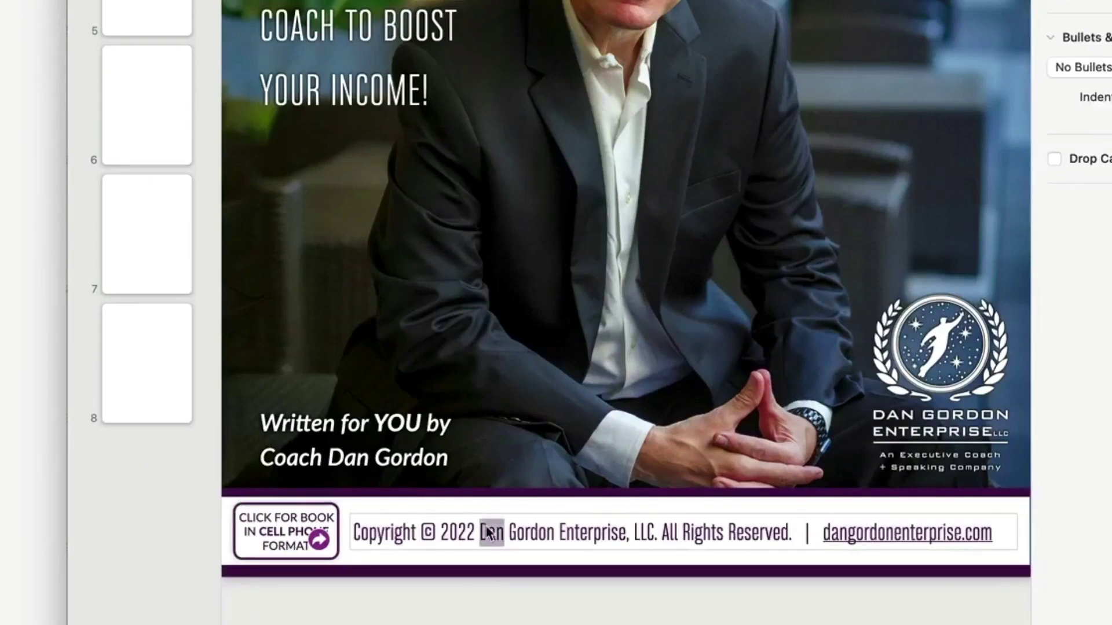
pyautogui.click(585, 439)
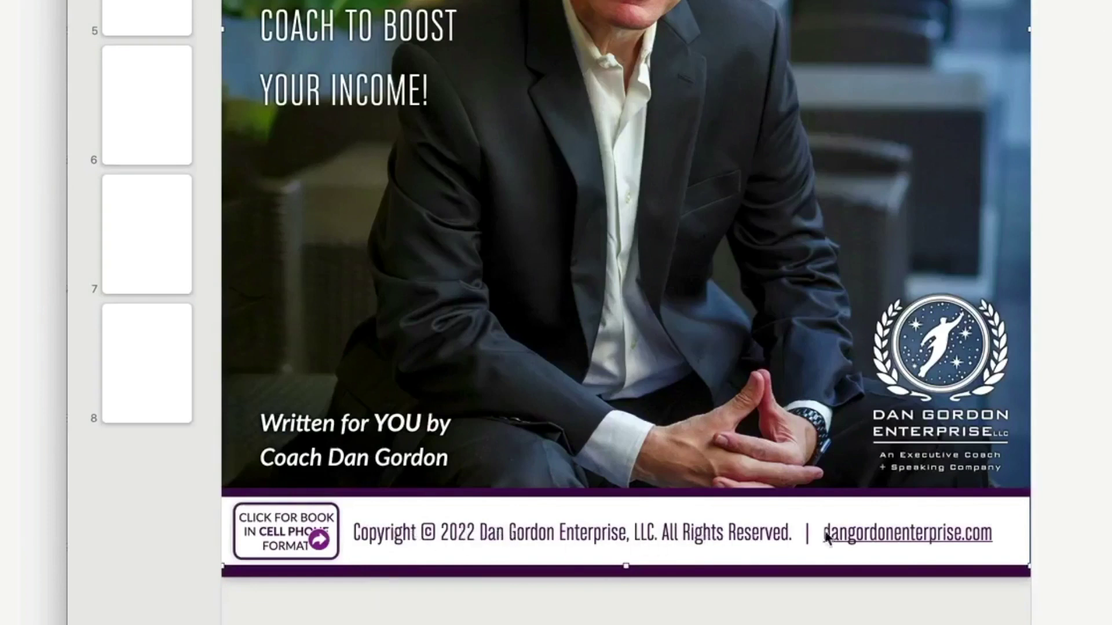
pyautogui.click(928, 544)
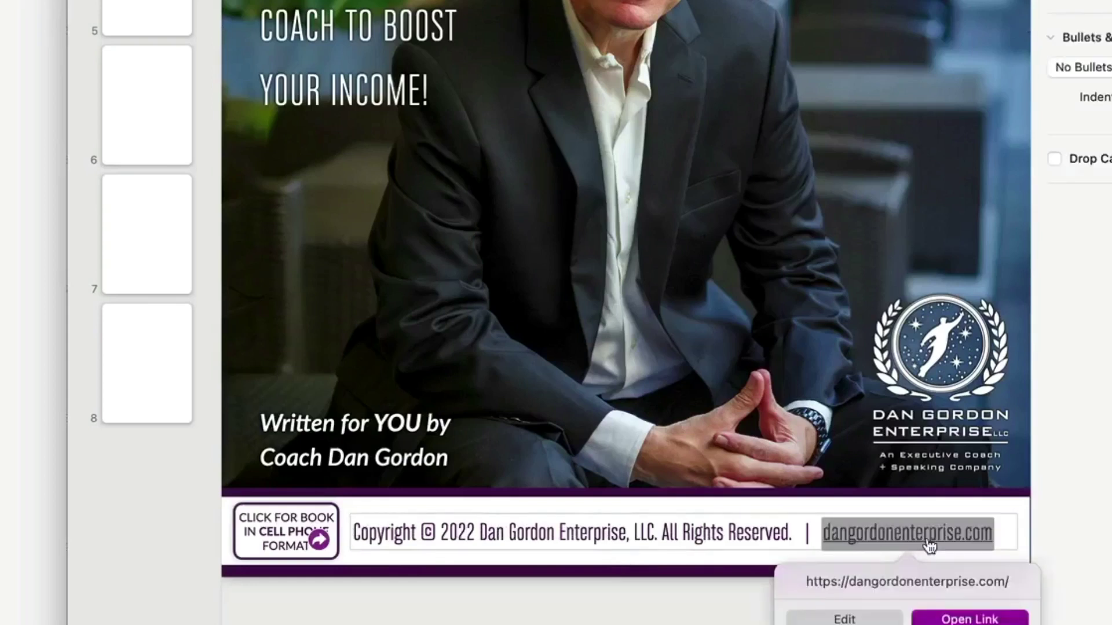
pyautogui.click(821, 437)
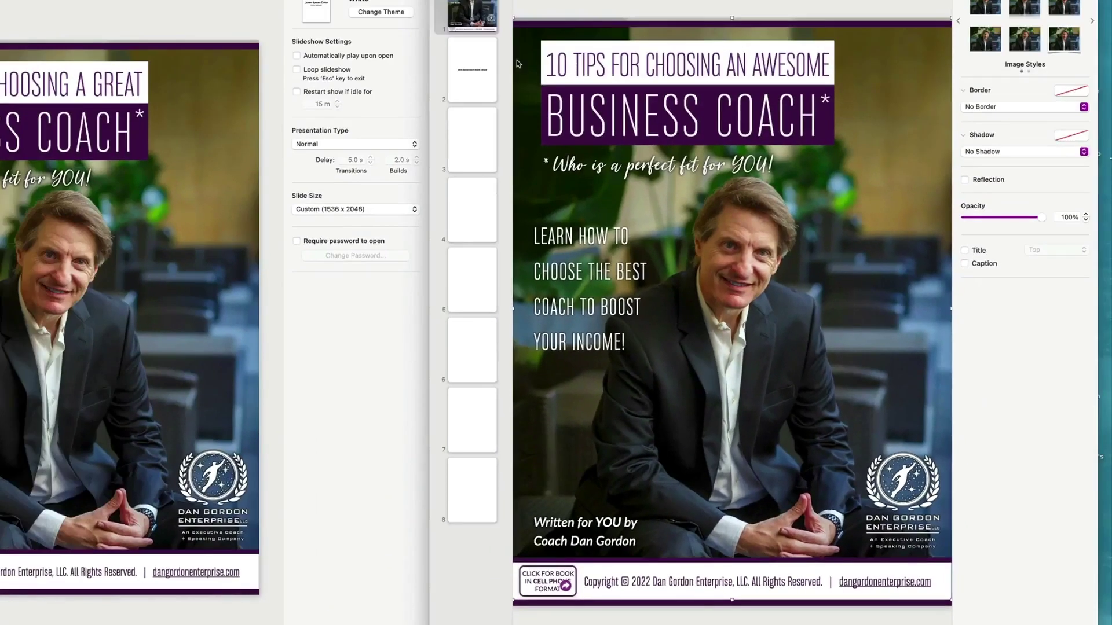
# Copy the opening drop-cap paragraph from the sample's Page 1 onto the template's second slide
pyautogui.click(491, 66)
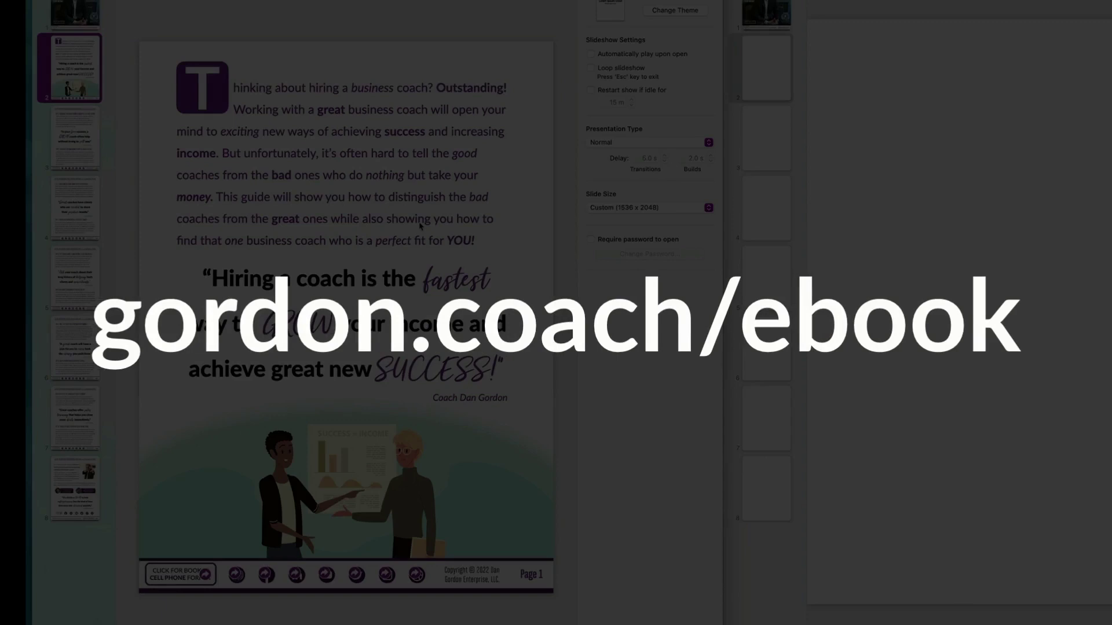
pyautogui.click(406, 212)
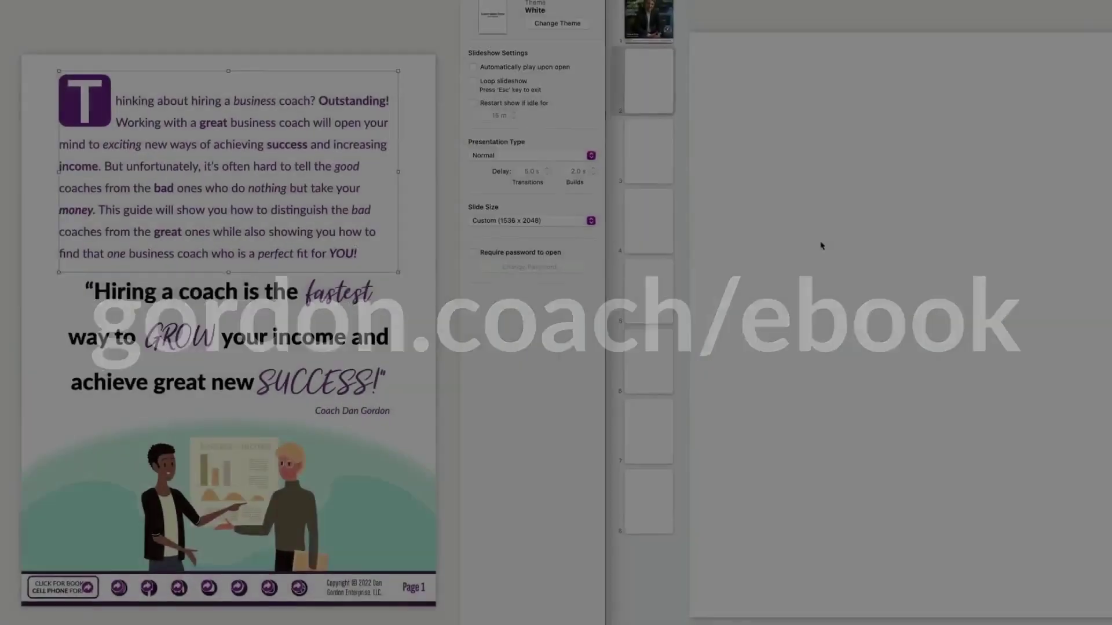
pyautogui.press('super+v')
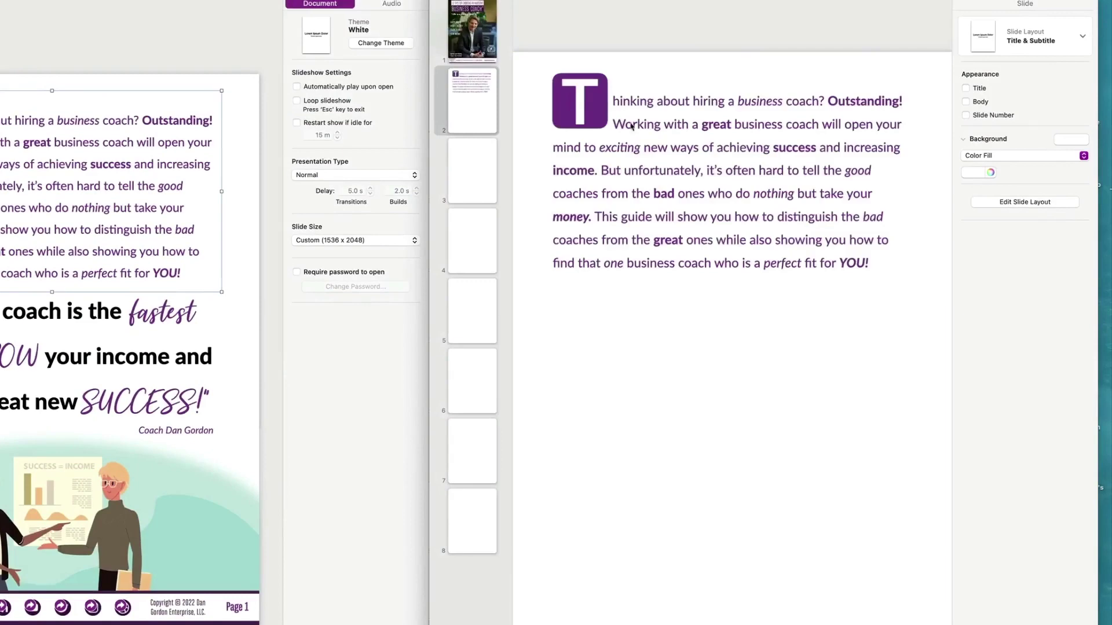
# Try turning the drop cap off and back on for the pasted opening paragraph
pyautogui.doubleClick(600, 113)
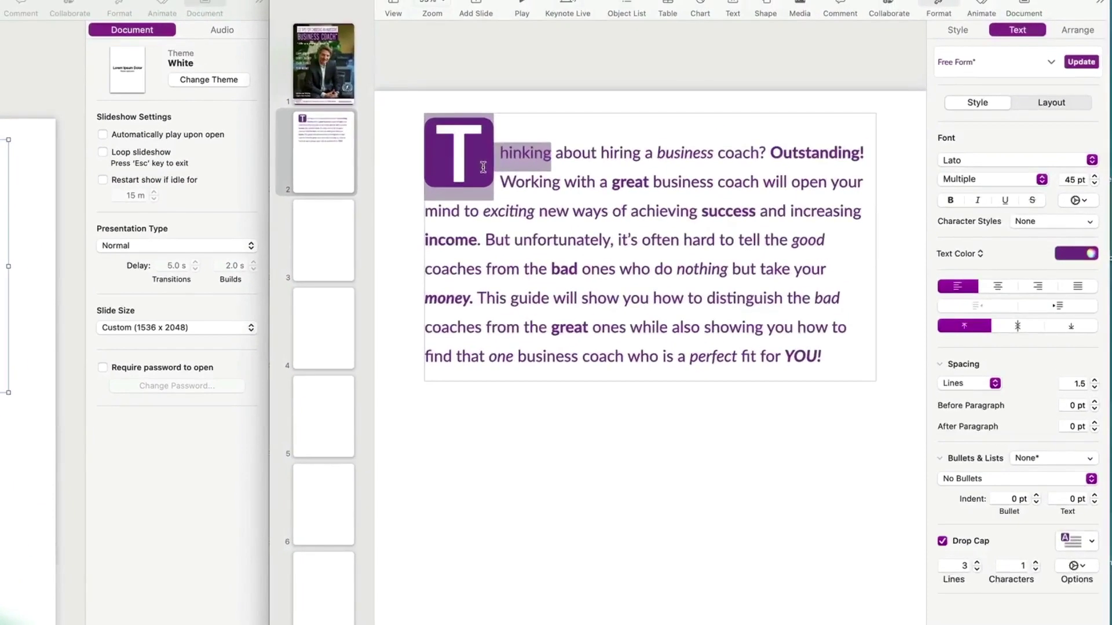
pyautogui.click(483, 167)
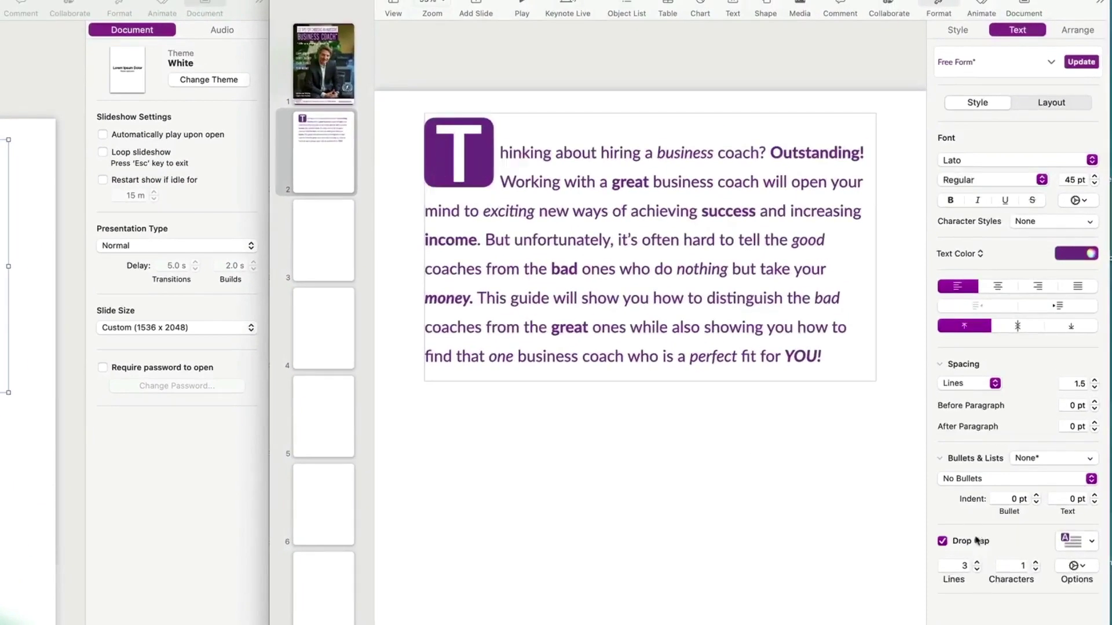
pyautogui.click(943, 542)
pyautogui.click(944, 542)
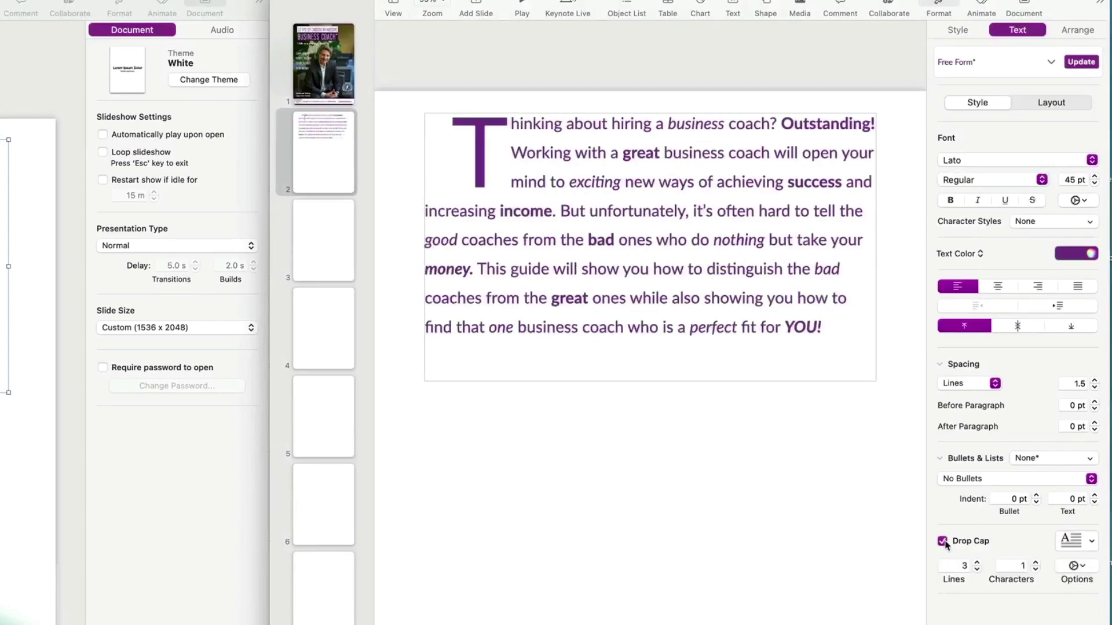
# Try several preset drop cap styles on the opening paragraph, and undo the style changes
pyautogui.click(1071, 540)
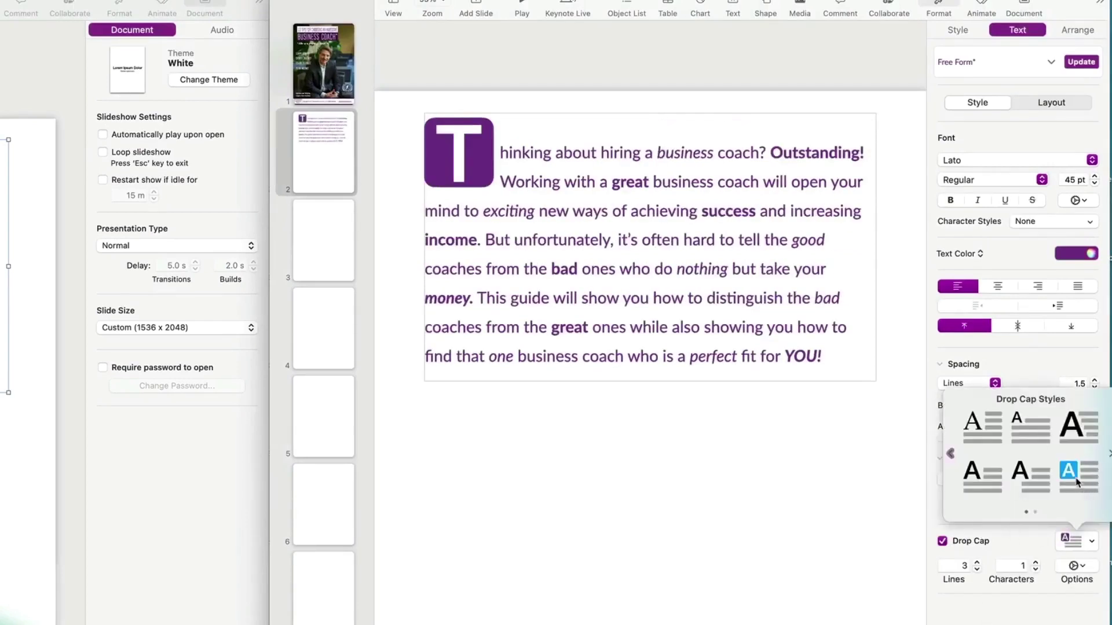
pyautogui.click(999, 431)
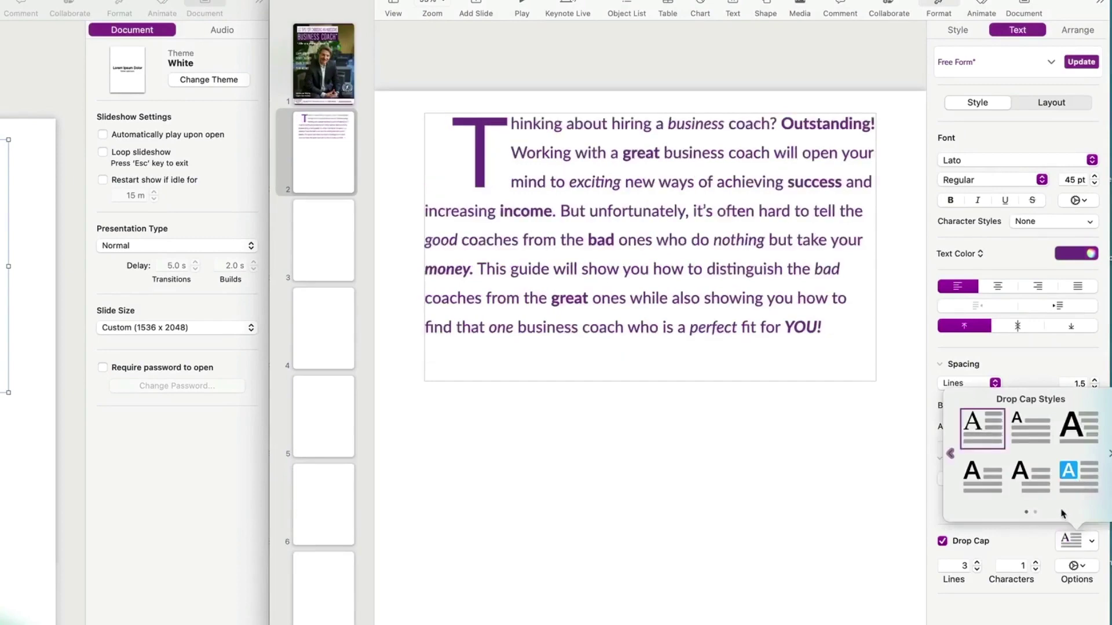
pyautogui.click(1068, 441)
pyautogui.click(1031, 475)
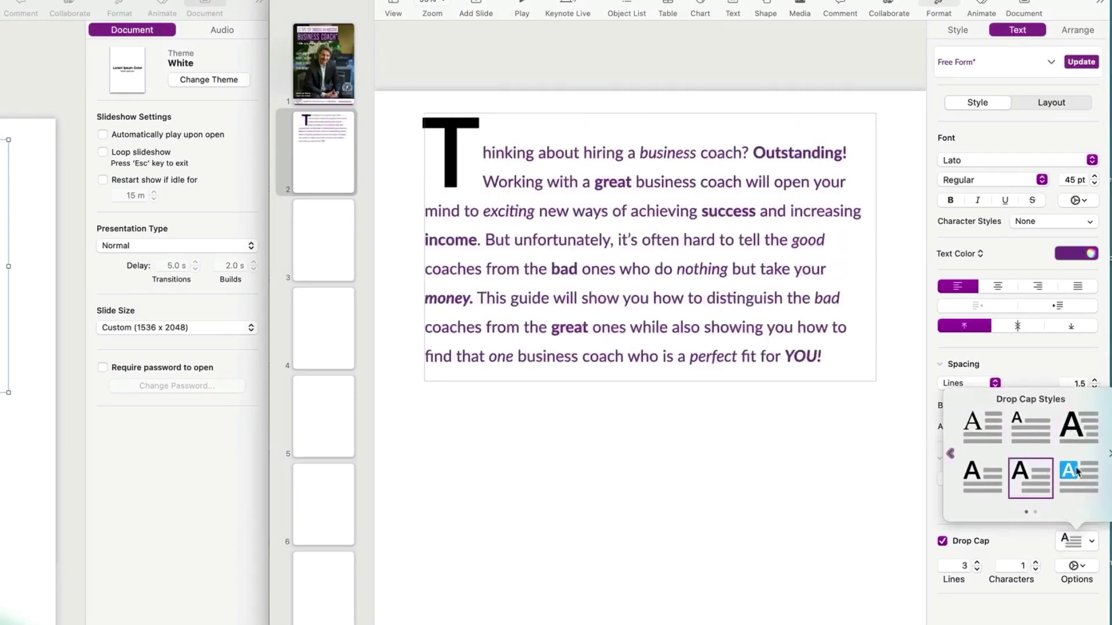
pyautogui.click(1085, 473)
pyautogui.click(1085, 474)
pyautogui.press('super+z')
pyautogui.press('super+z')
pyautogui.press('super+z')
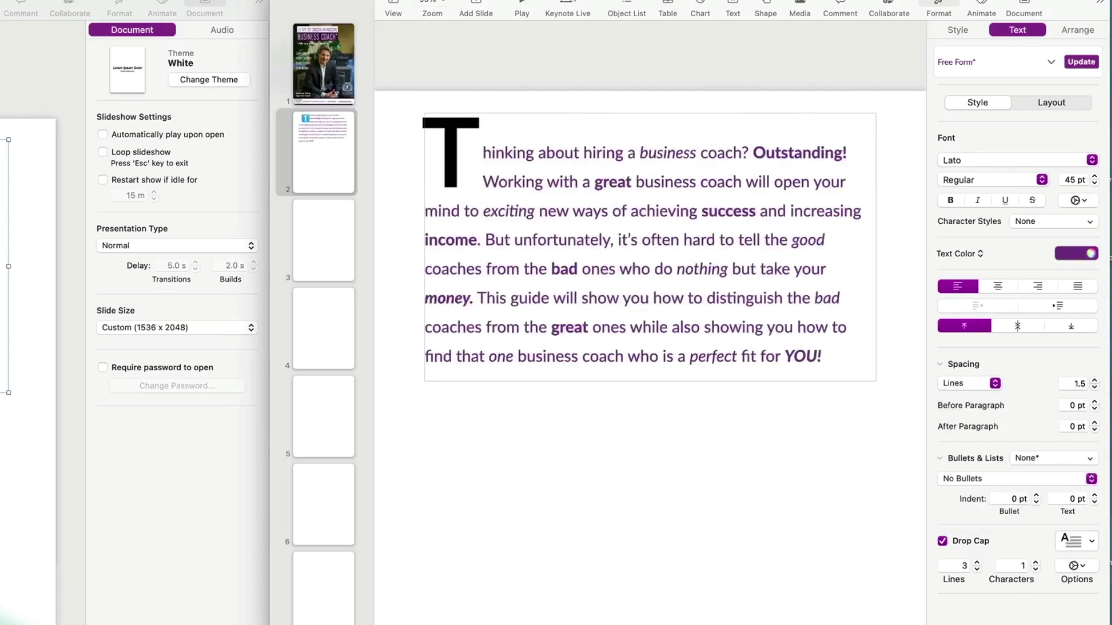
pyautogui.press('super+z')
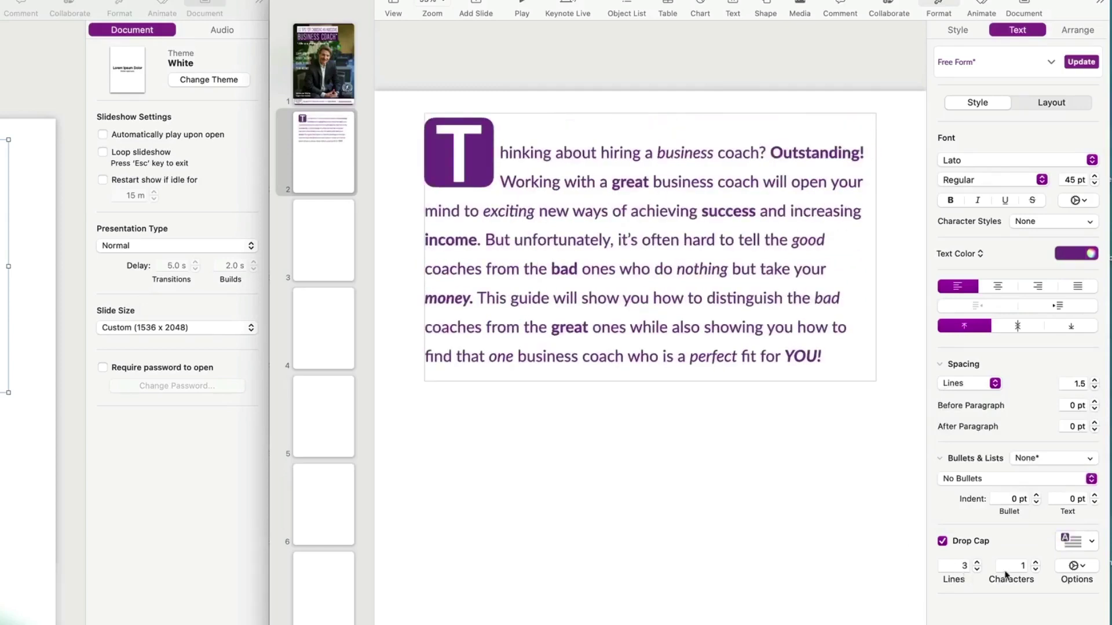
# Try larger character and line counts for the drop cap, and return it to 1 character and 3 lines
pyautogui.click(1035, 562)
pyautogui.click(1036, 569)
pyautogui.doubleClick(1035, 562)
pyautogui.doubleClick(1034, 569)
pyautogui.click(976, 562)
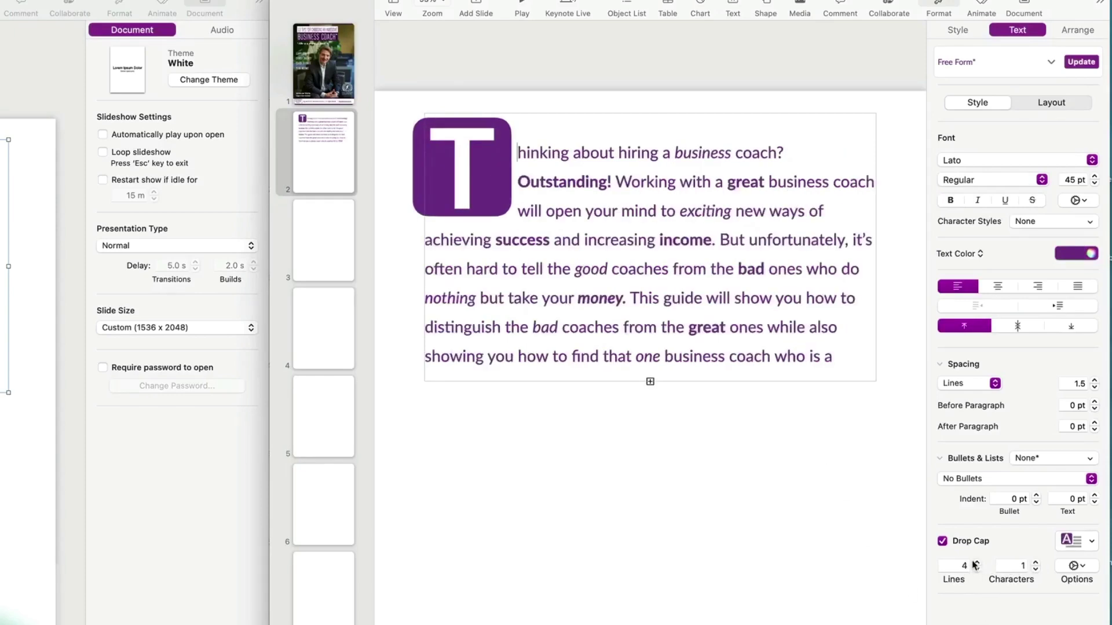
pyautogui.click(976, 562)
pyautogui.doubleClick(977, 570)
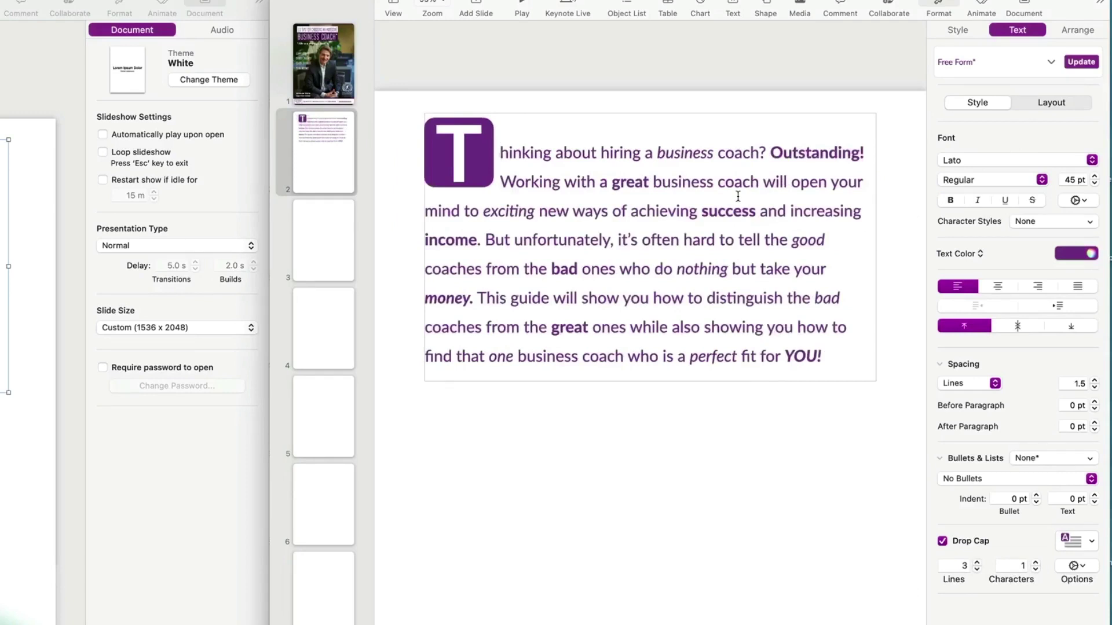
# Examine the opening paragraph's size, position and text formatting, including the styles of the words "business", "Outstanding" and "money"
pyautogui.press('Escape')
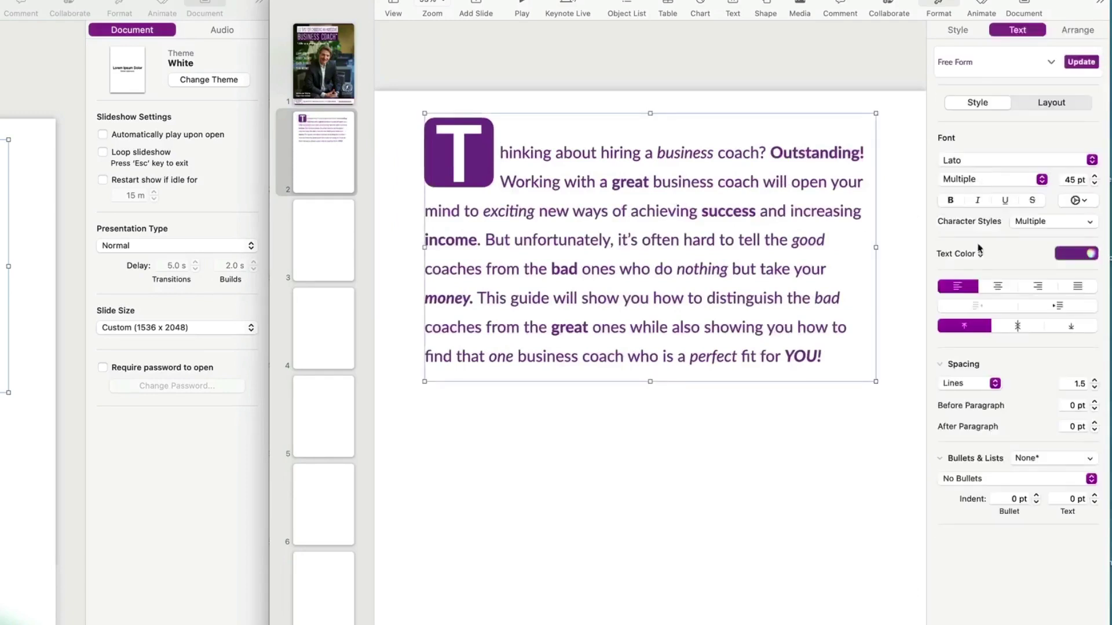
pyautogui.click(957, 29)
pyautogui.click(1076, 30)
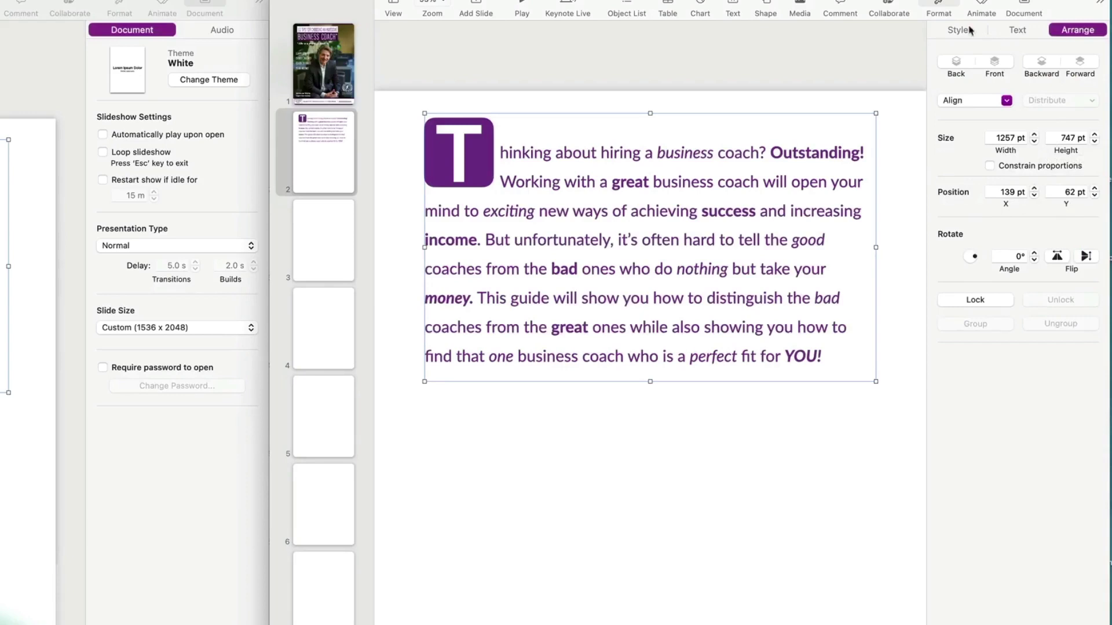
pyautogui.click(1018, 29)
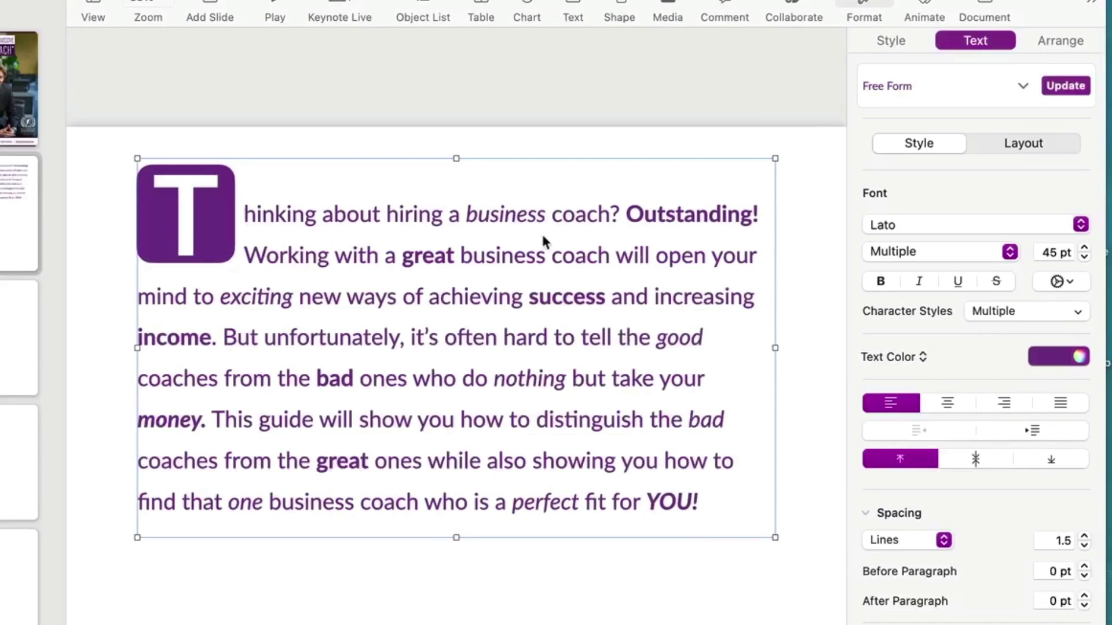
pyautogui.doubleClick(499, 219)
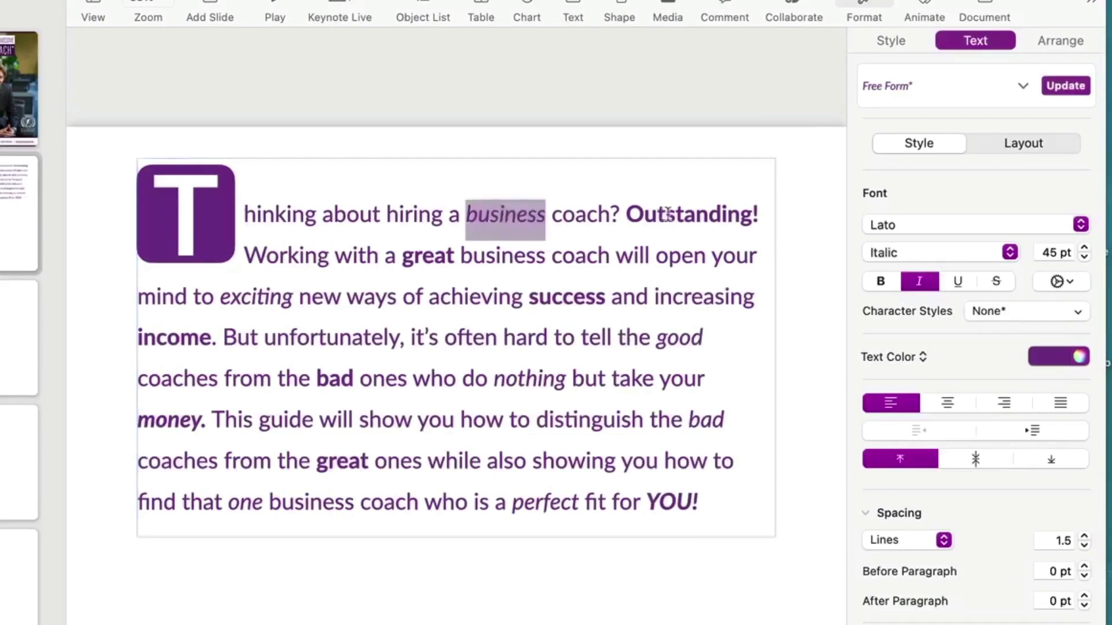
pyautogui.doubleClick(696, 209)
pyautogui.doubleClick(142, 421)
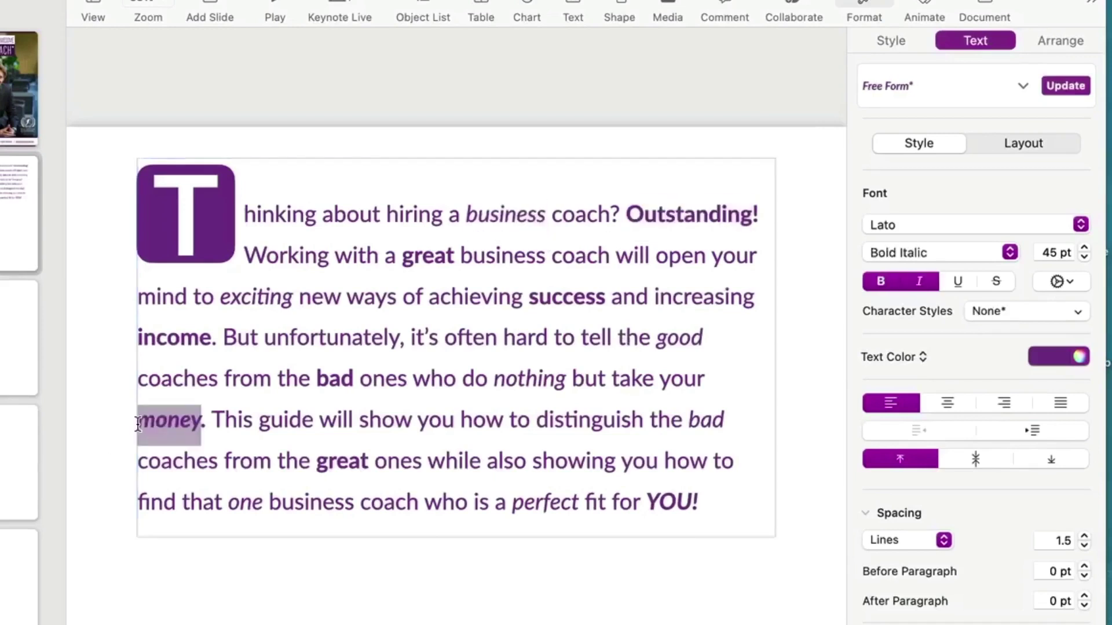
pyautogui.click(382, 580)
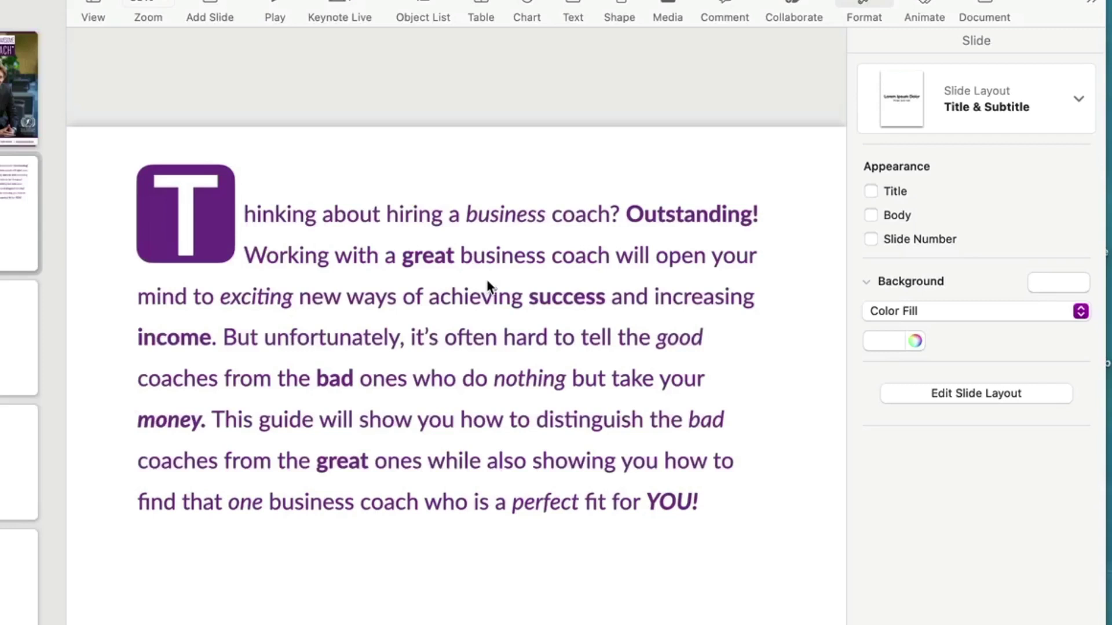
# Try bold, italic and bold italic on the word "achieving" in the opening paragraph, and return it to regular
pyautogui.doubleClick(477, 304)
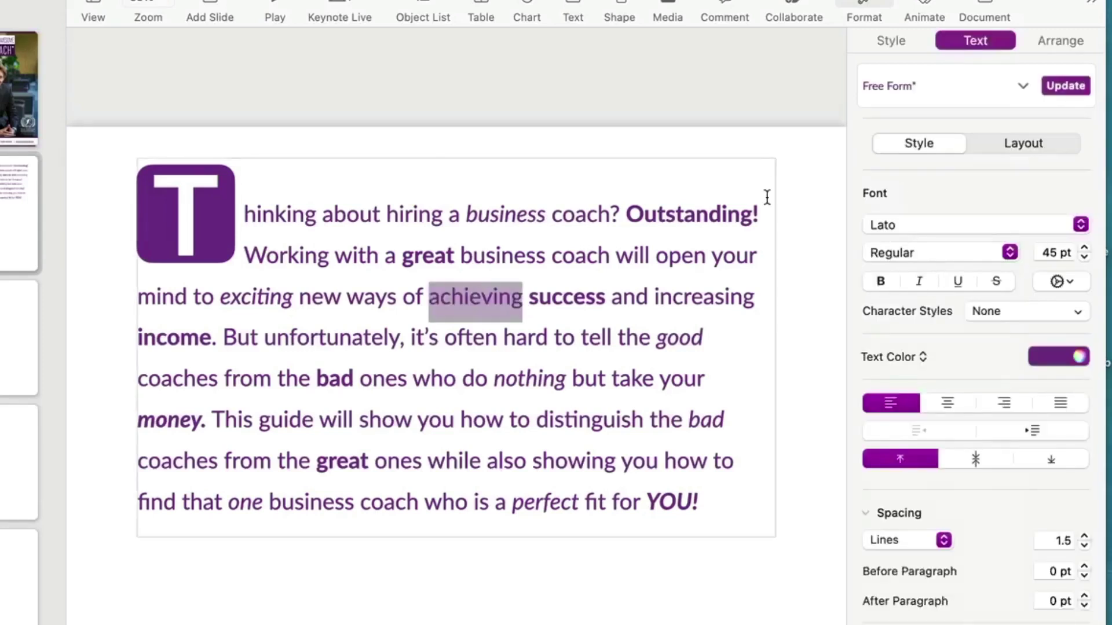
pyautogui.press('super+b')
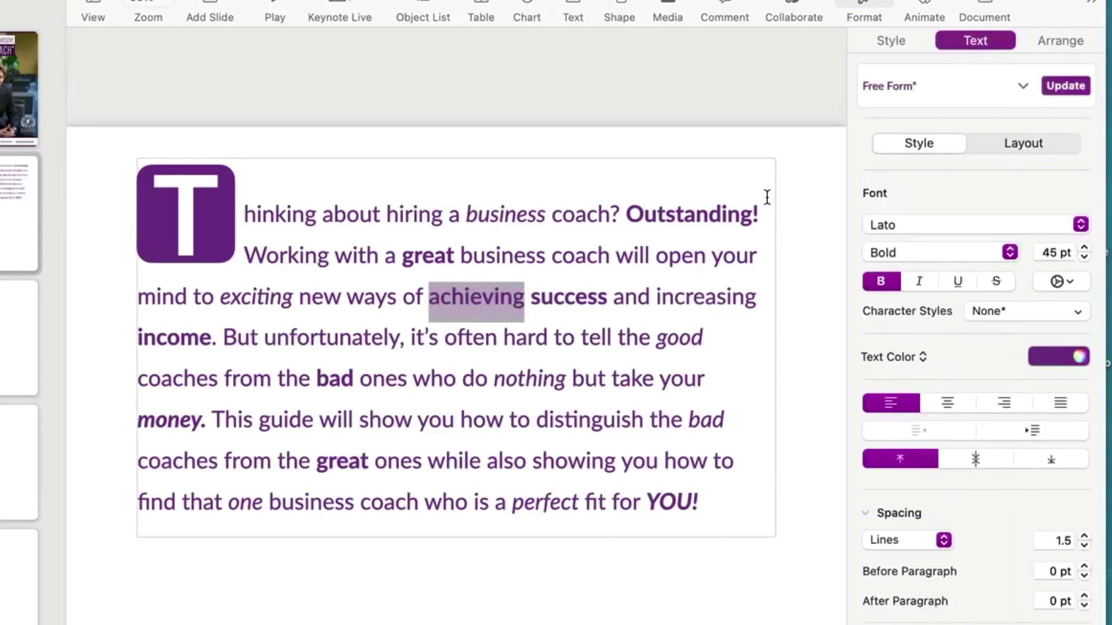
pyautogui.press('super+b')
pyautogui.press('super+i')
pyautogui.press('super+i')
pyautogui.press('super+b')
pyautogui.press('super+i')
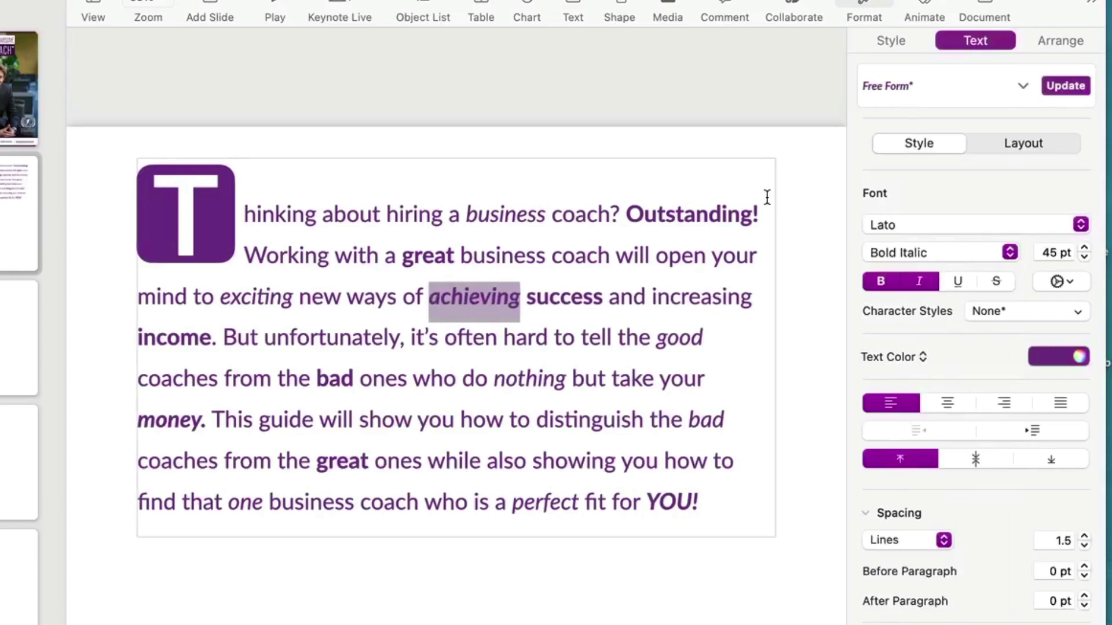
pyautogui.press('super+b')
pyautogui.press('super+i')
pyautogui.click(741, 92)
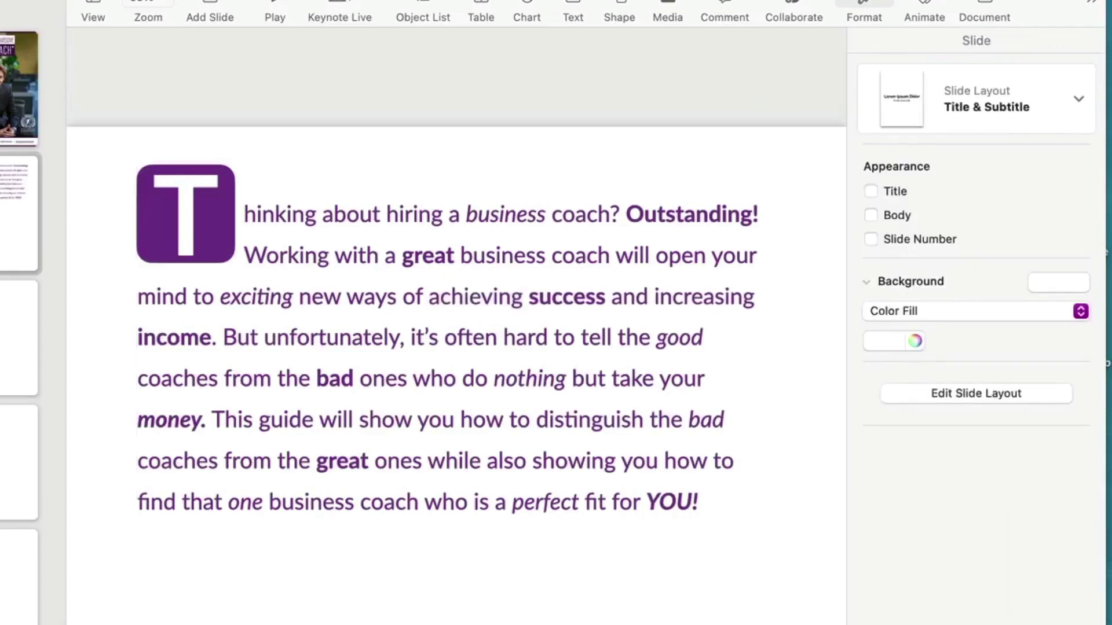
# Copy the "Hiring a coach" quote and its attribution line from the sample onto the template's second slide, below the opening paragraph
pyautogui.press('super+Tab')
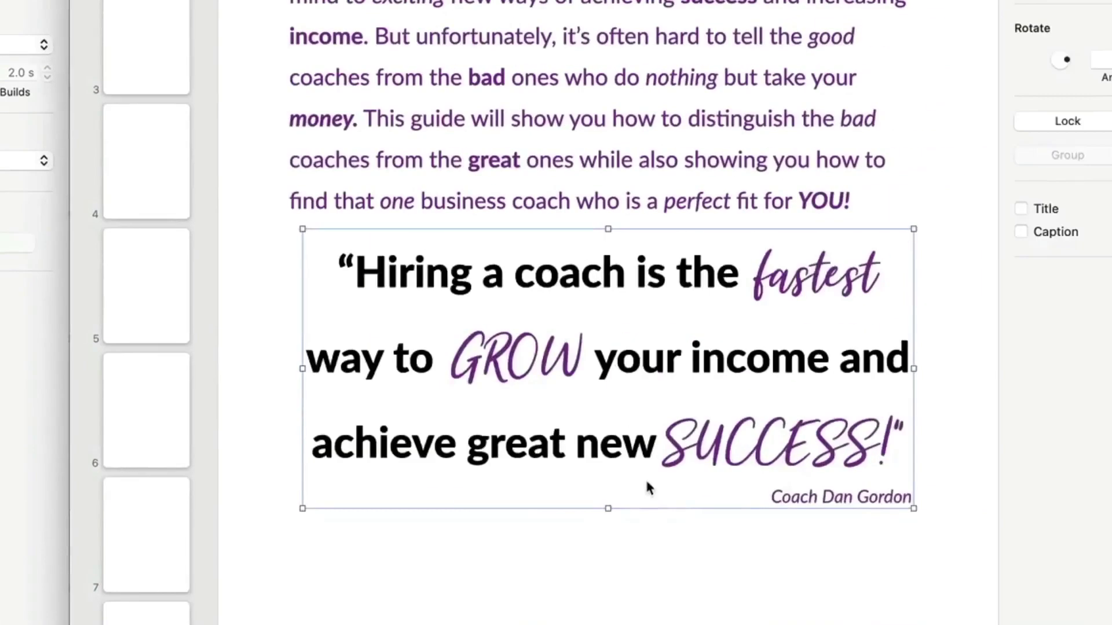
pyautogui.click(456, 586)
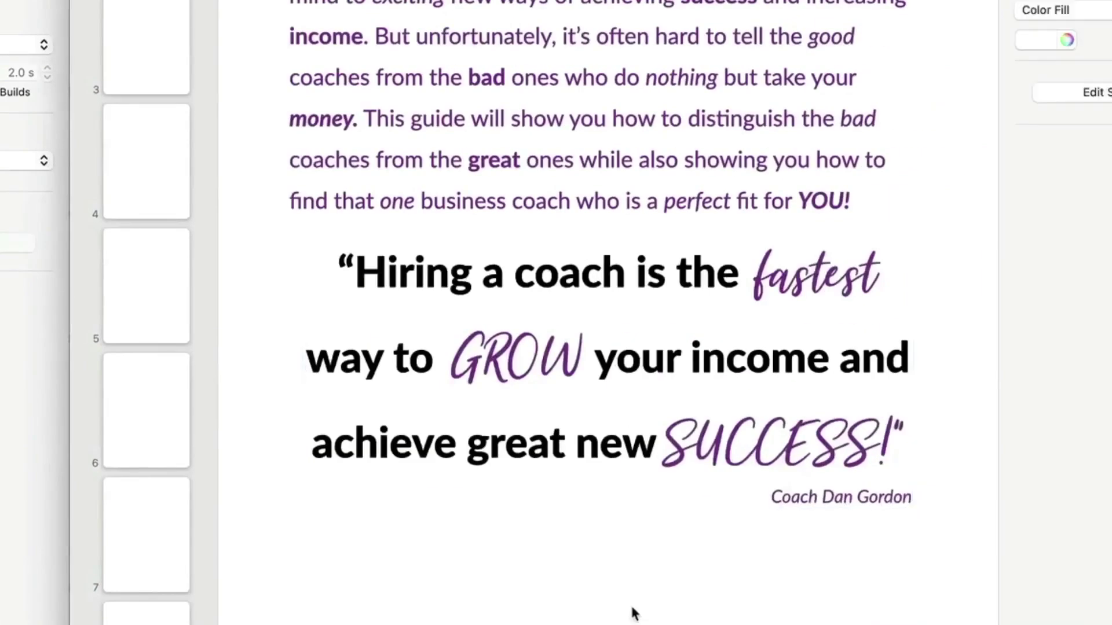
pyautogui.rightClick(426, 367)
pyautogui.click(613, 412)
pyautogui.click(613, 603)
pyautogui.rightClick(767, 282)
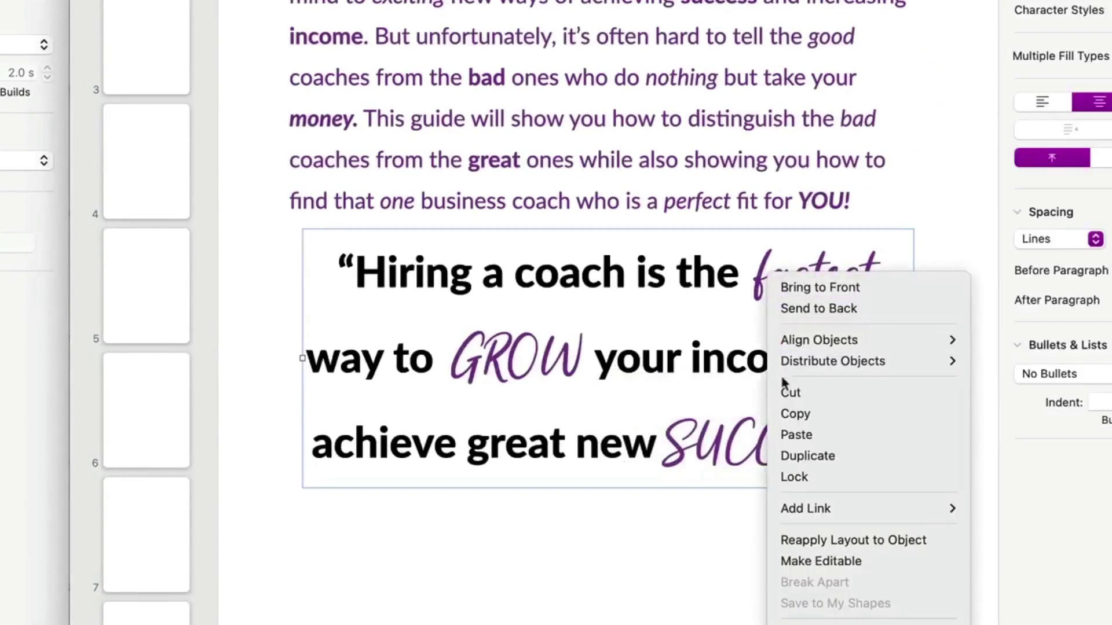
pyautogui.click(528, 341)
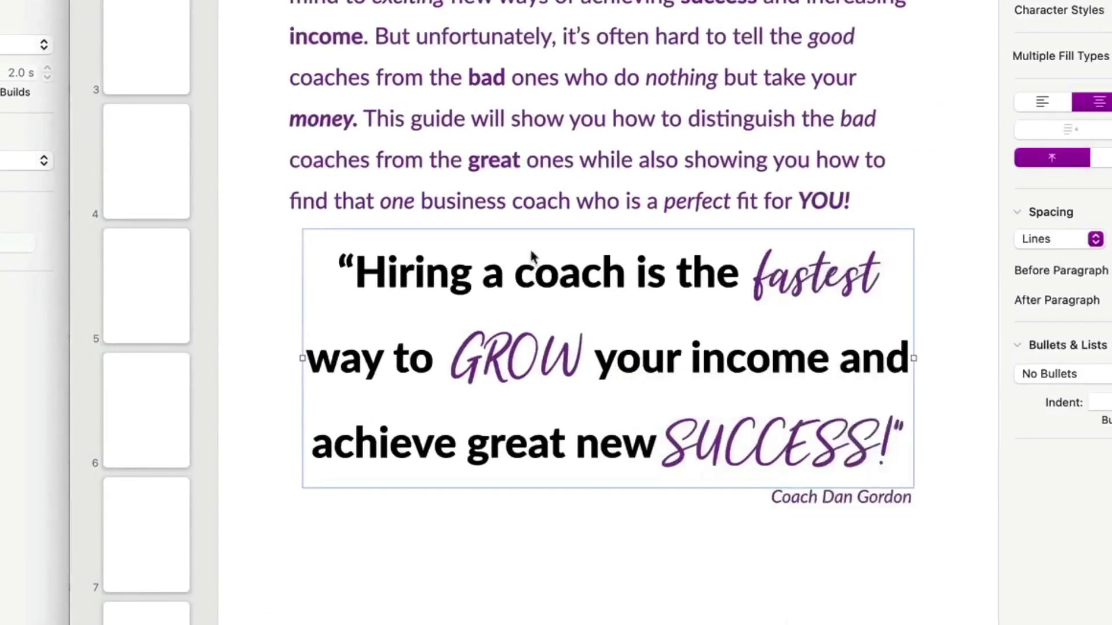
# Compare the fonts of "Hiring" and "fastest" in the quote with the script subtitle on the cover slide
pyautogui.doubleClick(426, 275)
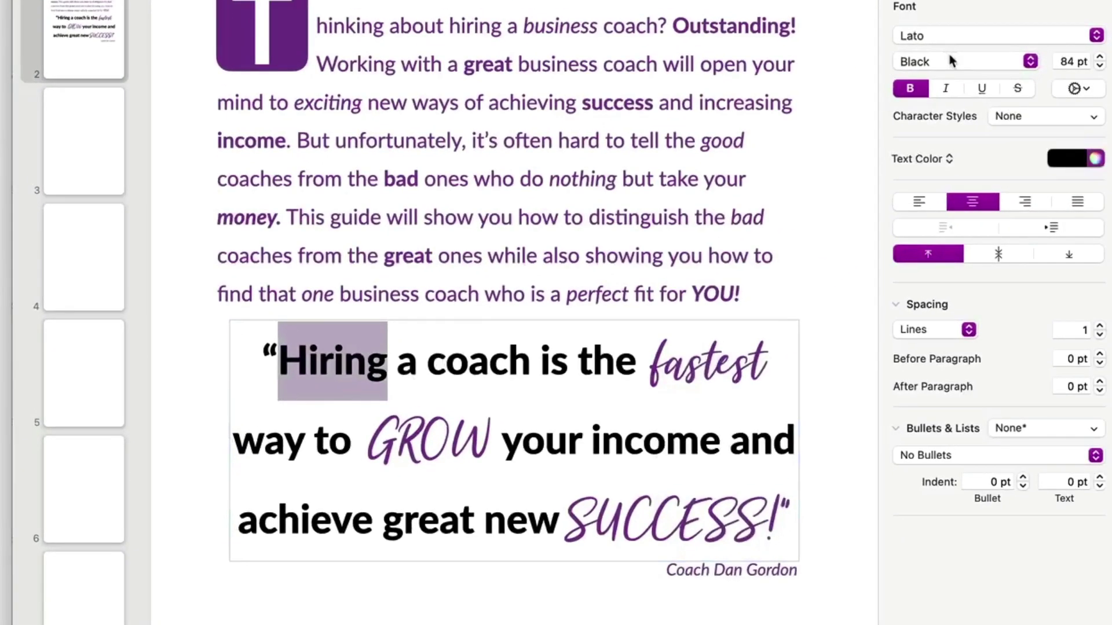
pyautogui.click(630, 85)
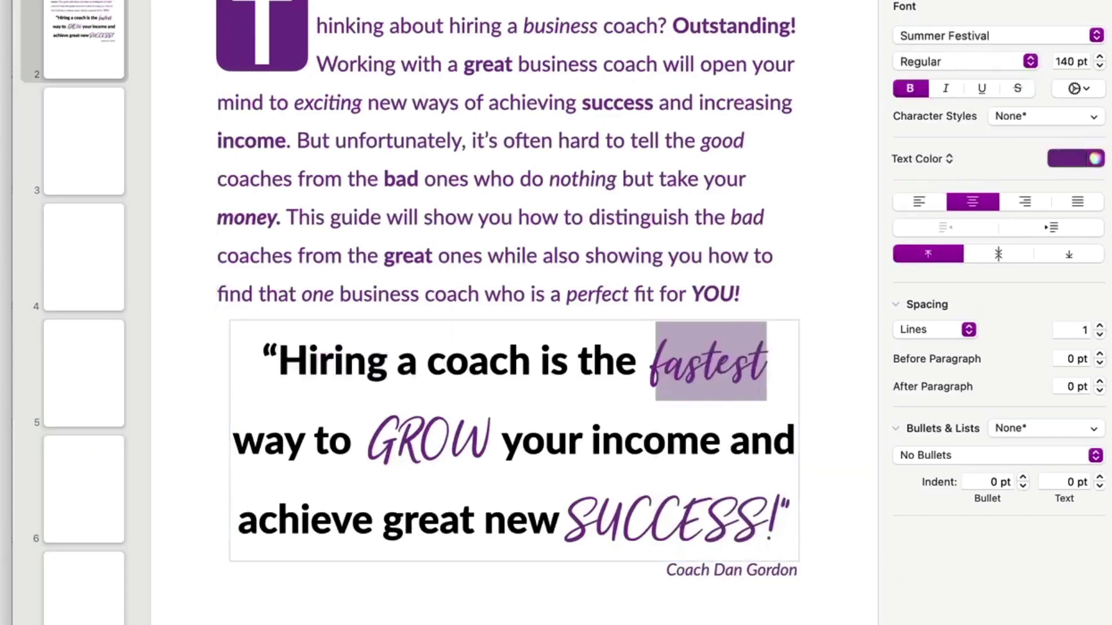
pyautogui.click(84, 1)
pyautogui.click(281, 168)
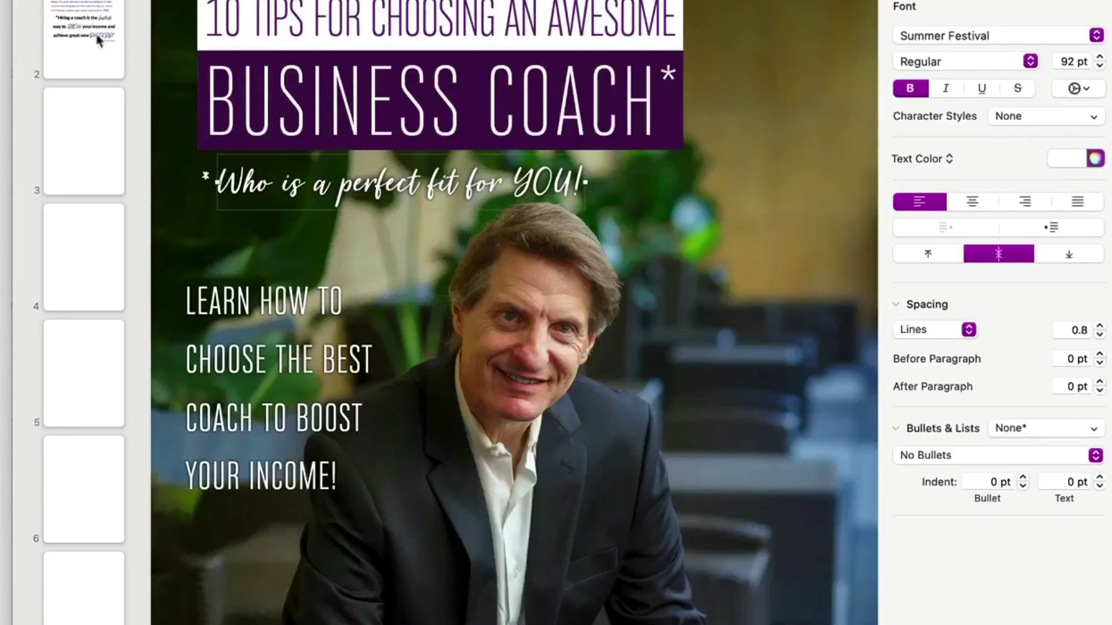
pyautogui.click(84, 29)
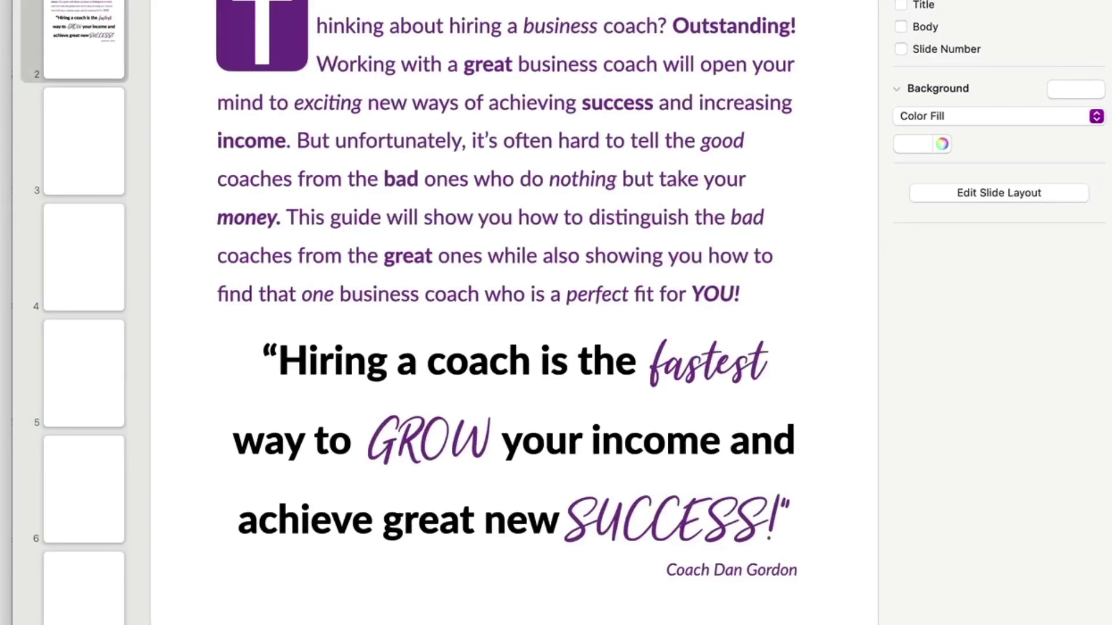
# Examine the font, size and color of the quote's plain word "coach" and its script words "fastest", "GROW" and "SUCCESS"
pyautogui.doubleClick(548, 362)
pyautogui.doubleClick(469, 373)
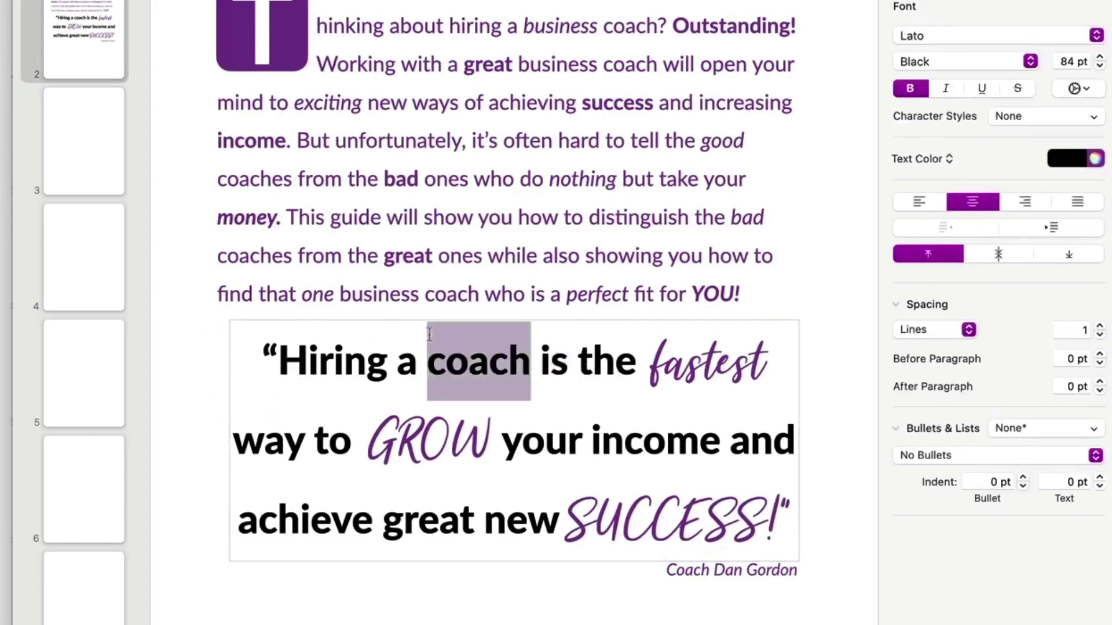
pyautogui.doubleClick(728, 367)
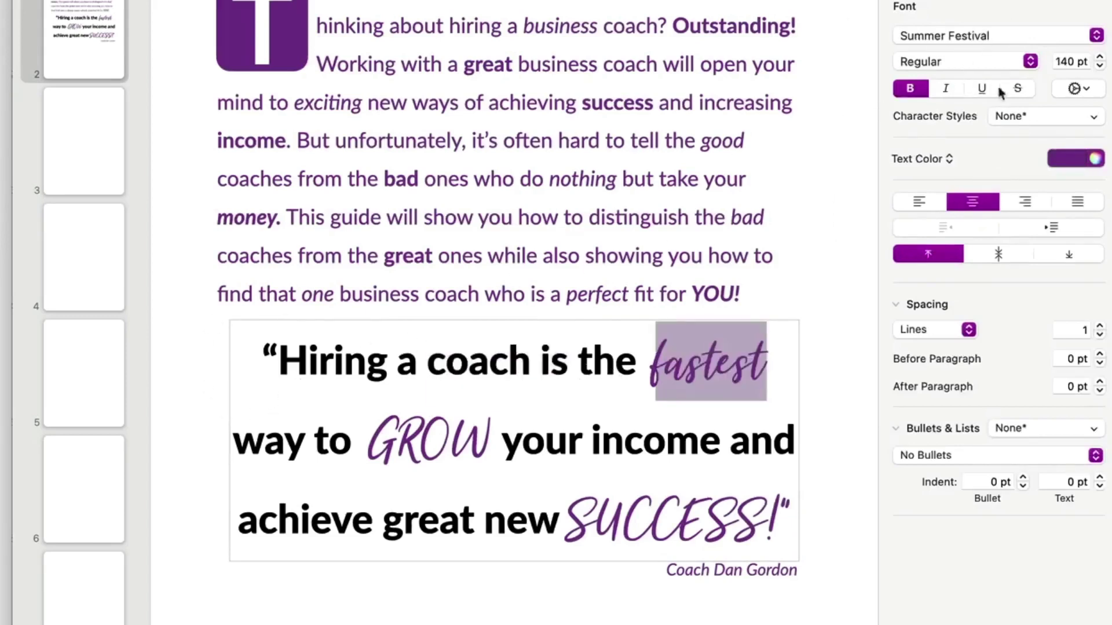
pyautogui.press('Escape')
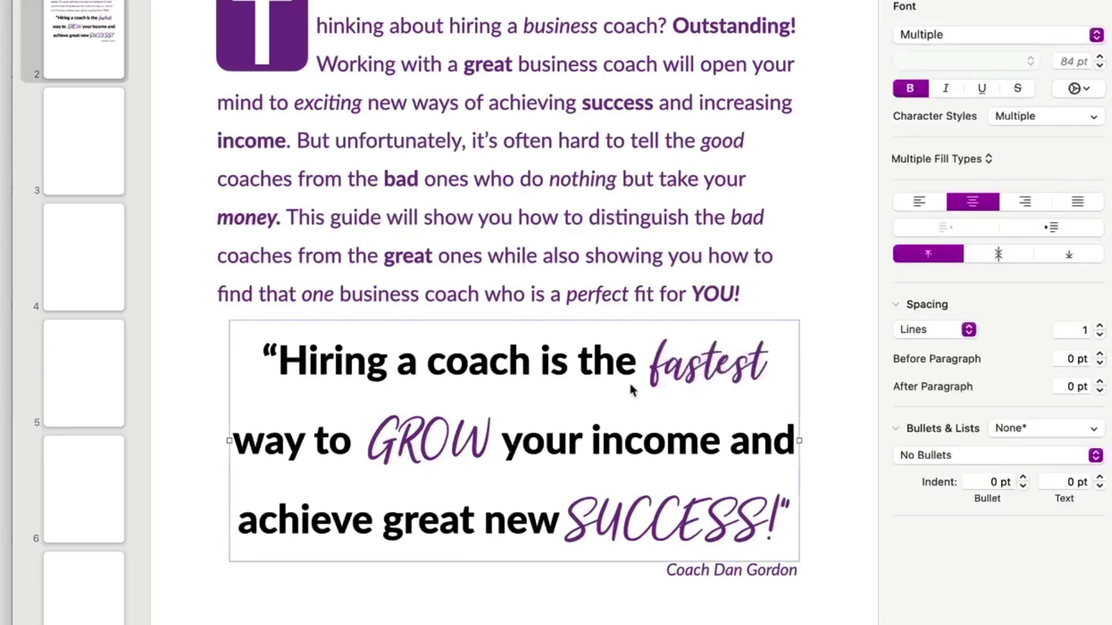
pyautogui.doubleClick(725, 368)
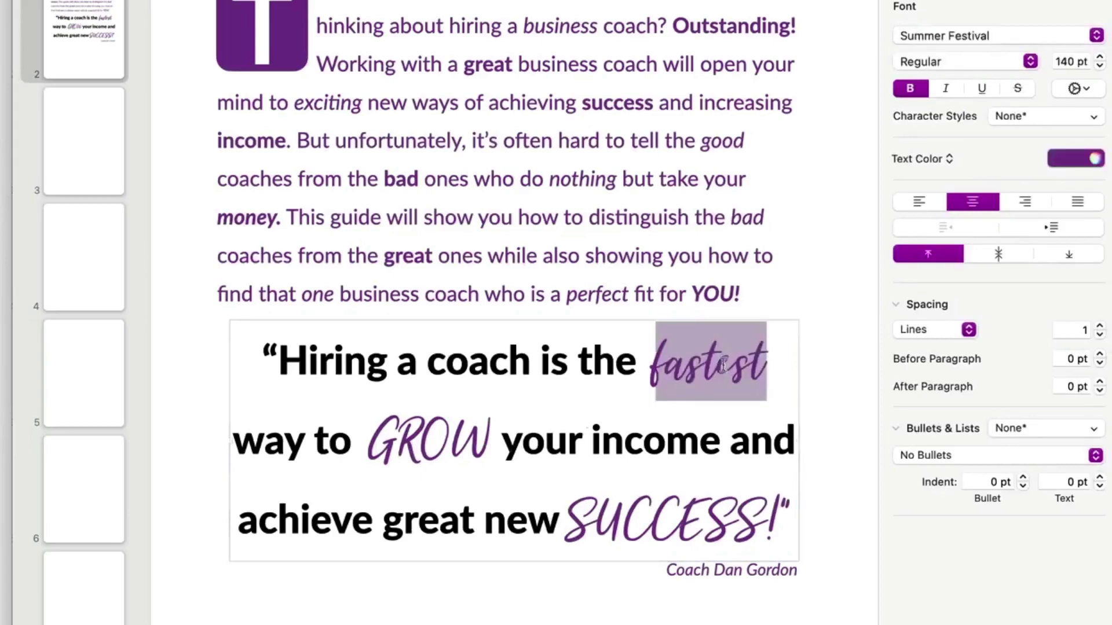
pyautogui.doubleClick(417, 450)
pyautogui.doubleClick(679, 515)
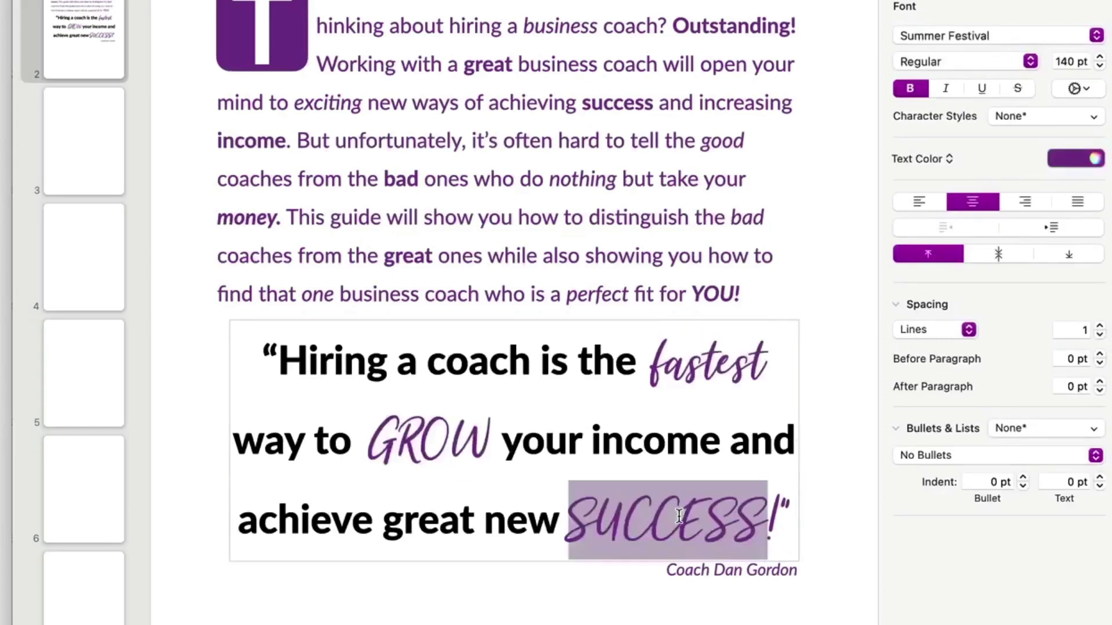
# Try deleting the word "GROW" from the quote, and undo the deletion
pyautogui.doubleClick(459, 455)
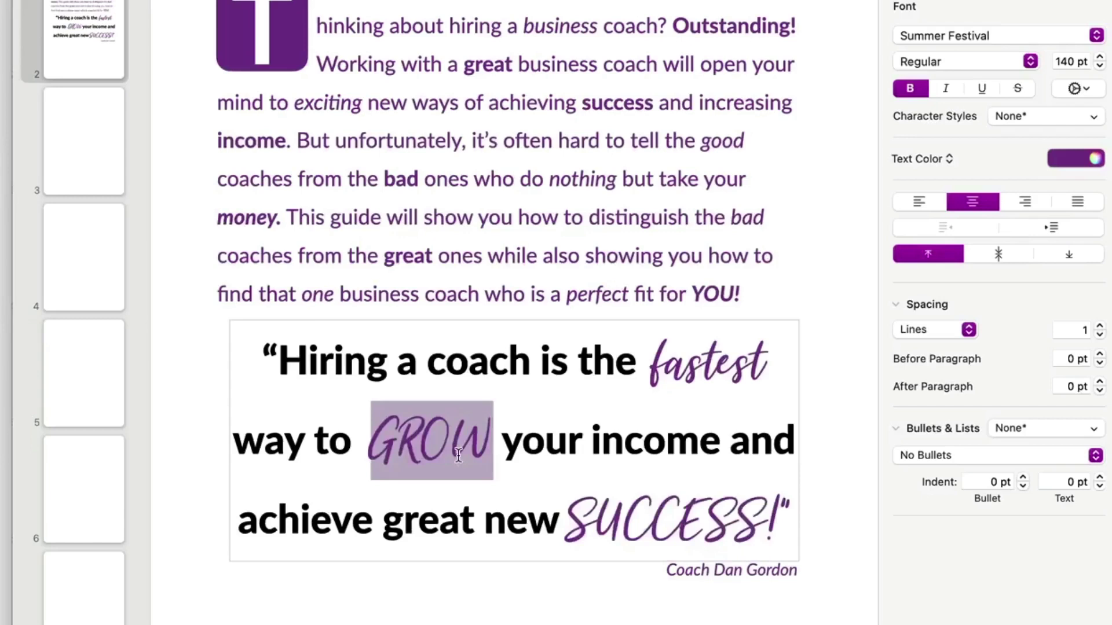
pyautogui.press('BackSpace')
pyautogui.press('Escape')
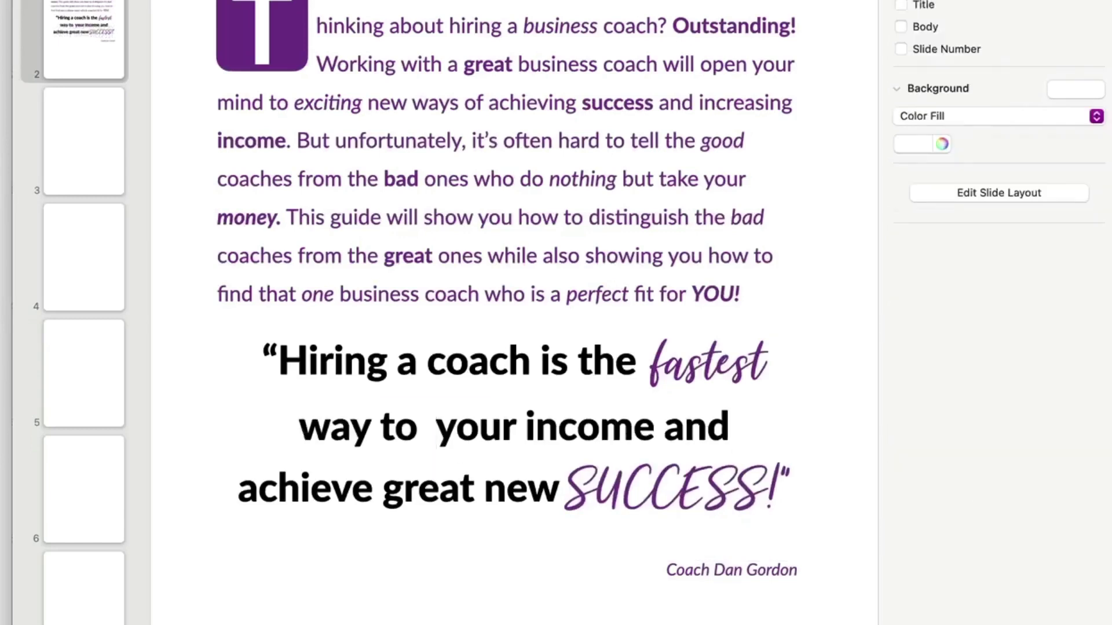
pyautogui.press('super+z')
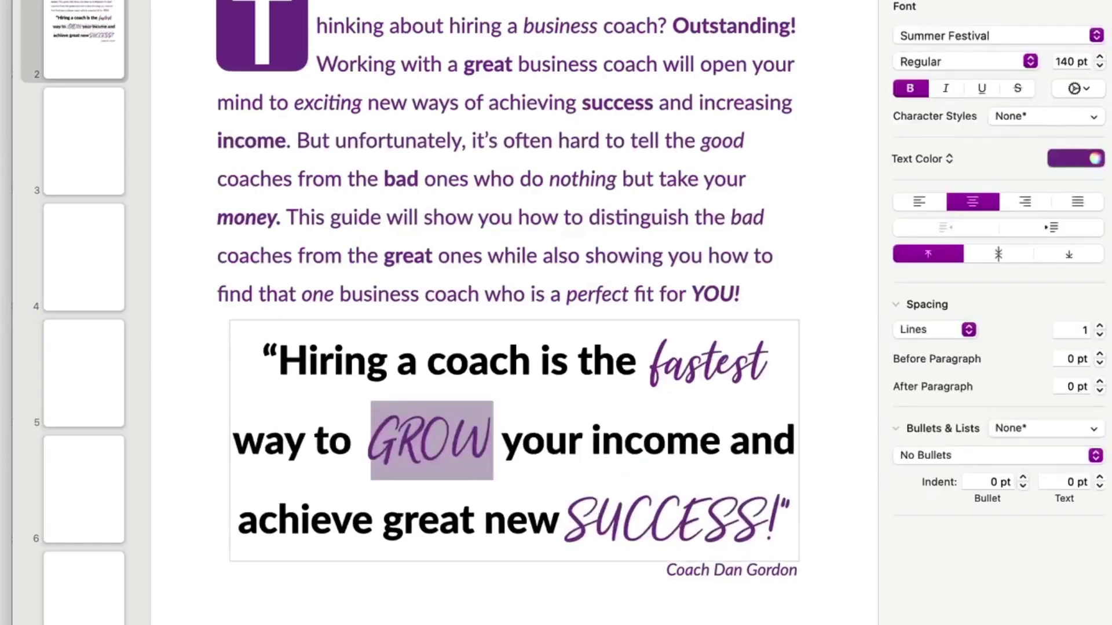
# Review the text formatting of the quote's word "your", the attribution line and the opening paragraph on the second slide
pyautogui.doubleClick(565, 452)
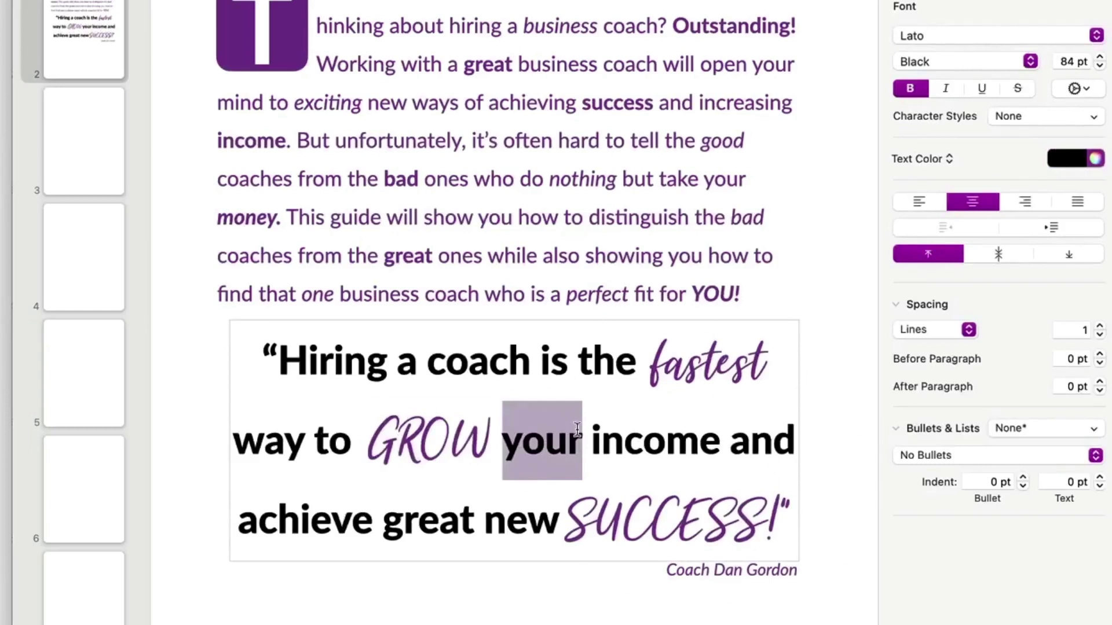
pyautogui.click(718, 615)
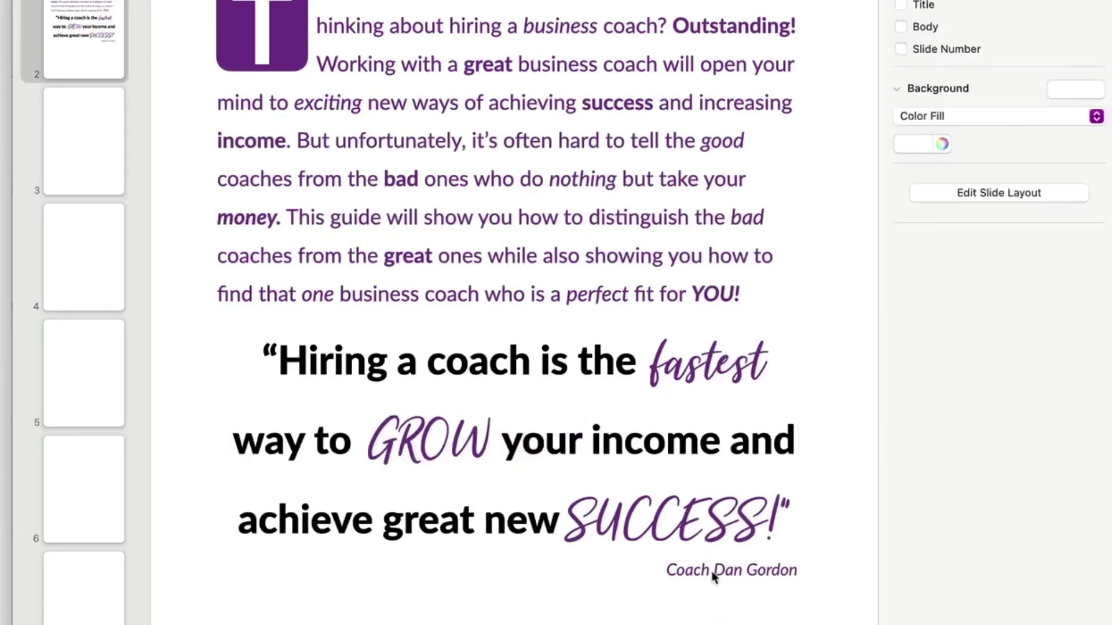
pyautogui.click(714, 573)
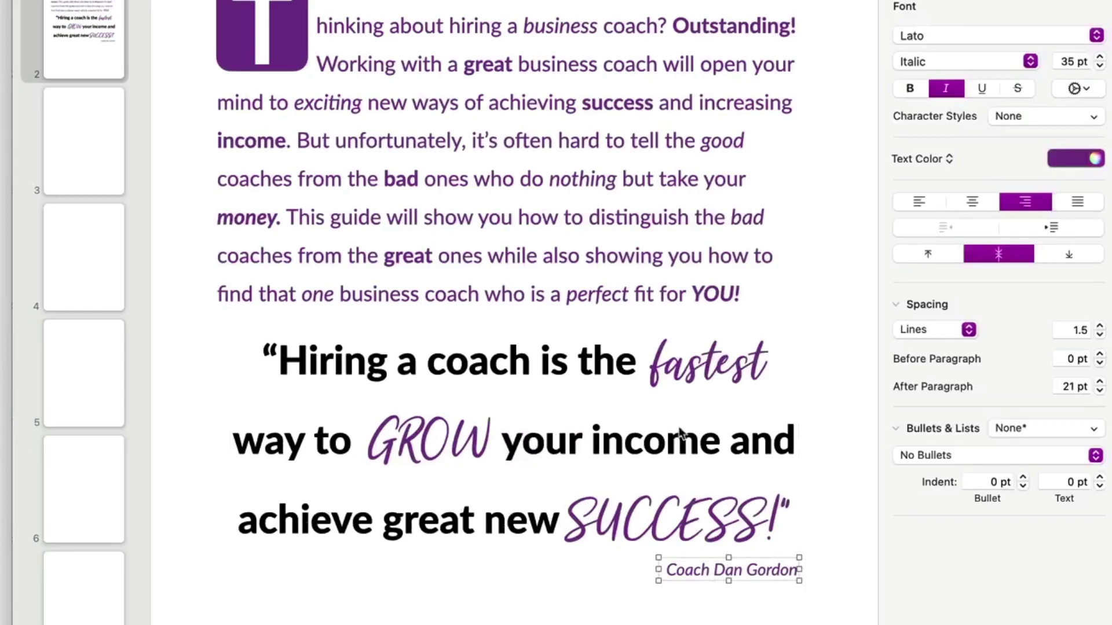
pyautogui.click(500, 51)
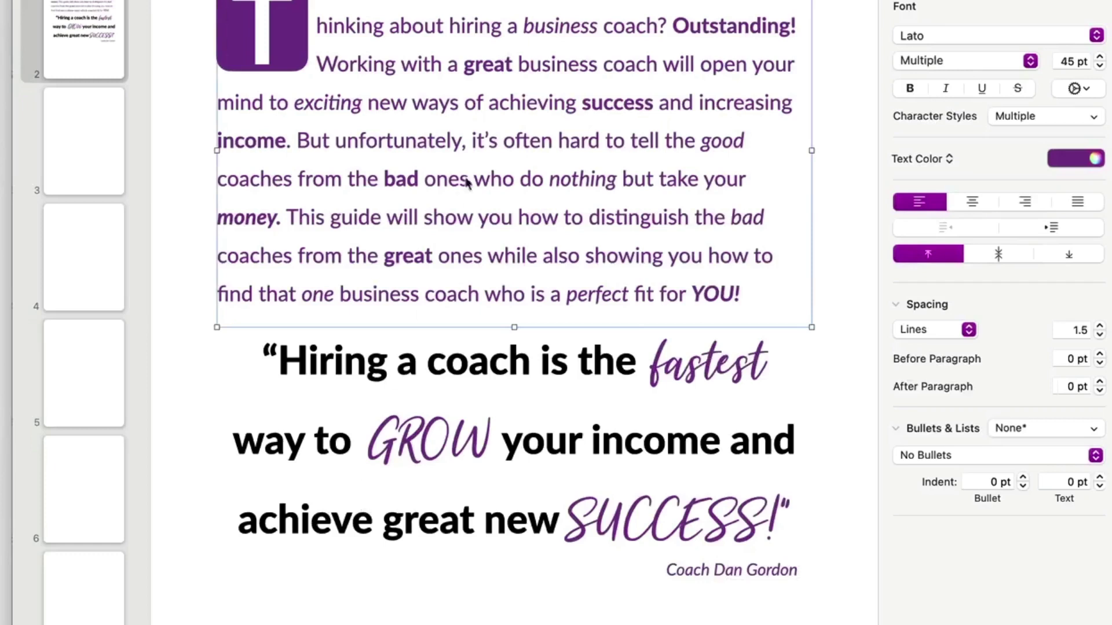
pyautogui.doubleClick(605, 101)
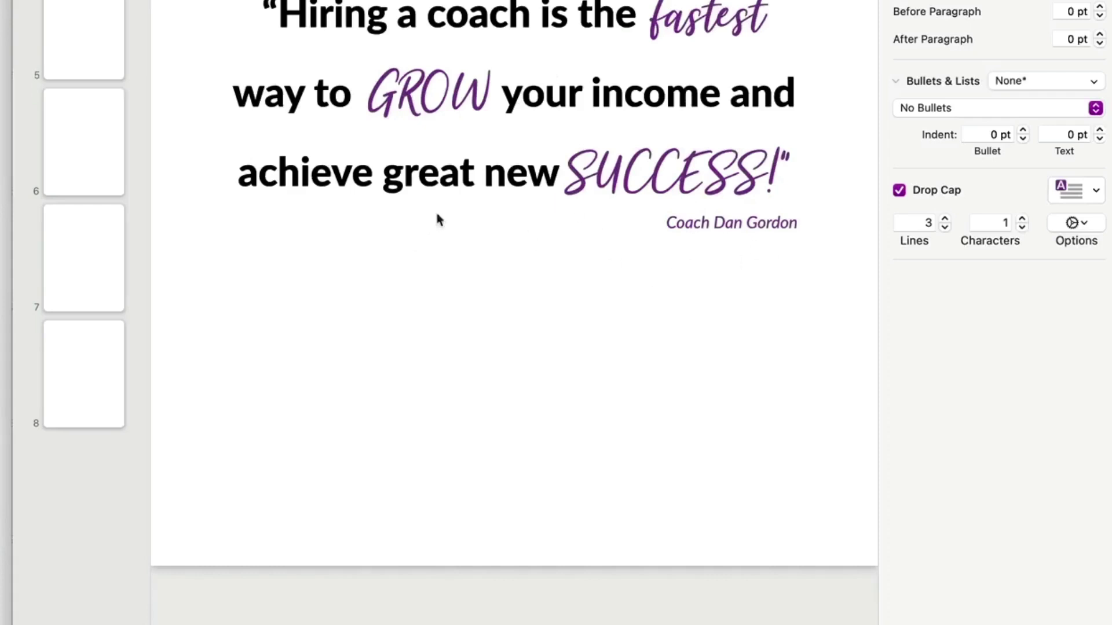
pyautogui.click(424, 155)
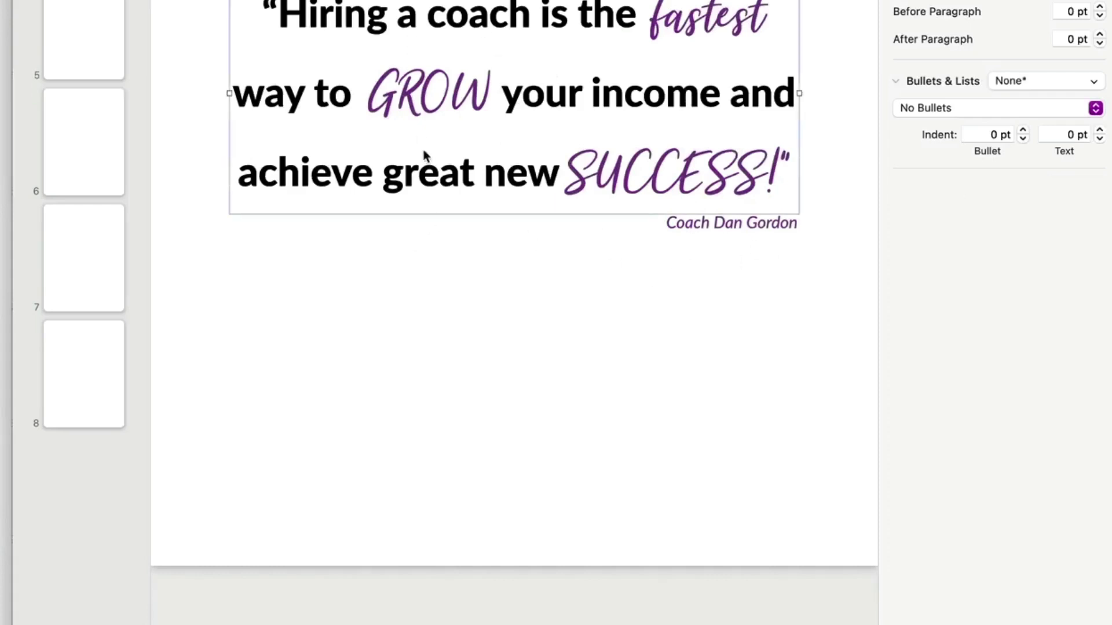
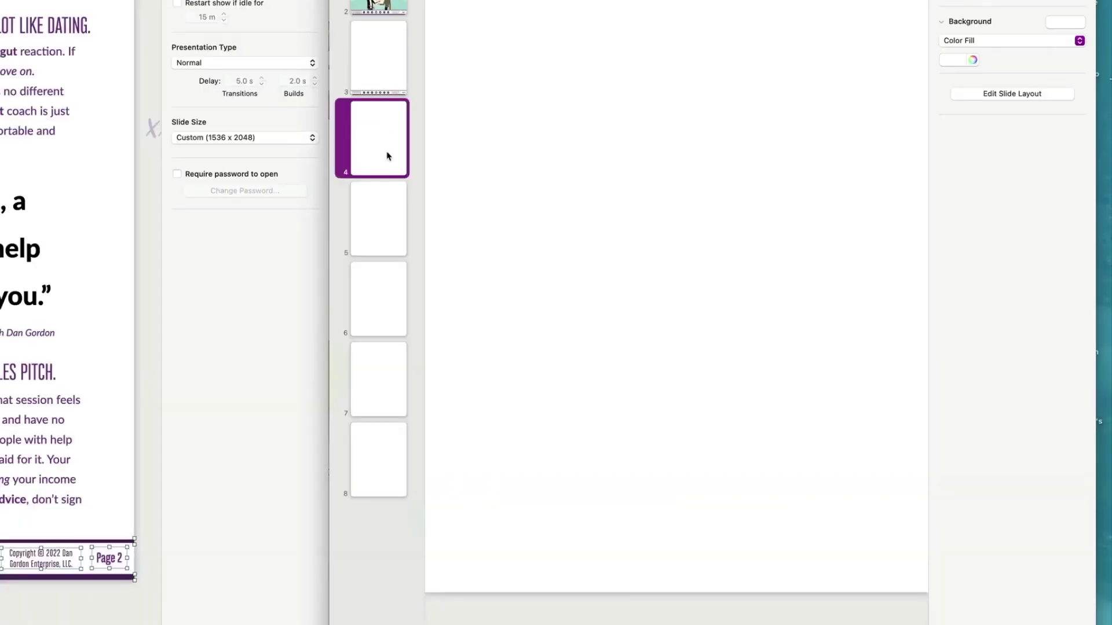
# Paste the sample's Page 2 footer onto slides 4, 5, 6 and 7, and return to slide 3
pyautogui.press('super+v')
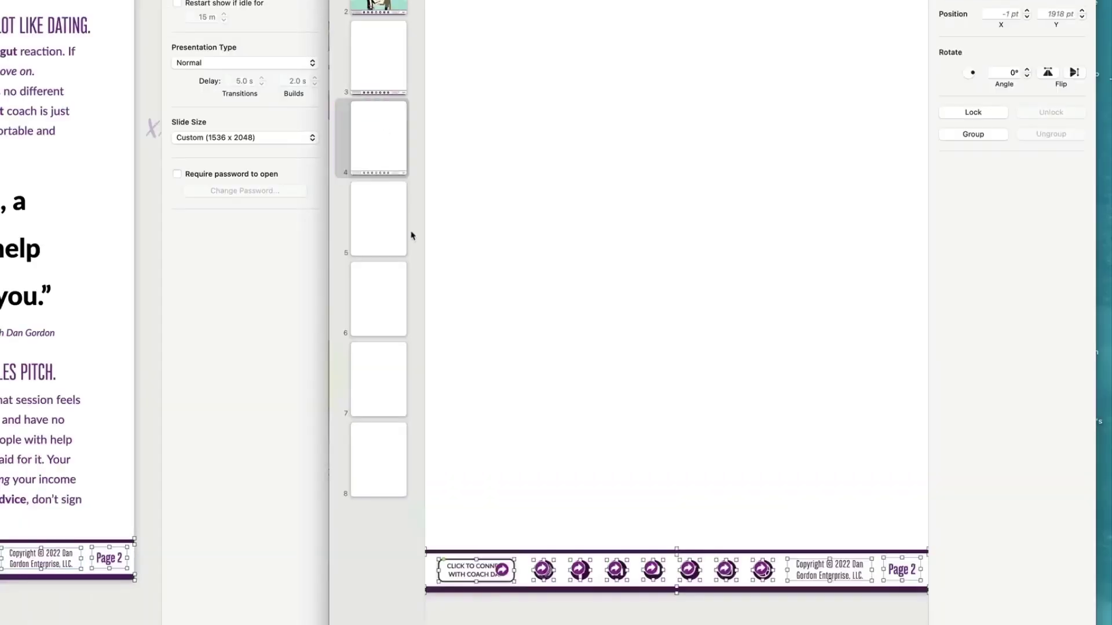
pyautogui.click(383, 227)
pyautogui.press('super+v')
pyautogui.click(392, 302)
pyautogui.press('super+v')
pyautogui.click(389, 364)
pyautogui.press('super+v')
pyautogui.click(367, 58)
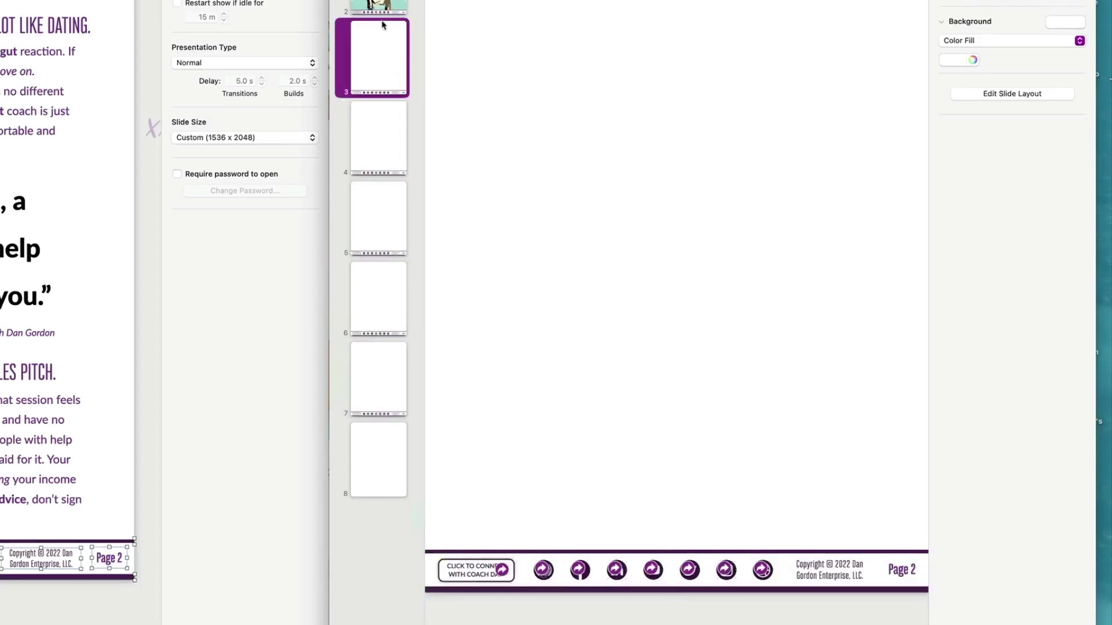
# Change the page number in slide 3's footer to 3
pyautogui.click(913, 579)
pyautogui.doubleClick(913, 571)
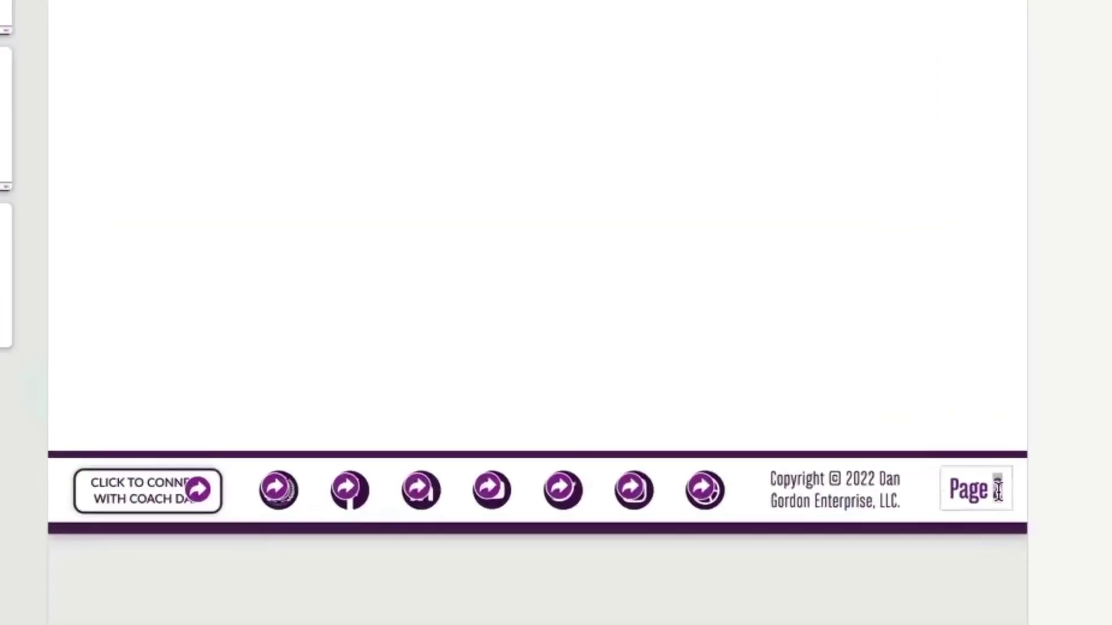
pyautogui.write('3')
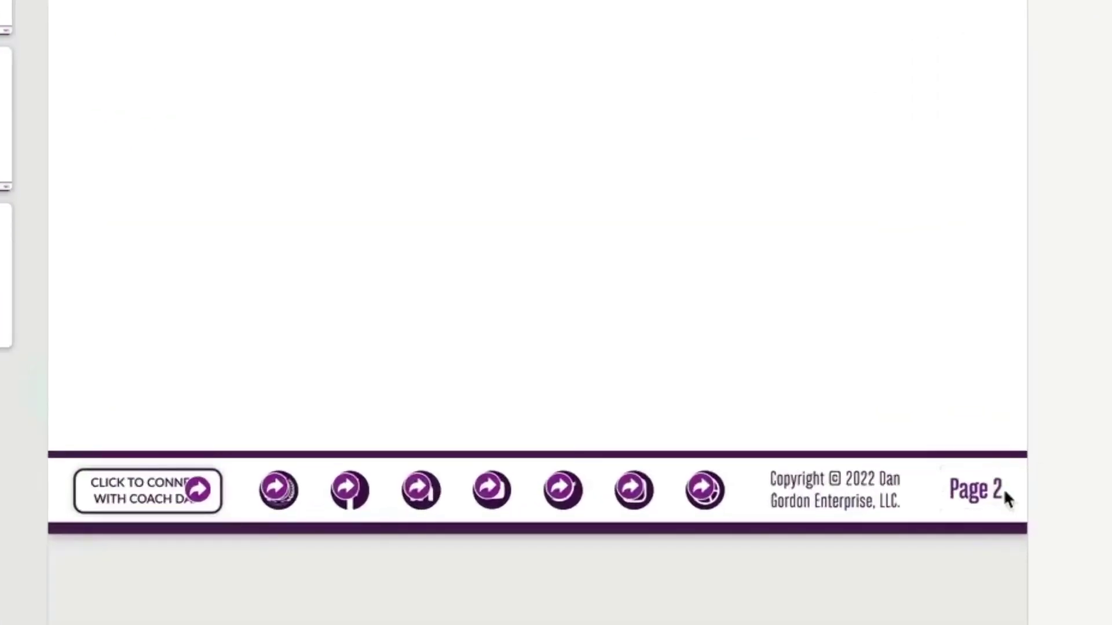
pyautogui.click(1004, 492)
pyautogui.doubleClick(1003, 491)
pyautogui.write('3')
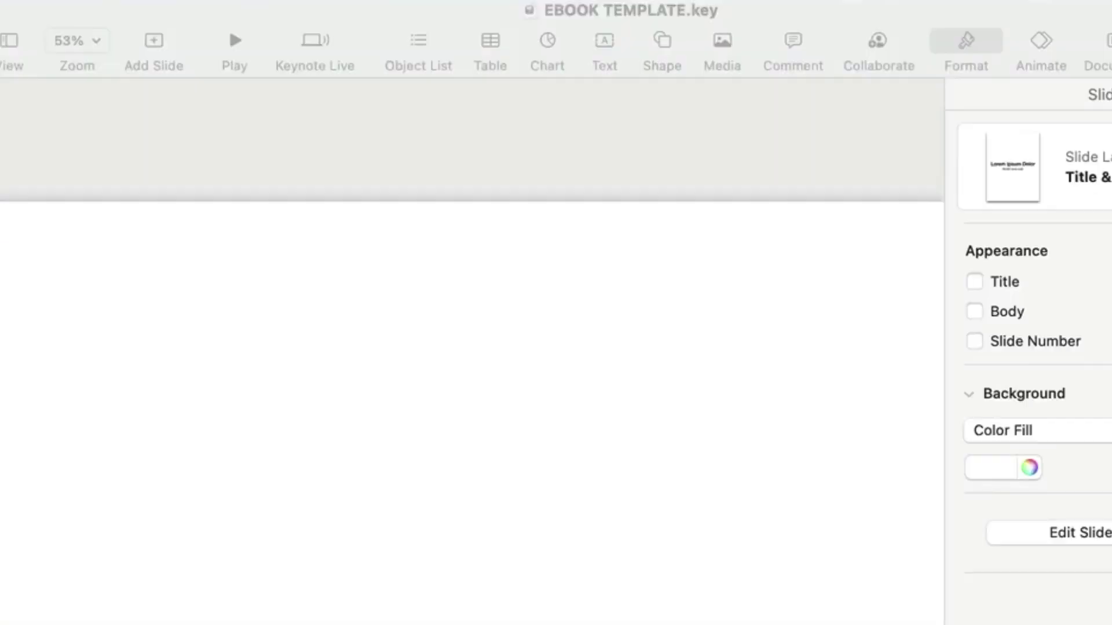
# Paste the sample's underlined header "10 TIPS FOR CHOOSING A GREAT BUSINESS COACH Who is a perfect fit for YOU!" onto slide 3
pyautogui.press('super+v')
pyautogui.click(713, 459)
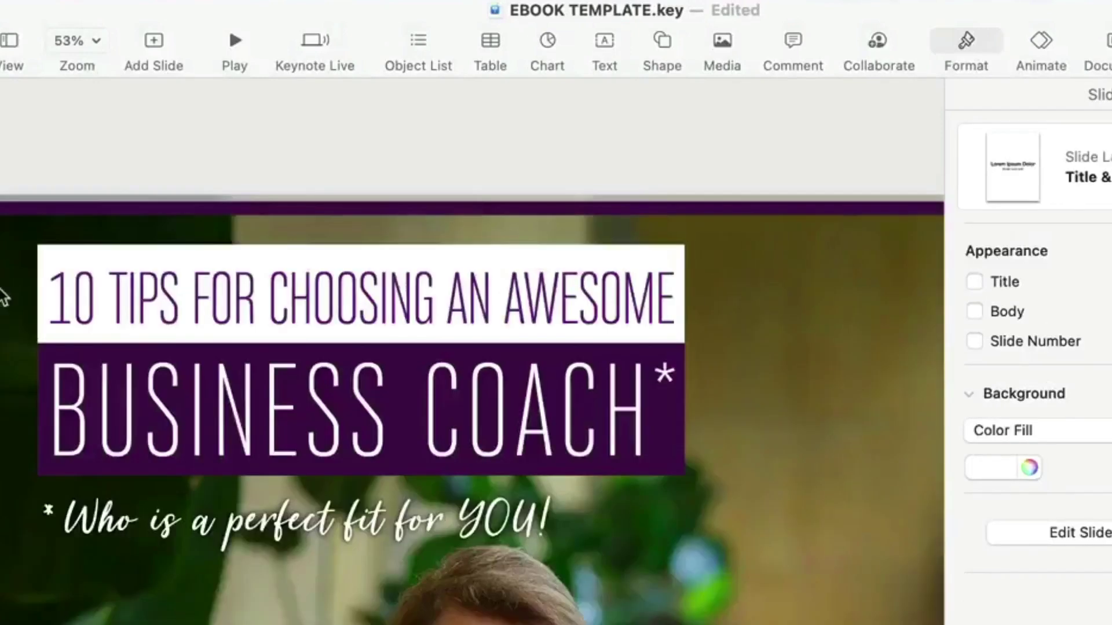
pyautogui.click(102, 290)
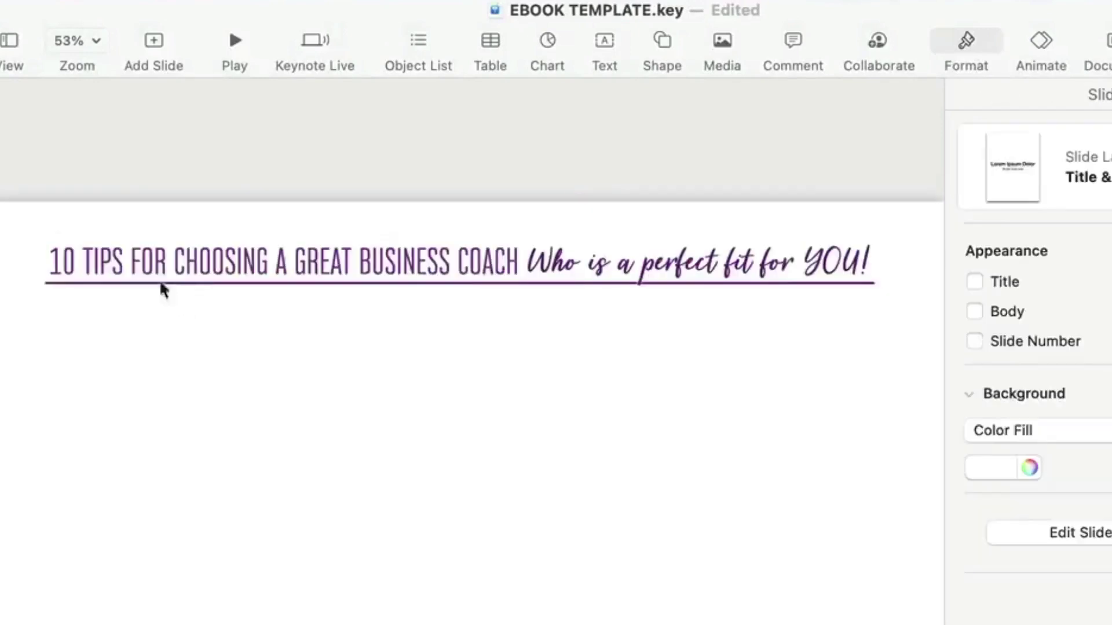
pyautogui.click(153, 261)
pyautogui.click(153, 261)
pyautogui.click(171, 388)
# Ungroup the pasted header twice to separate its underline, title and script tagline
pyautogui.click(225, 255)
pyautogui.rightClick(226, 255)
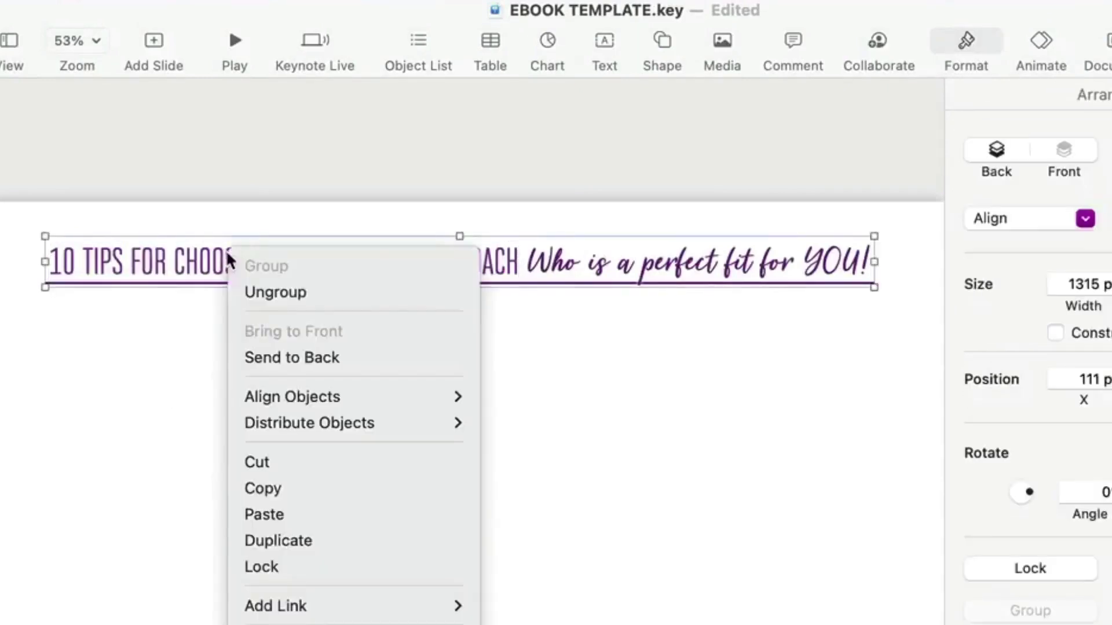
pyautogui.click(247, 291)
pyautogui.click(245, 354)
pyautogui.click(268, 255)
pyautogui.rightClick(267, 255)
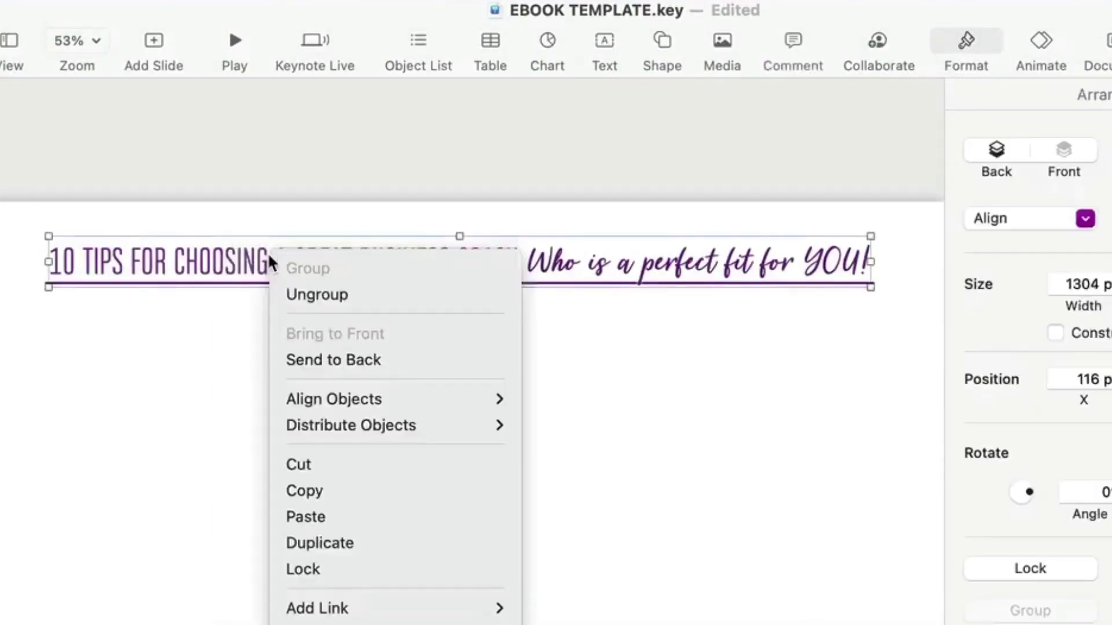
pyautogui.click(303, 294)
pyautogui.click(185, 252)
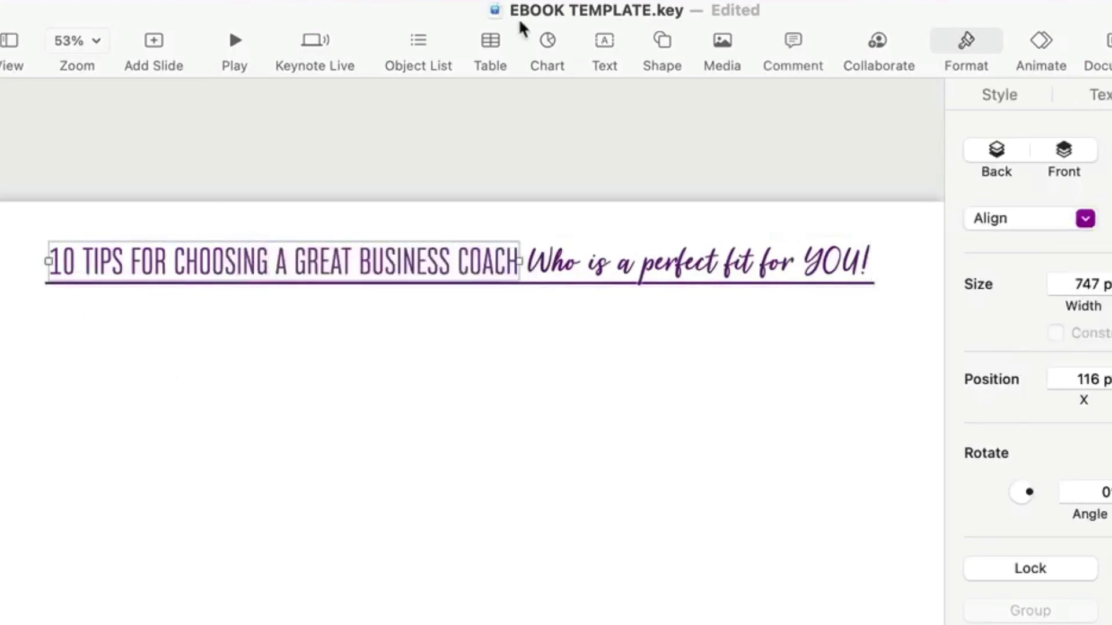
# Add a text box reading "10 TIPS" in the middle of slide 3
pyautogui.click(594, 43)
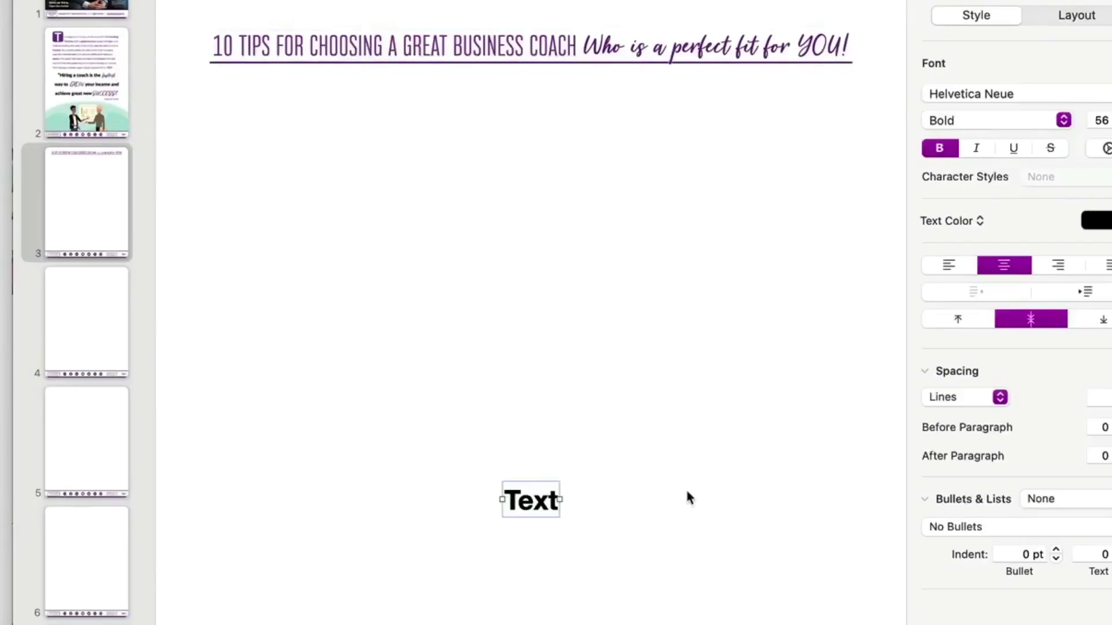
pyautogui.doubleClick(526, 501)
pyautogui.press('BackSpace')
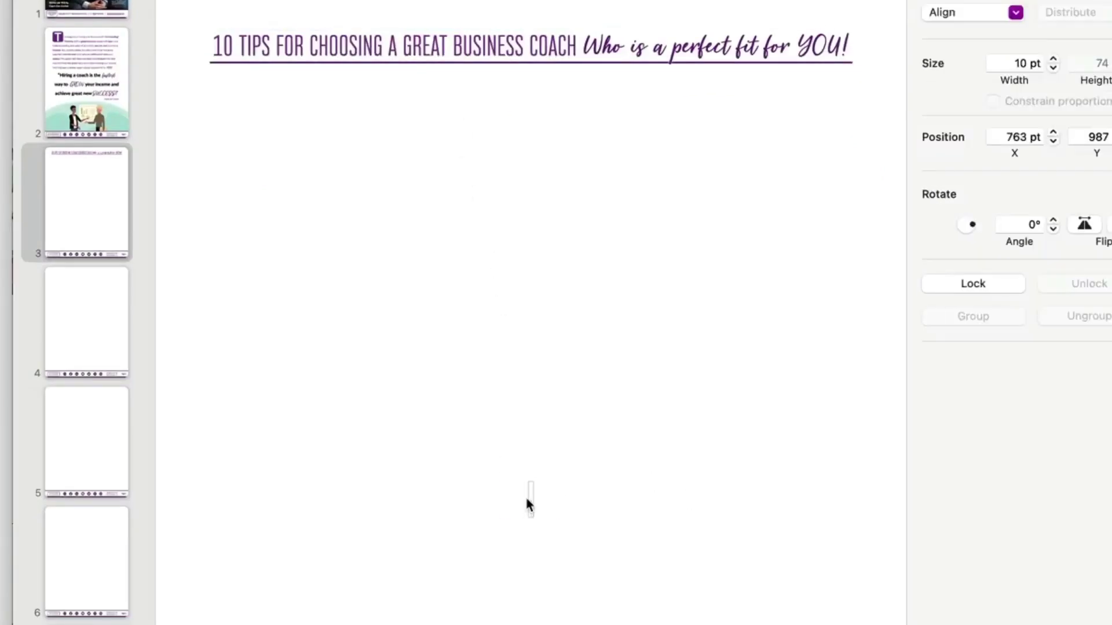
pyautogui.write('10 TIPS')
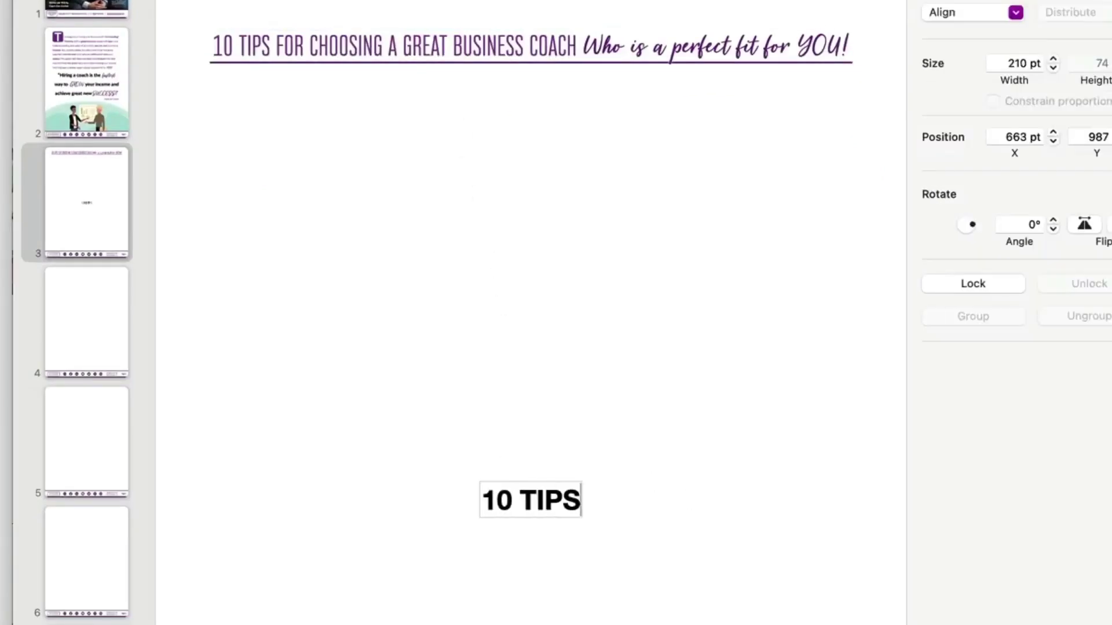
pyautogui.click(426, 232)
pyautogui.click(387, 63)
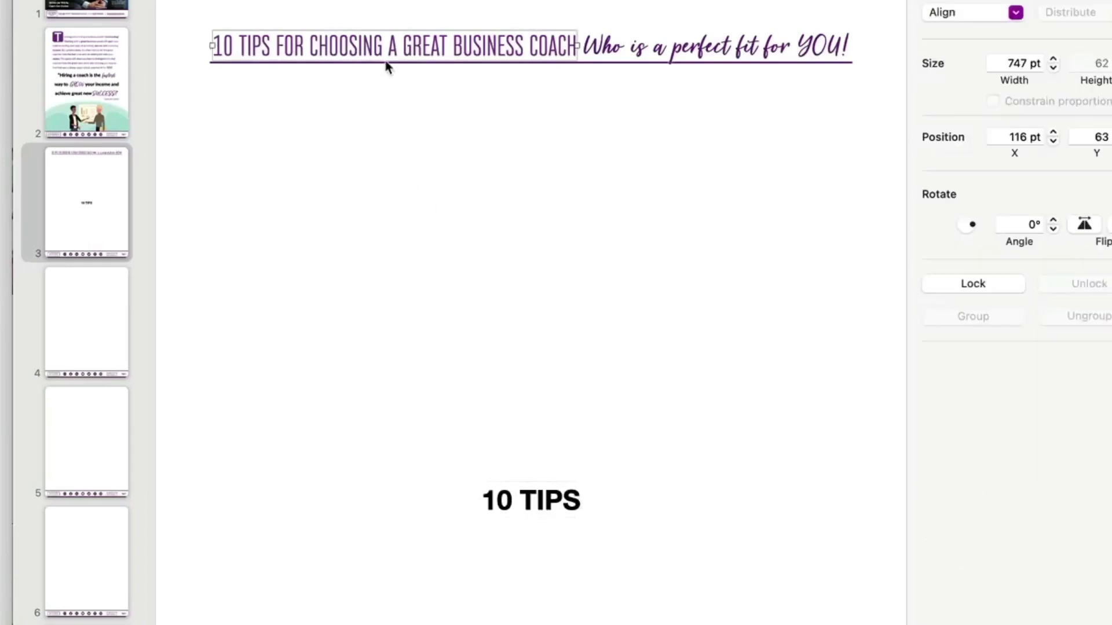
# Set the "10 TIPS" text to the Bw Stretch font in the Book weight, matching the header title
pyautogui.click(556, 489)
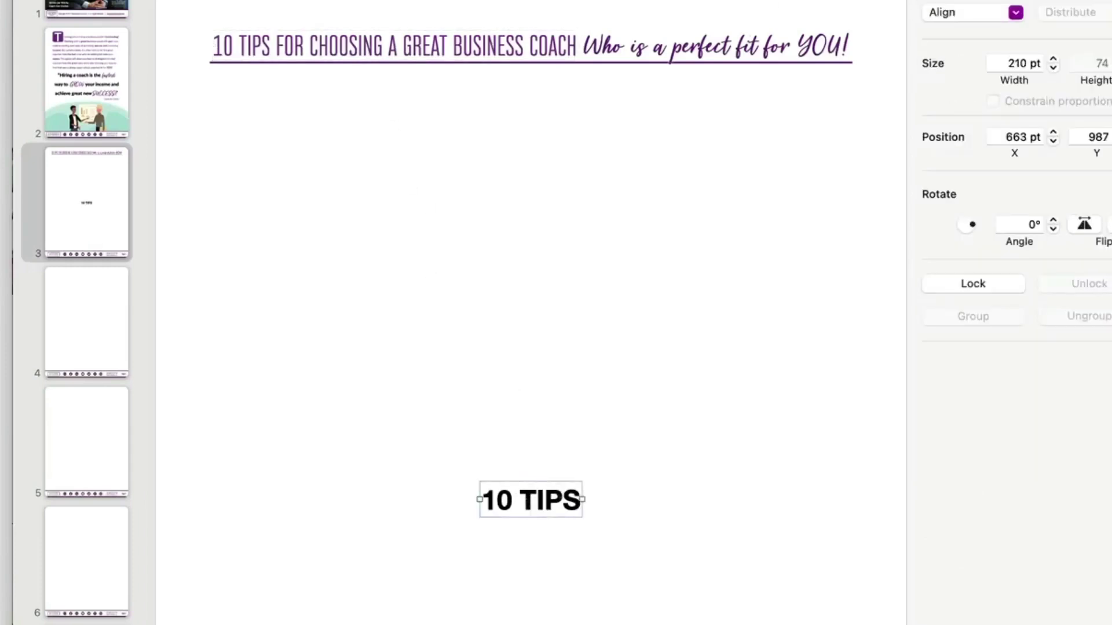
pyautogui.click(918, 26)
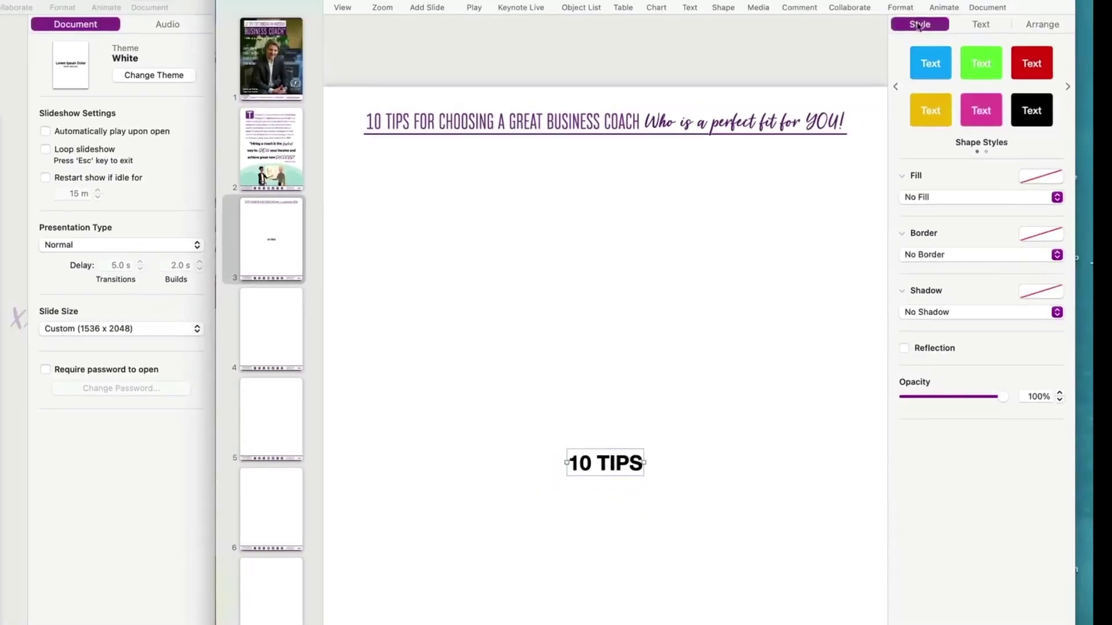
pyautogui.click(989, 25)
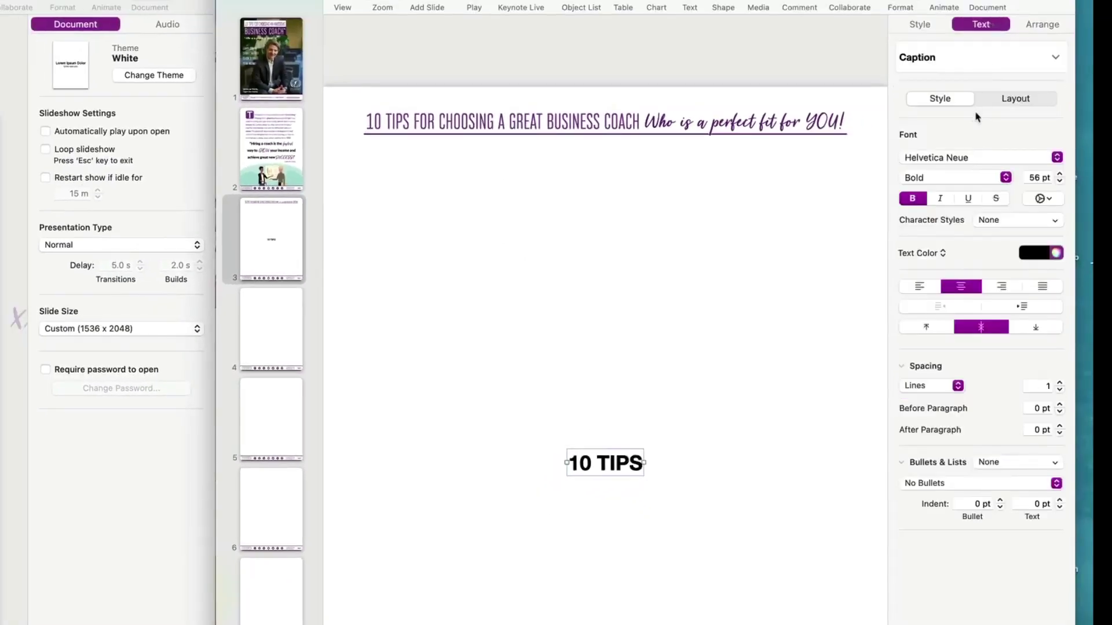
pyautogui.click(959, 155)
pyautogui.click(862, 319)
pyautogui.click(421, 123)
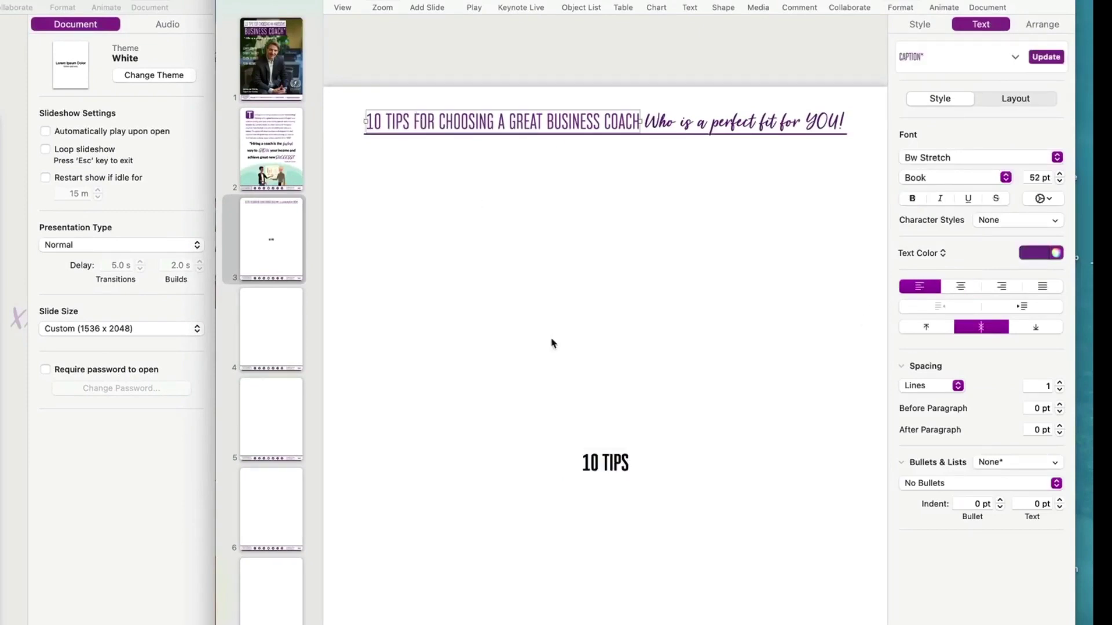
pyautogui.click(596, 463)
pyautogui.click(901, 177)
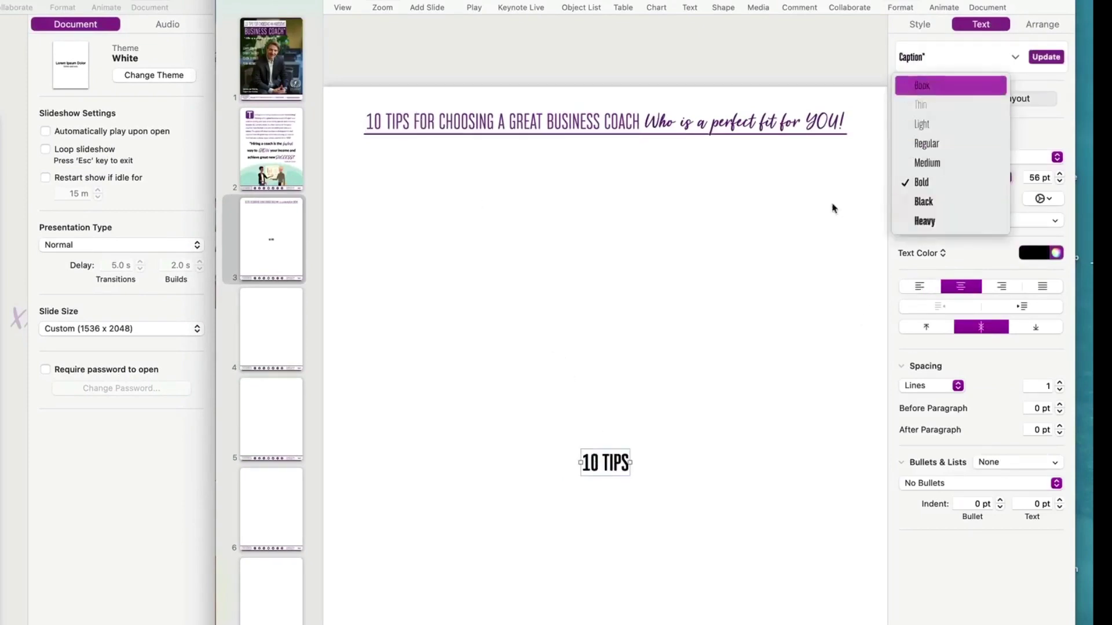
pyautogui.click(926, 85)
pyautogui.click(741, 341)
# Examine the font, weight, size and color of the header's title and script tagline
pyautogui.click(596, 122)
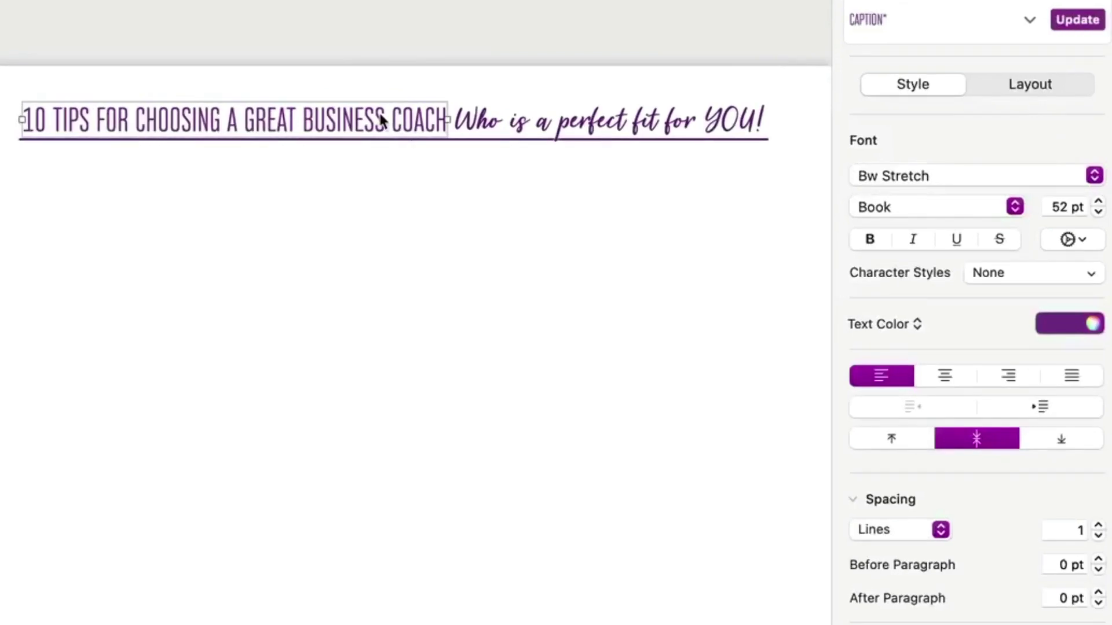
pyautogui.click(464, 144)
pyautogui.click(442, 139)
pyautogui.click(467, 148)
pyautogui.click(495, 139)
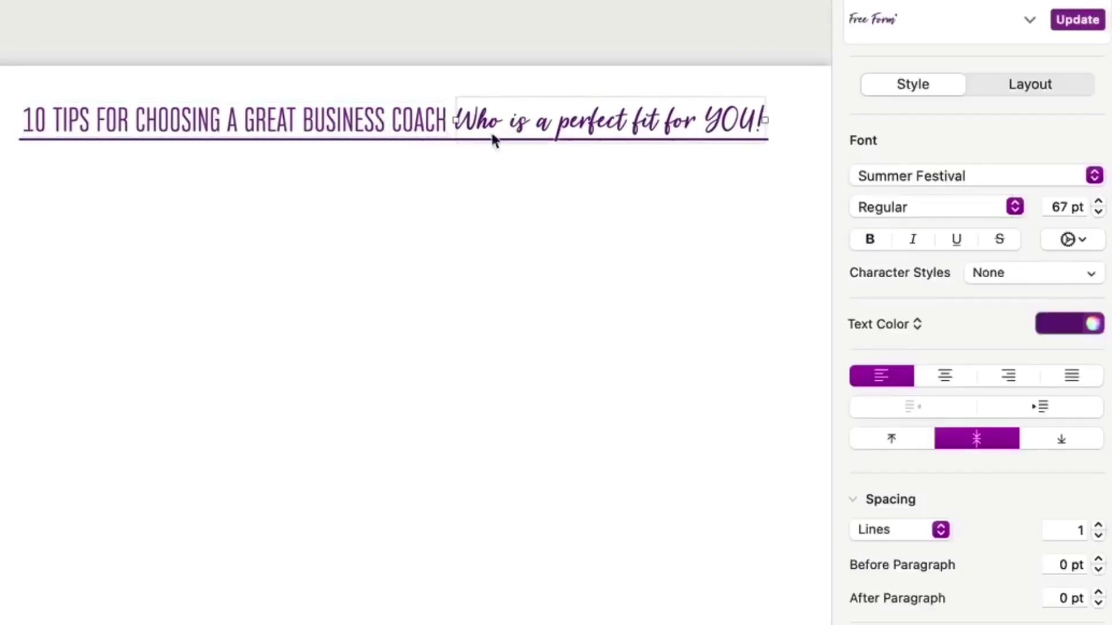
pyautogui.click(476, 162)
pyautogui.click(474, 141)
pyautogui.click(478, 143)
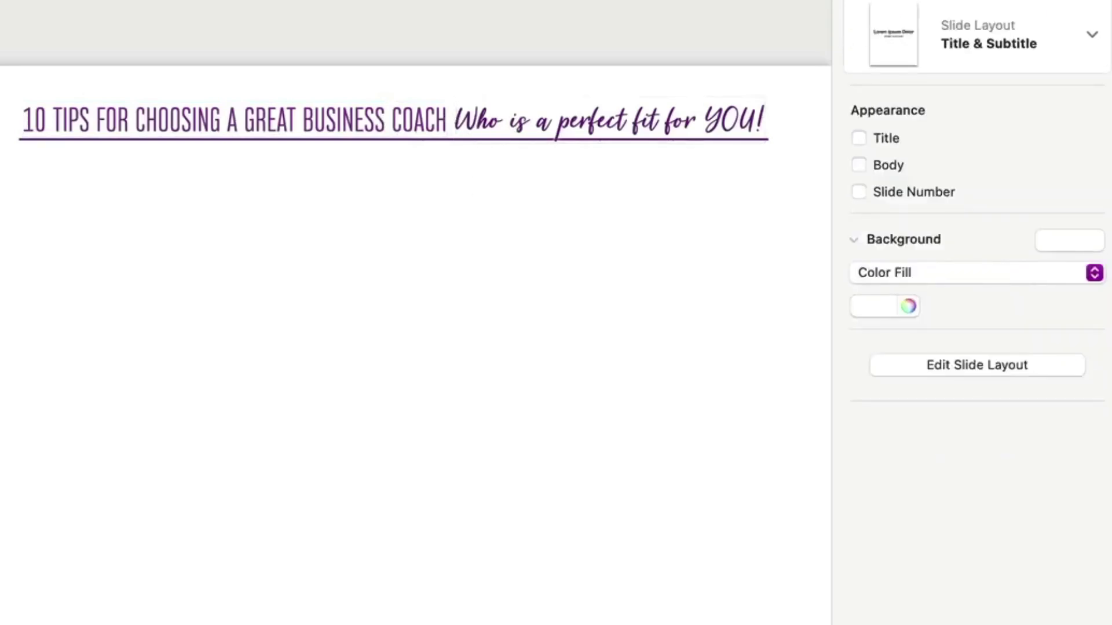
# Examine the size and position of the header's underline, title and script tagline
pyautogui.click(605, 130)
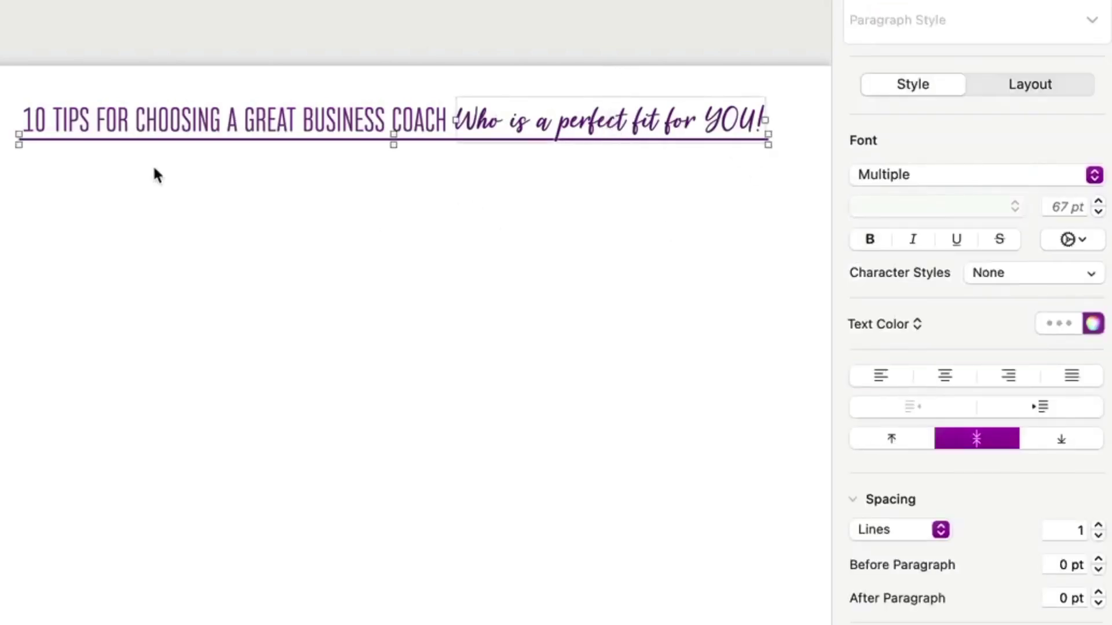
pyautogui.keyDown('shift'); pyautogui.click(600, 116); pyautogui.keyUp('shift')
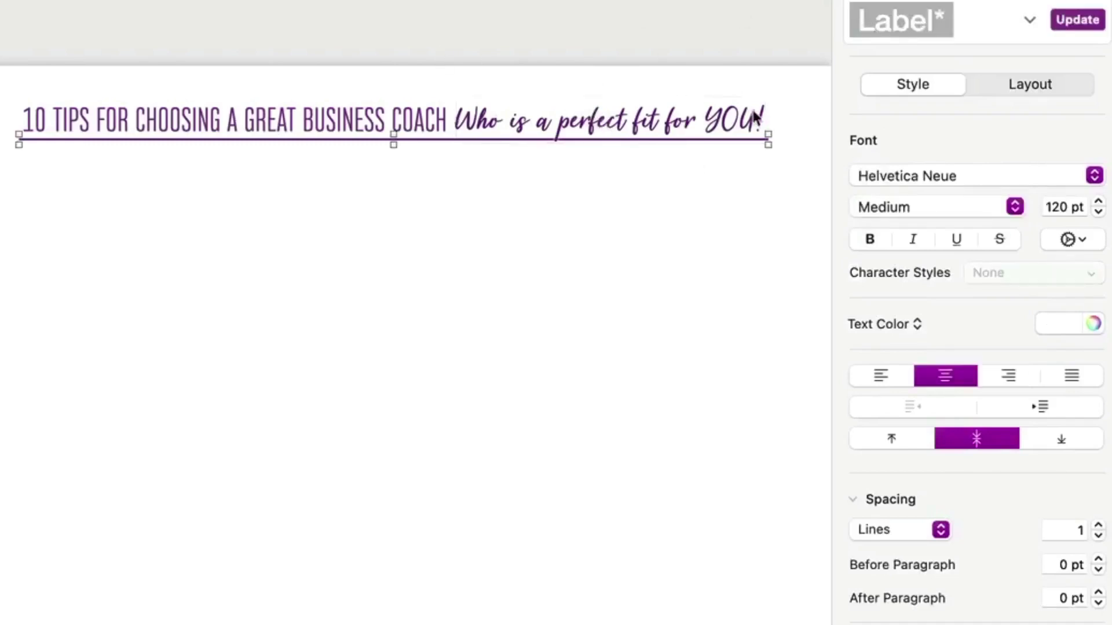
pyautogui.click(1063, 2)
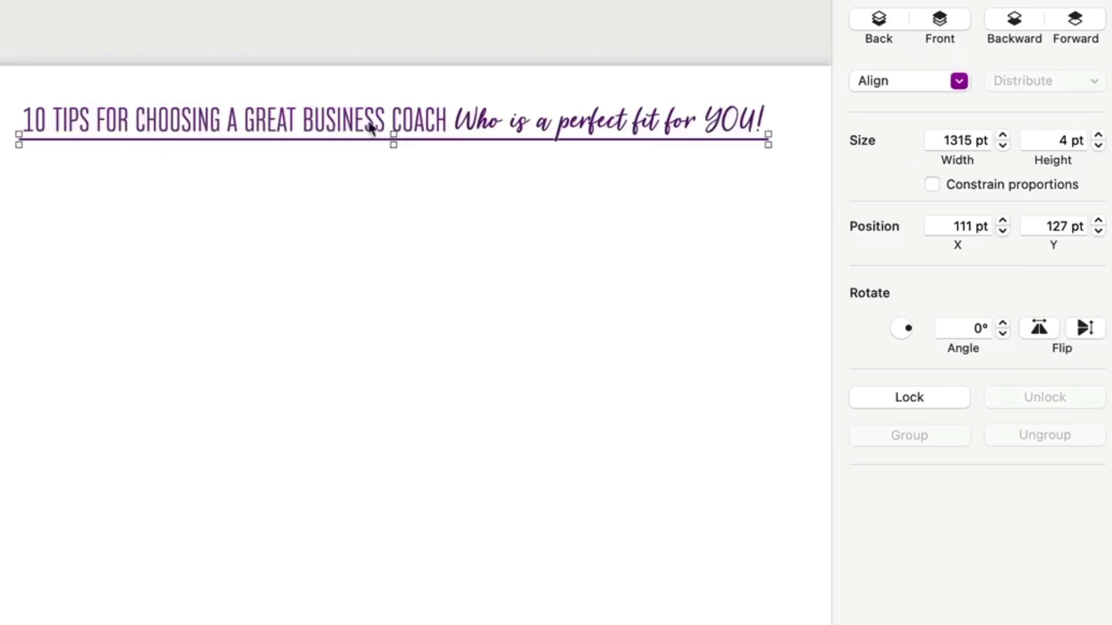
pyautogui.click(259, 113)
pyautogui.click(542, 119)
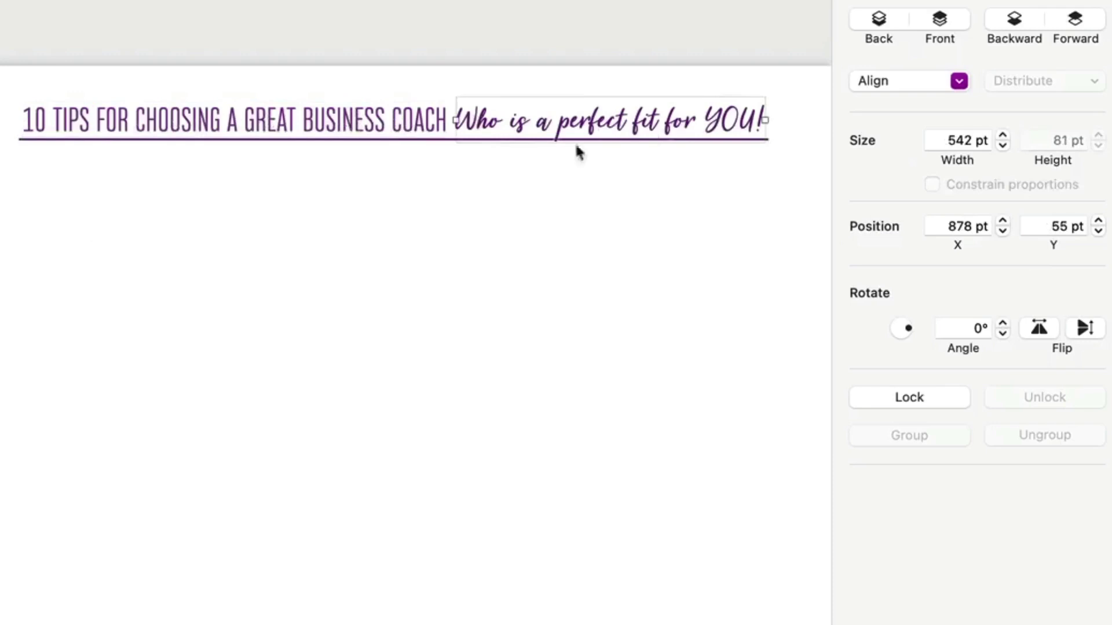
# Try enlarging the header's script tagline to 89 pt, shrinking the title to 42 pt and moving the tagline closer
pyautogui.click(335, 134)
pyautogui.click(543, 123)
pyautogui.click(979, 2)
pyautogui.click(1098, 202)
pyautogui.click(1098, 202)
pyautogui.click(1098, 203)
pyautogui.click(1099, 203)
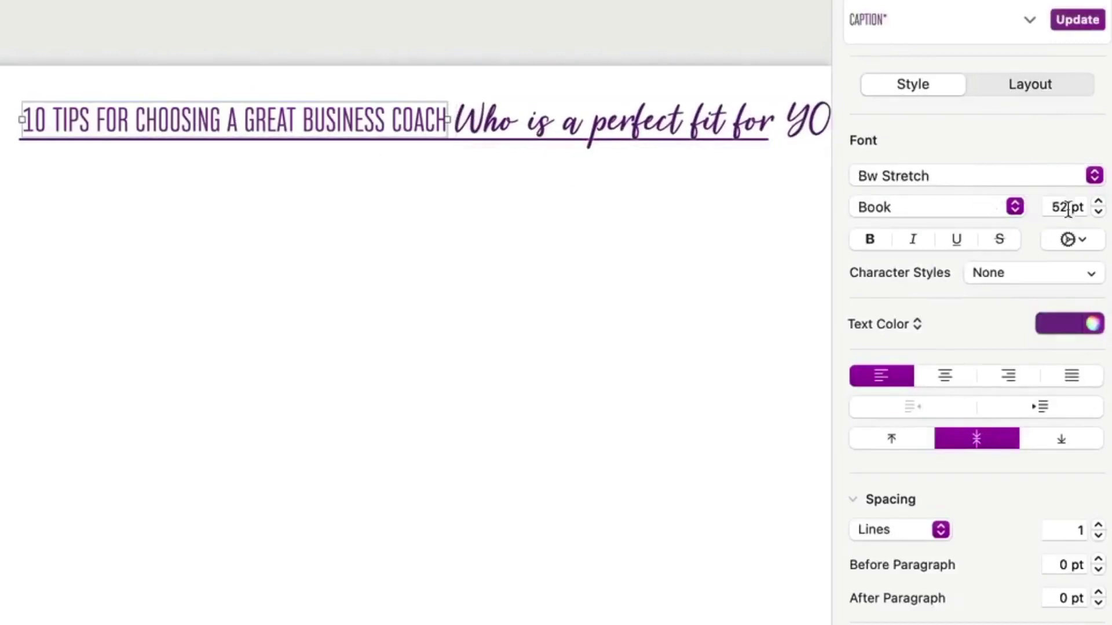
pyautogui.click(1098, 212)
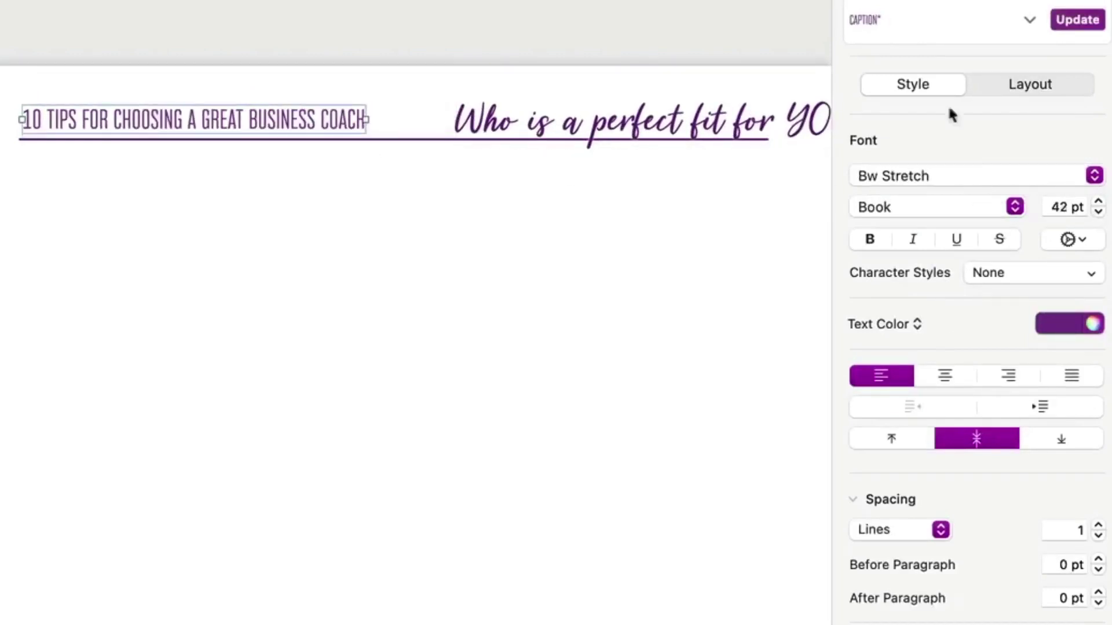
pyautogui.moveTo(738, 93); pyautogui.dragTo(650, 96)
pyautogui.click(564, 258)
# Undo the trial move and font size changes on the header's tagline and title
pyautogui.press('super+z')
pyautogui.press('super+z')
pyautogui.press('super+z')
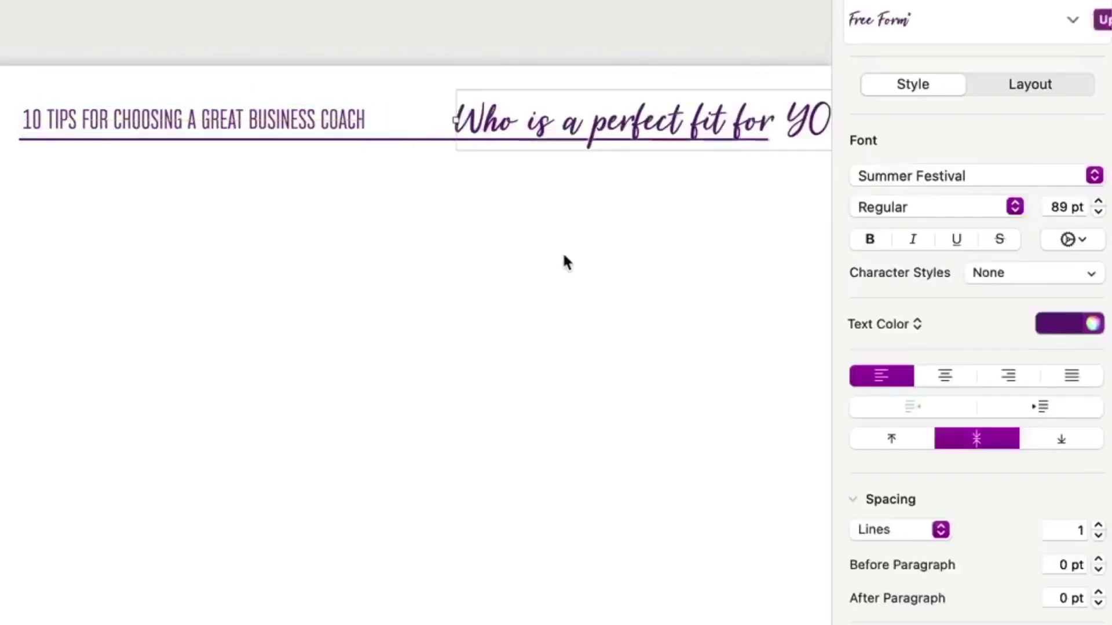
pyautogui.press('super+z')
pyautogui.press('super+z')
pyautogui.press('super+z')
pyautogui.press('super+z')
pyautogui.press('super+z')
pyautogui.press('super+z')
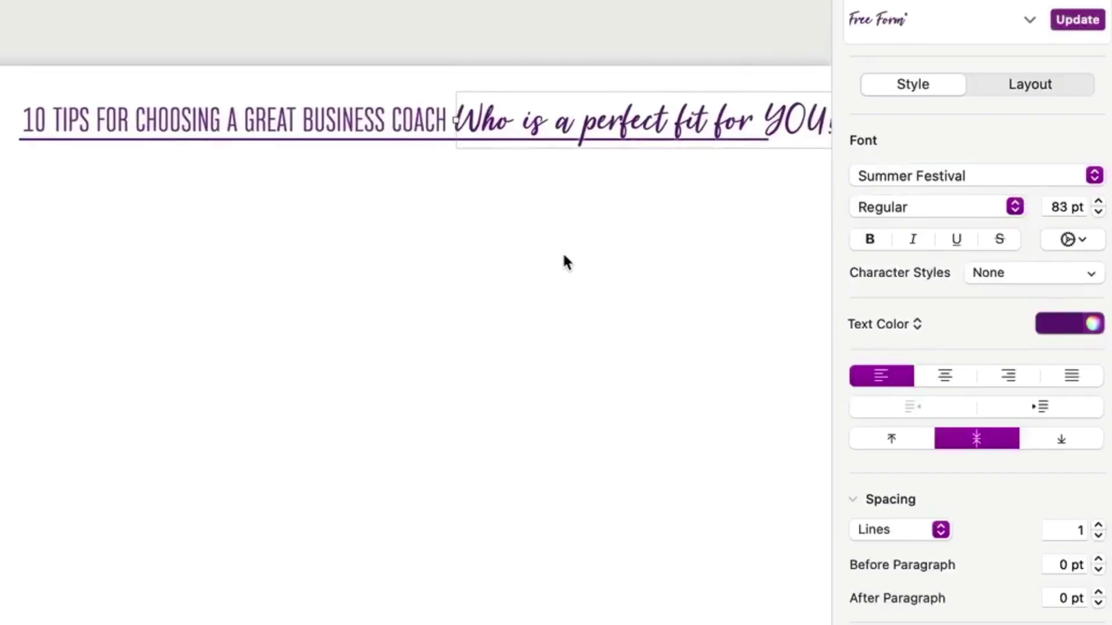
pyautogui.press('super+z')
pyautogui.press('super+z')
pyautogui.press('super+z')
pyautogui.press('super+z')
pyautogui.press('super+z')
pyautogui.press('super+z')
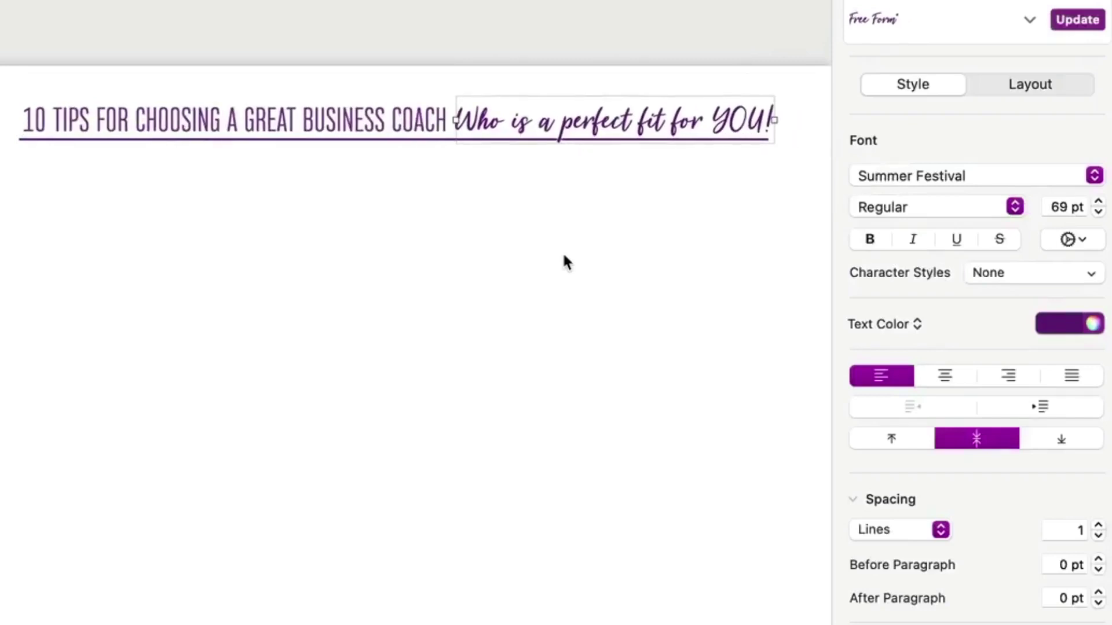
pyautogui.click(566, 262)
# Select the complete header on slide 3 and paste a copy of it onto slides 4, 5, 6 and 7
pyautogui.click(481, 131)
pyautogui.click(334, 345)
pyautogui.moveTo(766, 273); pyautogui.dragTo(32, 50)
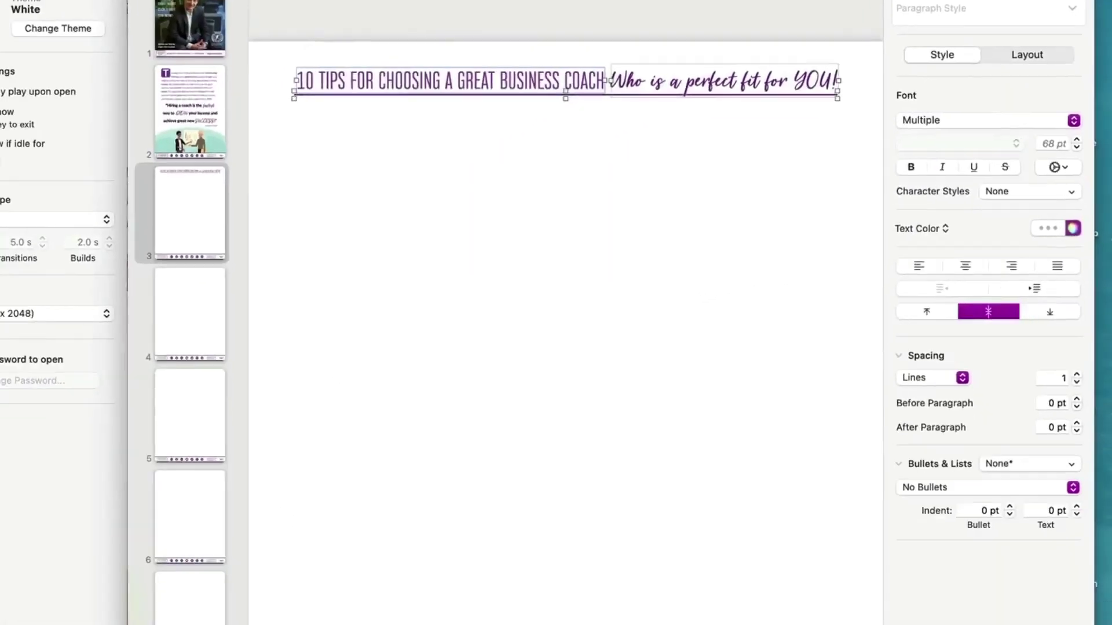
pyautogui.click(231, 296)
pyautogui.press('super+v')
pyautogui.click(210, 408)
pyautogui.press('super+v')
pyautogui.click(217, 495)
pyautogui.press('super+v')
pyautogui.click(212, 573)
pyautogui.press('super+v')
# Copy the Tip 1 heading and its paragraph from the sample document and paste them onto slide 3
pyautogui.click(207, 167)
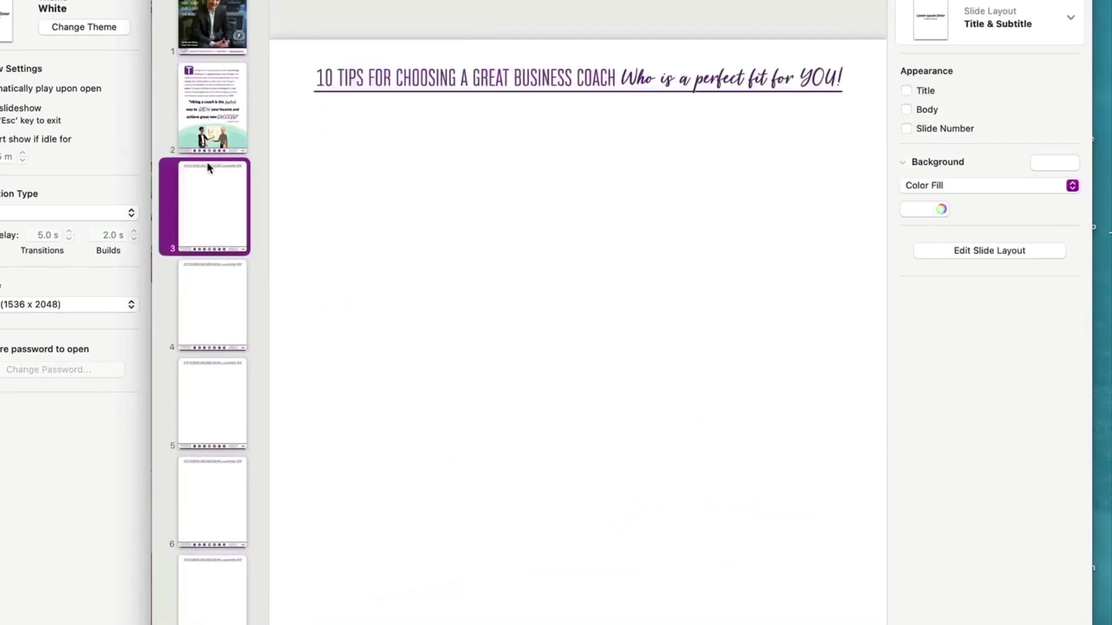
pyautogui.press('super+grave')
pyautogui.press('super+v')
# Examine the font, weight, size and color of the Tip 1 heading on slide 3
pyautogui.click(499, 153)
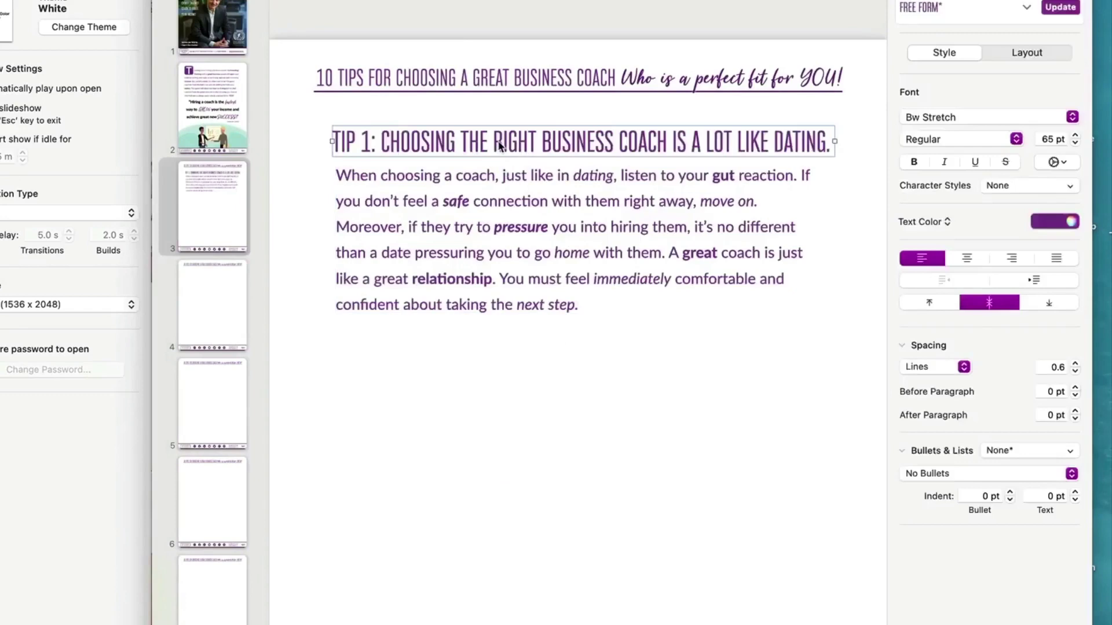
pyautogui.doubleClick(499, 152)
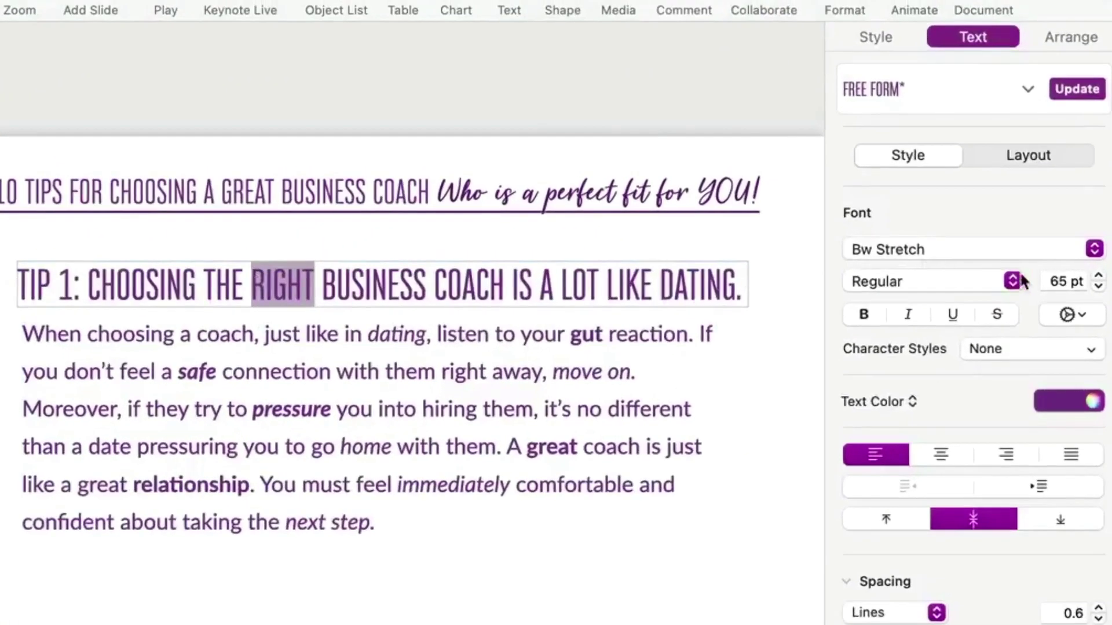
pyautogui.click(743, 493)
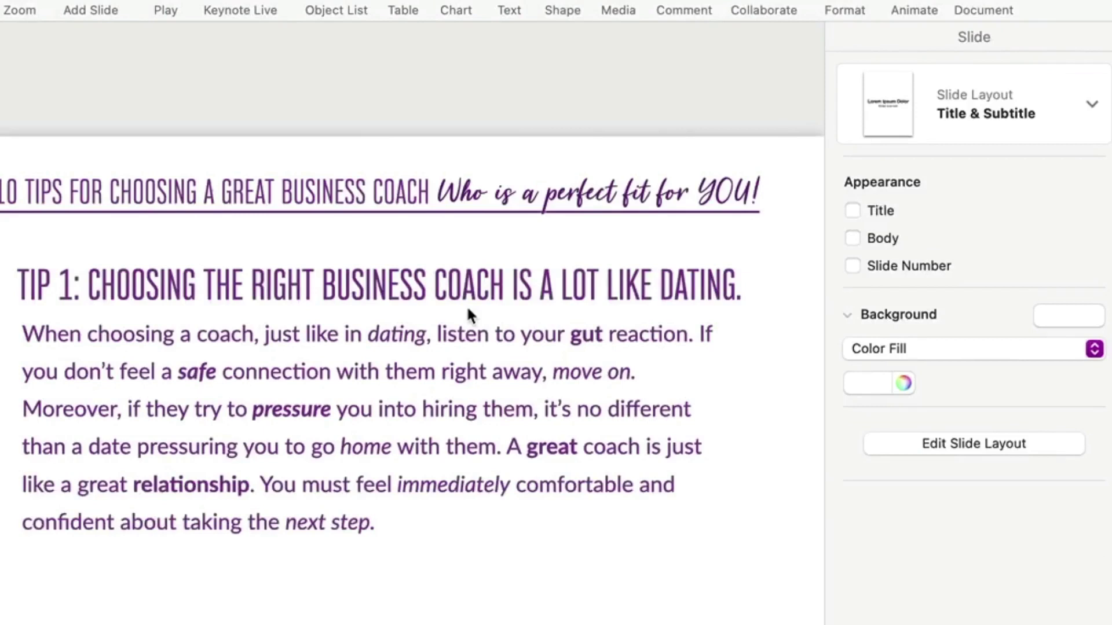
pyautogui.click(52, 285)
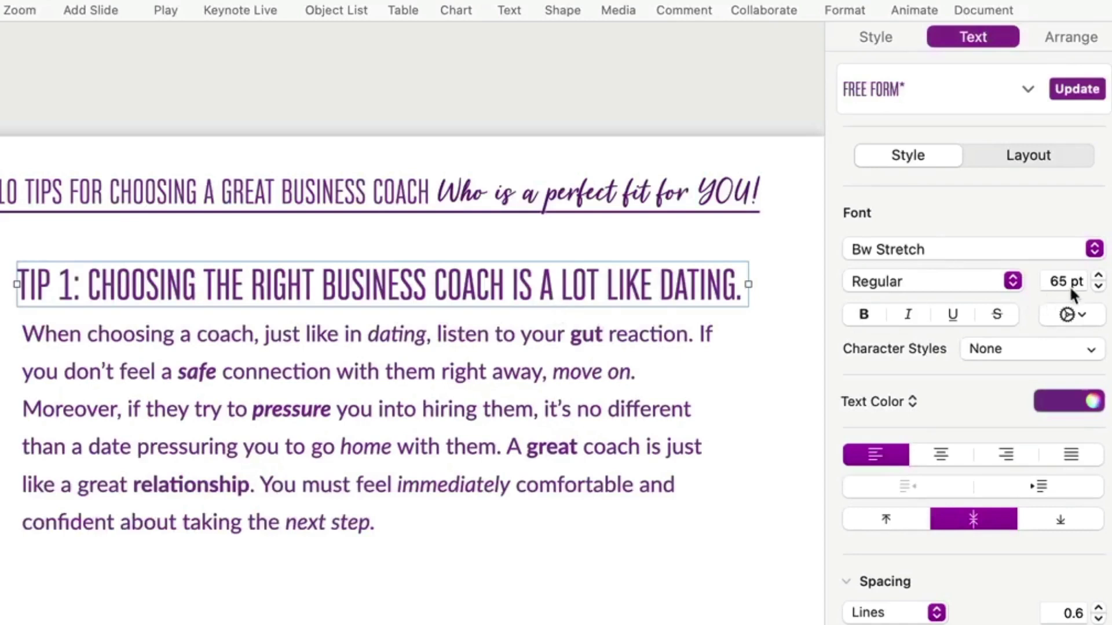
# Examine the font, weight, size and style of the Tip 1 paragraph and its italic, bold and bold-italic words
pyautogui.click(244, 422)
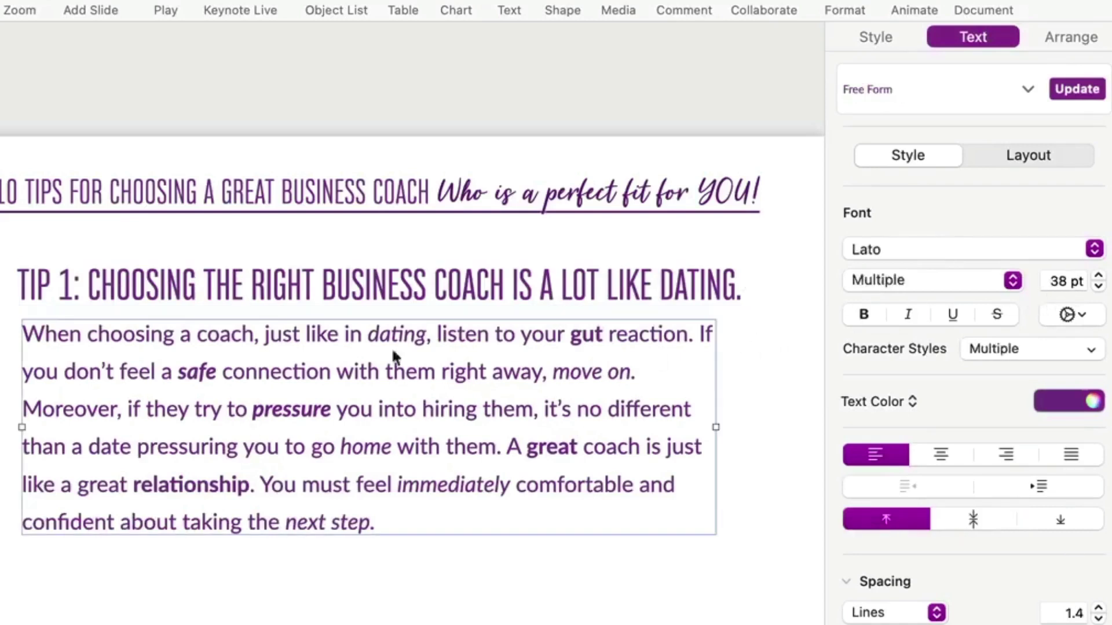
pyautogui.doubleClick(166, 336)
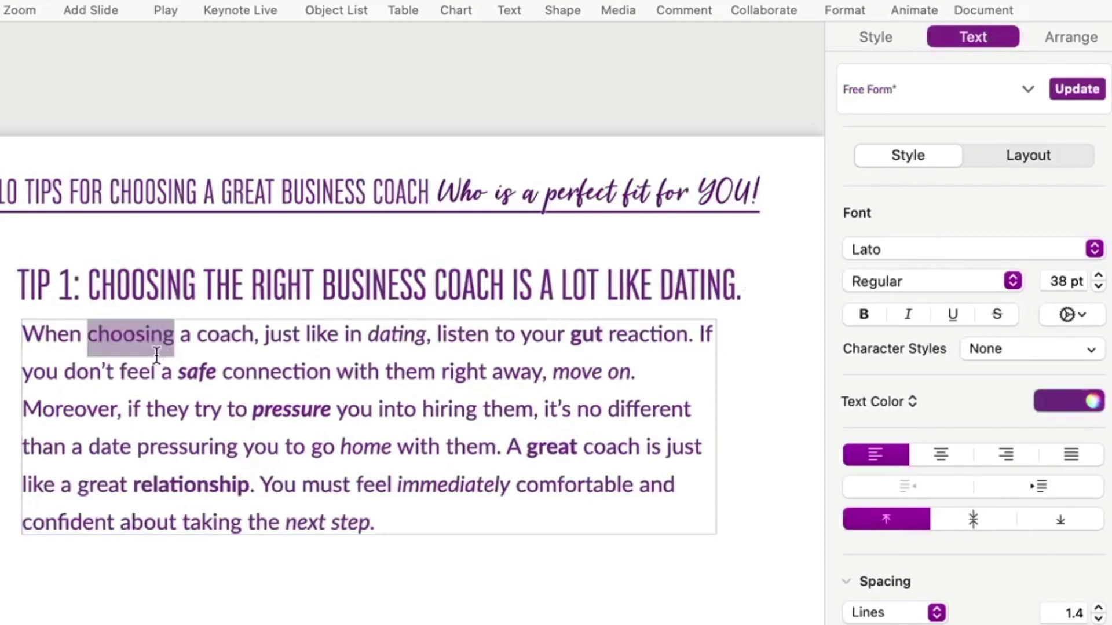
pyautogui.doubleClick(399, 333)
pyautogui.doubleClick(587, 336)
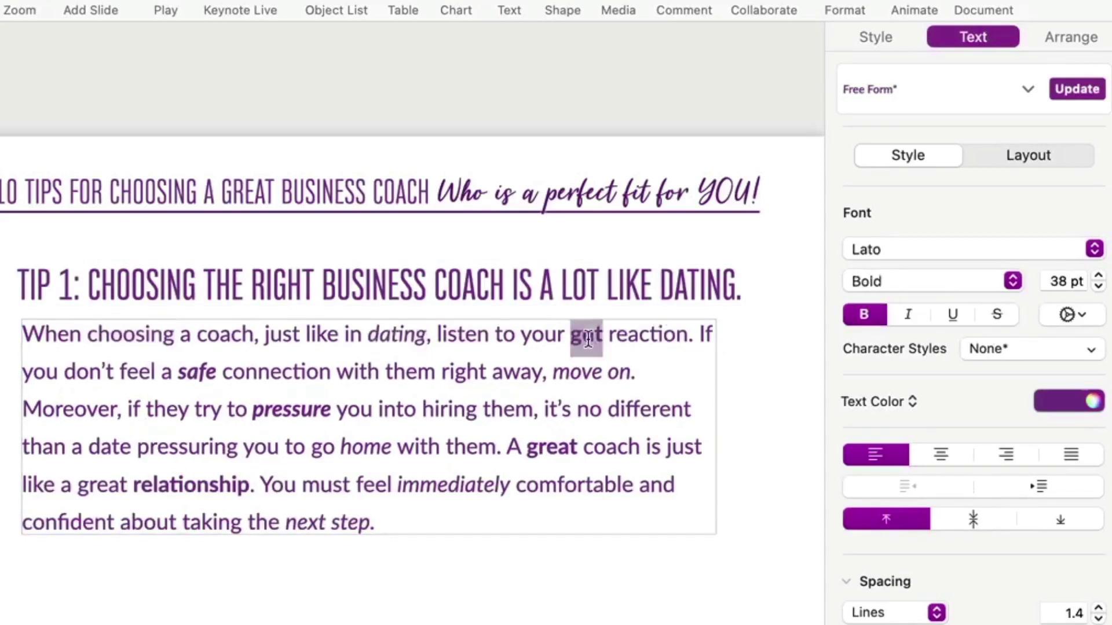
pyautogui.doubleClick(200, 373)
pyautogui.click(254, 579)
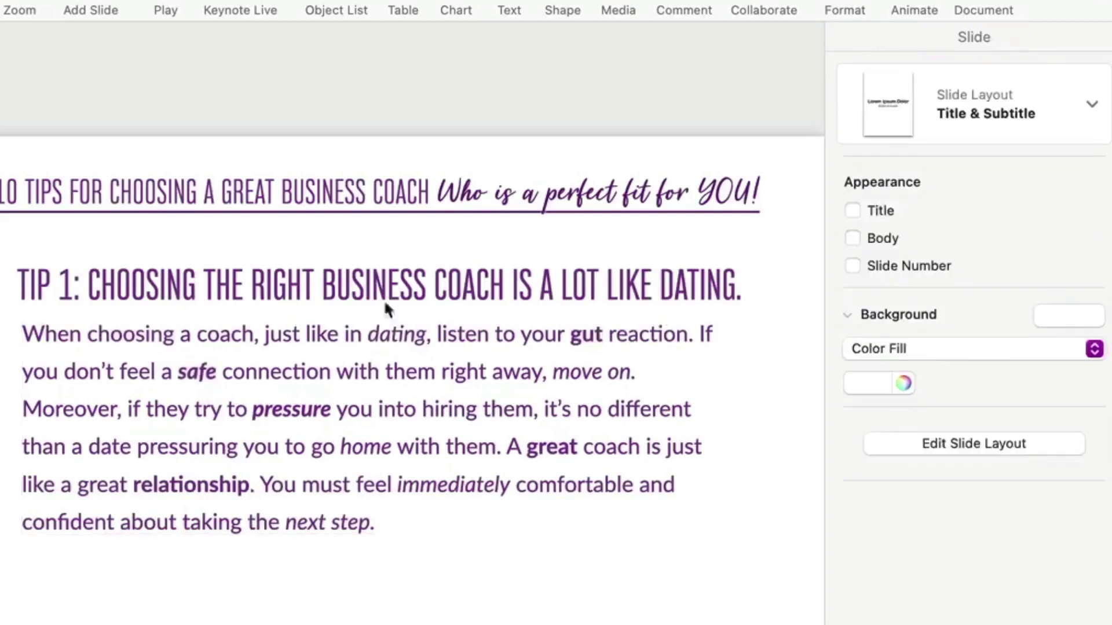
# Try the whole Tip 1 paragraph in a single regular weight and undo the change
pyautogui.click(503, 469)
pyautogui.click(882, 281)
pyautogui.click(884, 285)
pyautogui.click(536, 613)
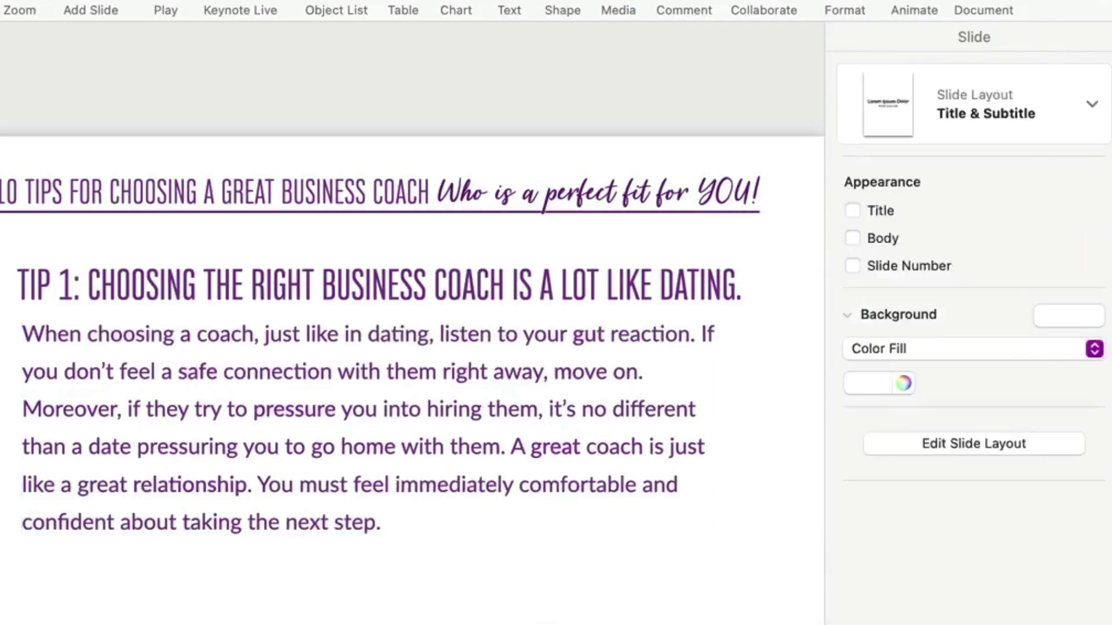
pyautogui.press('super+z')
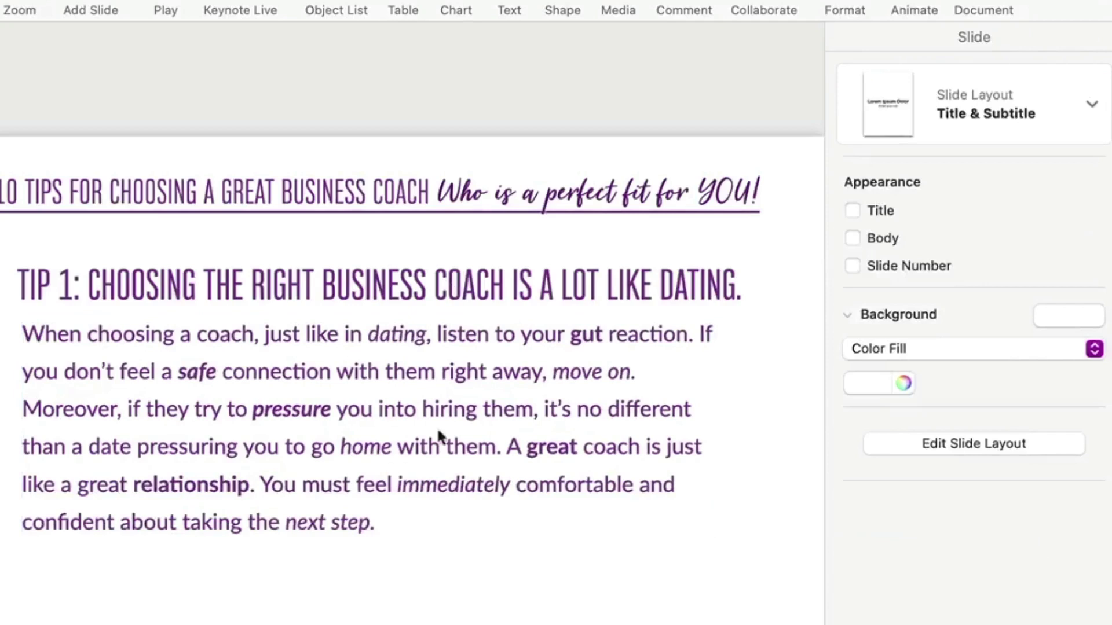
# Examine the size and X/Y position of the Tip 1 heading and its paragraph on slide 3
pyautogui.click(366, 289)
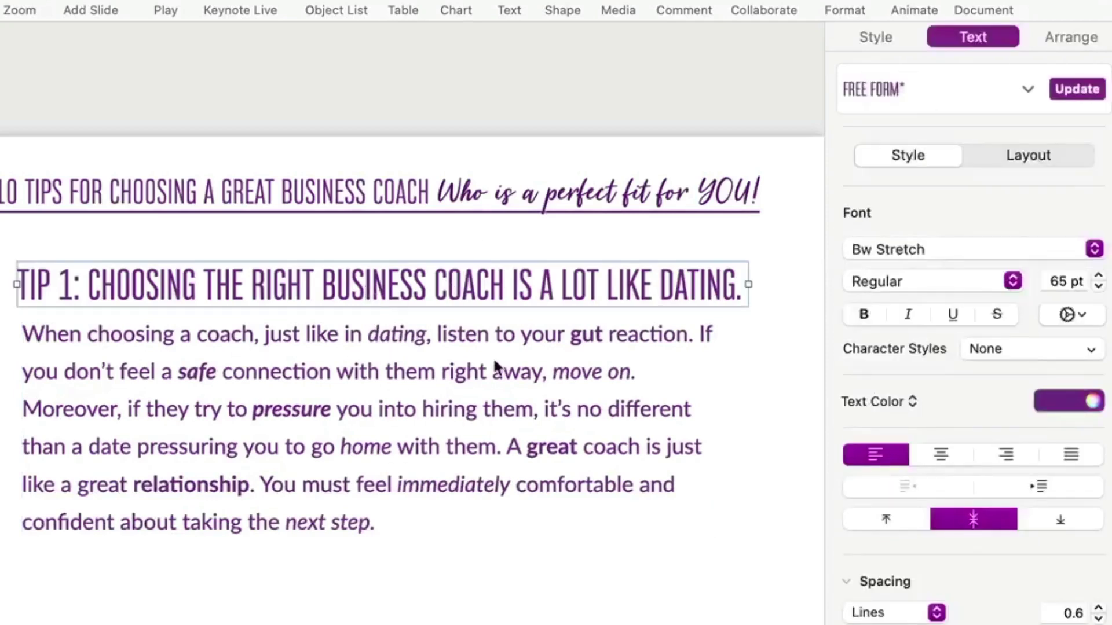
pyautogui.click(1053, 42)
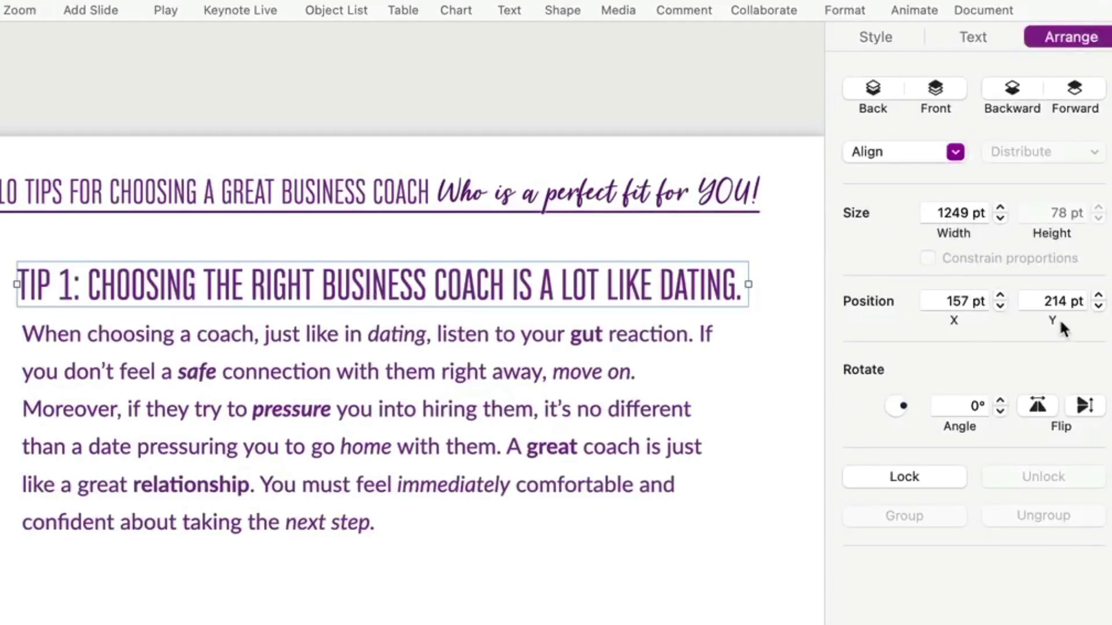
pyautogui.click(372, 468)
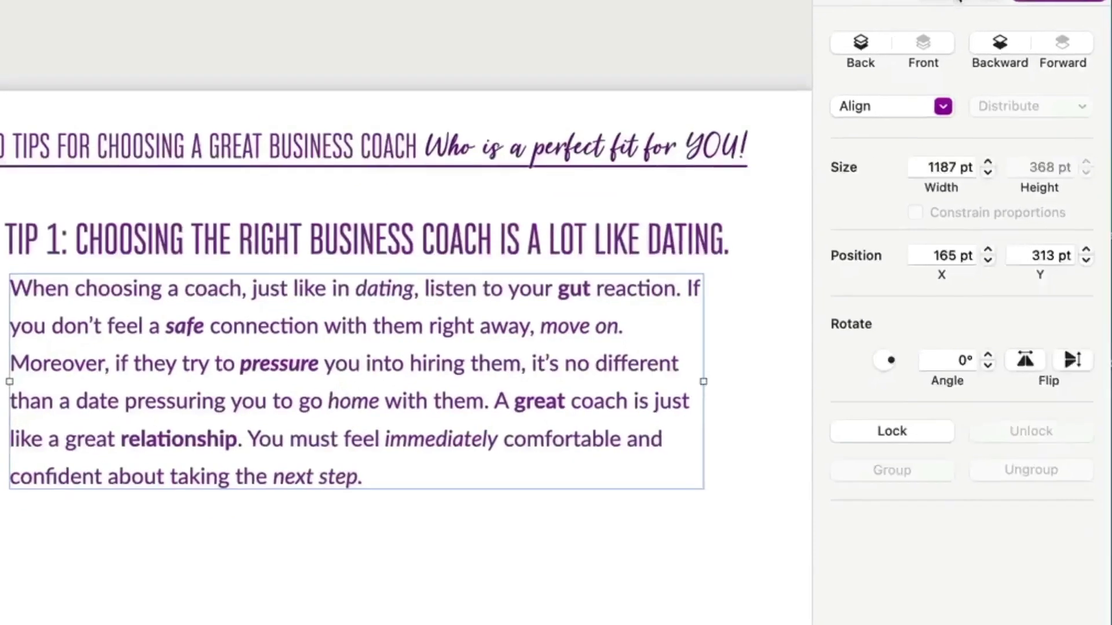
# Try middle and bottom vertical text alignment on the Tip 1 paragraph and return it to top alignment
pyautogui.click(972, 37)
pyautogui.click(875, 37)
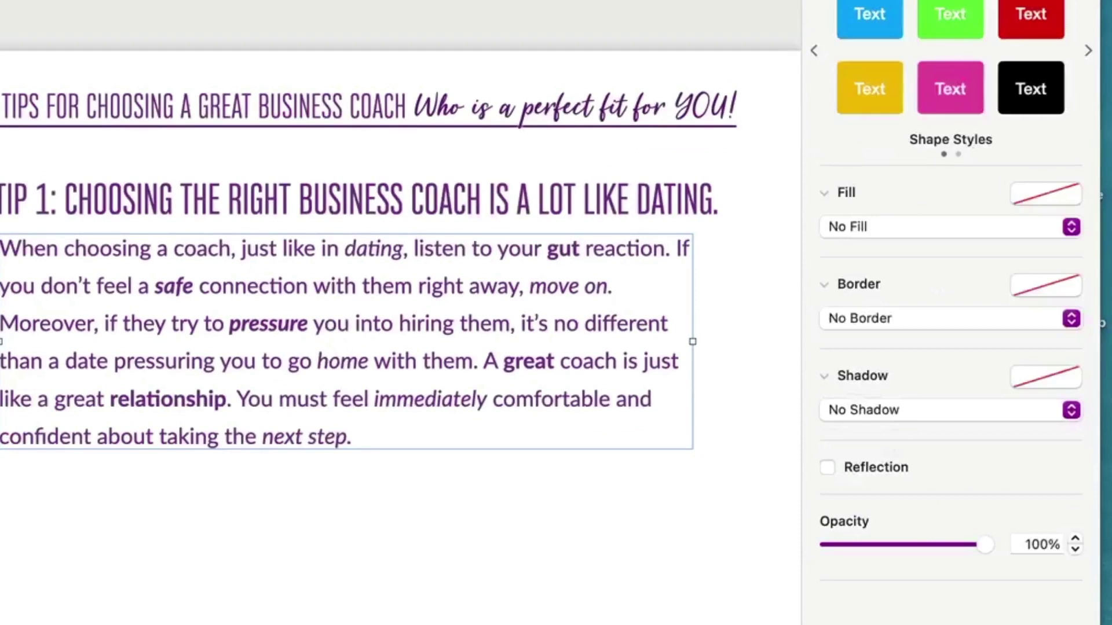
pyautogui.click(918, 1)
pyautogui.click(888, 69)
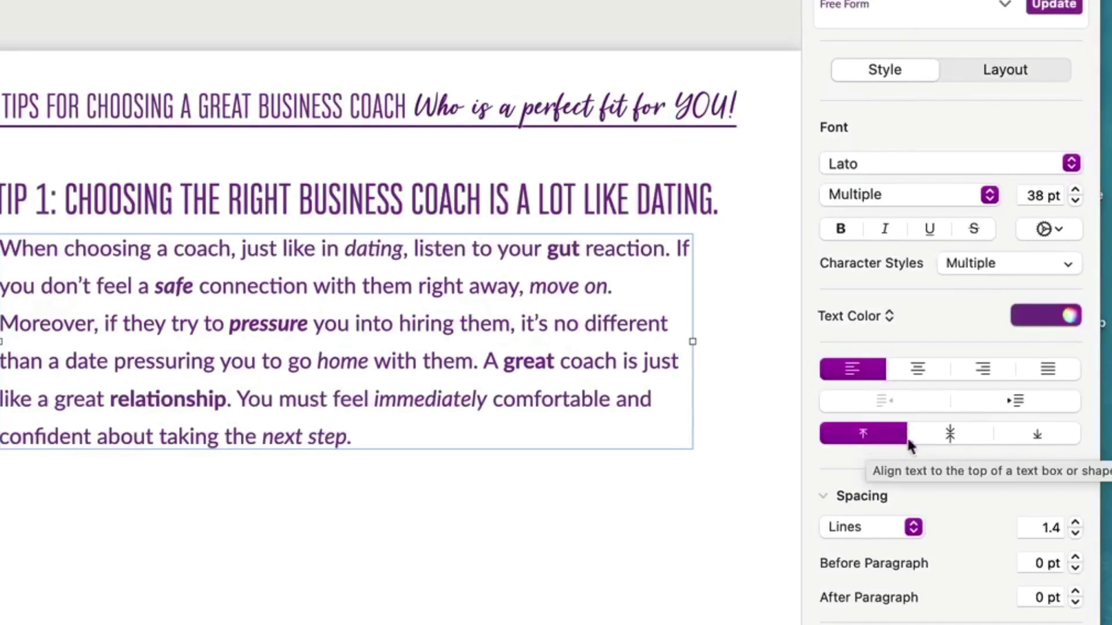
pyautogui.click(947, 439)
pyautogui.click(1045, 445)
pyautogui.click(452, 428)
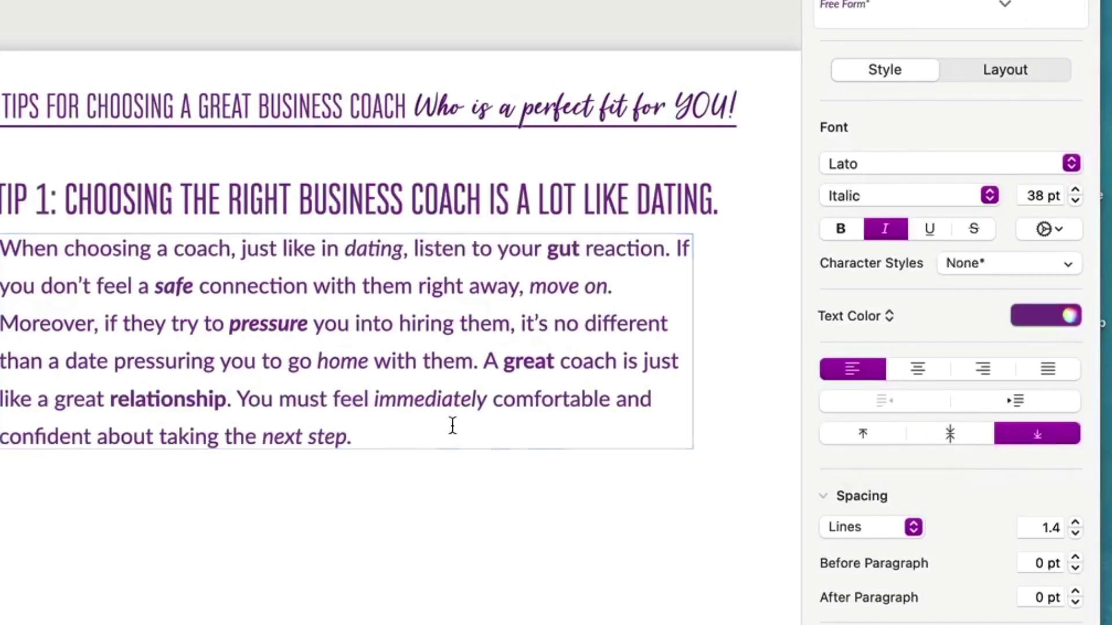
pyautogui.click(898, 431)
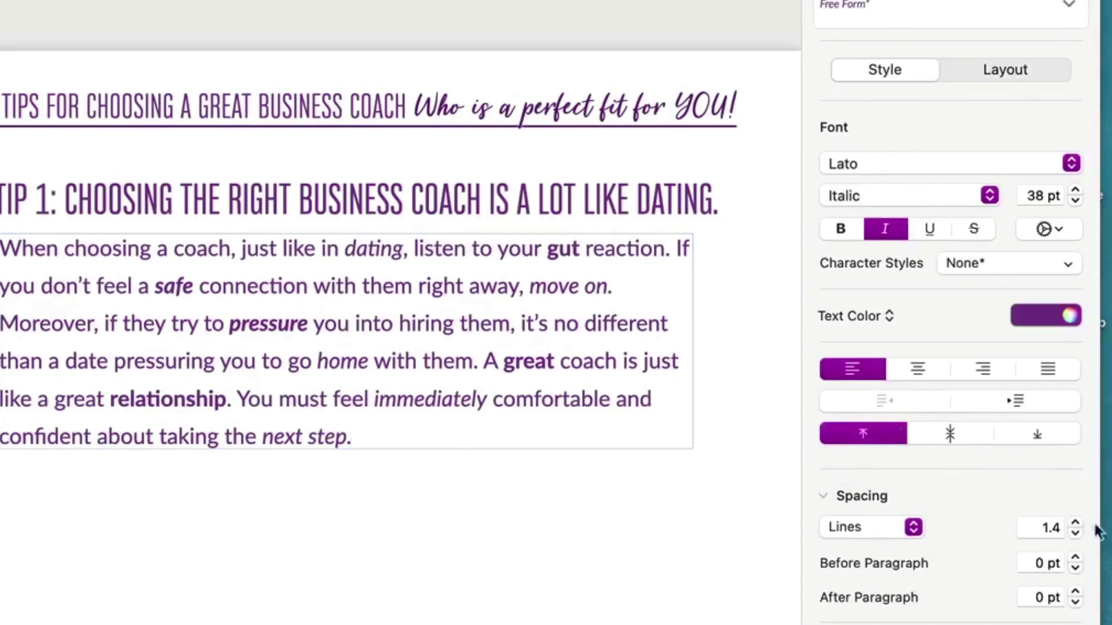
# Paste the "In your free session, a GREAT coach offers help" quote with its attribution below the Tip 1 paragraph on slide 3
pyautogui.click(442, 562)
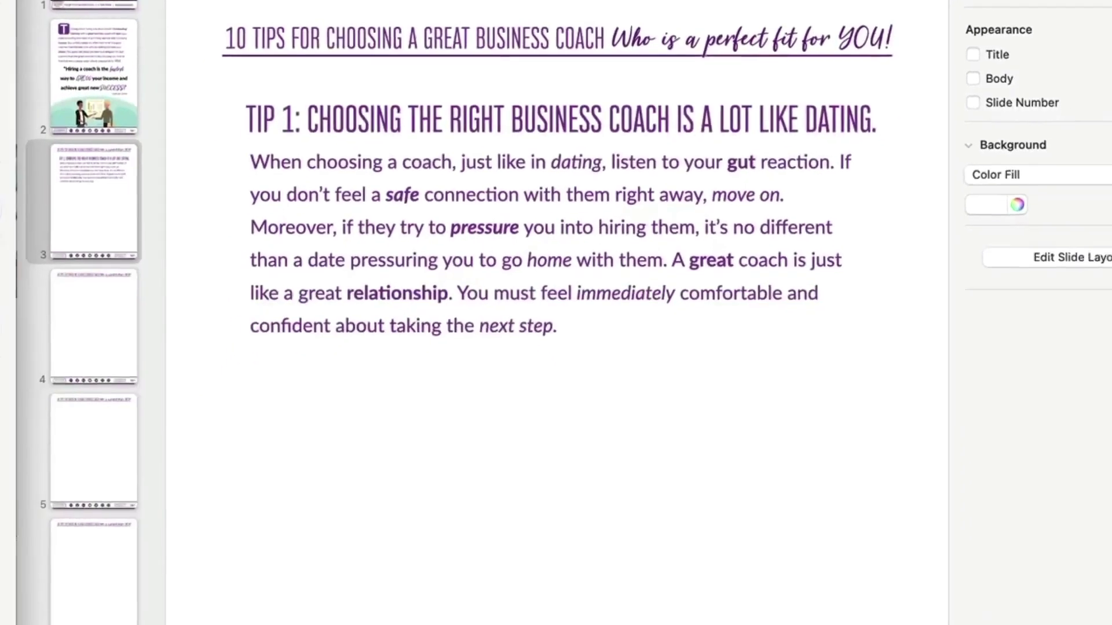
pyautogui.press('super+v')
pyautogui.click(472, 571)
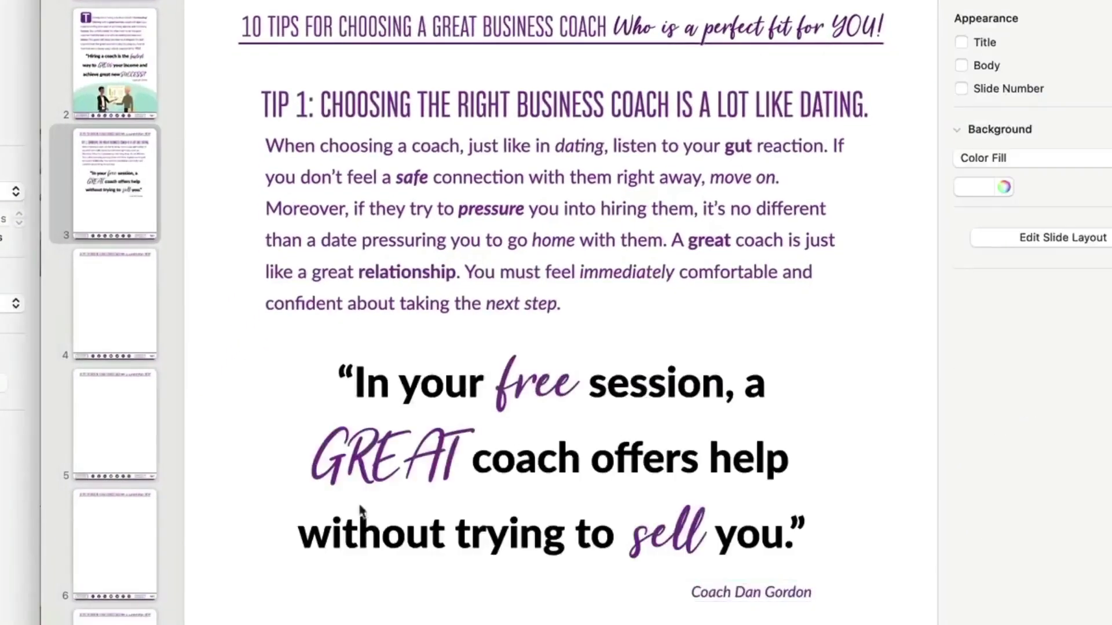
pyautogui.click(550, 103)
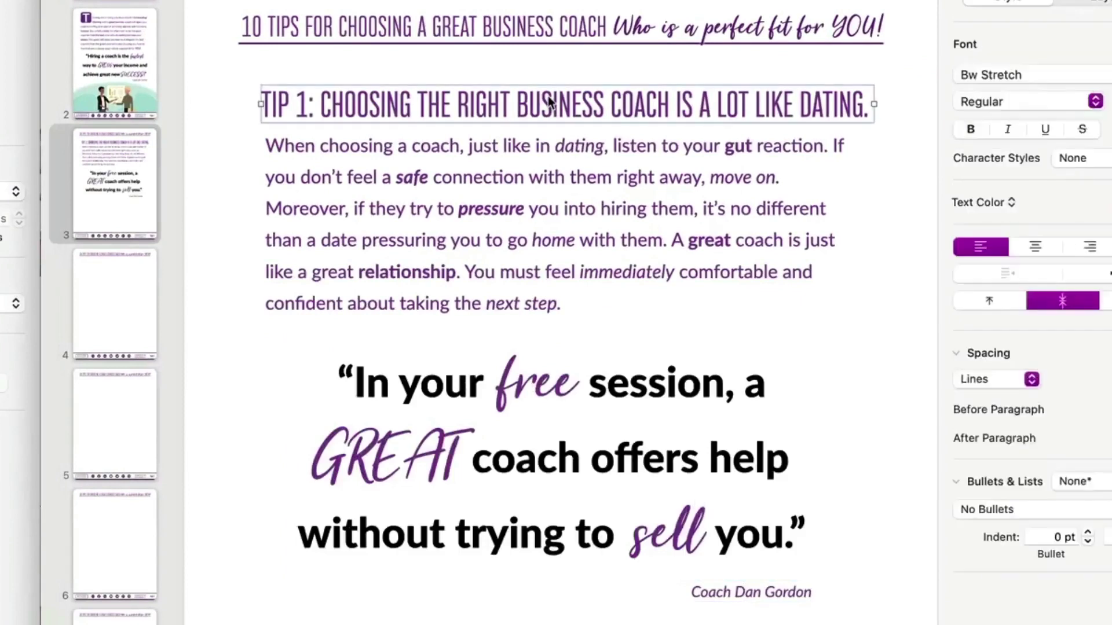
pyautogui.click(561, 388)
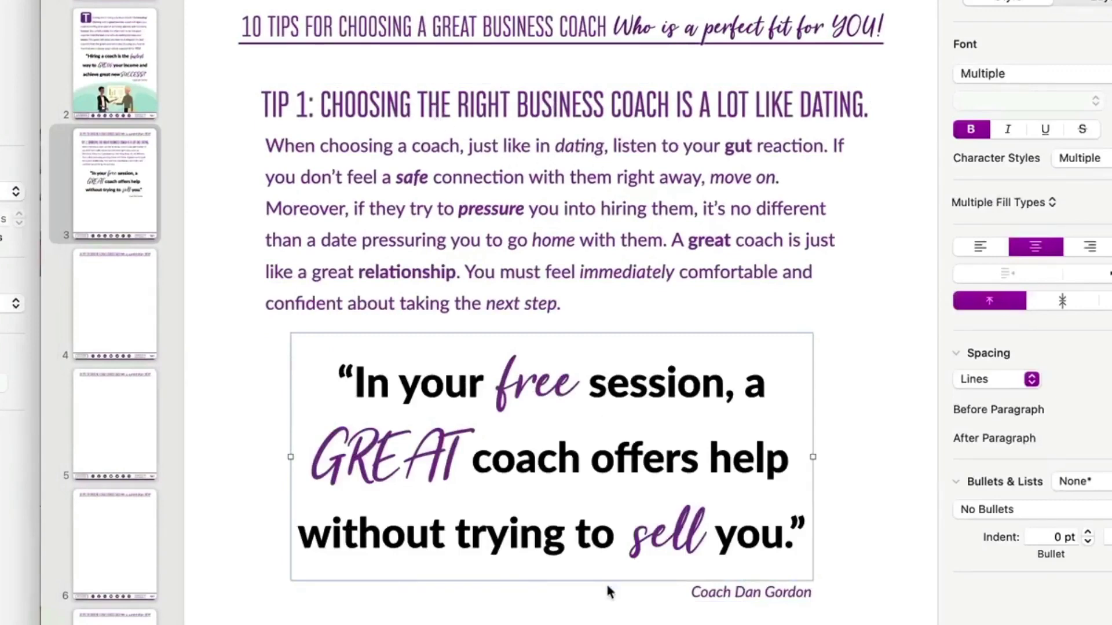
# Copy the Tip 2 heading and its paragraph from the sample document and paste them below the quote on slide 3
pyautogui.press('super+grave')
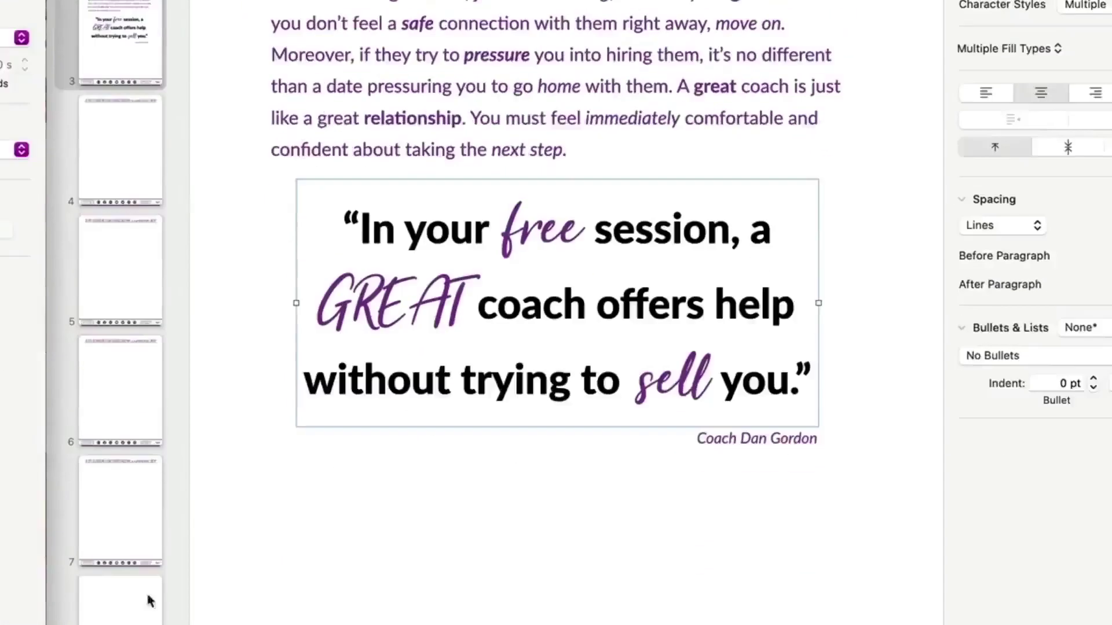
pyautogui.click(346, 360)
pyautogui.write('TIP 2: YOUR FREE SESSION SHOULD NEVER BE A SALES PITCH. Most coaches will offer you a free session. However, if that session feels like a sales pitch, walk away! They only want your money and have no intention of helping you. Great coaches love providing people with help for growing their business even when they aren’t being paid for it. Your coach should give you at least five new ideas for increasing your income during your free session. If they don’t provide excellent advice, don’t sign up with them!')
pyautogui.click(325, 614)
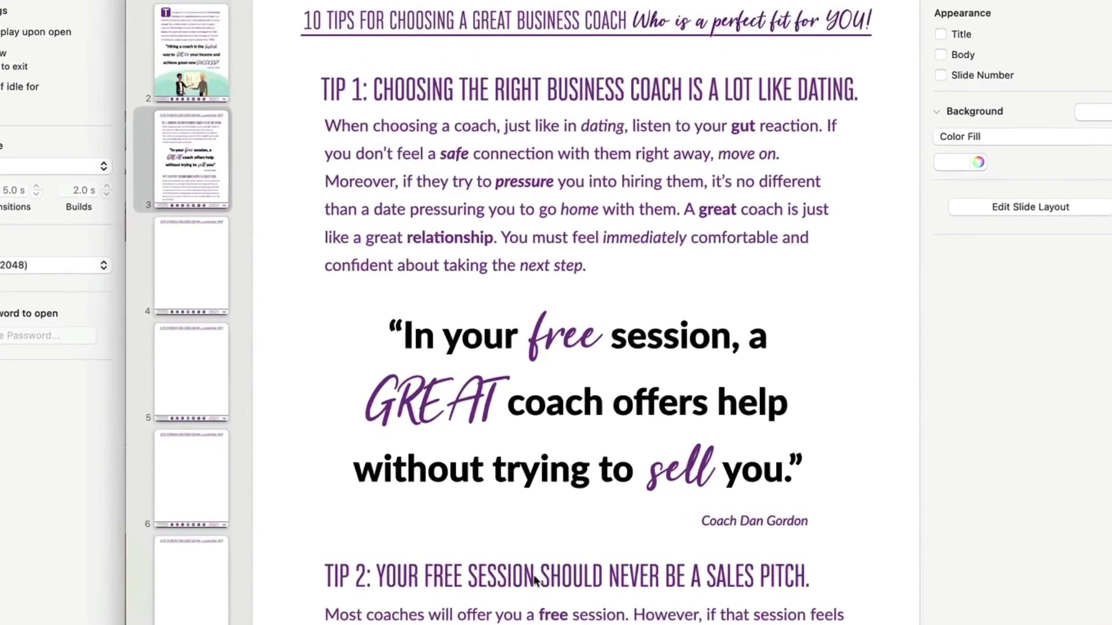
# Remove the pasted Tip 2 heading and paragraph from slide 3
pyautogui.click(563, 428)
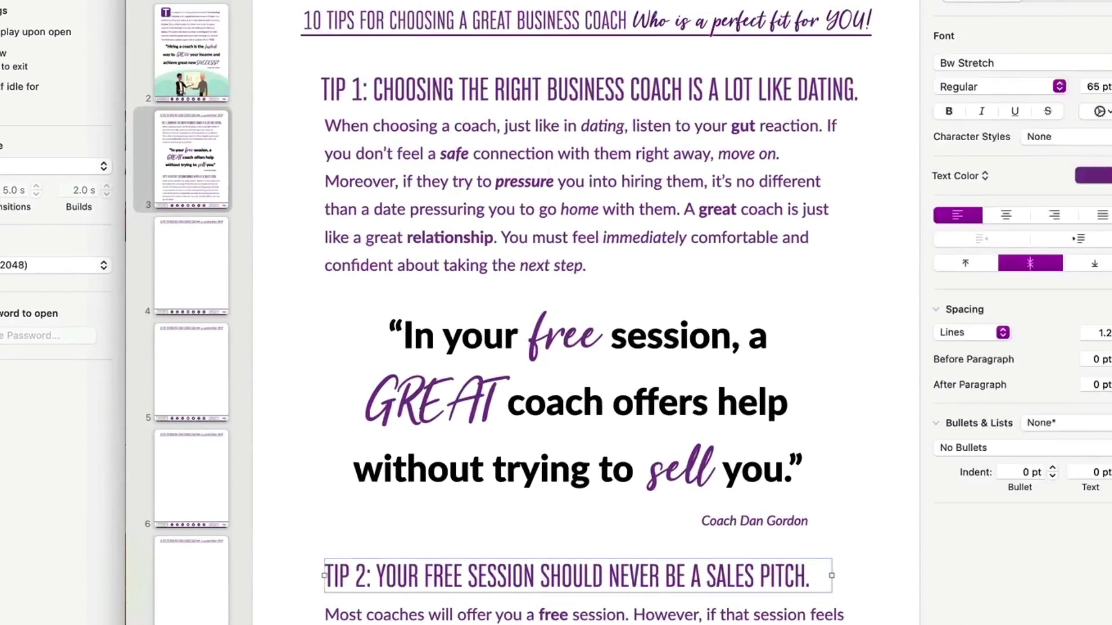
pyautogui.keyDown('shift'); pyautogui.click(563, 487); pyautogui.keyUp('shift')
pyautogui.press('super+x')
# Duplicate the Tip 1 heading and paragraph together and place the copies between the quote and the footer on slide 3
pyautogui.click(499, 95)
pyautogui.keyDown('shift'); pyautogui.click(512, 143); pyautogui.keyUp('shift')
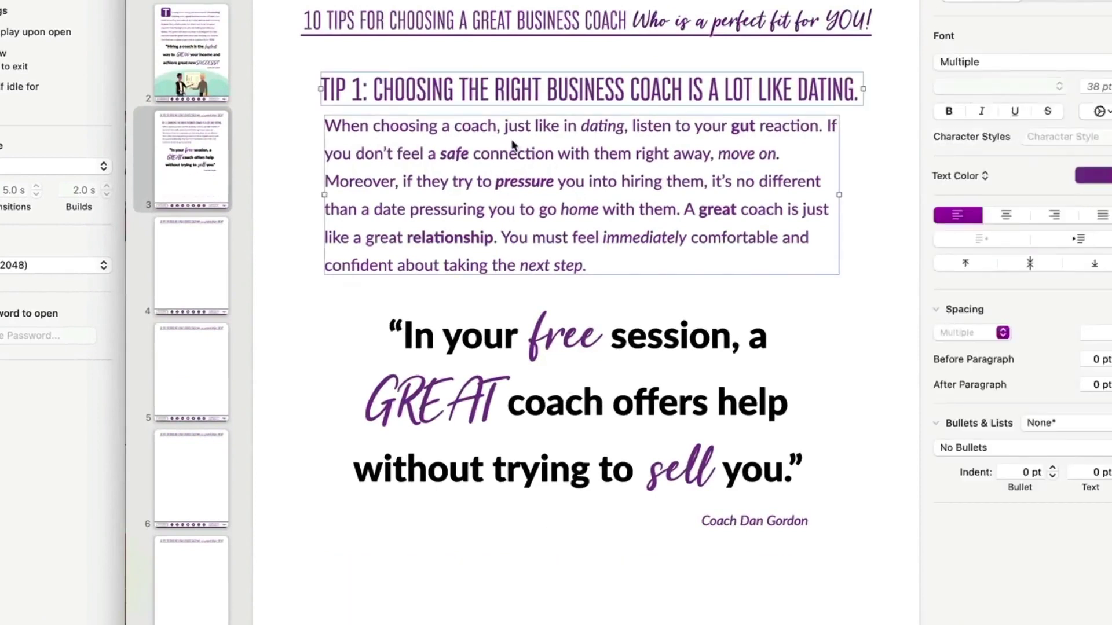
pyautogui.moveTo(513, 131); pyautogui.dragTo(538, 624)
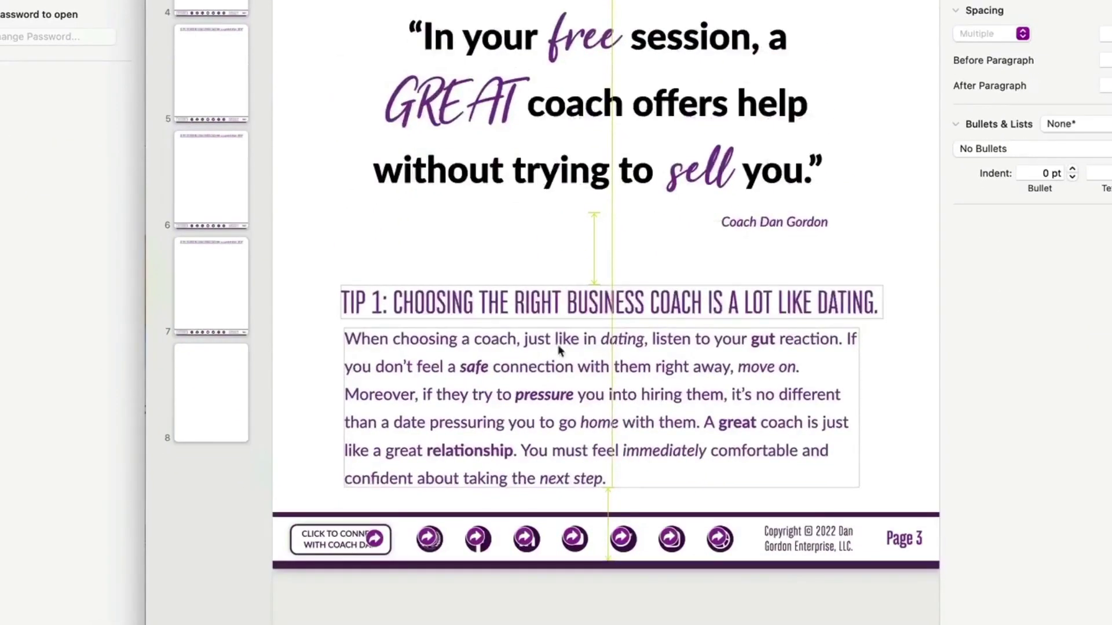
pyautogui.moveTo(557, 345)
pyautogui.mouseDown()
pyautogui.moveTo(581, 347)
pyautogui.moveTo(561, 347)
pyautogui.moveTo(561, 332)
pyautogui.mouseUp()
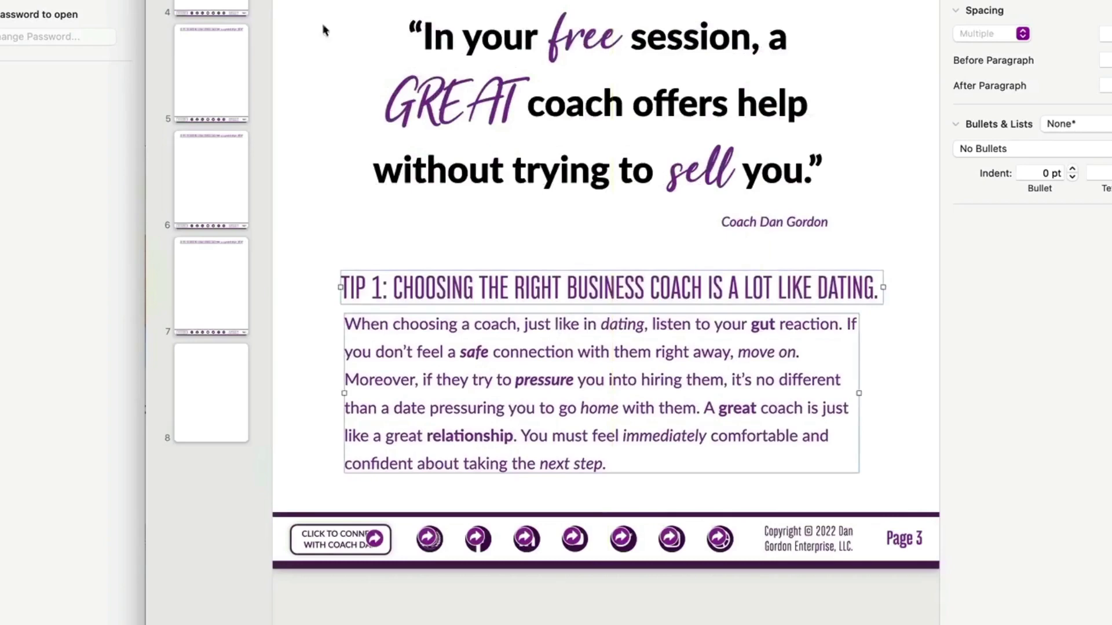
# Move the duplicated heading and paragraph out of line with each other and with the originals above the quote
pyautogui.moveTo(529, 377); pyautogui.dragTo(424, 392)
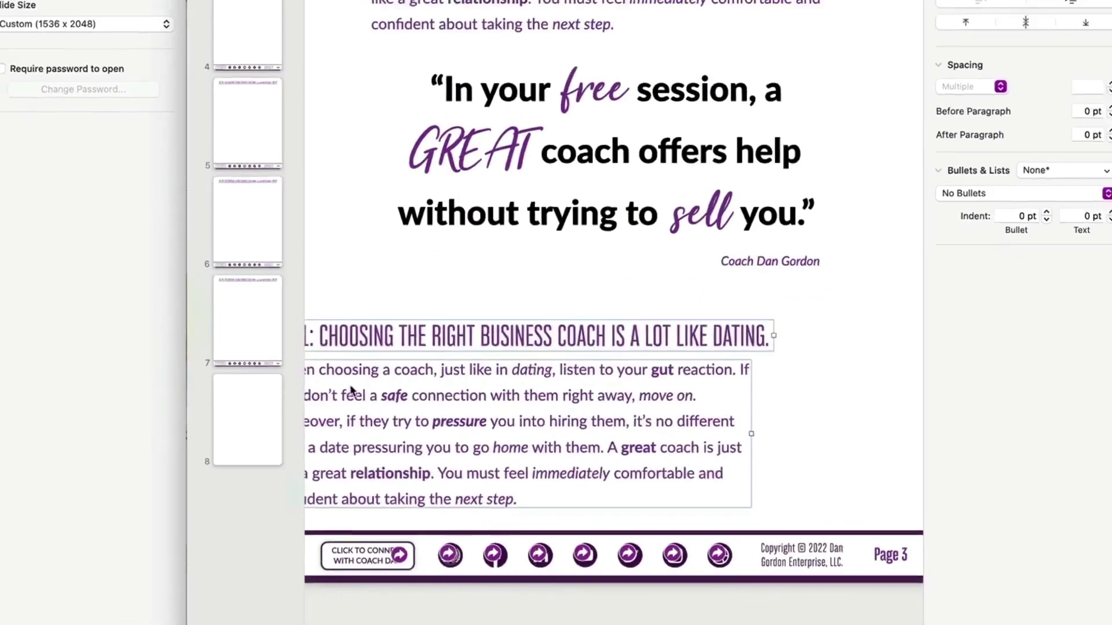
pyautogui.moveTo(361, 308); pyautogui.dragTo(519, 308)
pyautogui.click(378, 301)
pyautogui.moveTo(483, 433); pyautogui.dragTo(470, 430)
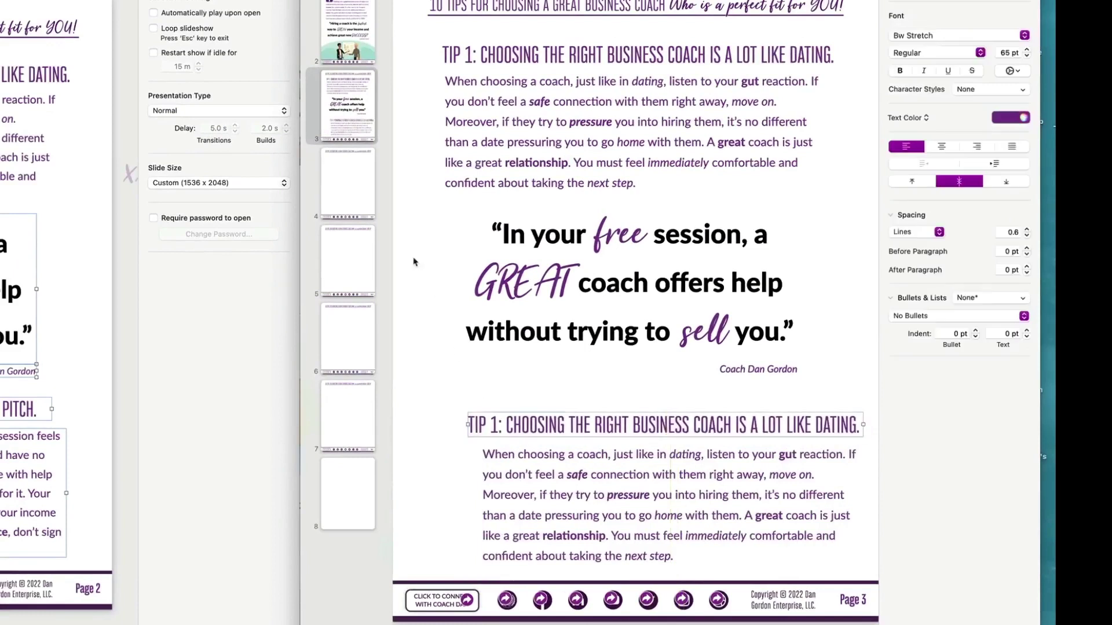
# Align both Tip 1 headings and both paragraphs on slide 3 to the left and shift all four together into place
pyautogui.moveTo(411, 48); pyautogui.dragTo(485, 138)
pyautogui.keyDown('shift'); pyautogui.click(482, 426); pyautogui.keyUp('shift')
pyautogui.keyDown('shift'); pyautogui.click(496, 503); pyautogui.keyUp('shift')
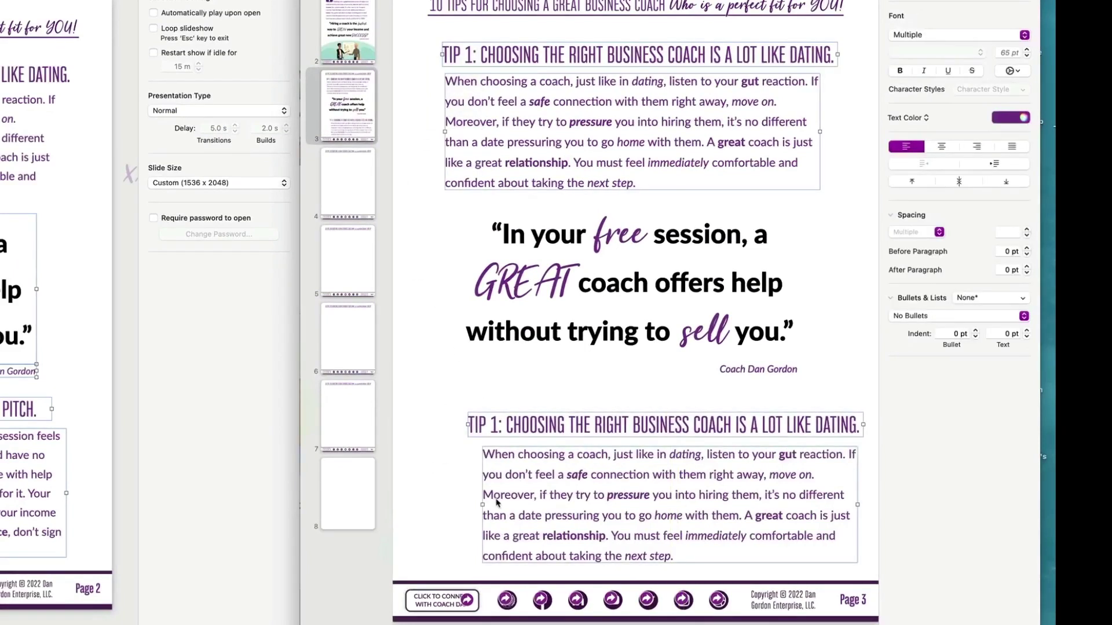
pyautogui.keyDown('shift'); pyautogui.click(542, 471); pyautogui.keyUp('shift')
pyautogui.keyDown('shift'); pyautogui.click(542, 471); pyautogui.keyUp('shift')
pyautogui.rightClick(541, 469)
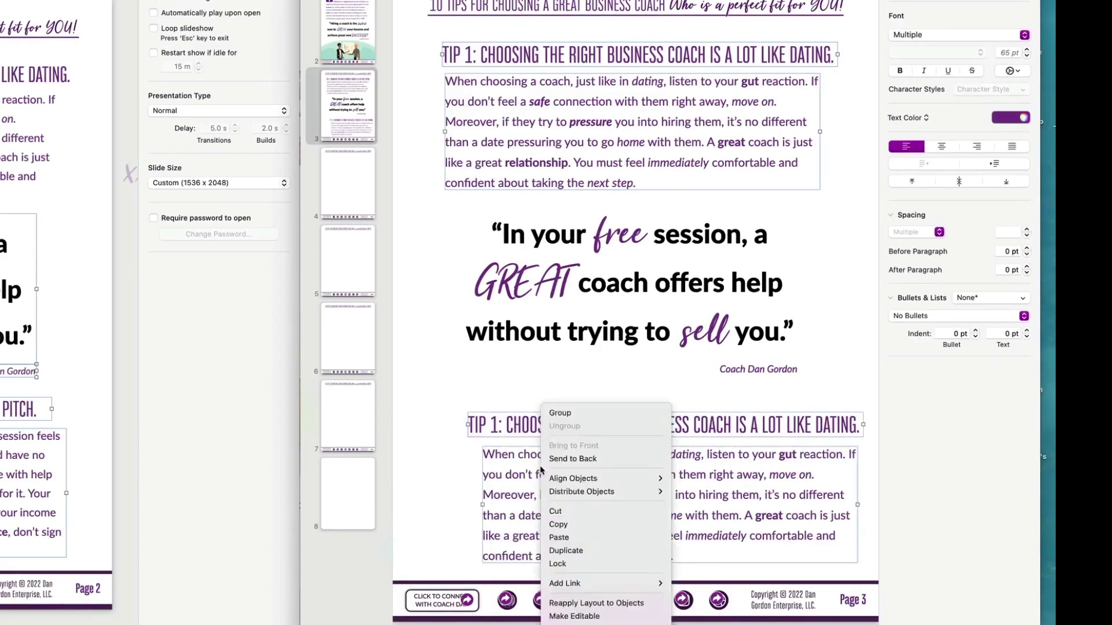
pyautogui.moveTo(570, 479)
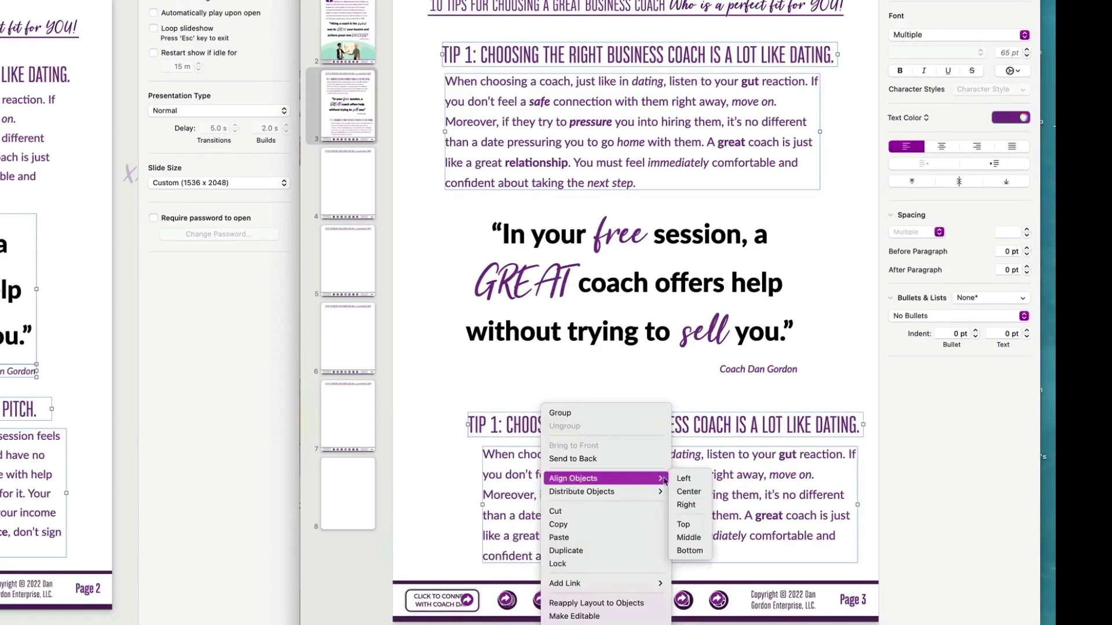
pyautogui.click(683, 479)
pyautogui.moveTo(557, 432); pyautogui.dragTo(562, 429)
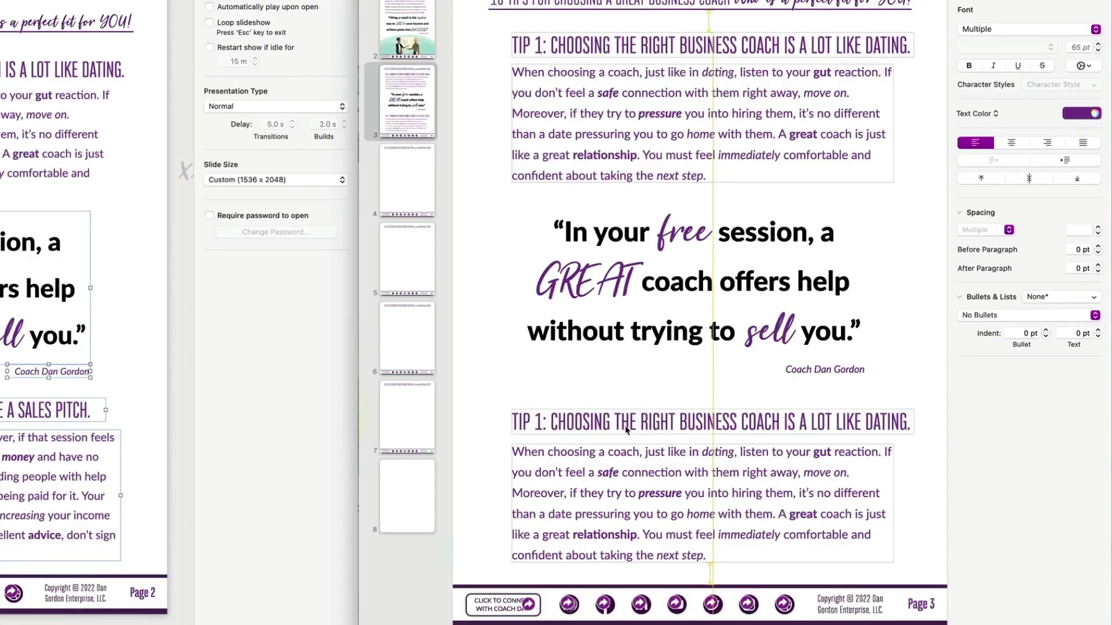
pyautogui.moveTo(626, 430); pyautogui.dragTo(626, 430)
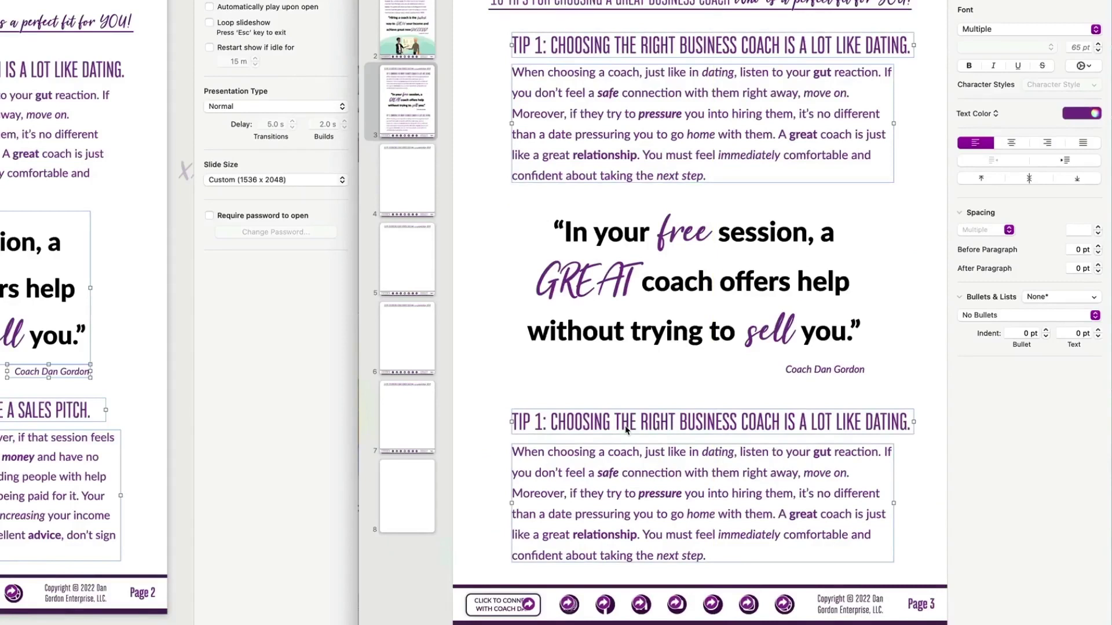
# Examine the font, weight, size and color of the quote's plain and script words and compare them with the Tip 1 paragraph text
pyautogui.click(594, 362)
pyautogui.click(633, 307)
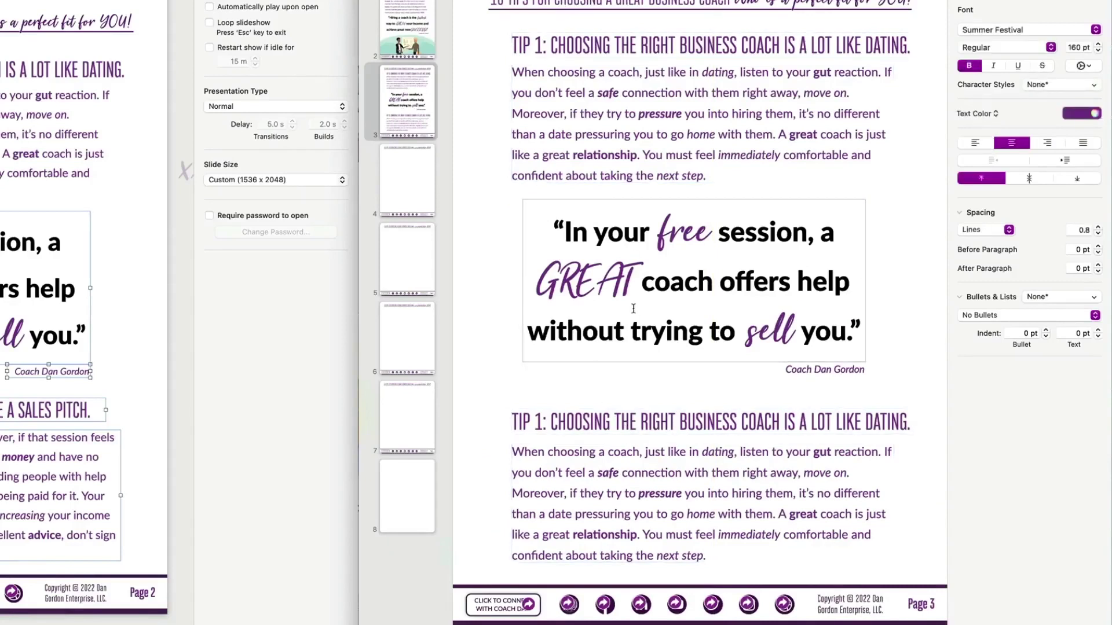
pyautogui.doubleClick(631, 228)
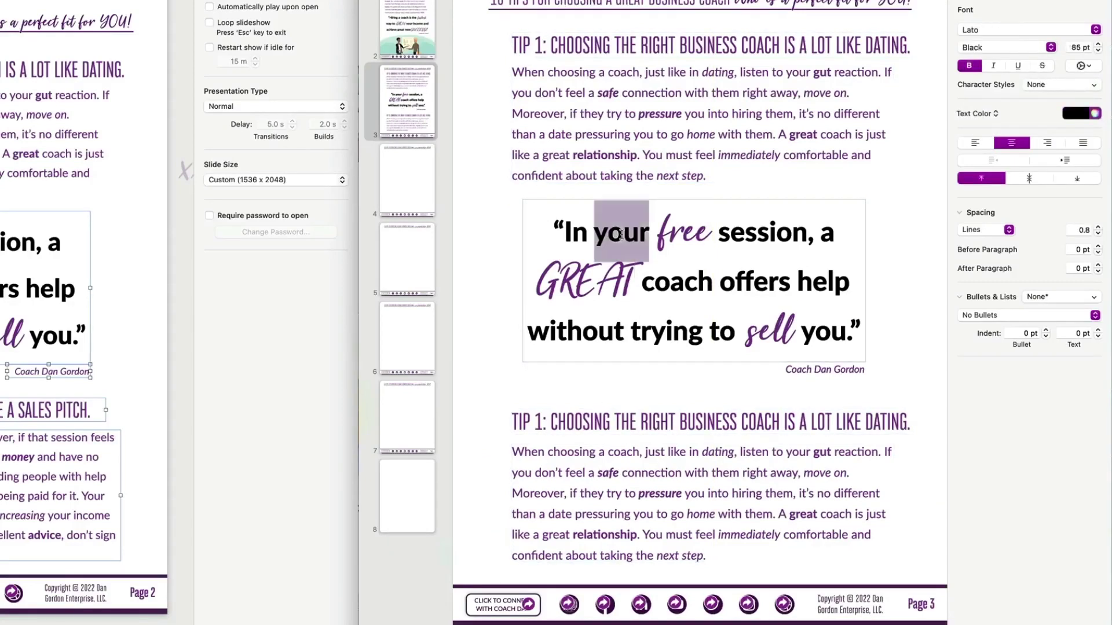
pyautogui.doubleClick(681, 235)
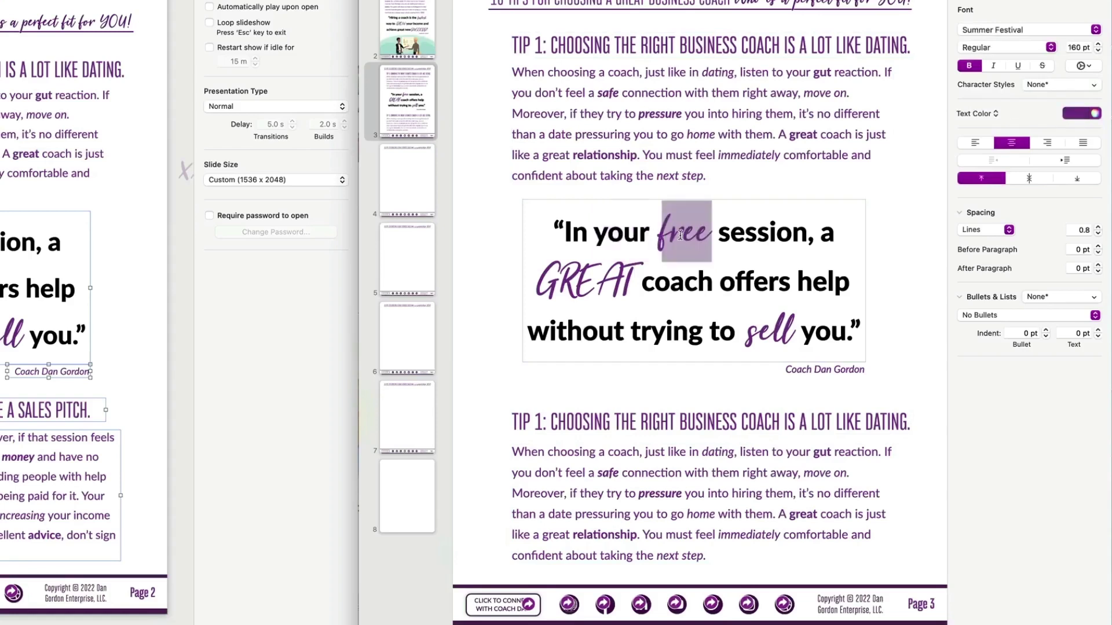
pyautogui.doubleClick(602, 240)
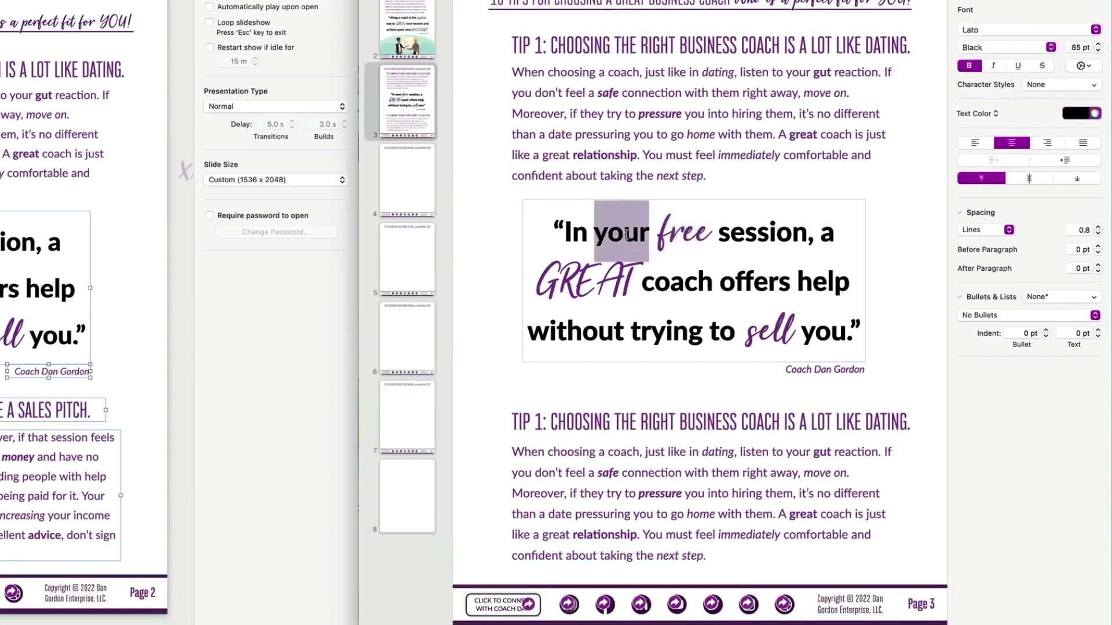
pyautogui.doubleClick(668, 234)
pyautogui.click(1077, 114)
pyautogui.doubleClick(651, 93)
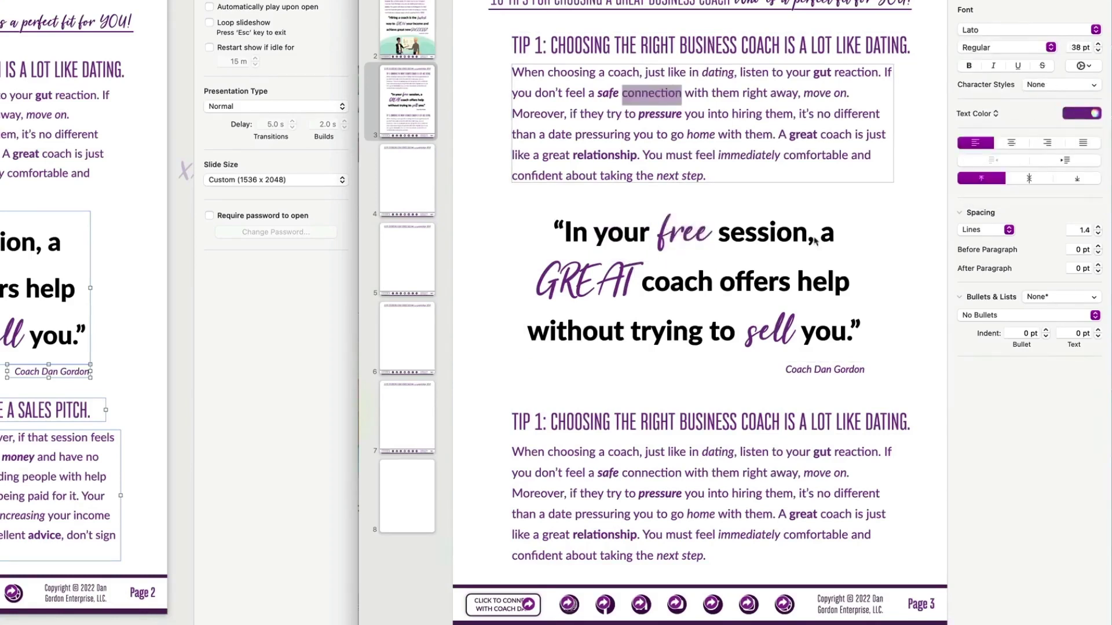
# Renumber the heading below the quote on slide 3 as Tip 2 and replace its title and paragraph with the sample's sales-pitch tip
pyautogui.click(912, 271)
pyautogui.doubleClick(539, 423)
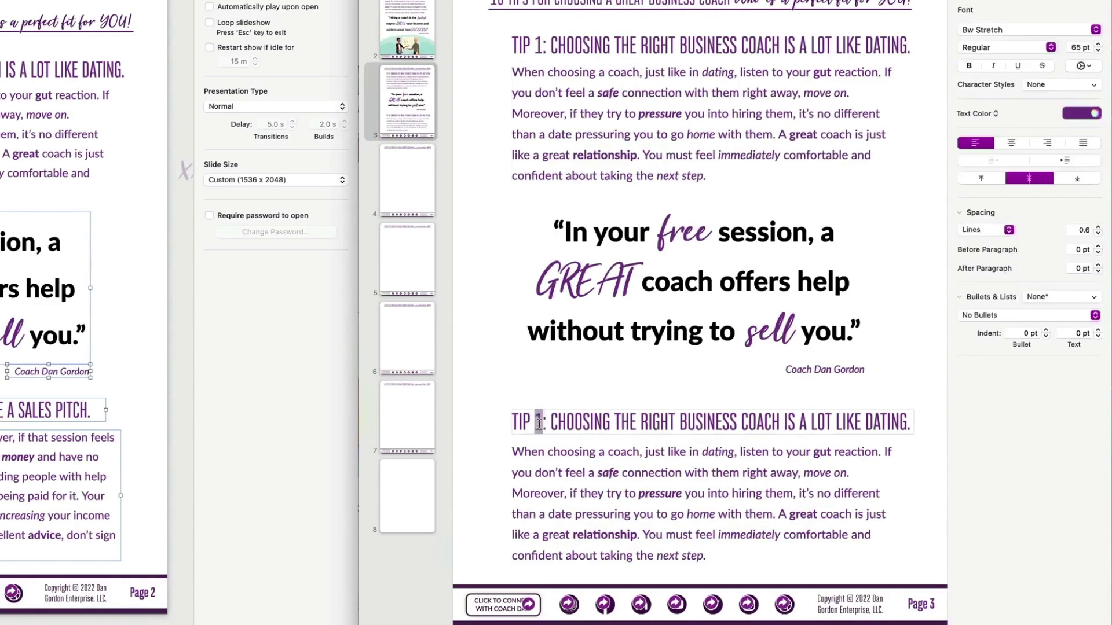
pyautogui.write('2')
pyautogui.moveTo(558, 423); pyautogui.dragTo(925, 417)
pyautogui.click(524, 452)
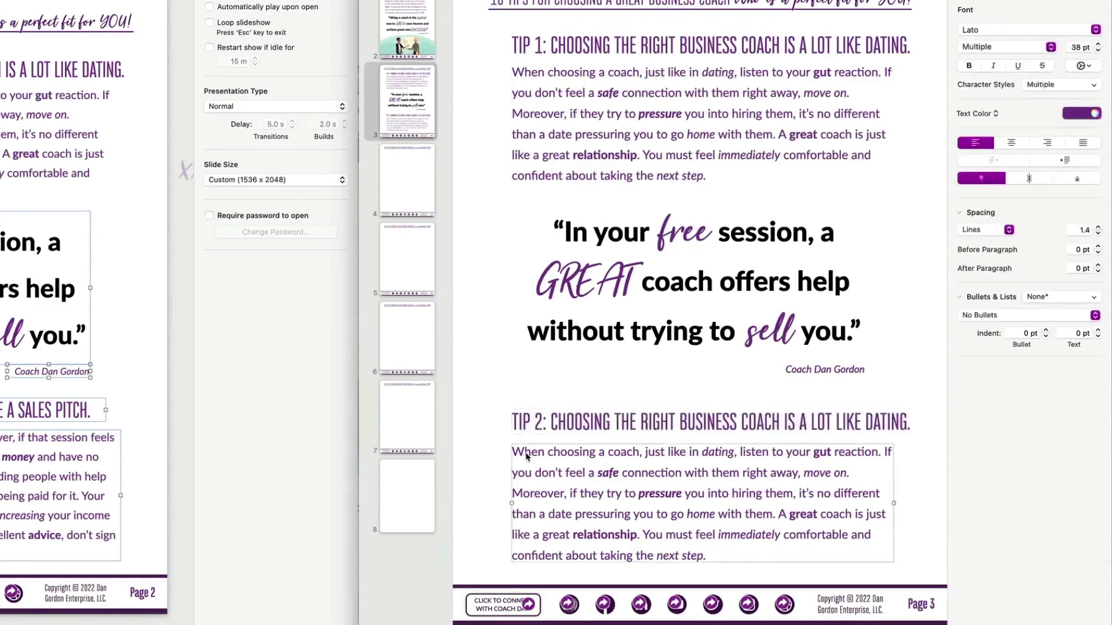
pyautogui.doubleClick(524, 453)
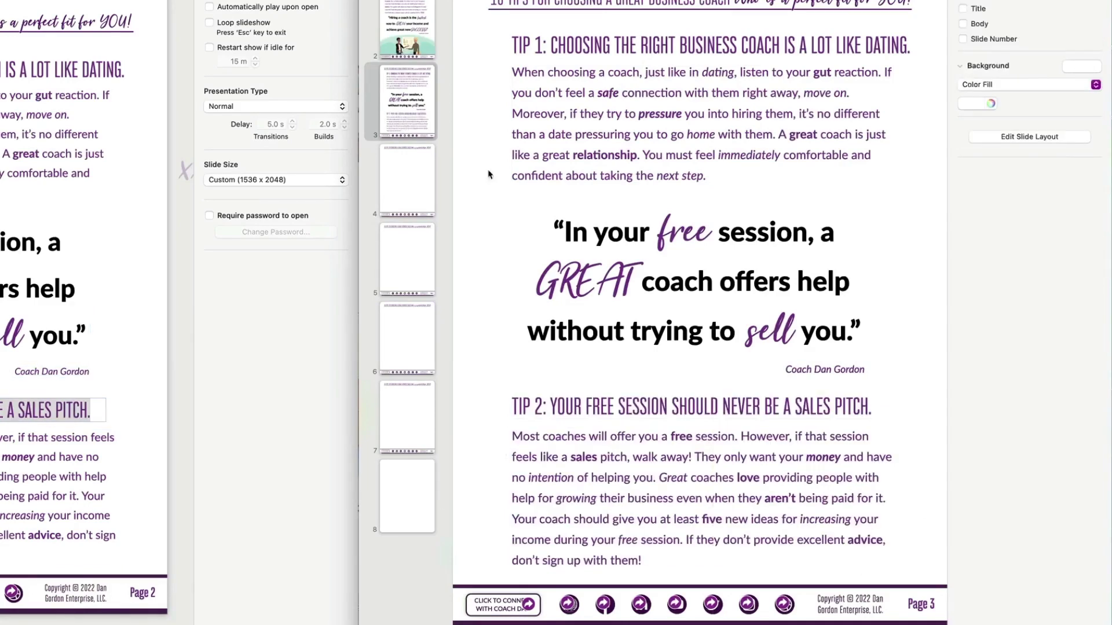
# Copy both tip headings, both paragraphs, the quote and its attribution from slide 3 onto slide 4
pyautogui.moveTo(480, 32); pyautogui.dragTo(915, 575)
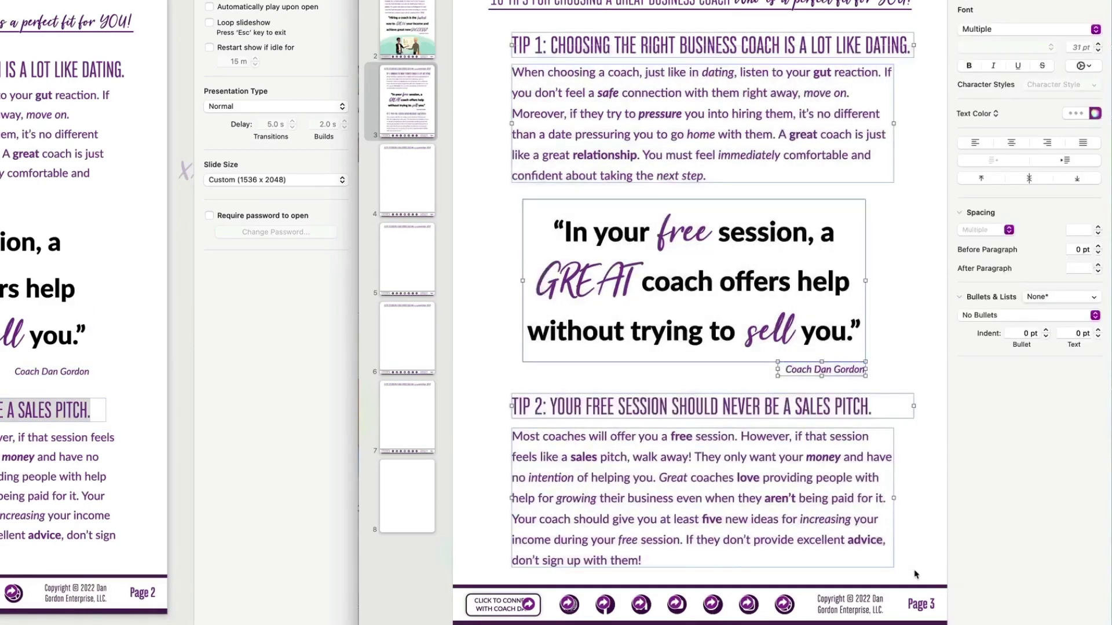
pyautogui.click(405, 184)
pyautogui.press('super+v')
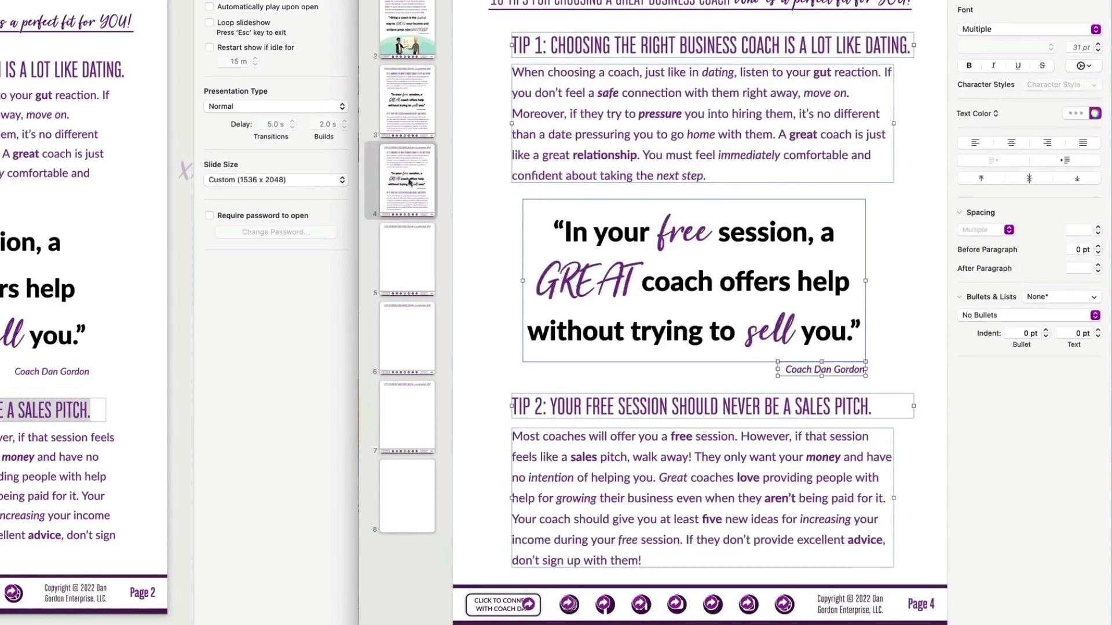
# Renumber the heading above the quote on slide 4 as Tip 3 and check which title, paragraph and quote text is replaceable
pyautogui.click(537, 49)
pyautogui.doubleClick(538, 48)
pyautogui.write('3')
pyautogui.moveTo(558, 45); pyautogui.dragTo(915, 51)
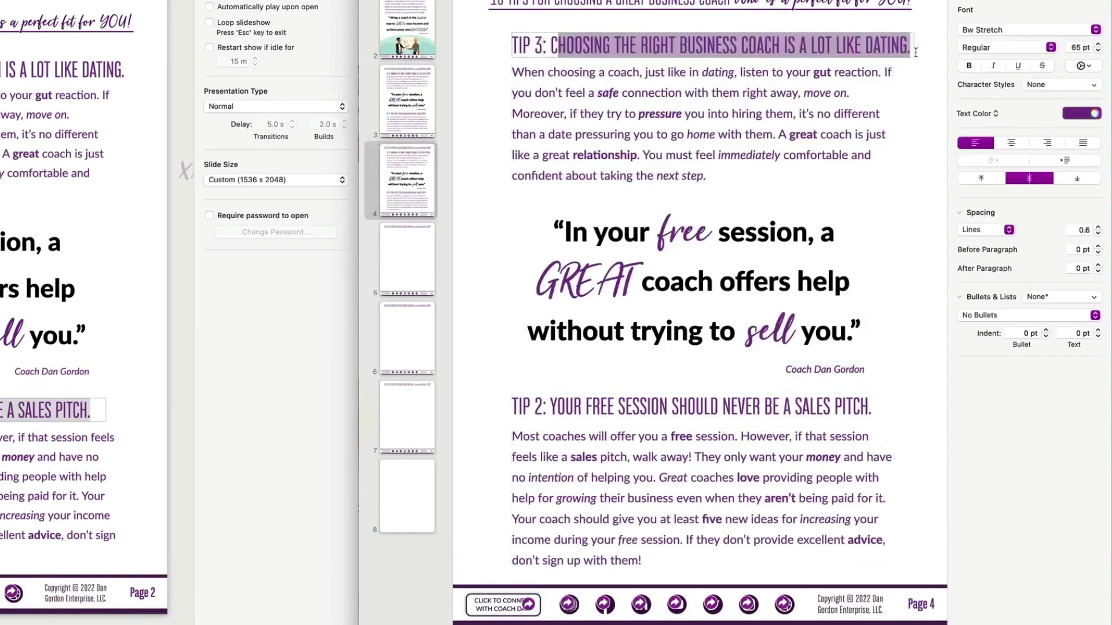
pyautogui.tripleClick(690, 88)
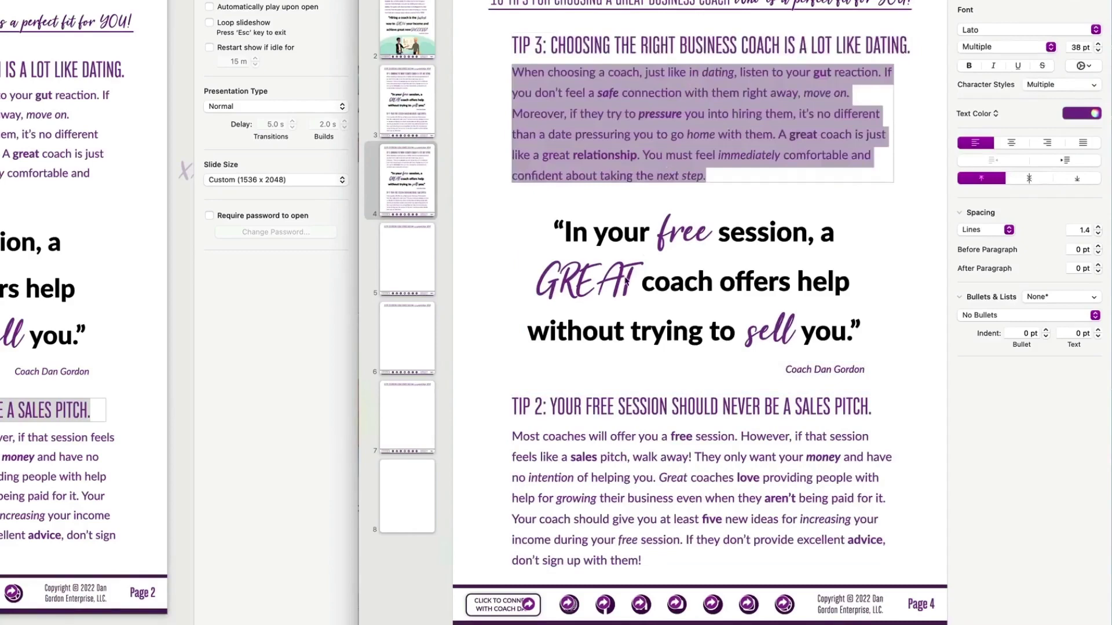
pyautogui.tripleClick(625, 277)
pyautogui.click(611, 136)
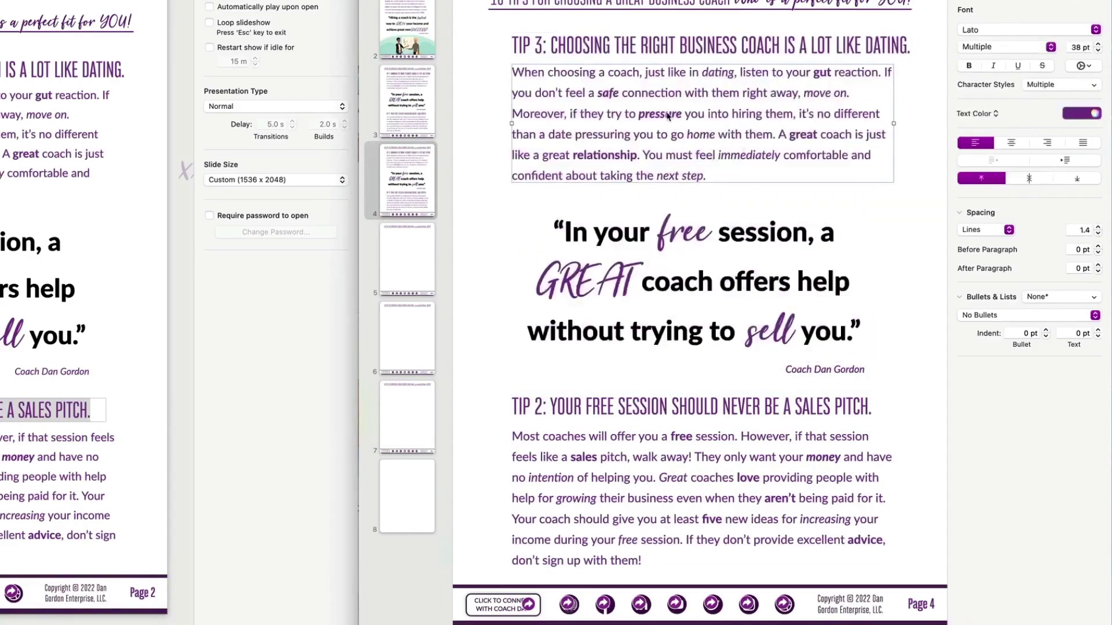
pyautogui.click(637, 427)
pyautogui.tripleClick(639, 476)
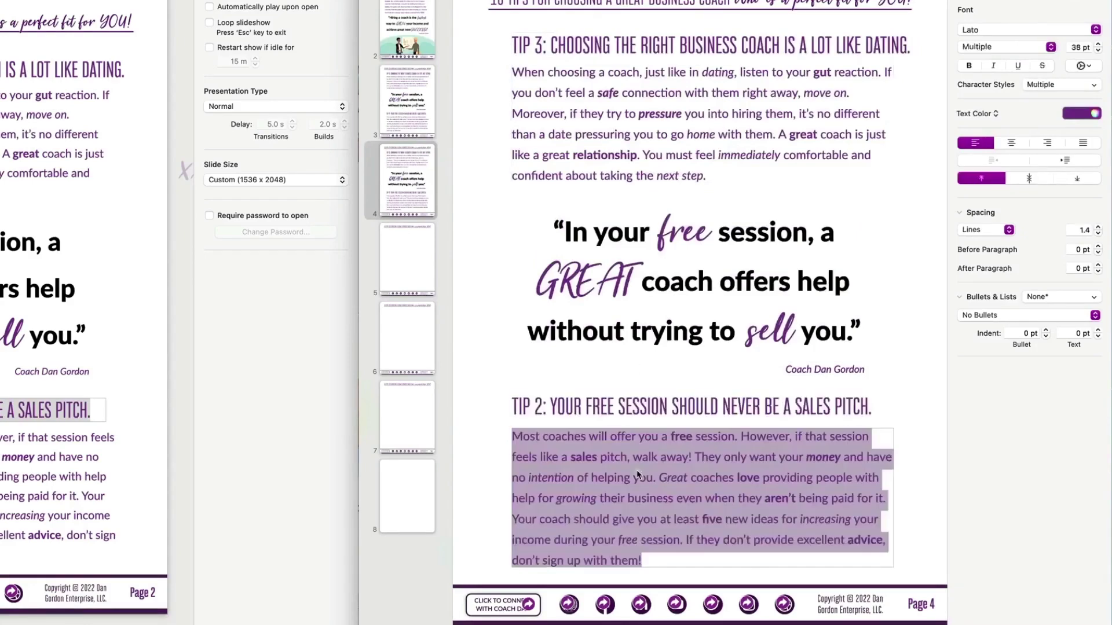
# Paste the copied tips, quote and attribution onto slides 5, 6 and 7
pyautogui.click(398, 261)
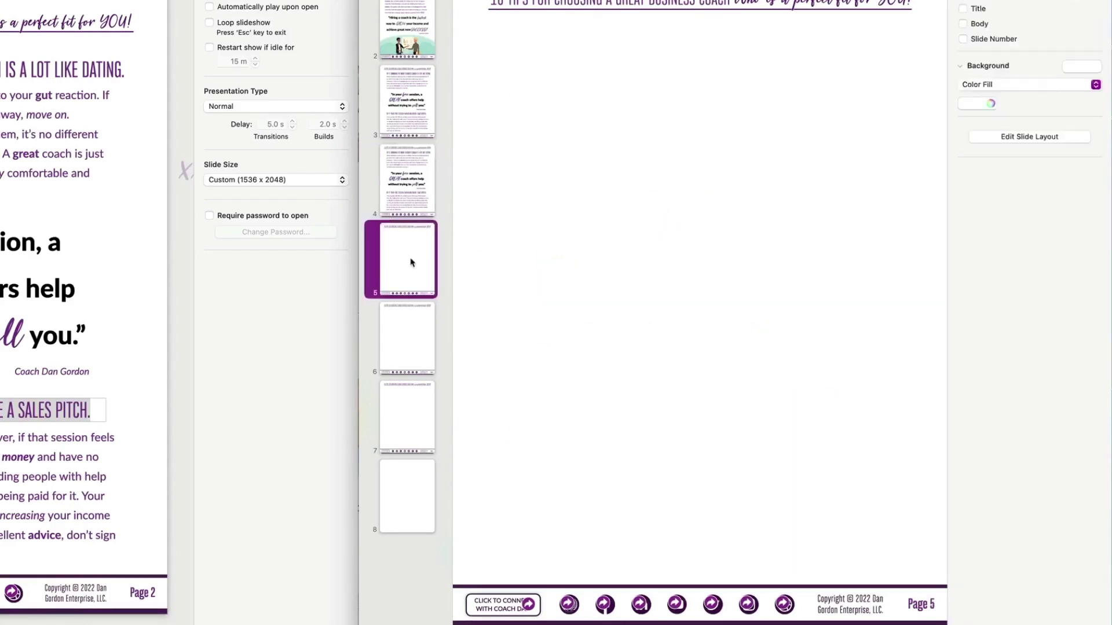
pyautogui.press('super+v')
pyautogui.click(407, 339)
pyautogui.press('super+v')
pyautogui.click(409, 431)
pyautogui.press('super+v')
# Copy the underlined header title from slide 7 onto the blank slide 8 and save the template
pyautogui.click(412, 489)
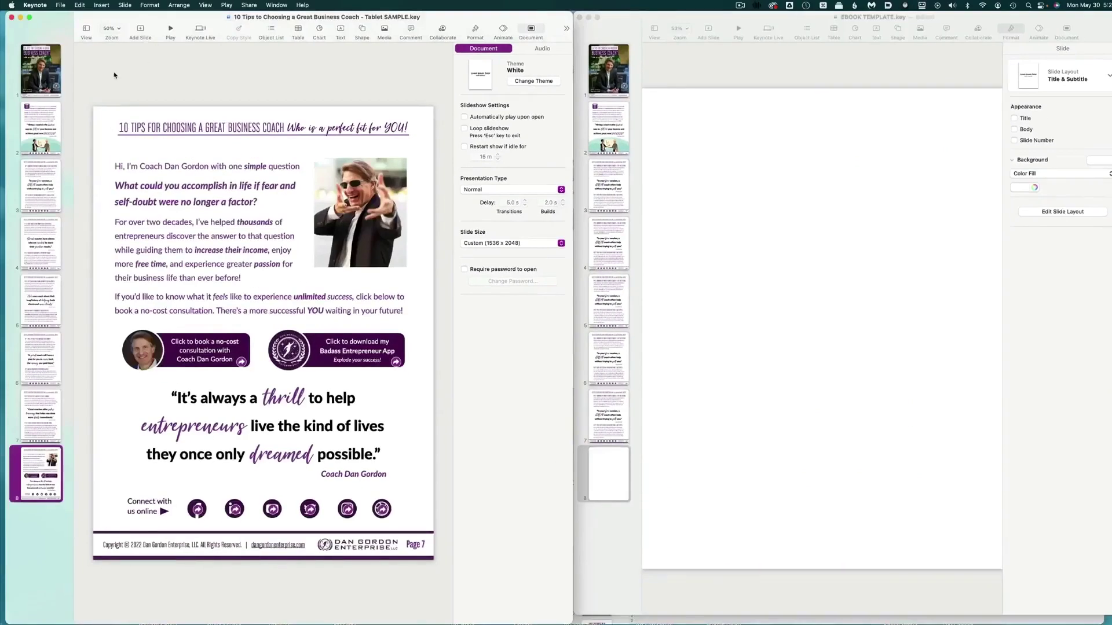
pyautogui.click(589, 406)
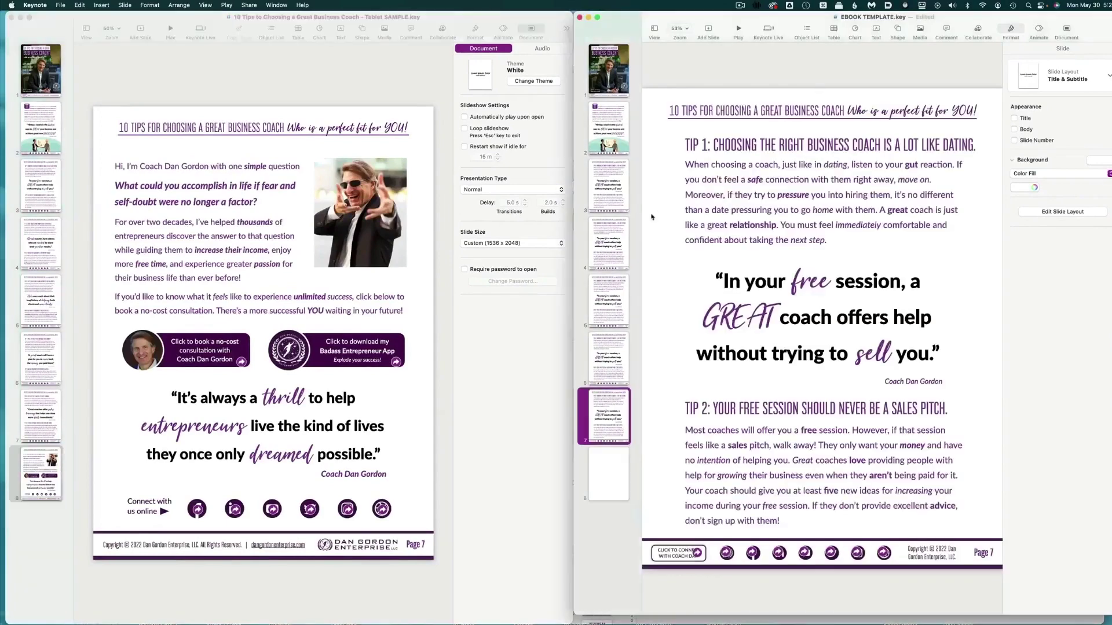
pyautogui.moveTo(662, 70); pyautogui.dragTo(985, 132)
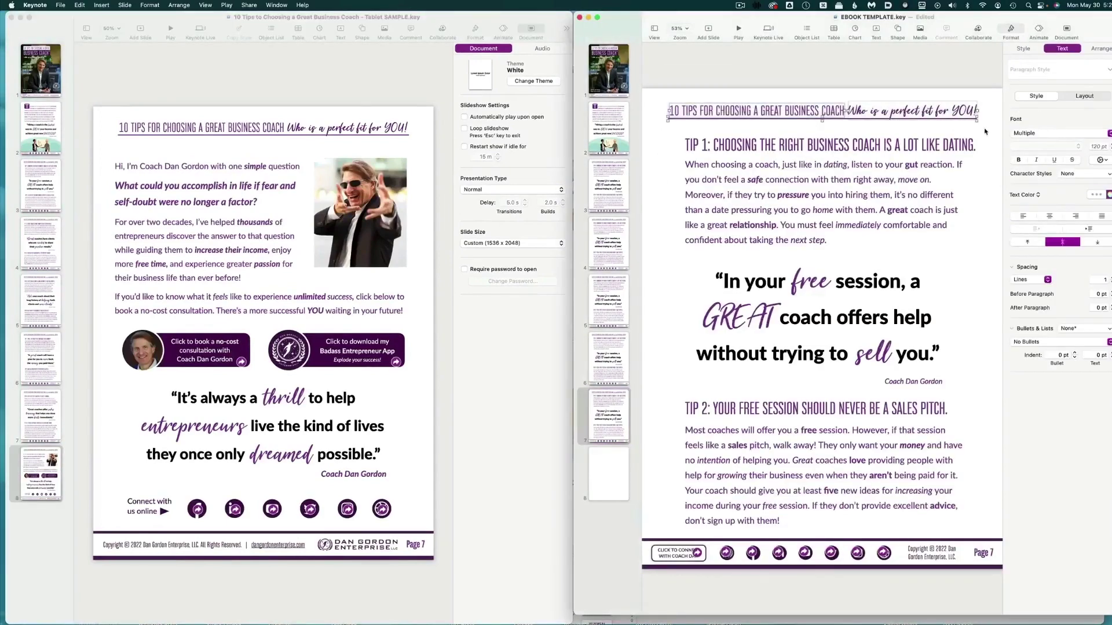
pyautogui.click(608, 483)
pyautogui.press('super+v')
pyautogui.click(767, 266)
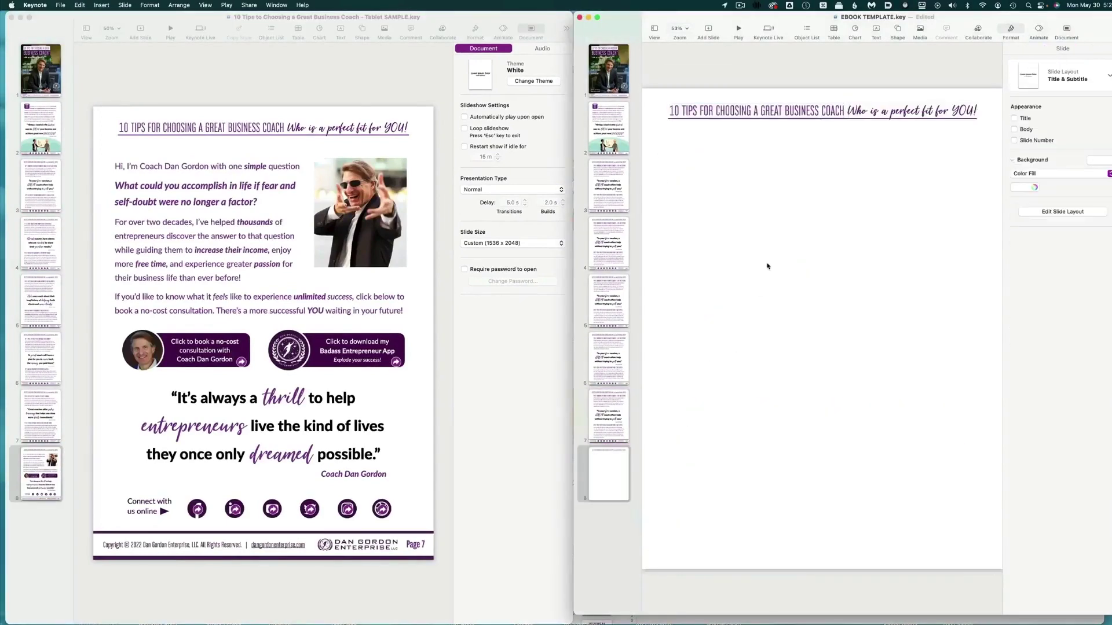
pyautogui.hotkey('ctrl', 's')
# Copy the coach introduction text block from the sample's last page onto slide 8 below the header
pyautogui.click(262, 205)
pyautogui.press('super+c')
pyautogui.click(789, 182)
pyautogui.press('super+v')
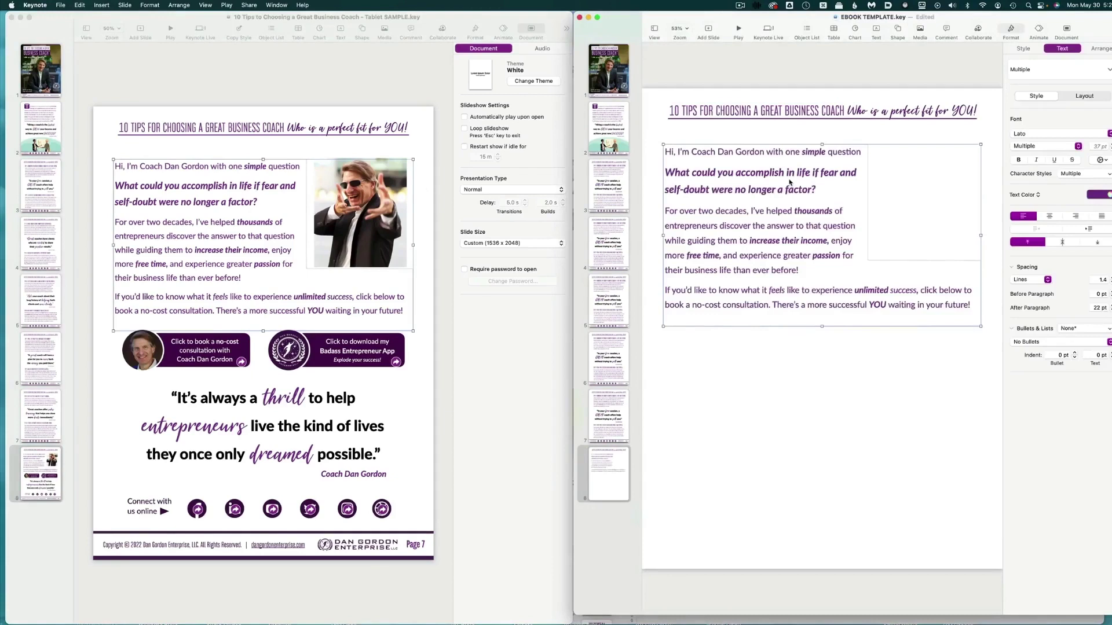
pyautogui.tripleClick(759, 161)
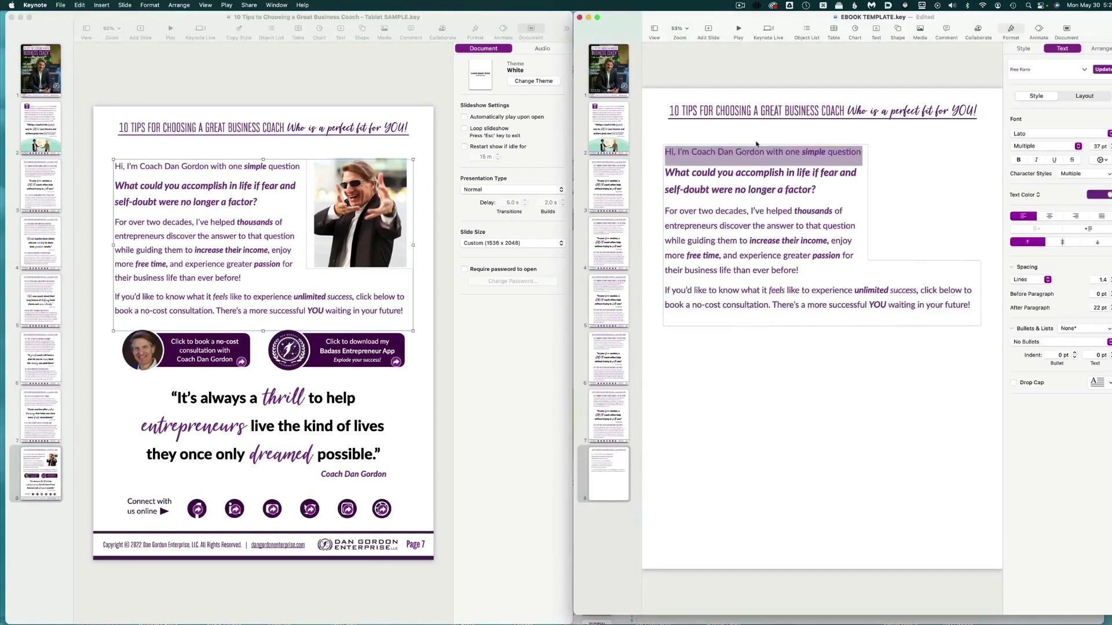
pyautogui.click(756, 139)
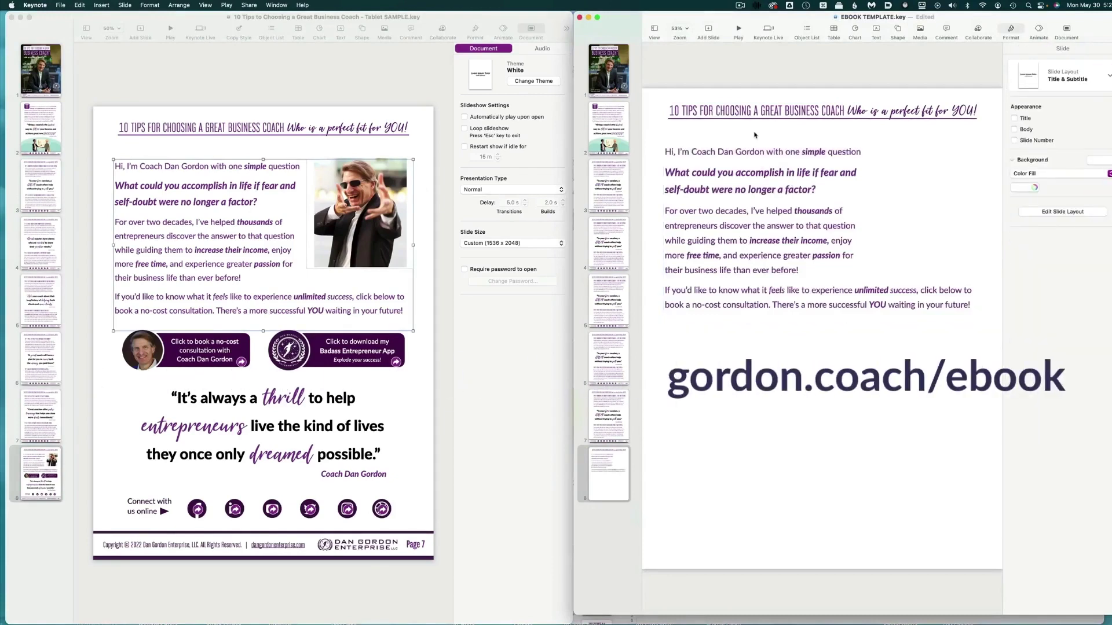
# Paste the coach photo onto page 8 and position it in the cut-out beside the introduction text
pyautogui.click(754, 193)
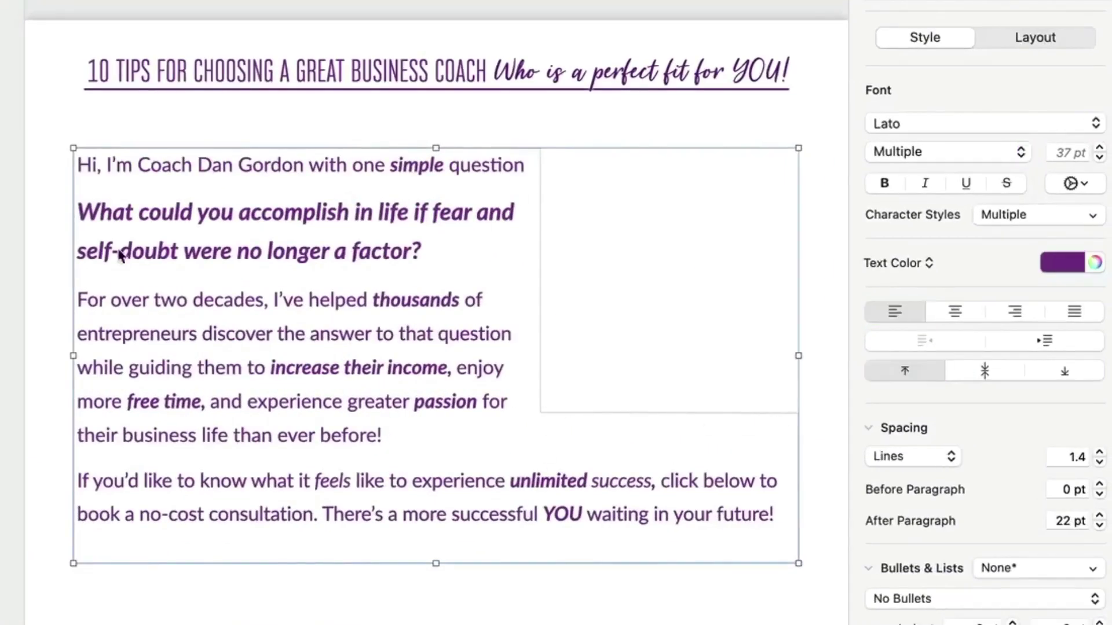
pyautogui.click(409, 592)
pyautogui.press('super+v')
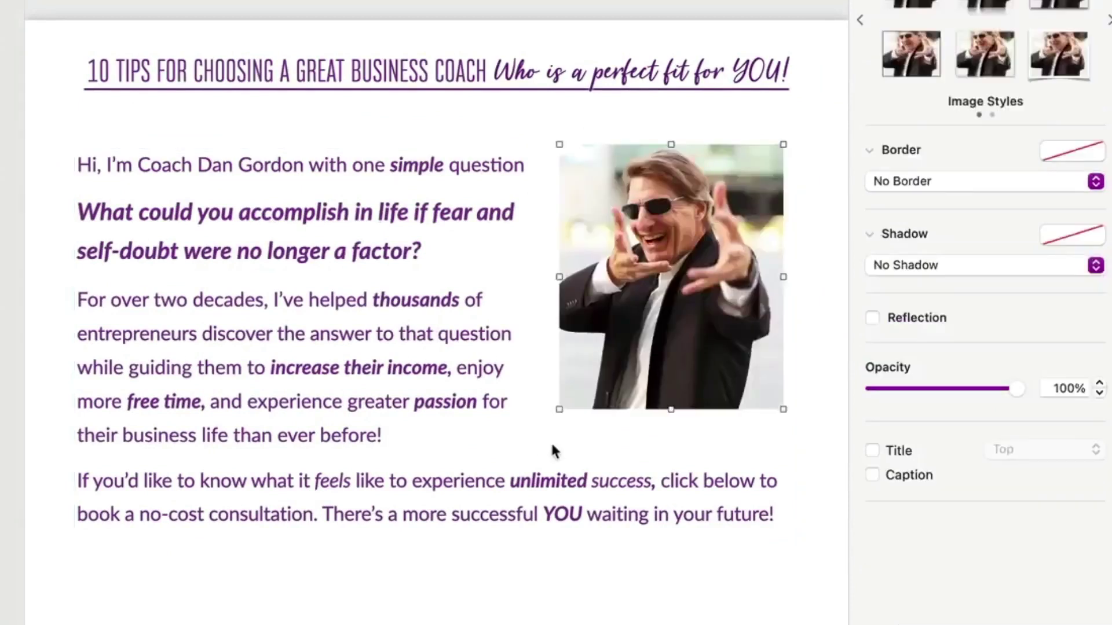
pyautogui.click(454, 421)
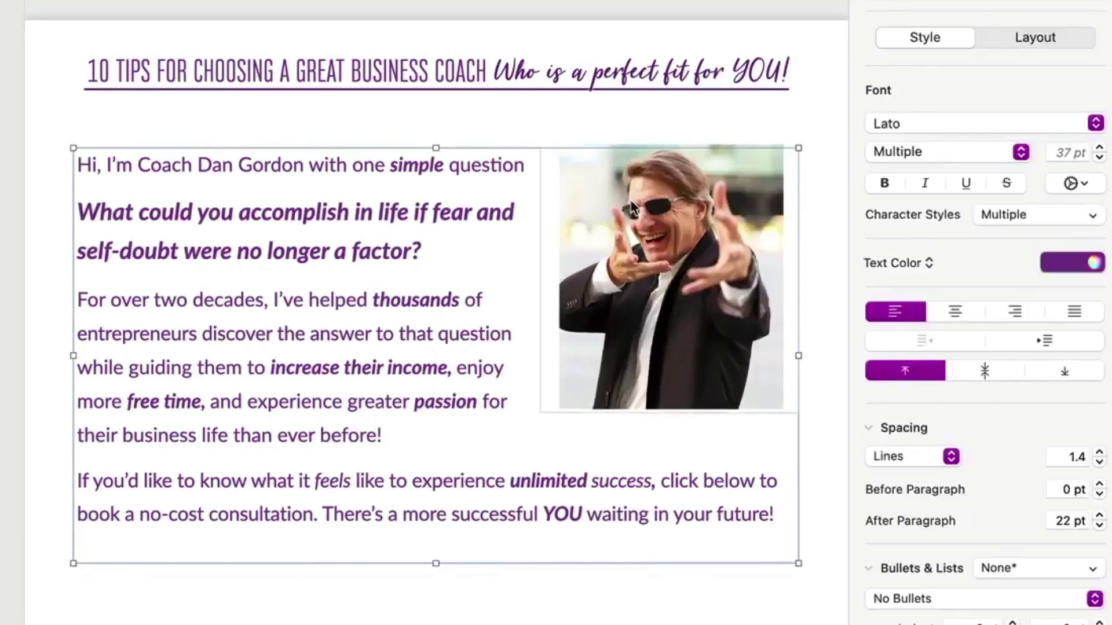
pyautogui.moveTo(625, 197)
pyautogui.mouseDown()
pyautogui.moveTo(636, 204)
pyautogui.moveTo(520, 237)
pyautogui.moveTo(561, 197)
pyautogui.moveTo(663, 187)
pyautogui.moveTo(667, 175)
pyautogui.moveTo(627, 180)
pyautogui.moveTo(695, 104)
pyautogui.moveTo(634, 160)
pyautogui.moveTo(582, 181)
pyautogui.moveTo(644, 194)
pyautogui.mouseUp()
# Insert a square shape below the introduction text, matching that text box's width and height, at X 91 pt and Y 1019 pt
pyautogui.click(239, 294)
pyautogui.click(608, 0)
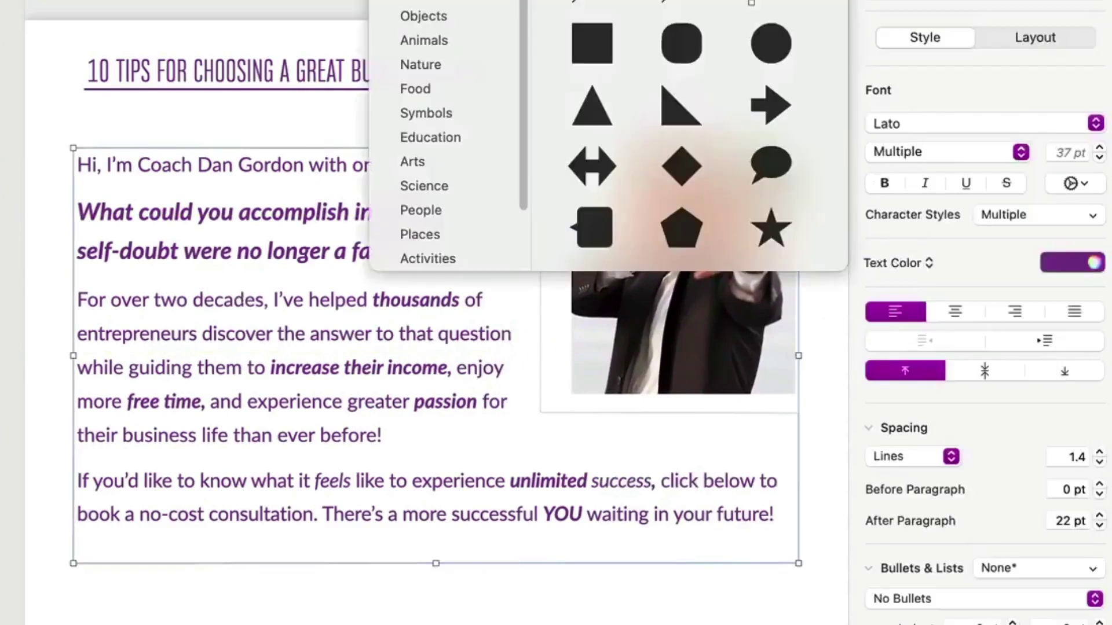
pyautogui.click(582, 55)
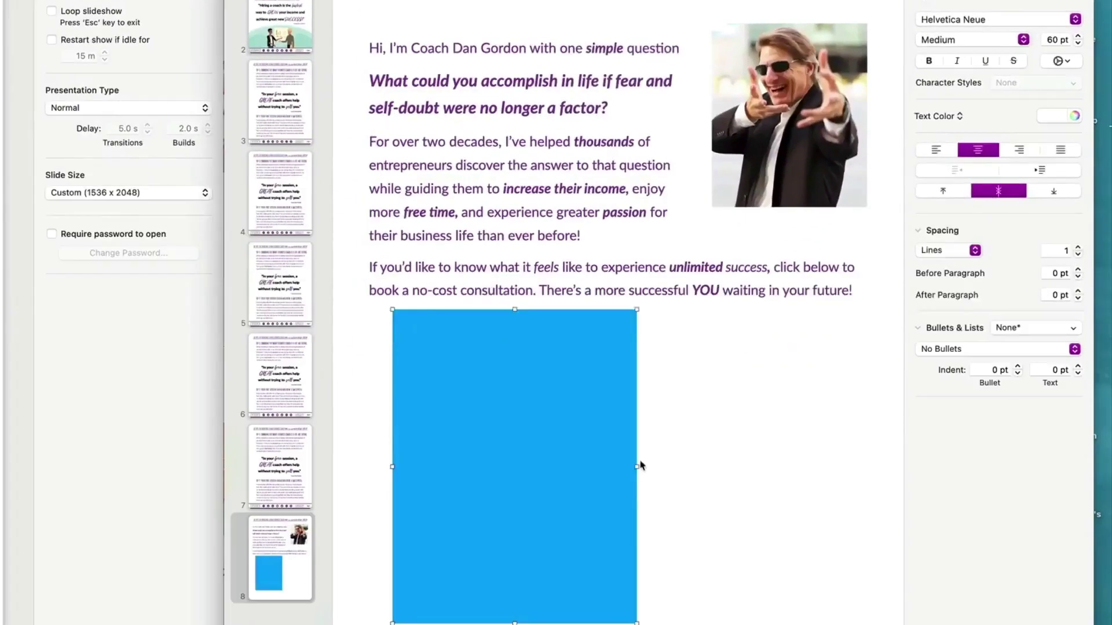
pyautogui.moveTo(640, 466); pyautogui.dragTo(788, 467)
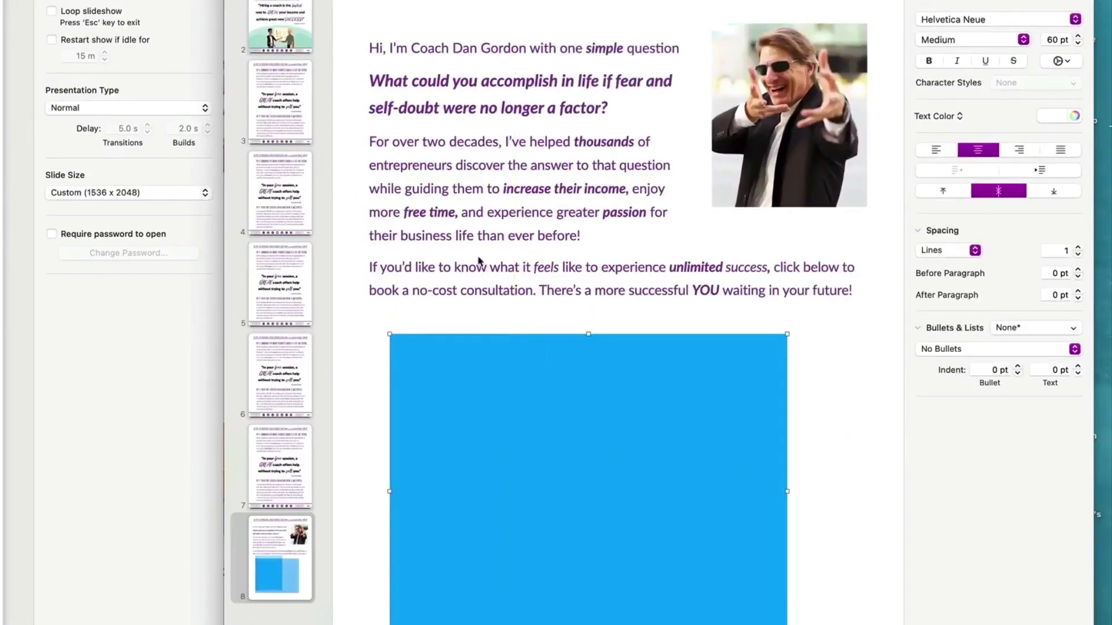
pyautogui.click(481, 264)
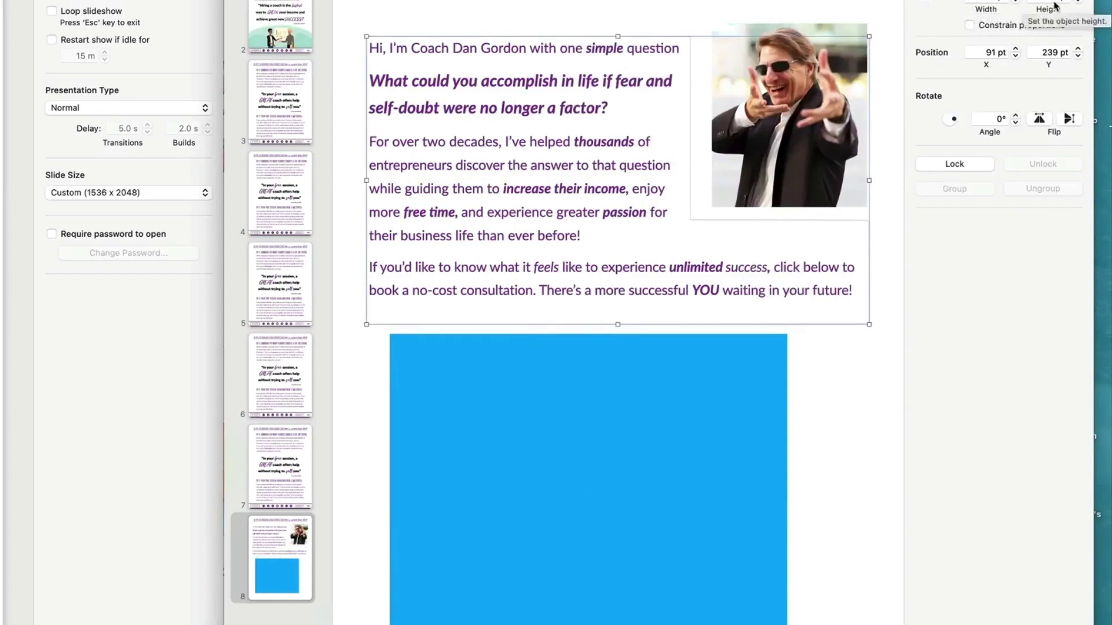
pyautogui.click(643, 439)
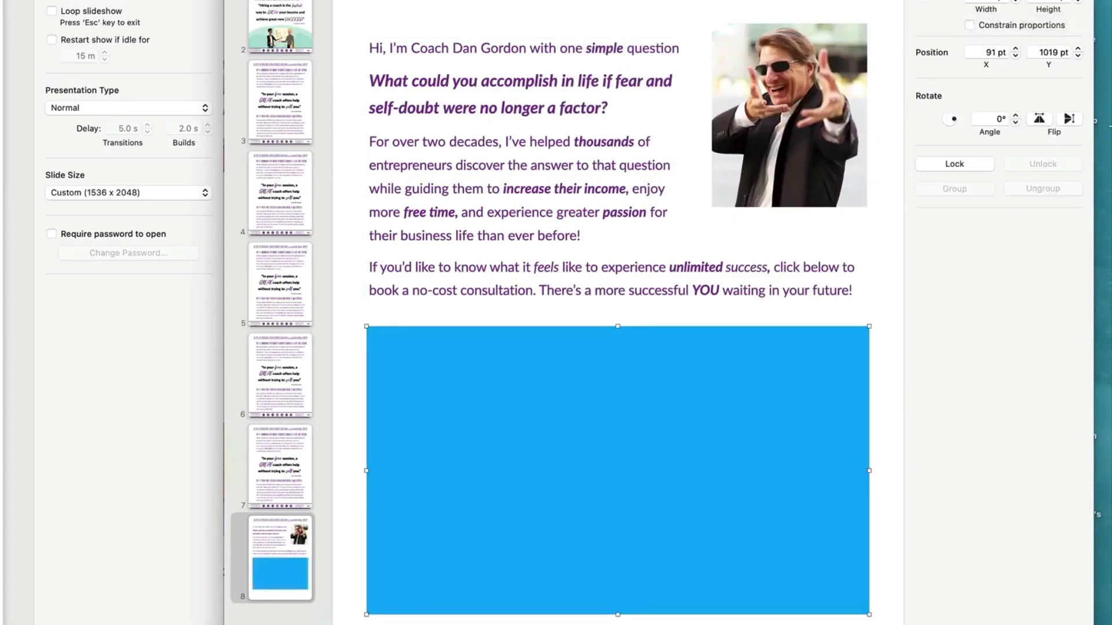
# Set the new shape to No Fill and enter the placeholder text "ASDSDASD" inside it
pyautogui.click(986, 65)
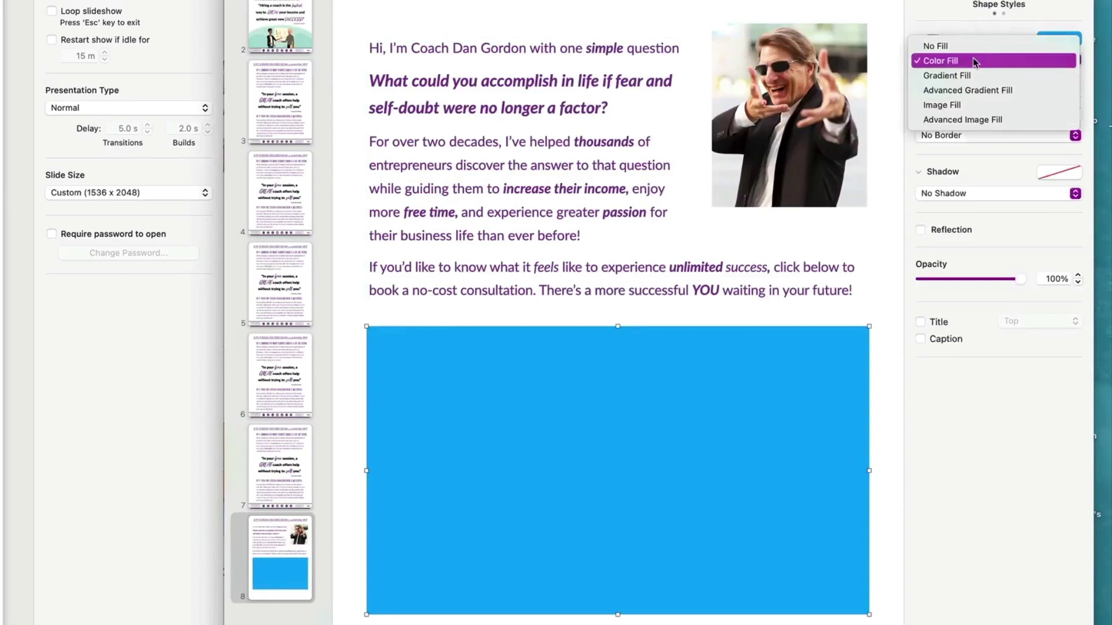
pyautogui.click(958, 41)
pyautogui.doubleClick(521, 377)
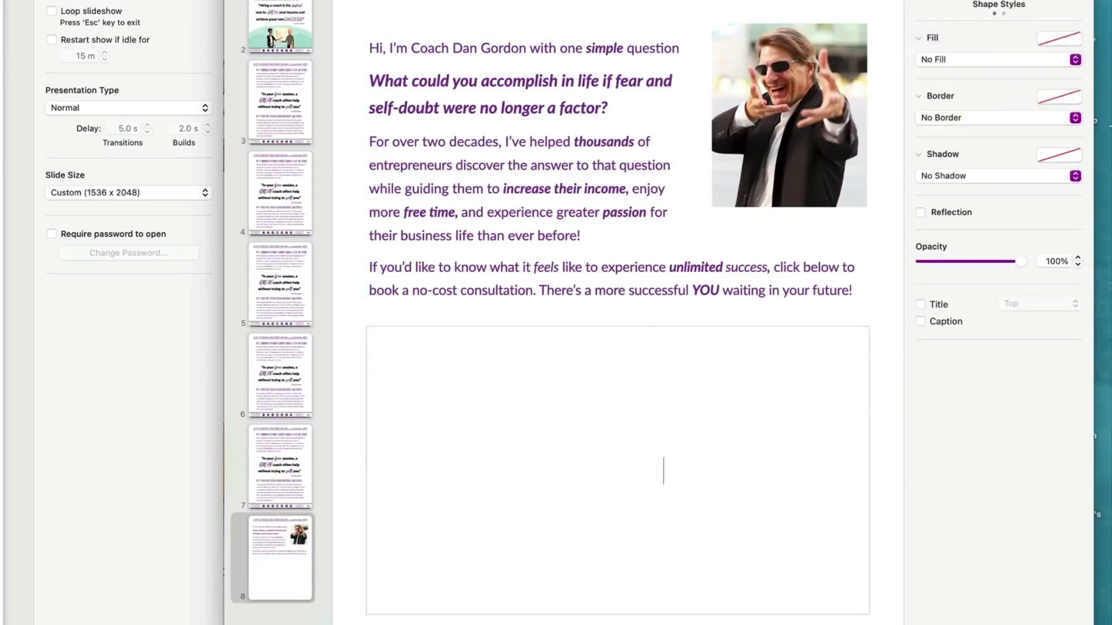
pyautogui.doubleClick(686, 478)
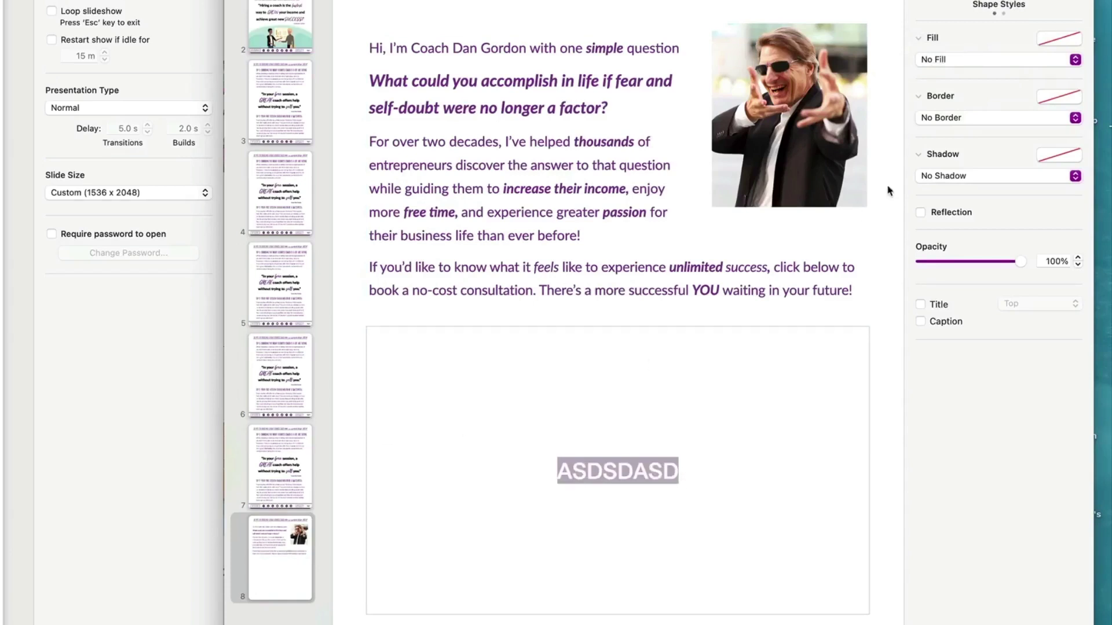
# Change the text color of the "ASDSDASD" placeholder from white to dark purple
pyautogui.click(998, 1)
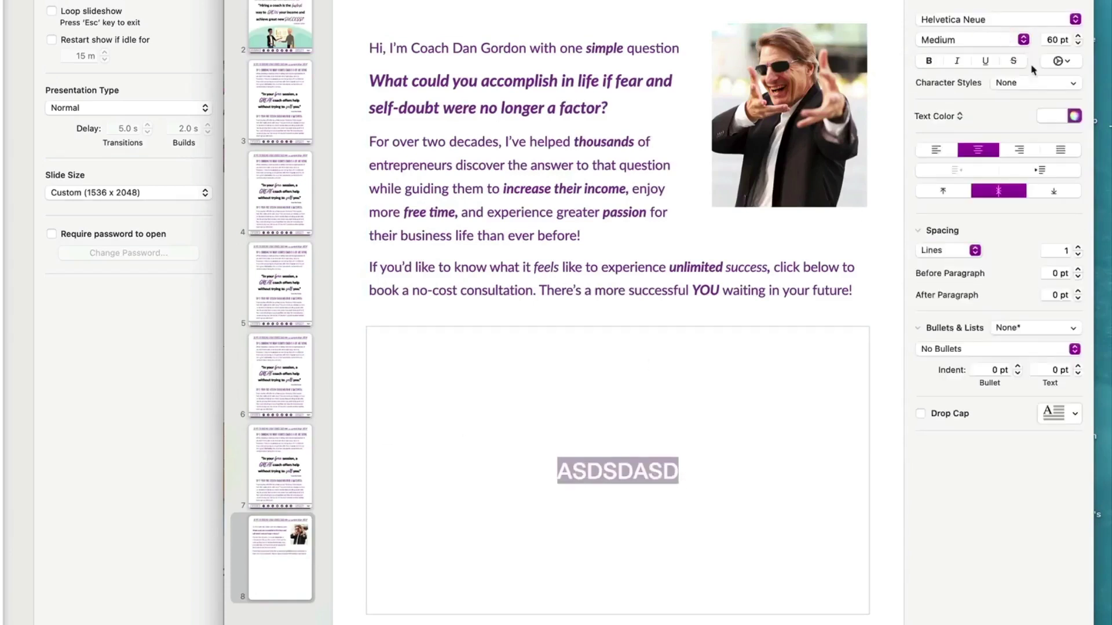
pyautogui.click(1053, 115)
pyautogui.click(1022, 193)
pyautogui.click(605, 466)
pyautogui.click(647, 268)
pyautogui.click(658, 353)
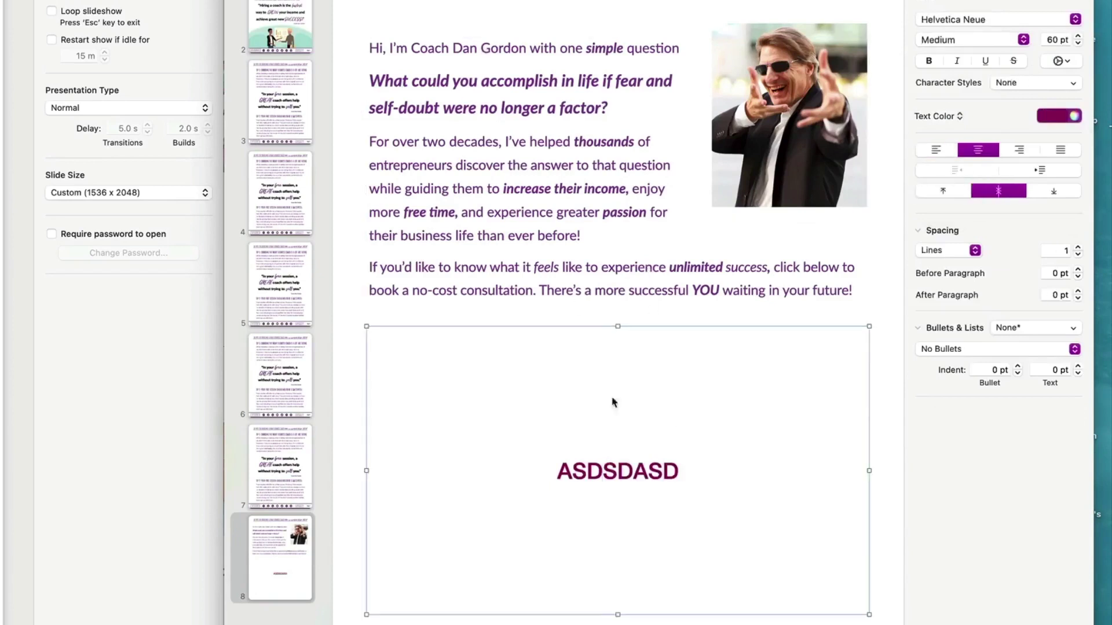
pyautogui.doubleClick(634, 470)
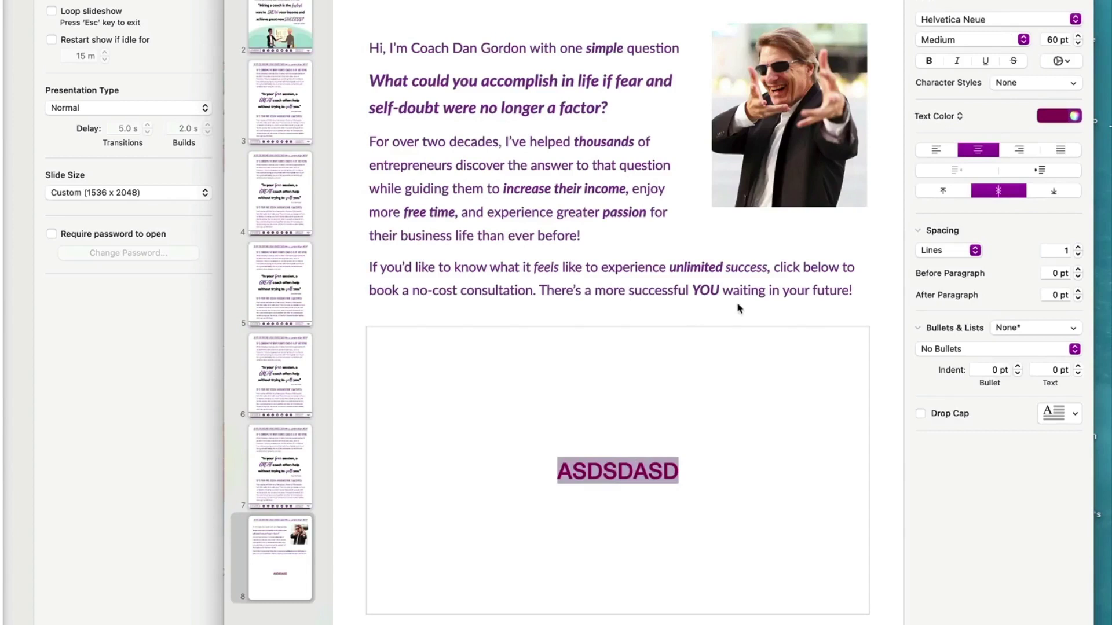
pyautogui.press('Escape')
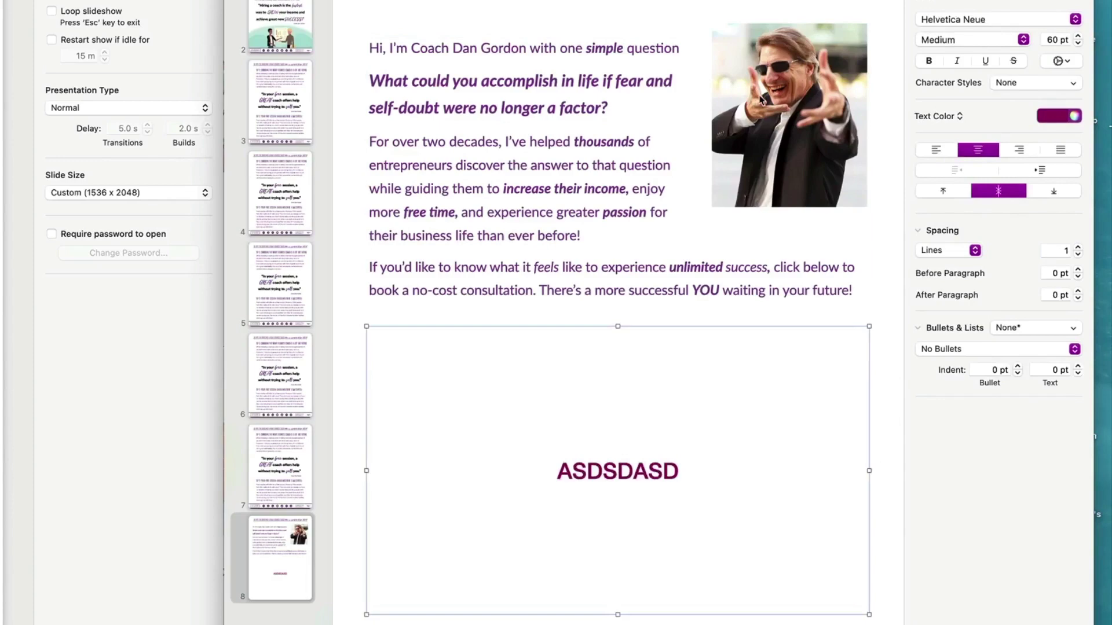
# Make the placeholder shape editable and add a point on its top edge and another on its right edge
pyautogui.rightClick(534, 388)
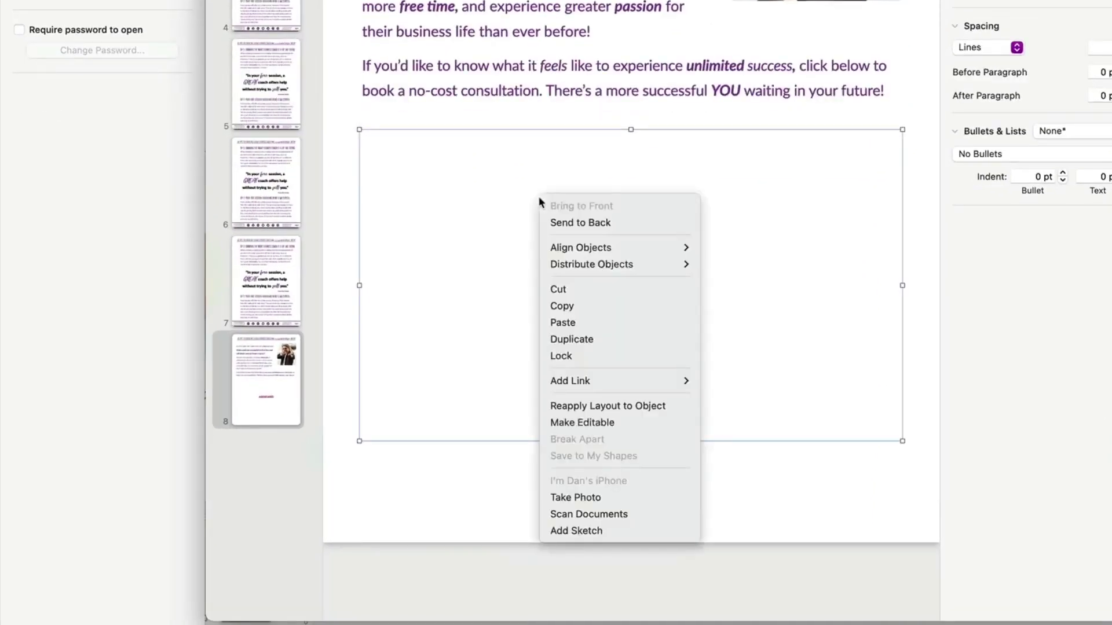
pyautogui.click(591, 422)
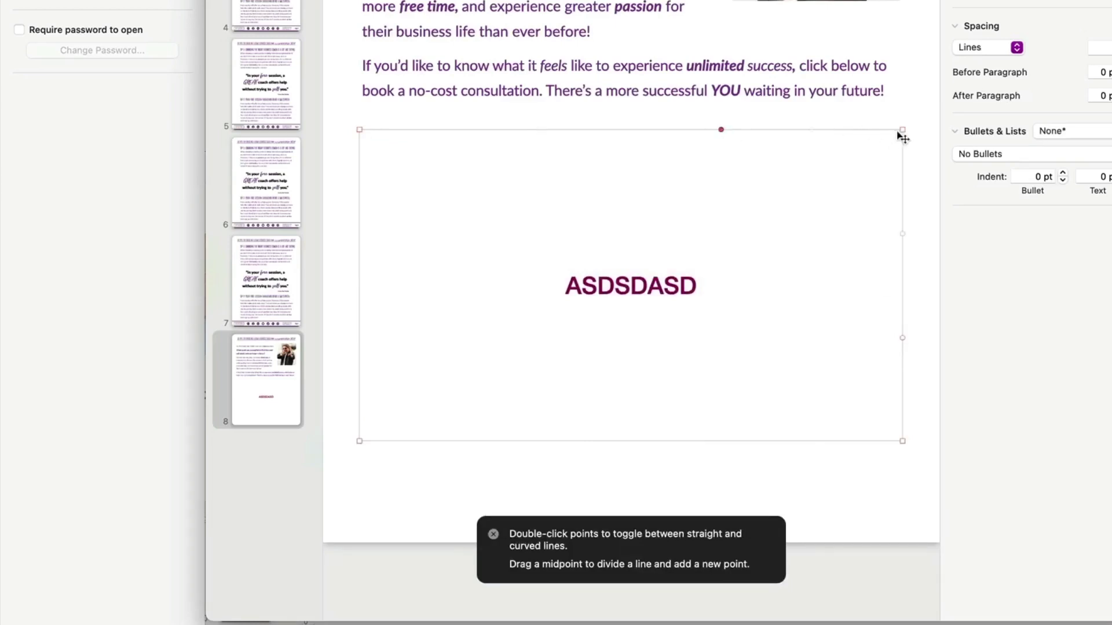
pyautogui.moveTo(904, 131); pyautogui.dragTo(826, 281)
pyautogui.press('super+z')
pyautogui.click(721, 131)
pyautogui.press('Escape')
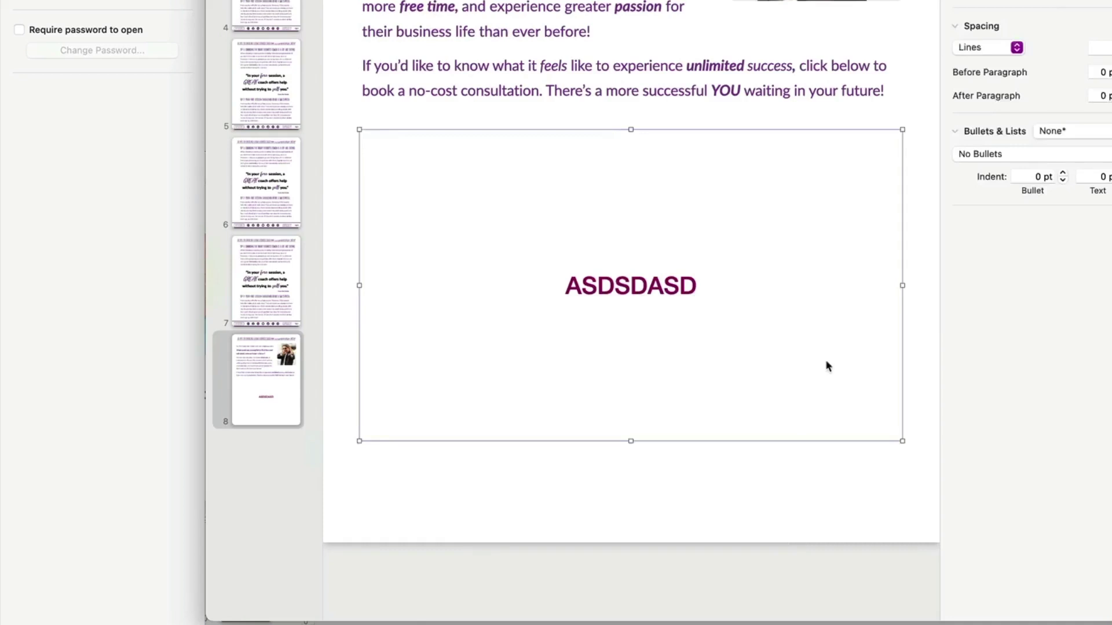
# Make the two added points and the shape's top-right corner sharp, and move that corner inward to form a rectangular notch
pyautogui.rightClick(875, 312)
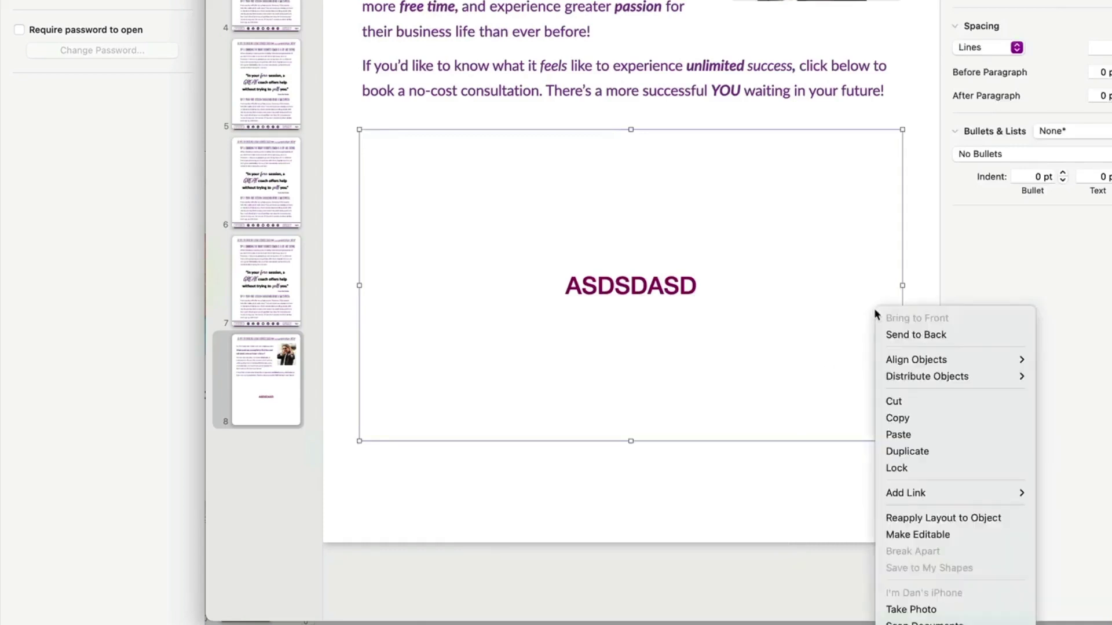
pyautogui.click(912, 535)
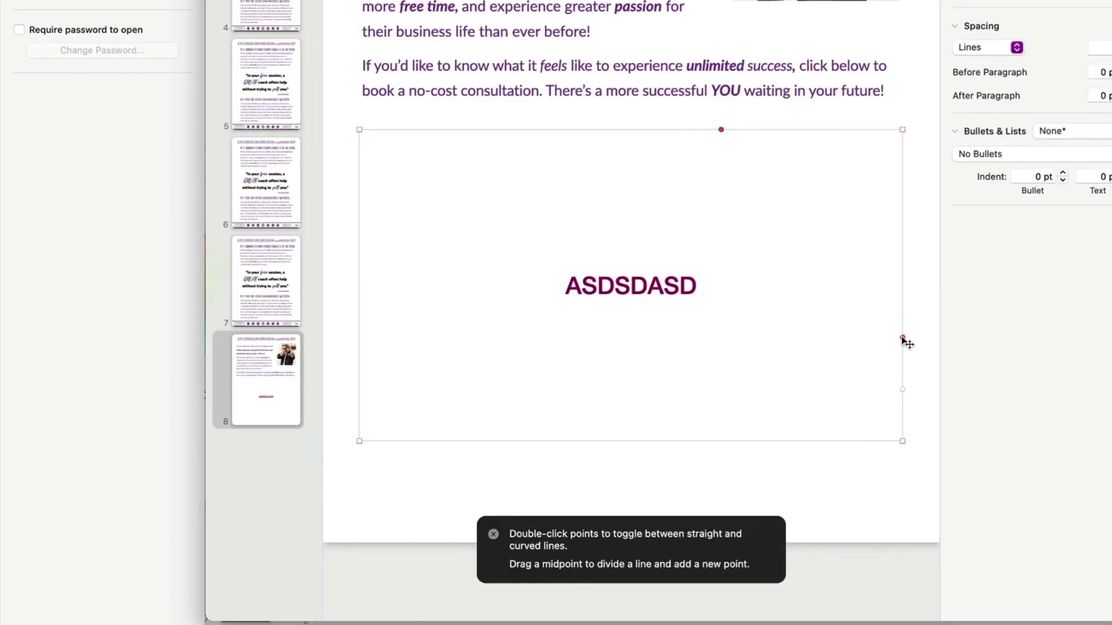
pyautogui.rightClick(903, 339)
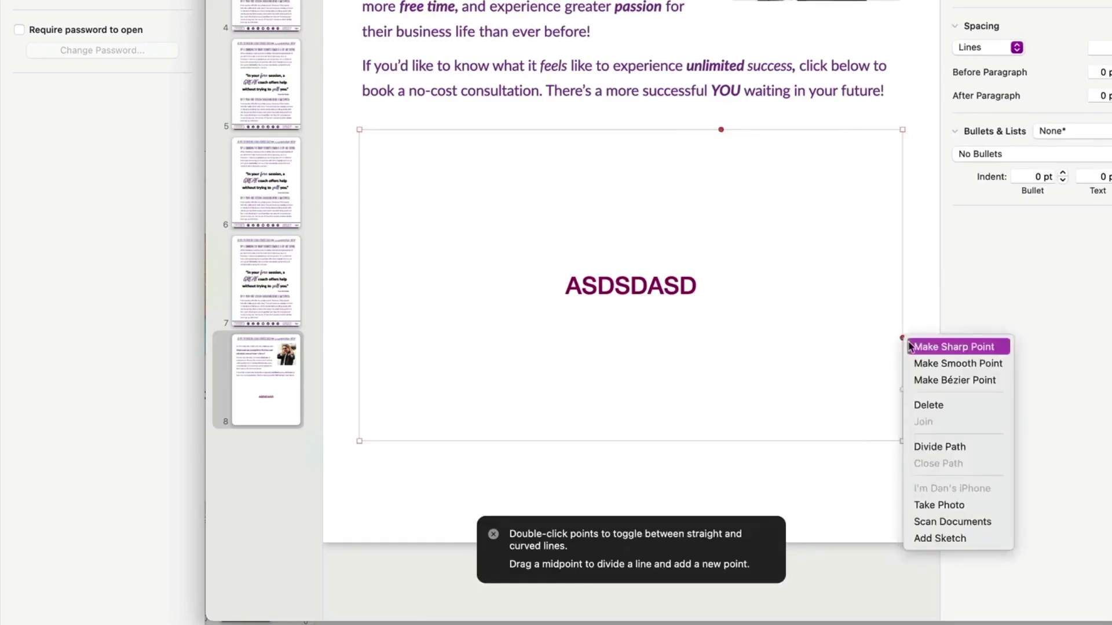
pyautogui.click(953, 347)
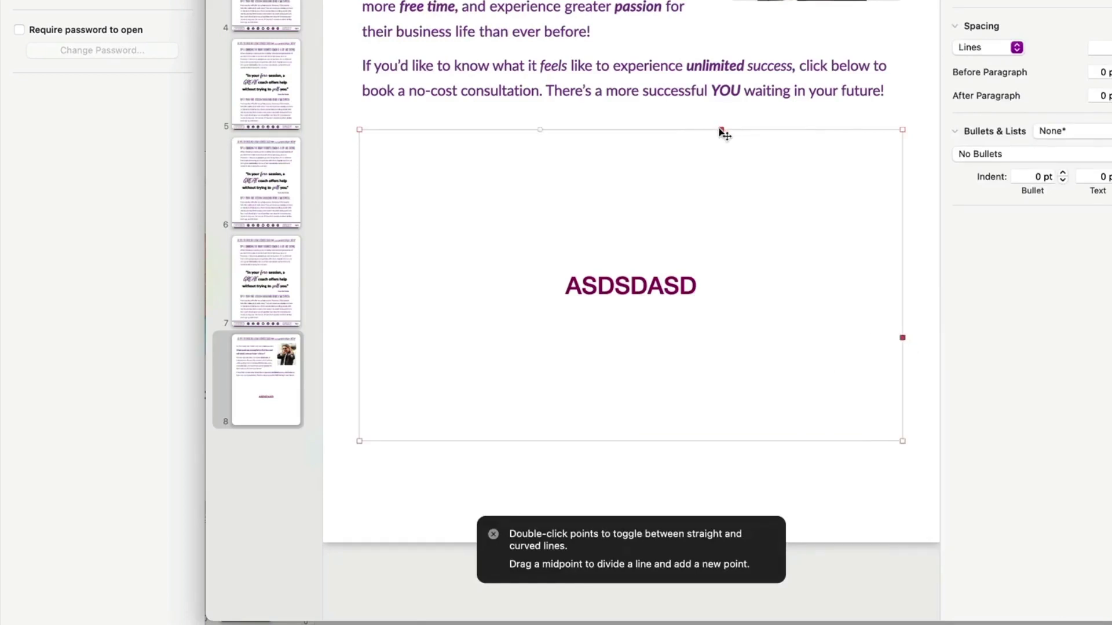
pyautogui.rightClick(722, 131)
pyautogui.click(729, 139)
pyautogui.rightClick(904, 132)
pyautogui.click(908, 139)
pyautogui.moveTo(903, 131); pyautogui.dragTo(721, 337)
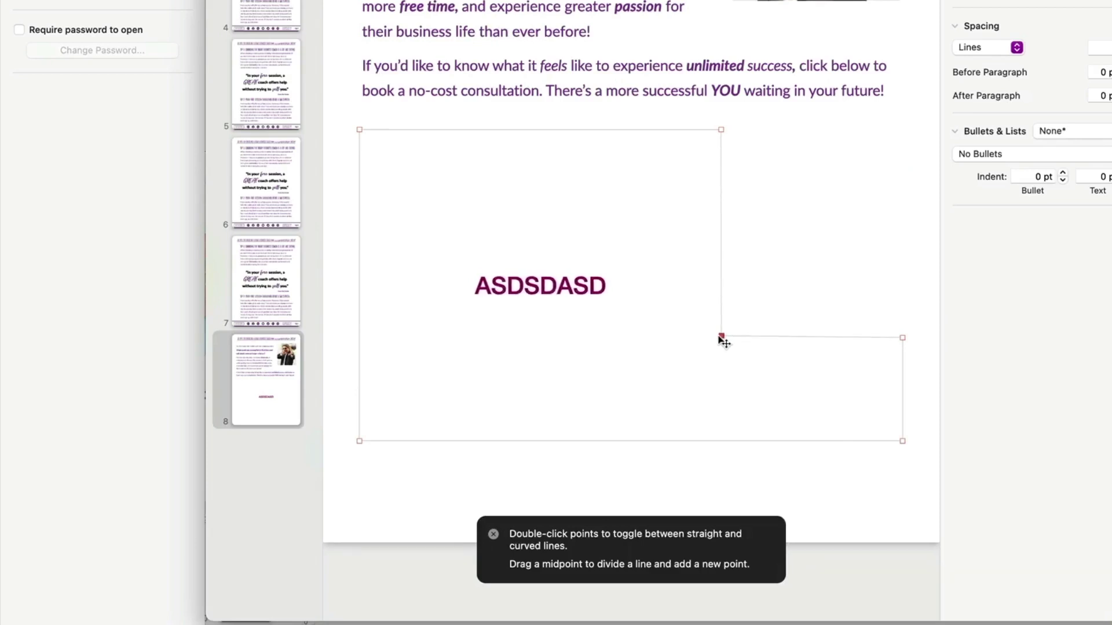
# Copy the full introduction text and paste it over the placeholder in the notched shape
pyautogui.tripleClick(564, 3)
pyautogui.press('super+a')
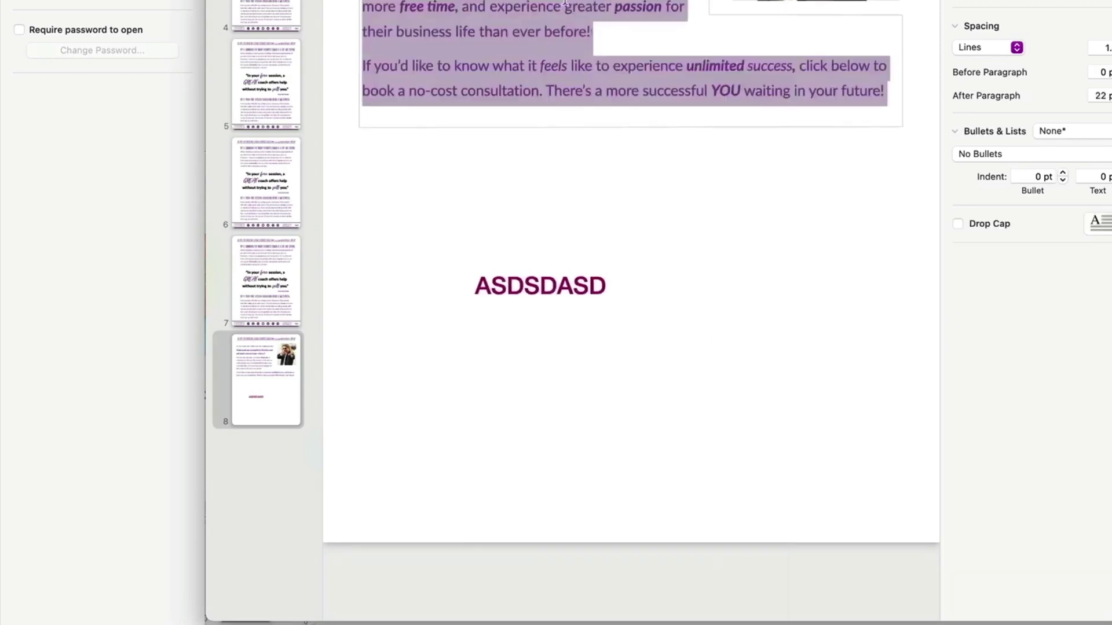
pyautogui.press('super+c')
pyautogui.doubleClick(561, 285)
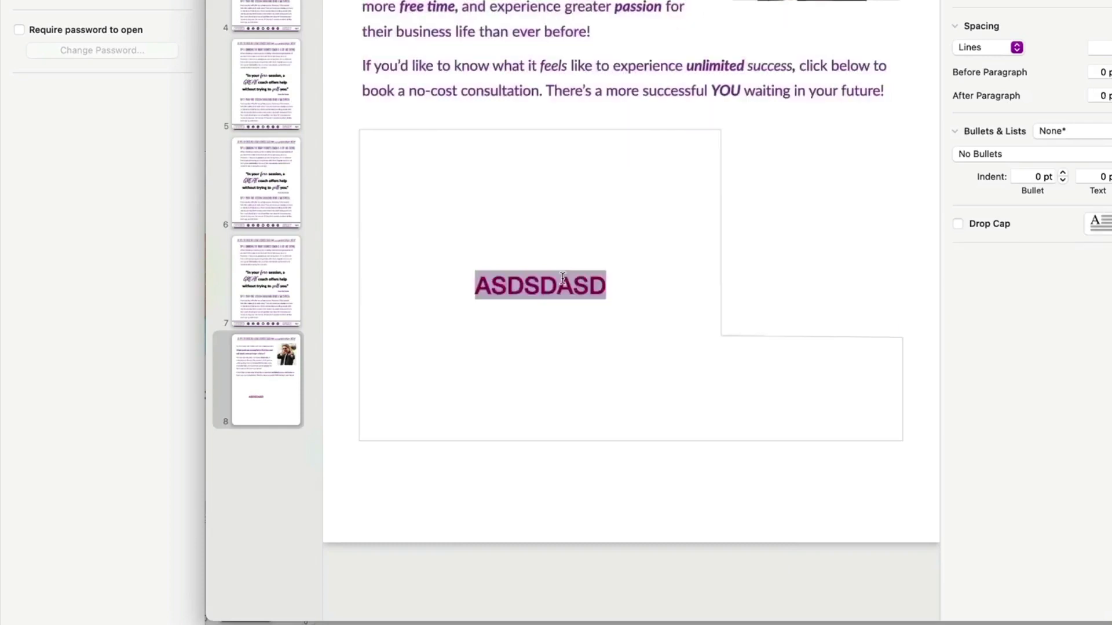
pyautogui.press('super+v')
# Move the coach photo down into the notch of the lower text shape
pyautogui.moveTo(810, 1); pyautogui.dragTo(772, 272)
pyautogui.click(600, 277)
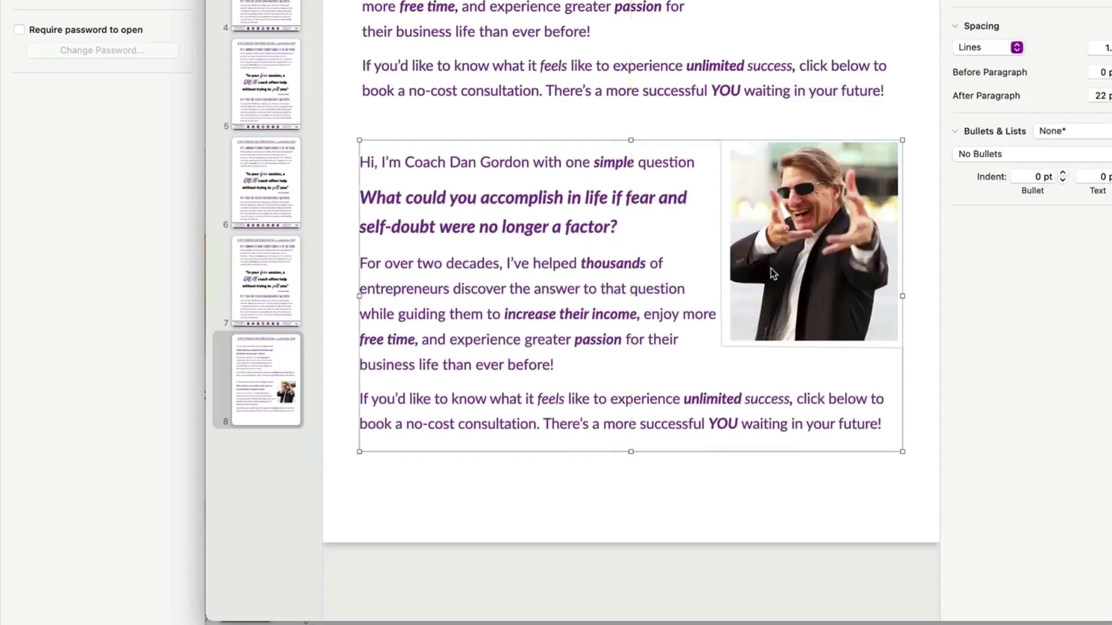
pyautogui.click(749, 482)
pyautogui.click(748, 403)
pyautogui.rightClick(745, 307)
pyautogui.click(766, 531)
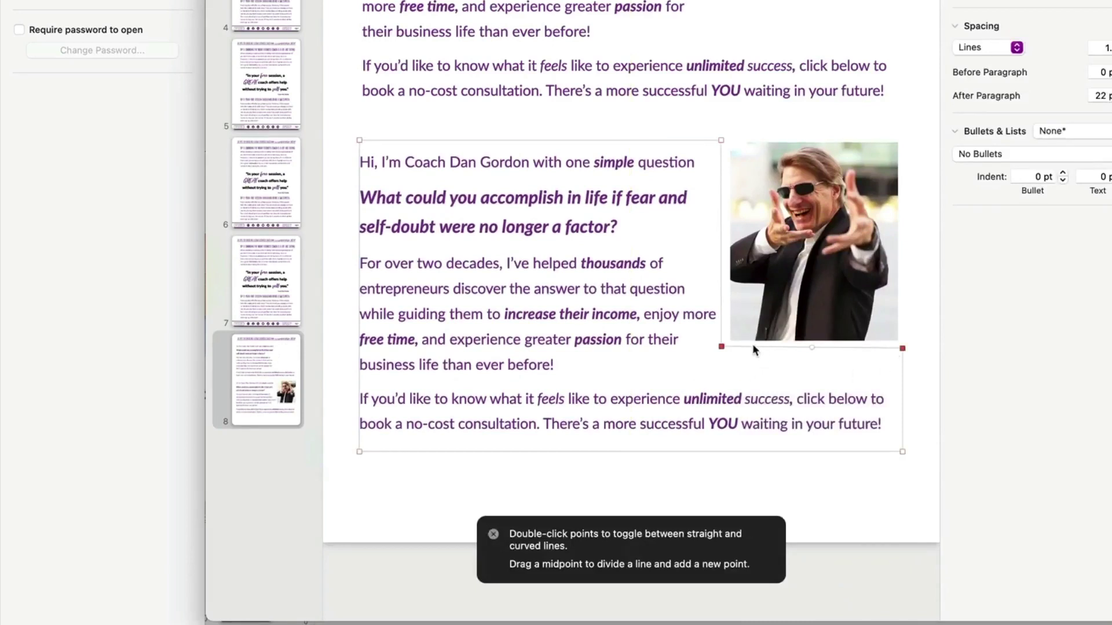
pyautogui.moveTo(721, 347)
pyautogui.mouseDown()
pyautogui.moveTo(723, 358)
pyautogui.moveTo(723, 346)
pyautogui.mouseUp()
pyautogui.click(722, 351)
pyautogui.click(708, 363)
# Make the lower text shape editable, move the notch's bottom edge down, and shift its vertical edge slightly towards the photo
pyautogui.rightClick(709, 369)
pyautogui.click(747, 536)
pyautogui.moveTo(902, 348); pyautogui.dragTo(854, 408)
pyautogui.press('super+z')
pyautogui.moveTo(721, 348)
pyautogui.mouseDown()
pyautogui.moveTo(725, 377)
pyautogui.moveTo(721, 362)
pyautogui.mouseUp()
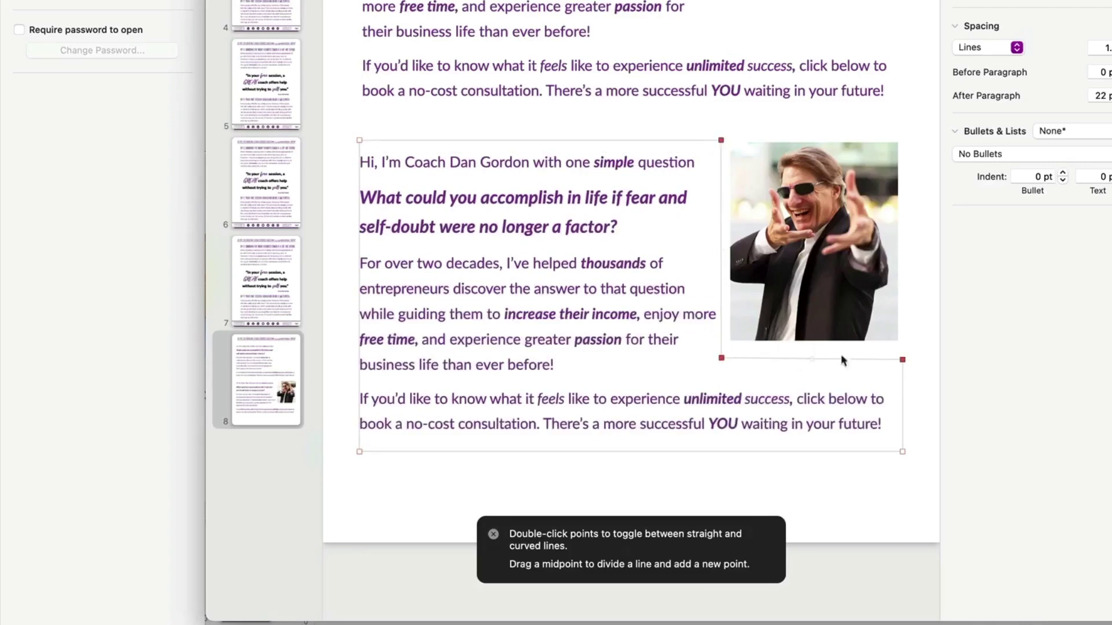
pyautogui.keyDown('shift'); pyautogui.click(903, 360); pyautogui.keyUp('shift')
pyautogui.moveTo(720, 359)
pyautogui.mouseDown()
pyautogui.moveTo(662, 365)
pyautogui.moveTo(723, 365)
pyautogui.mouseUp()
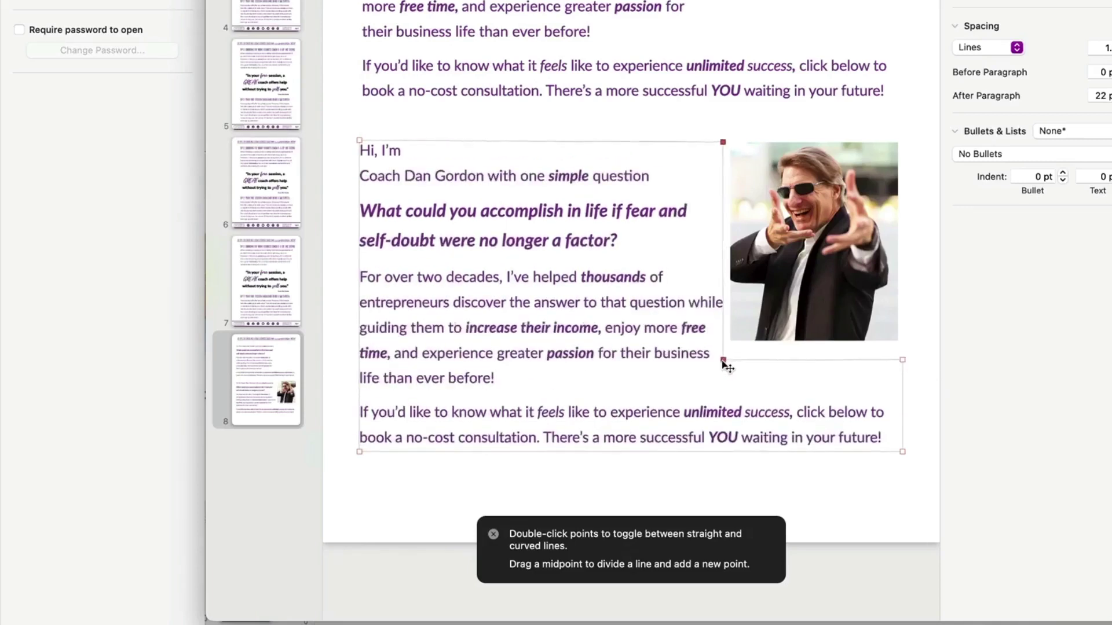
# Move the notch's bottom edge up to just beneath the photo and finish editing the shape's points
pyautogui.keyDown('shift'); pyautogui.click(903, 359); pyautogui.keyUp('shift')
pyautogui.keyDown('shift'); pyautogui.click(723, 142); pyautogui.keyUp('shift')
pyautogui.moveTo(724, 359); pyautogui.dragTo(723, 347)
pyautogui.click(937, 315)
pyautogui.click(866, 308)
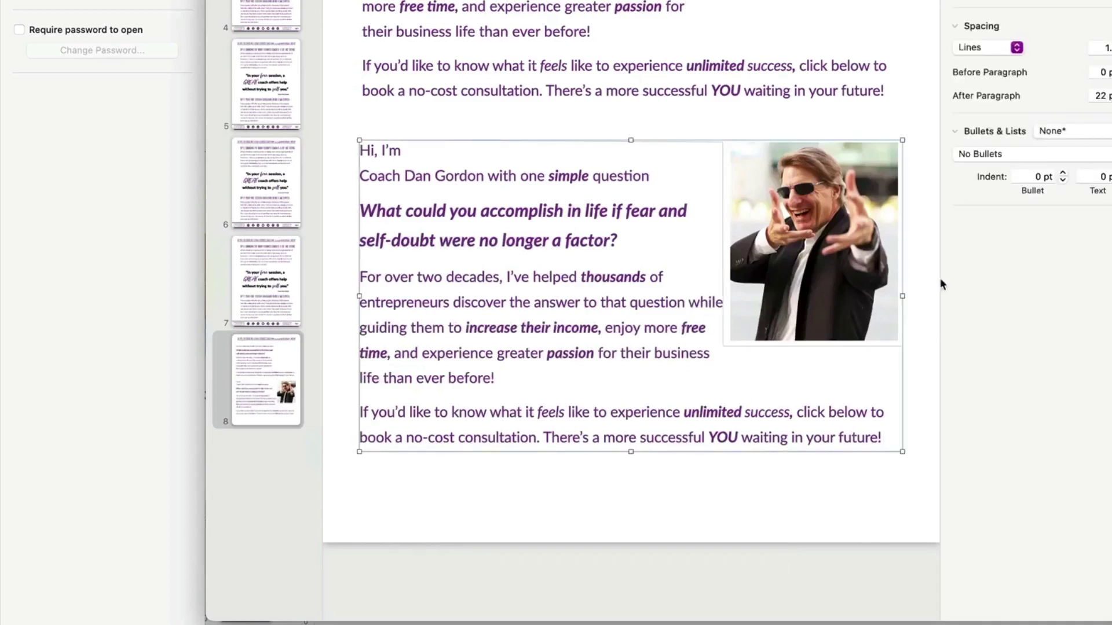
pyautogui.click(923, 268)
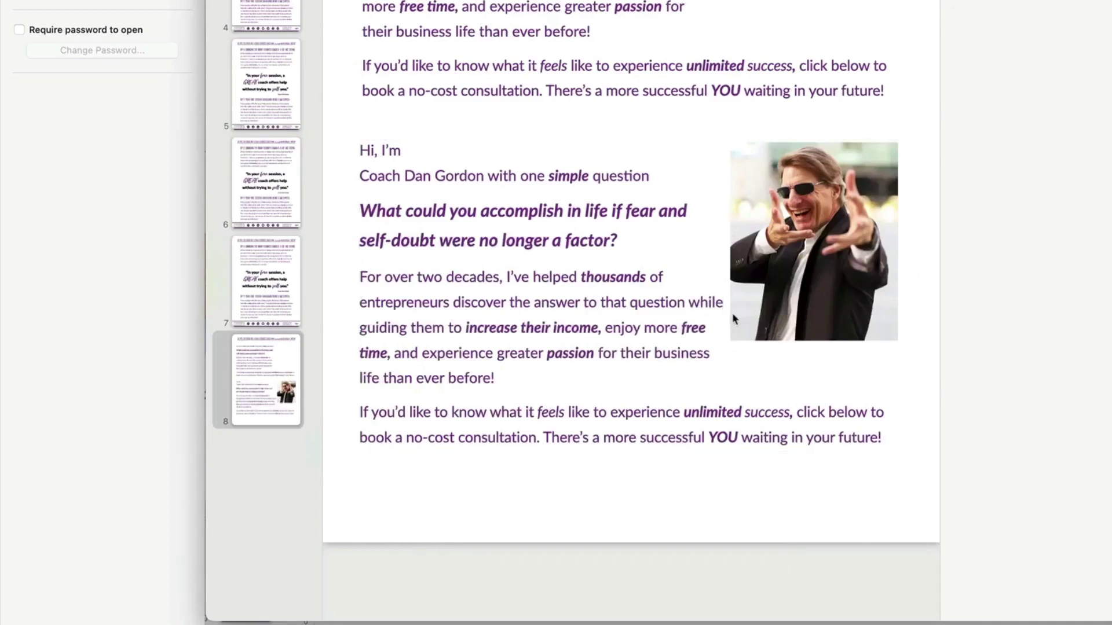
# Send the lower text shape to the back and try moving the photo on its own
pyautogui.click(780, 284)
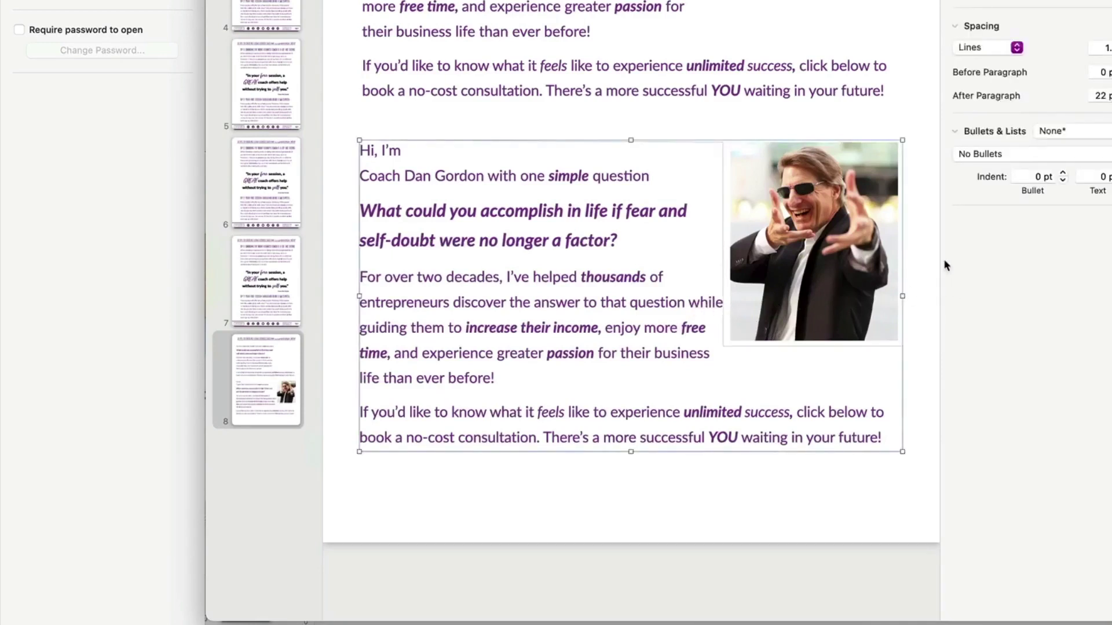
pyautogui.moveTo(819, 237)
pyautogui.mouseDown()
pyautogui.moveTo(843, 236)
pyautogui.moveTo(805, 224)
pyautogui.moveTo(820, 237)
pyautogui.mouseUp()
pyautogui.rightClick(792, 239)
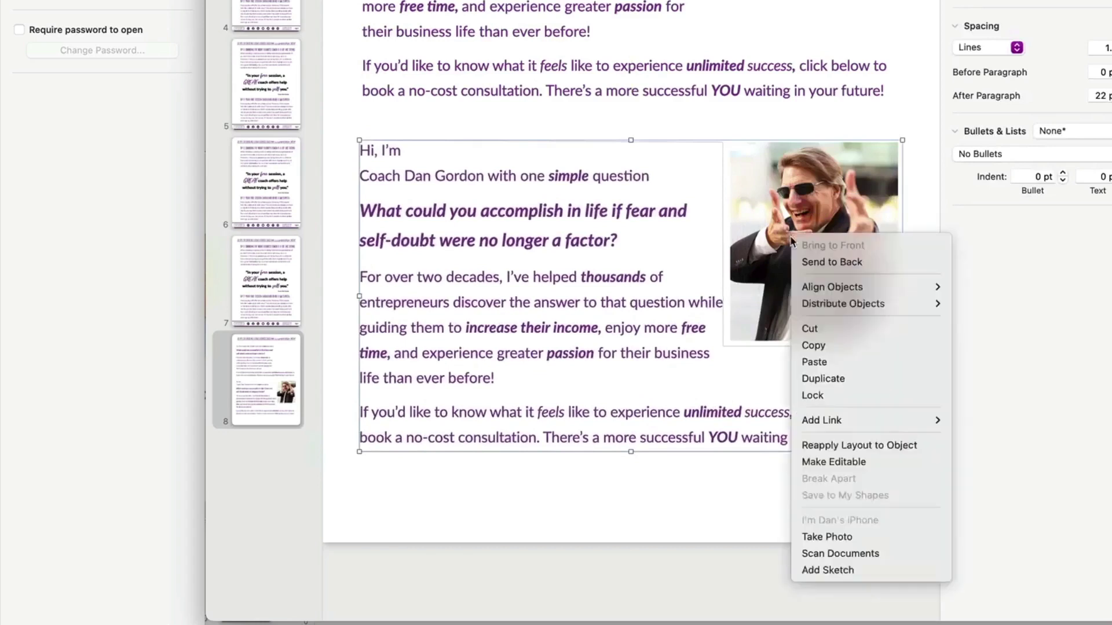
pyautogui.click(834, 263)
pyautogui.moveTo(842, 267); pyautogui.dragTo(851, 272)
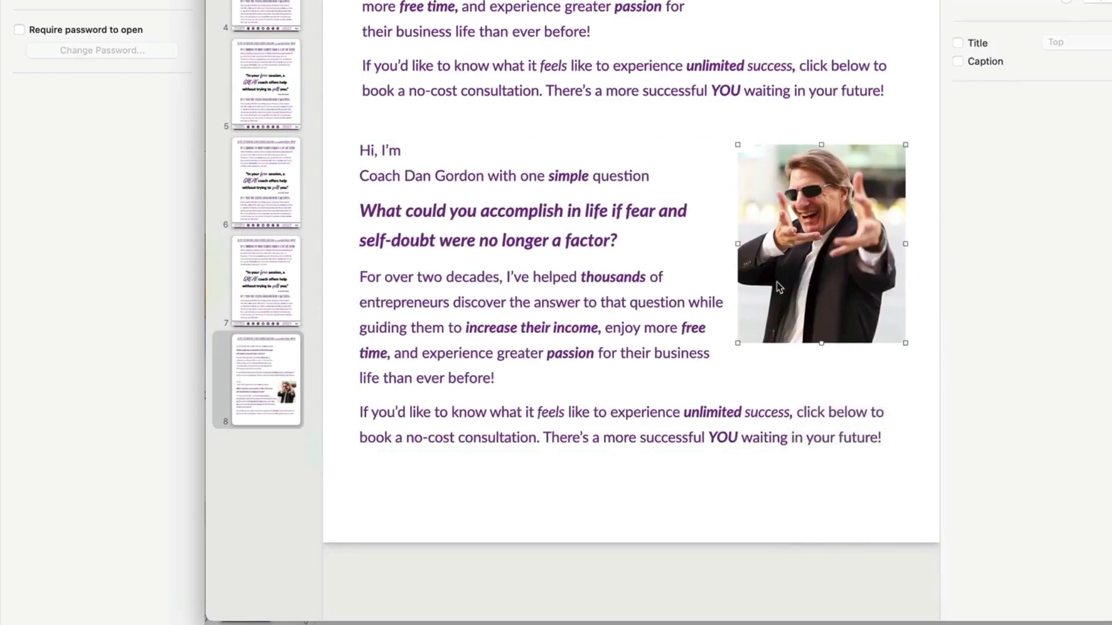
pyautogui.click(657, 305)
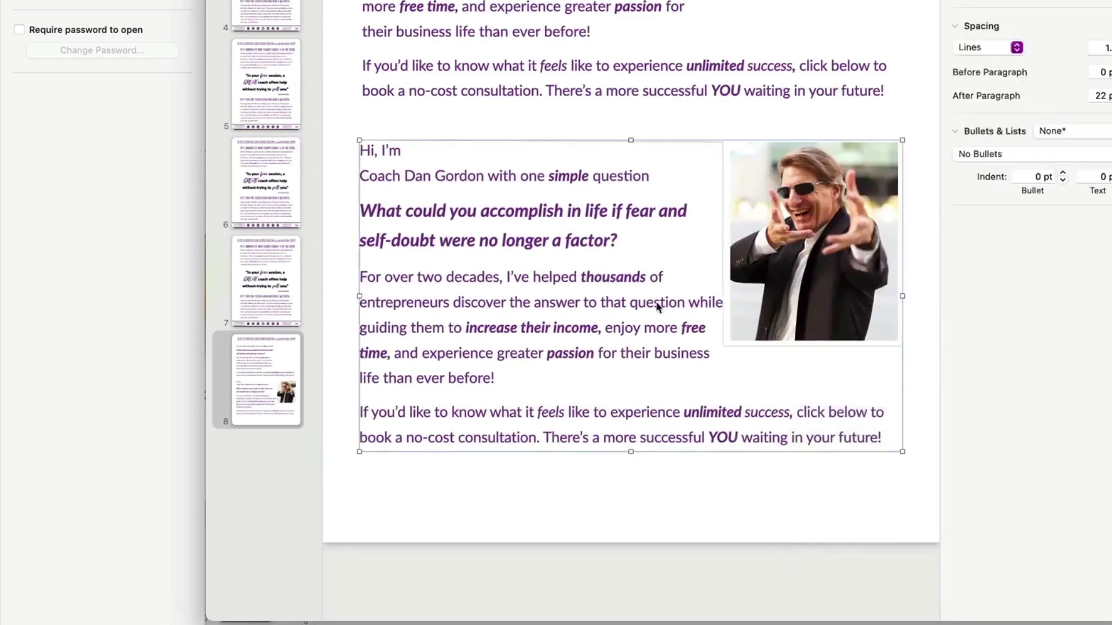
# Make the lower text shape editable and move the notch's vertical edge slightly away from the coach photo
pyautogui.rightClick(656, 303)
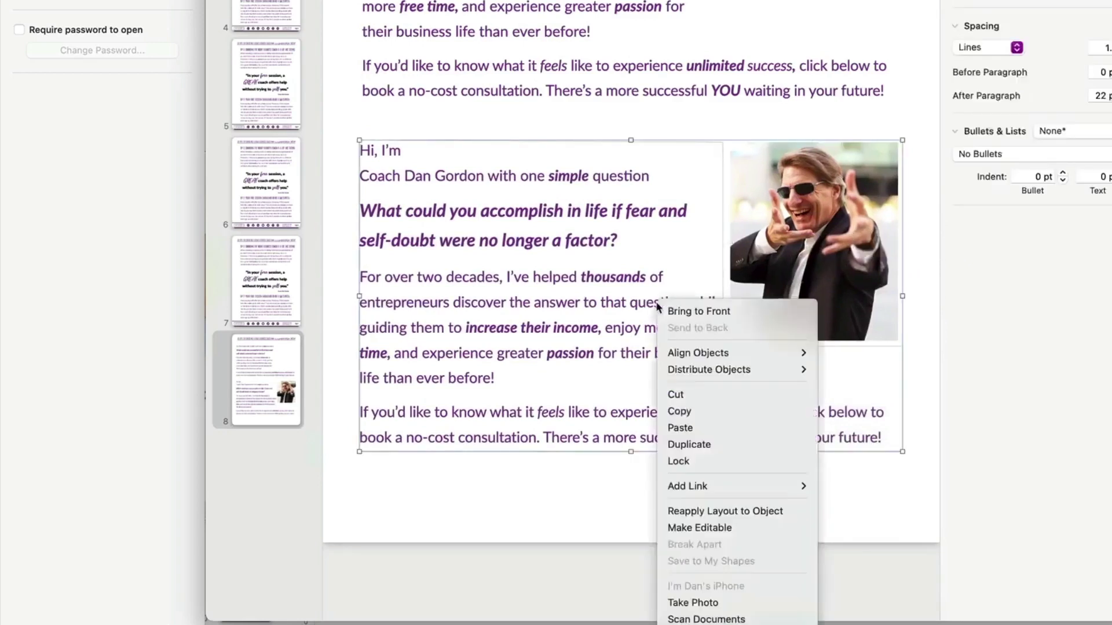
pyautogui.click(710, 527)
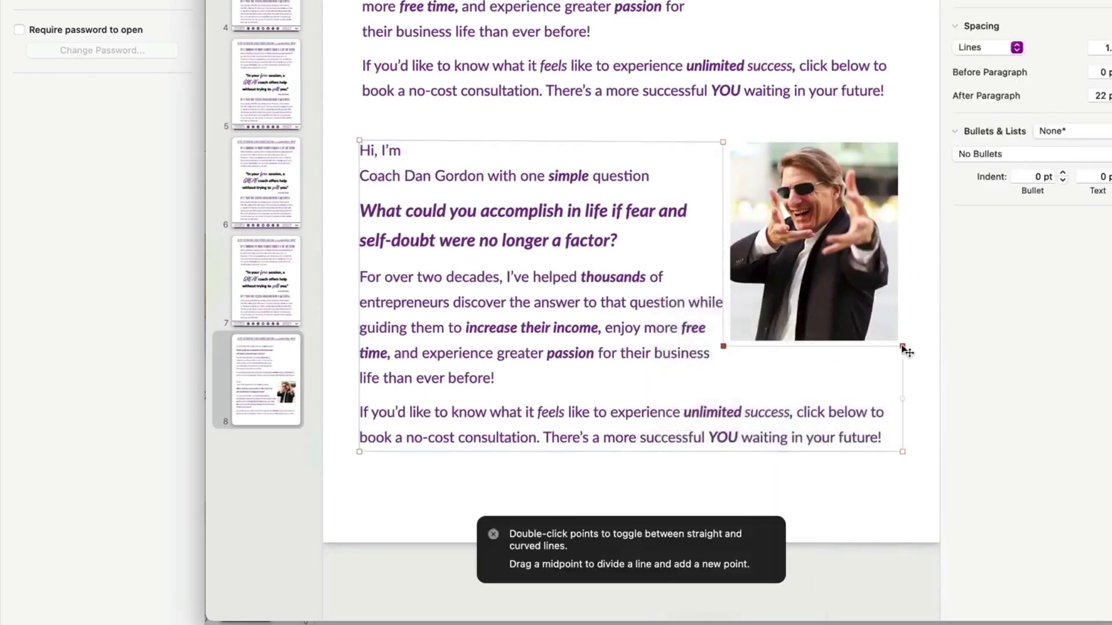
pyautogui.moveTo(723, 142); pyautogui.dragTo(713, 142)
pyautogui.click(767, 116)
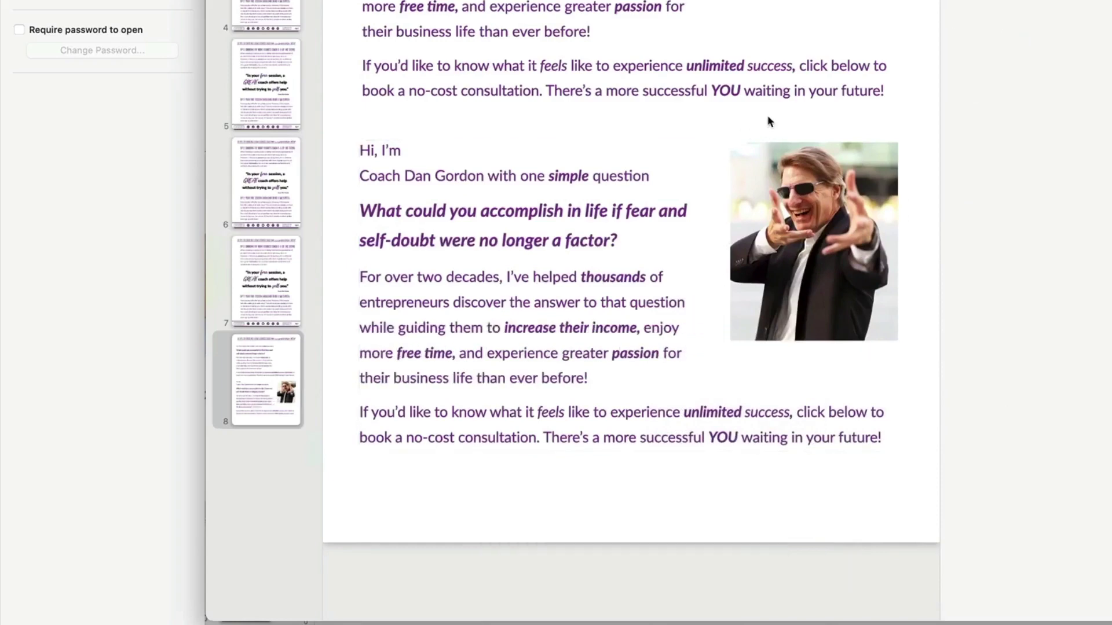
# Paste the coach photo into the notch of the introduction text beneath the last page's heading
pyautogui.press('super+grave')
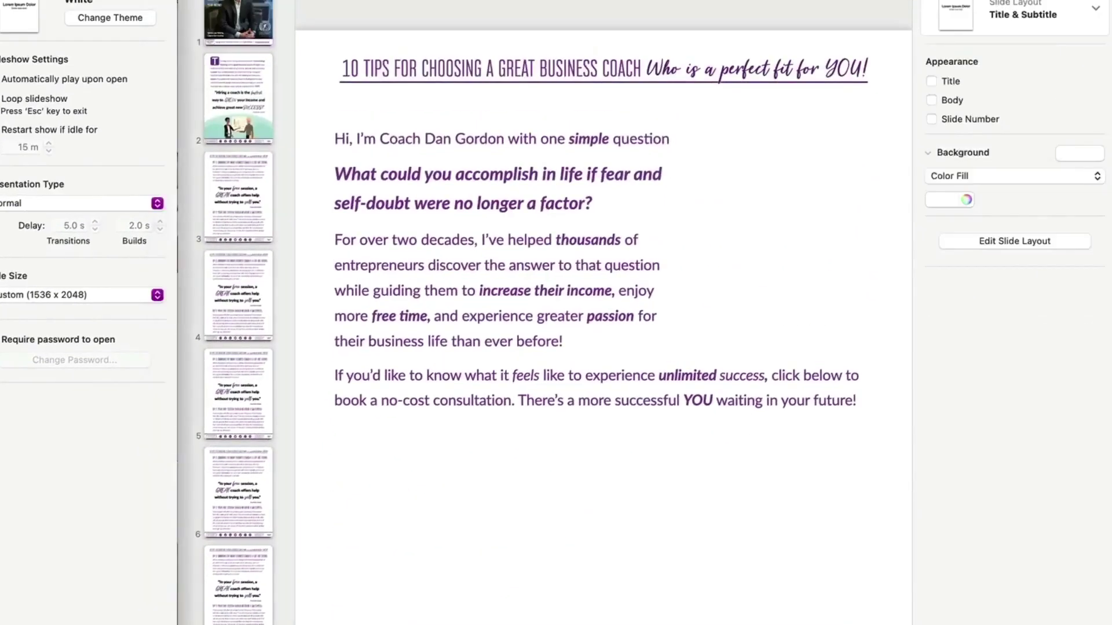
pyautogui.click(539, 220)
pyautogui.press('super+v')
pyautogui.click(546, 467)
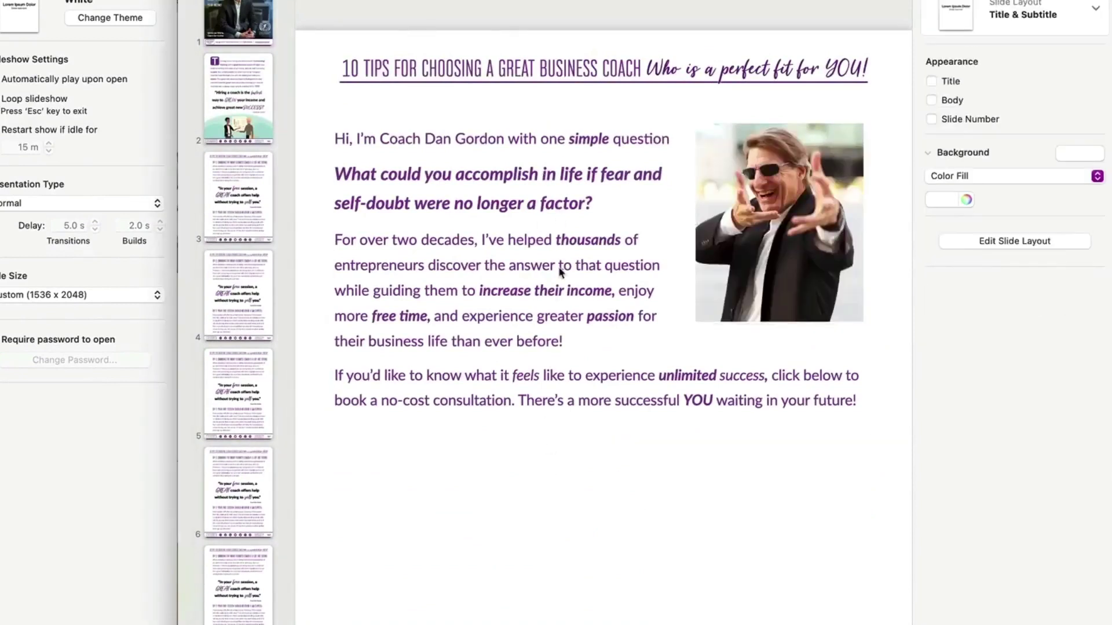
# Examine the font settings of the large question line and the emphasised words in the introduction text
pyautogui.tripleClick(506, 180)
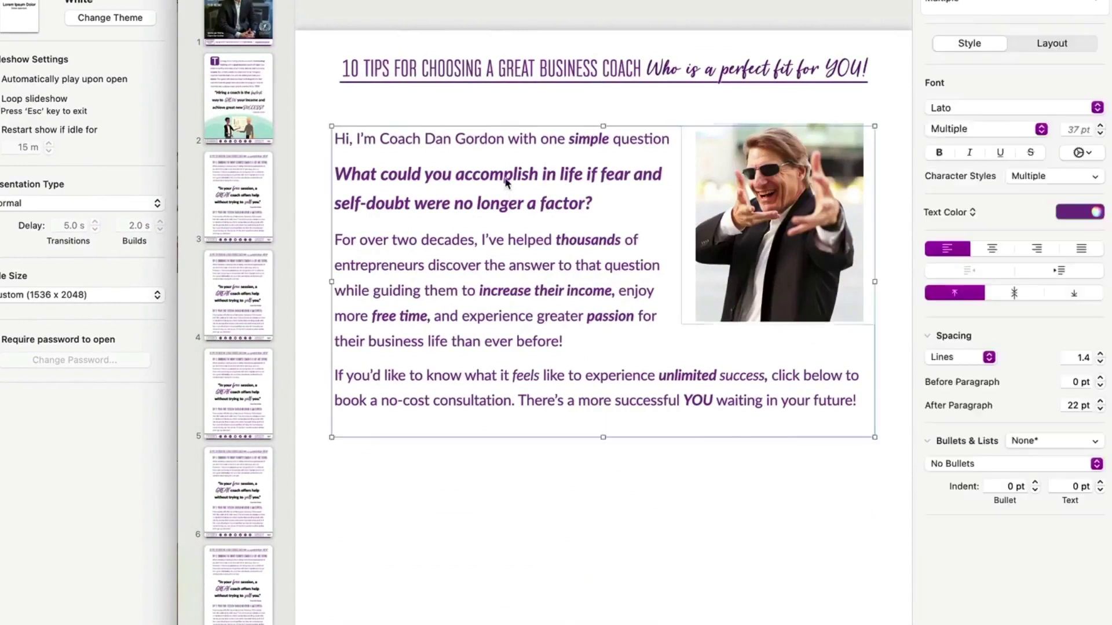
pyautogui.moveTo(608, 203); pyautogui.dragTo(319, 189)
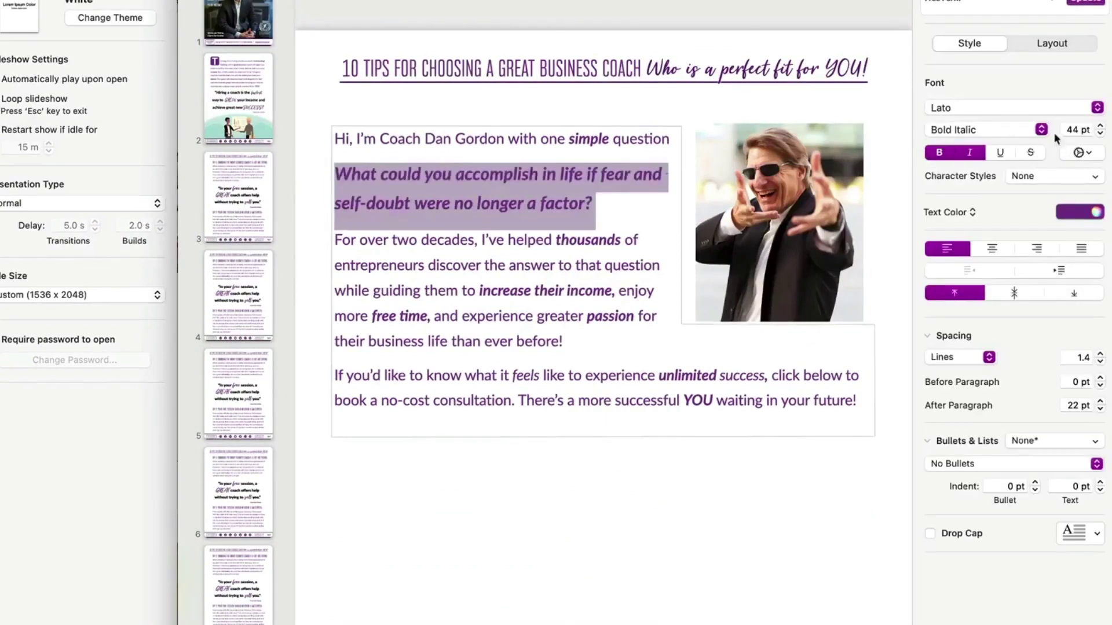
pyautogui.doubleClick(583, 138)
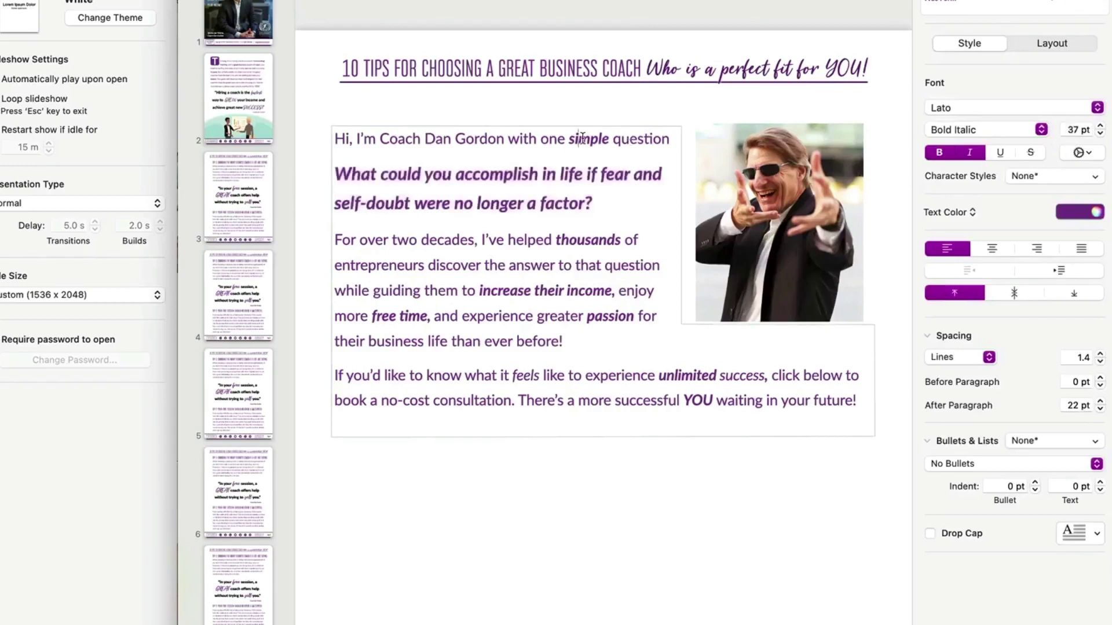
pyautogui.doubleClick(502, 291)
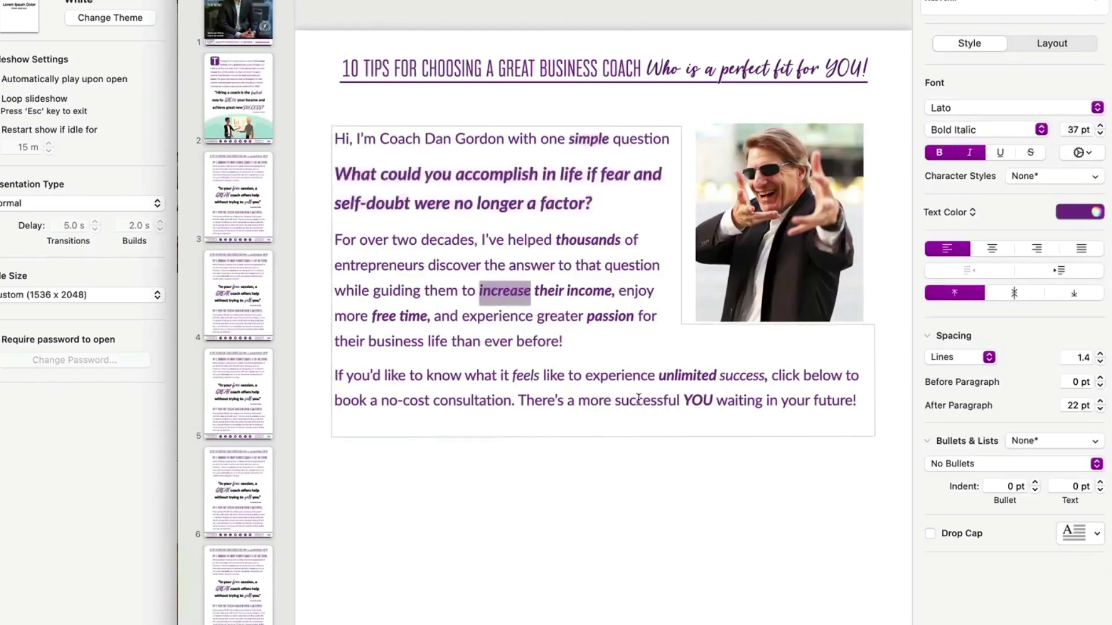
pyautogui.press('Escape')
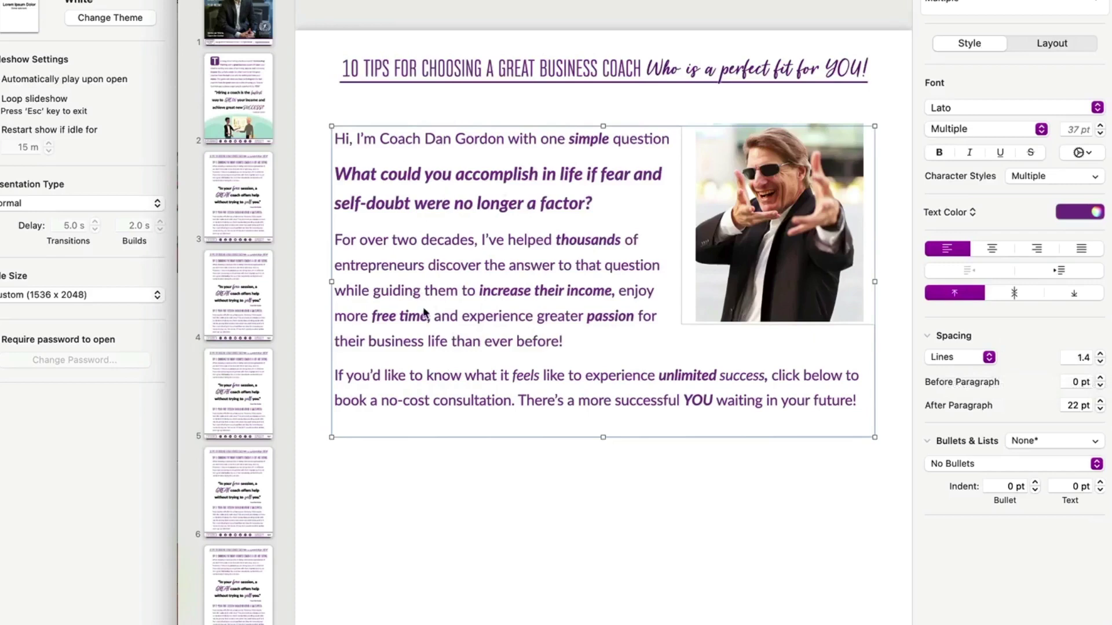
pyautogui.click(249, 295)
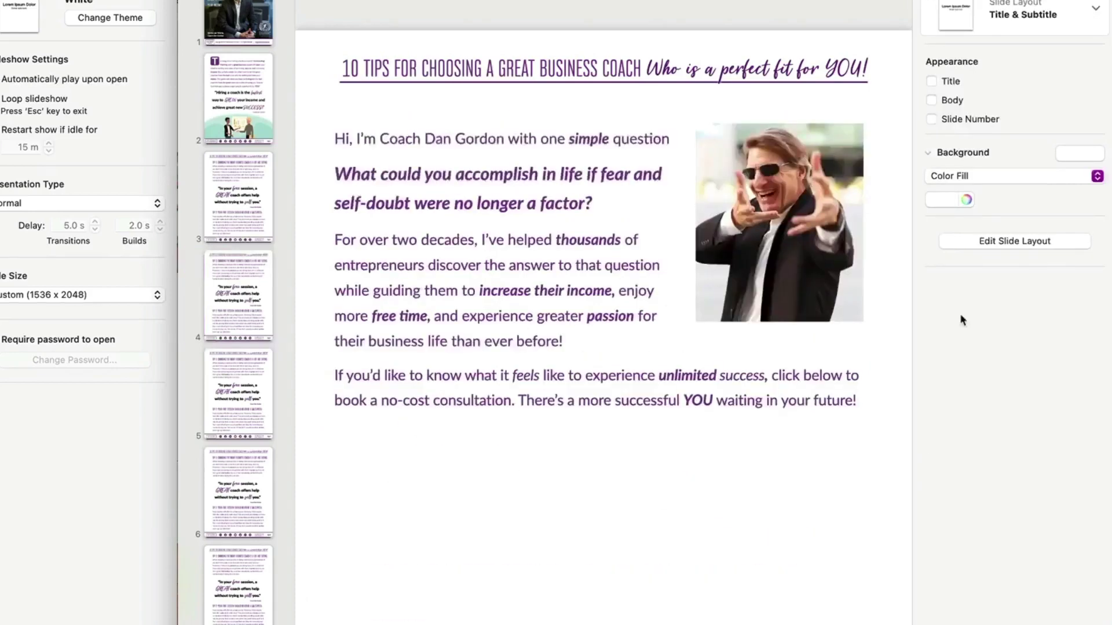
pyautogui.press('super+a')
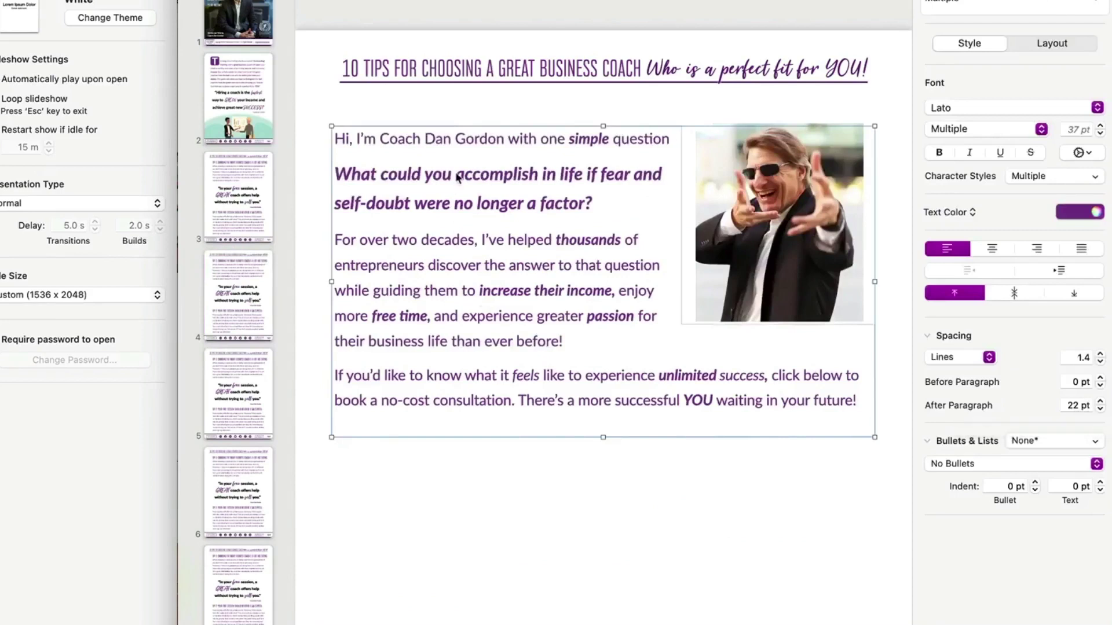
pyautogui.click(502, 559)
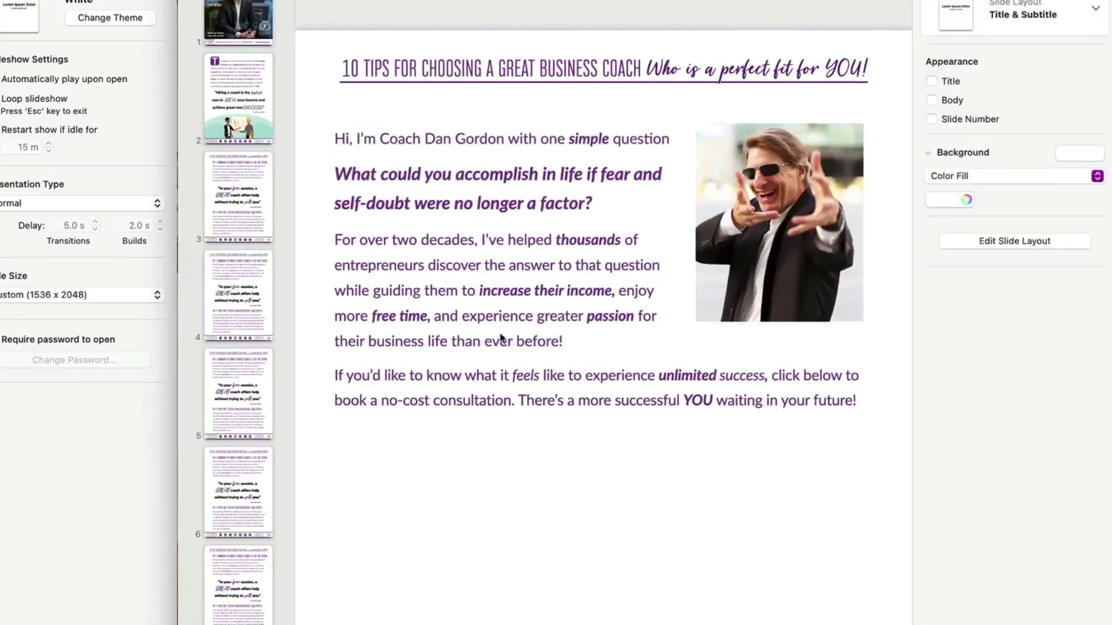
# Paste the no-cost consultation button centred beneath the introduction text and compare it with the connect button in page 4's footer
pyautogui.press('super+v')
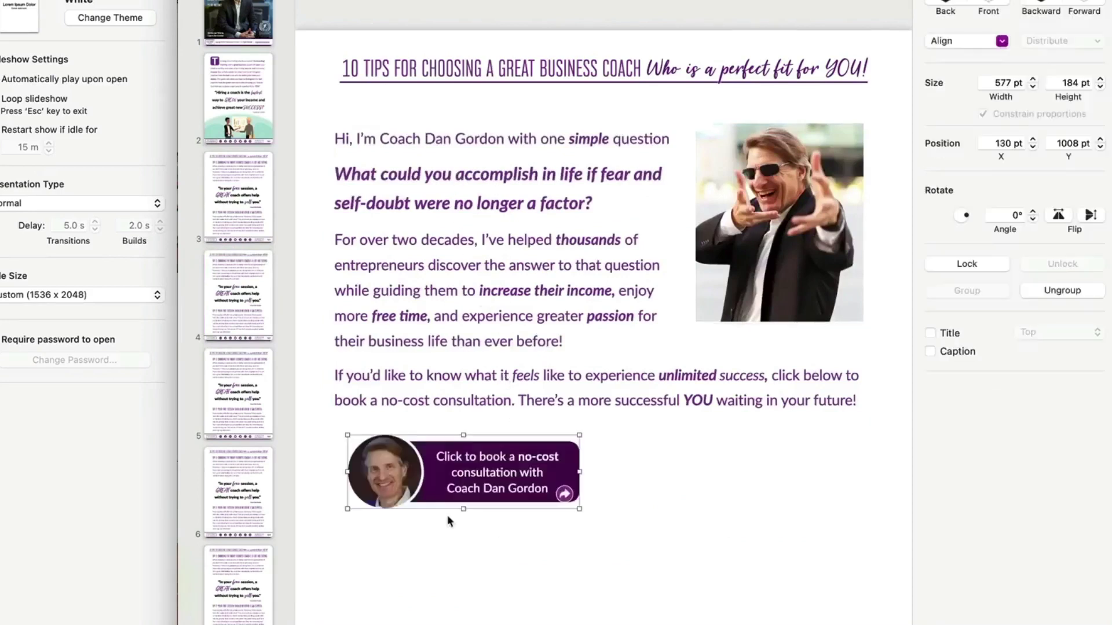
pyautogui.moveTo(460, 466); pyautogui.dragTo(583, 466)
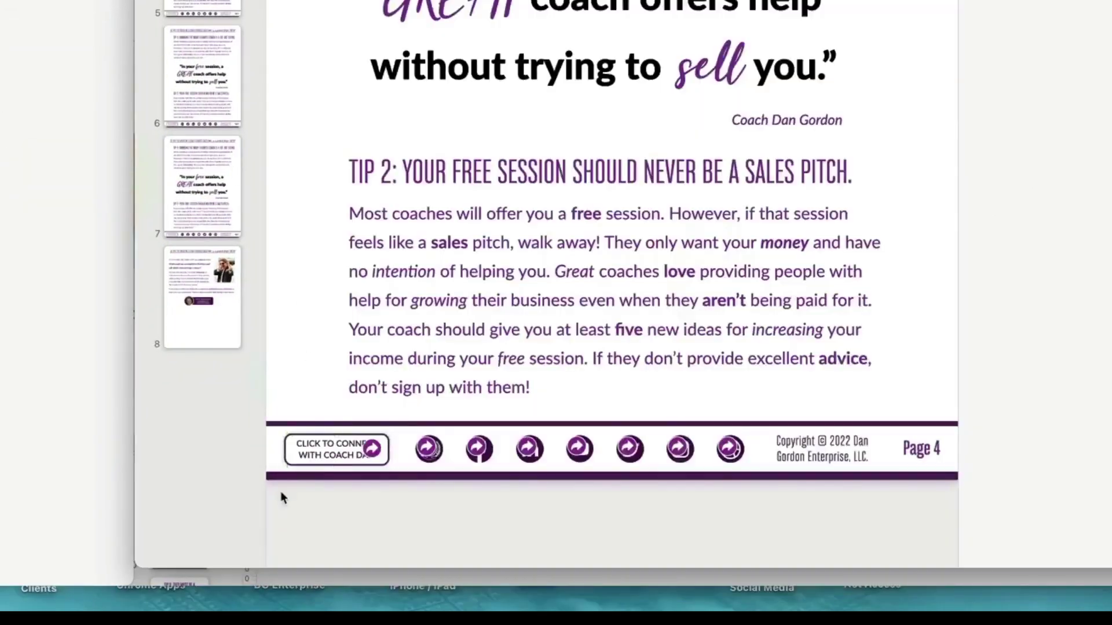
pyautogui.click(305, 465)
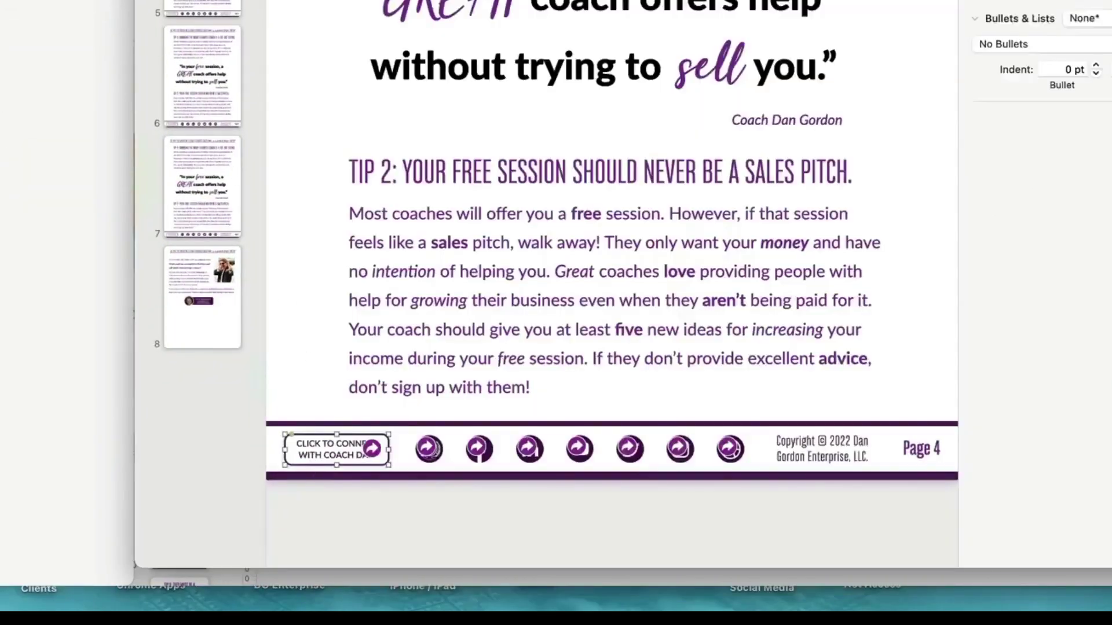
pyautogui.click(232, 272)
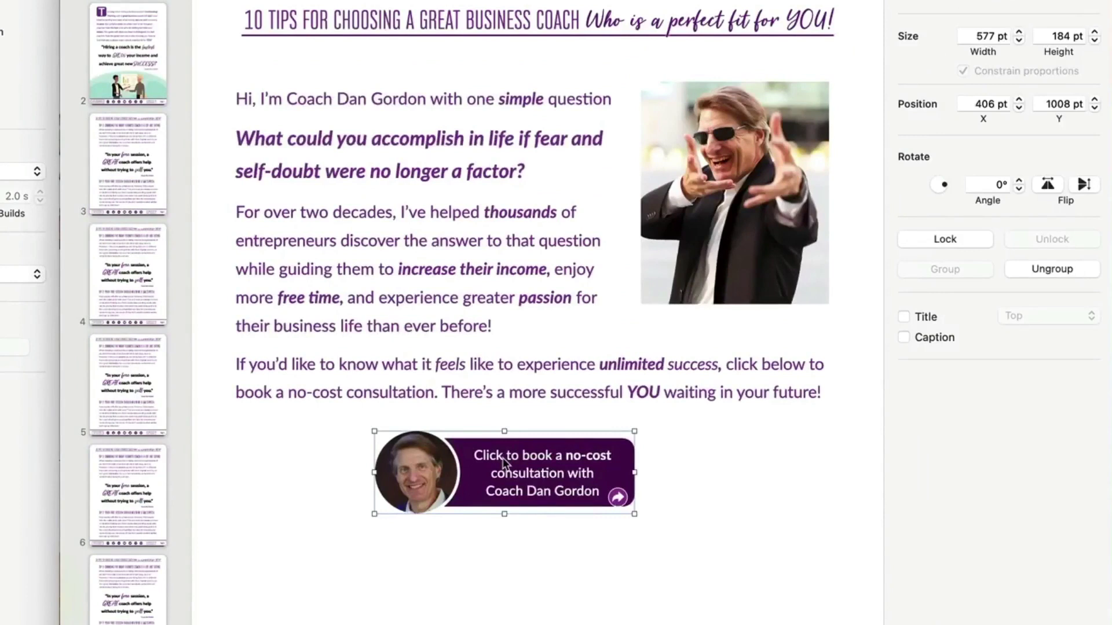
# Ungroup the consultation button and move its dark purple rounded rectangle down, away from the circular photo
pyautogui.rightClick(504, 465)
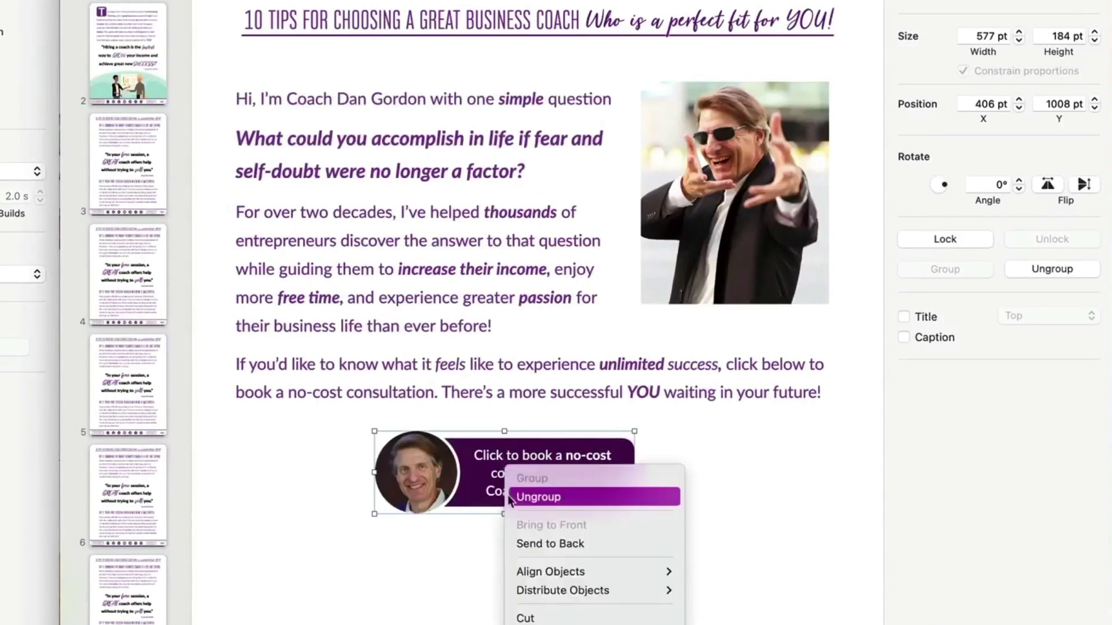
pyautogui.click(511, 498)
pyautogui.click(487, 561)
pyautogui.moveTo(513, 493); pyautogui.dragTo(682, 551)
# Insert a sample rounded rectangle below the introduction, try adjusting its corner radius, and delete it
pyautogui.click(681, 2)
pyautogui.click(745, 7)
pyautogui.moveTo(561, 462); pyautogui.dragTo(694, 470)
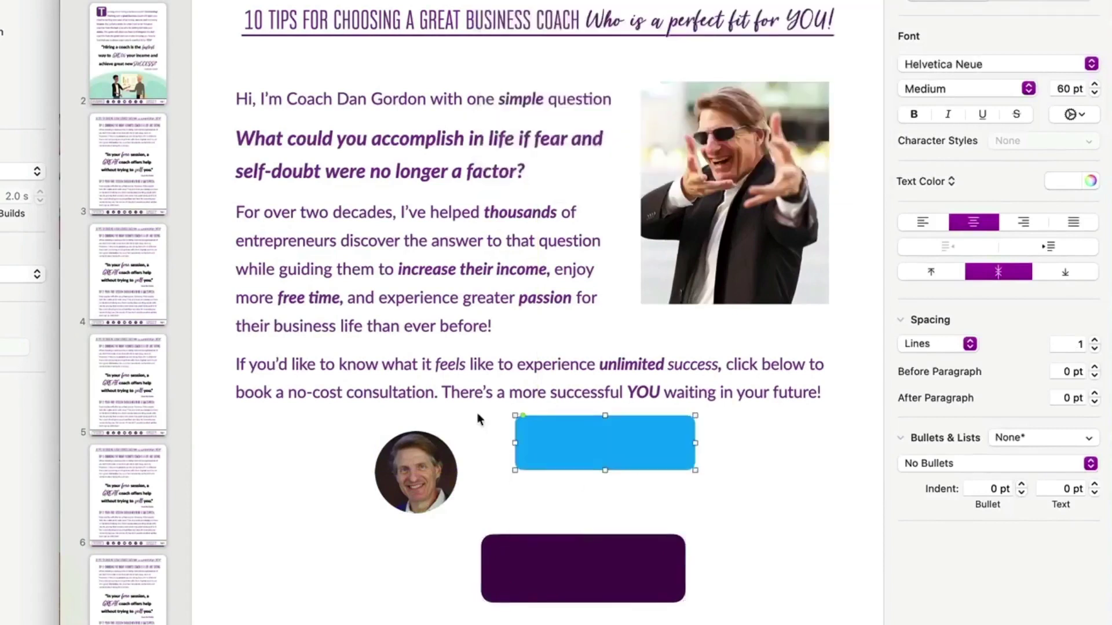
pyautogui.moveTo(523, 416); pyautogui.dragTo(529, 416)
pyautogui.press('BackSpace')
# Review the dark purple rectangle's fill and size settings and move it back beside the circular photo as the button's background
pyautogui.click(568, 560)
pyautogui.click(985, 7)
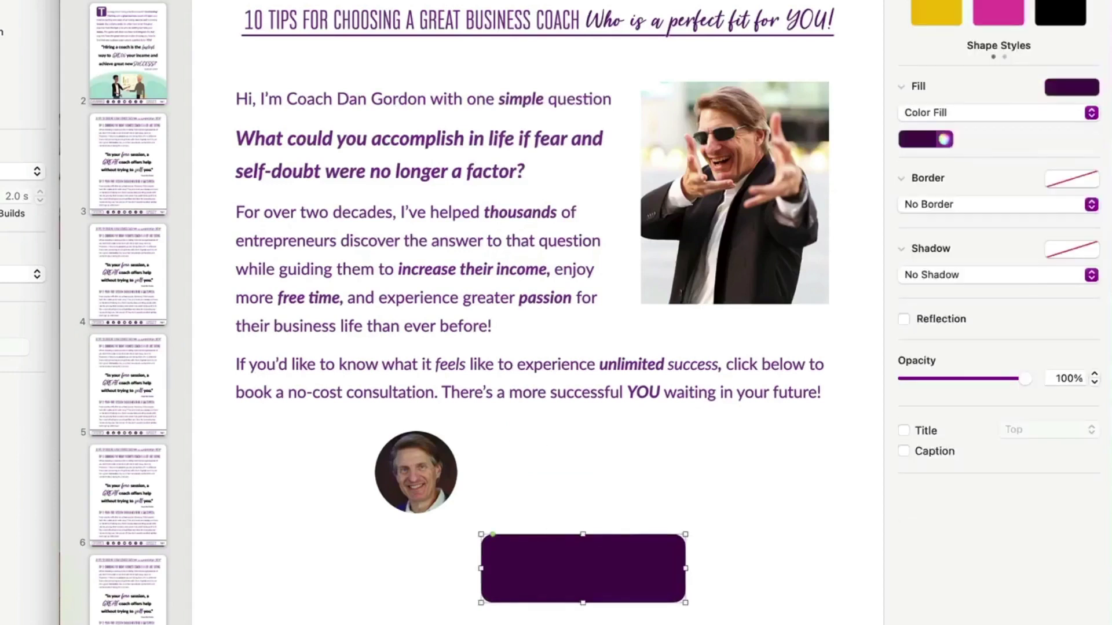
pyautogui.click(1063, 1)
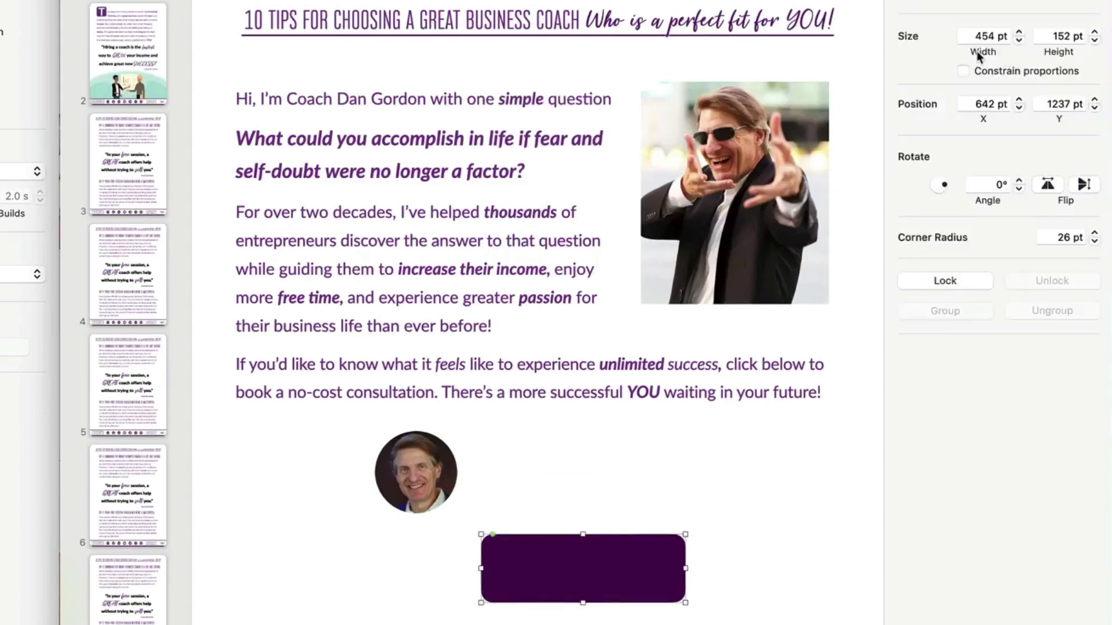
pyautogui.moveTo(642, 569); pyautogui.dragTo(580, 472)
pyautogui.click(395, 489)
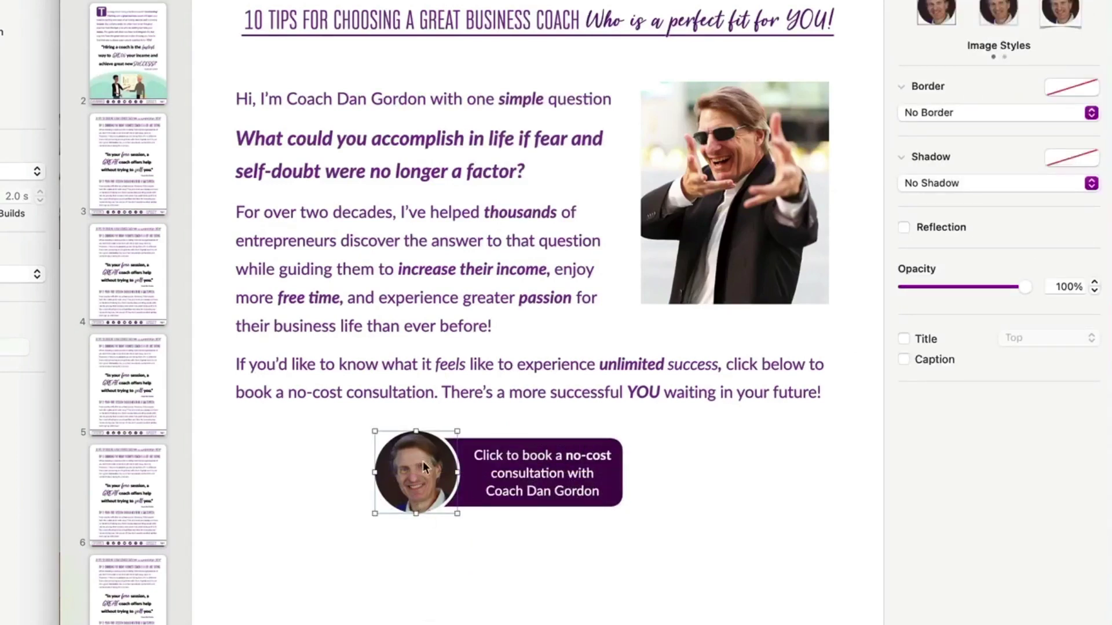
pyautogui.click(348, 467)
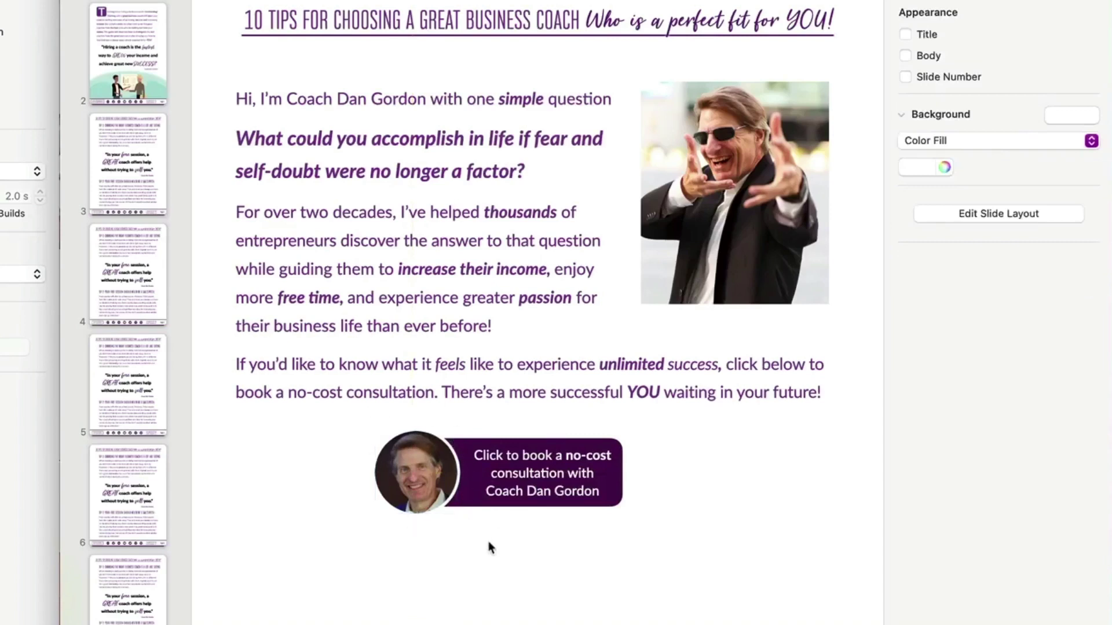
# Try moving the circular photo, undo that move, and reposition the button text slightly closer to the photo
pyautogui.click(572, 463)
pyautogui.moveTo(415, 481); pyautogui.dragTo(408, 532)
pyautogui.press('super+z')
pyautogui.moveTo(523, 472); pyautogui.dragTo(565, 511)
pyautogui.press('super+z')
# Examine the font and line spacing settings of the consultation button's text
pyautogui.doubleClick(538, 453)
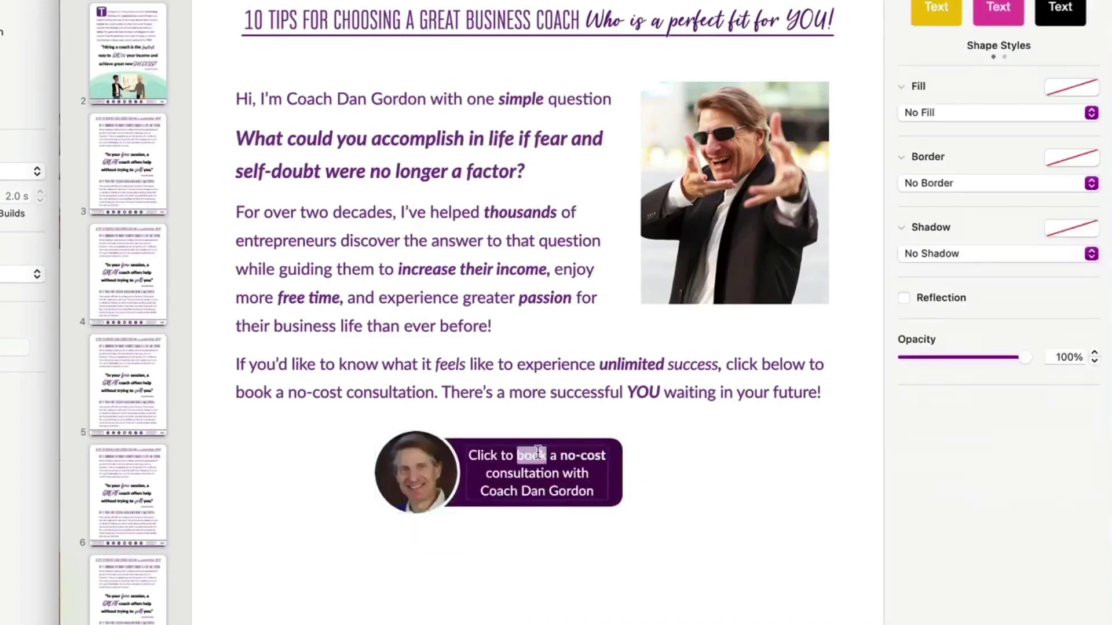
pyautogui.click(999, 1)
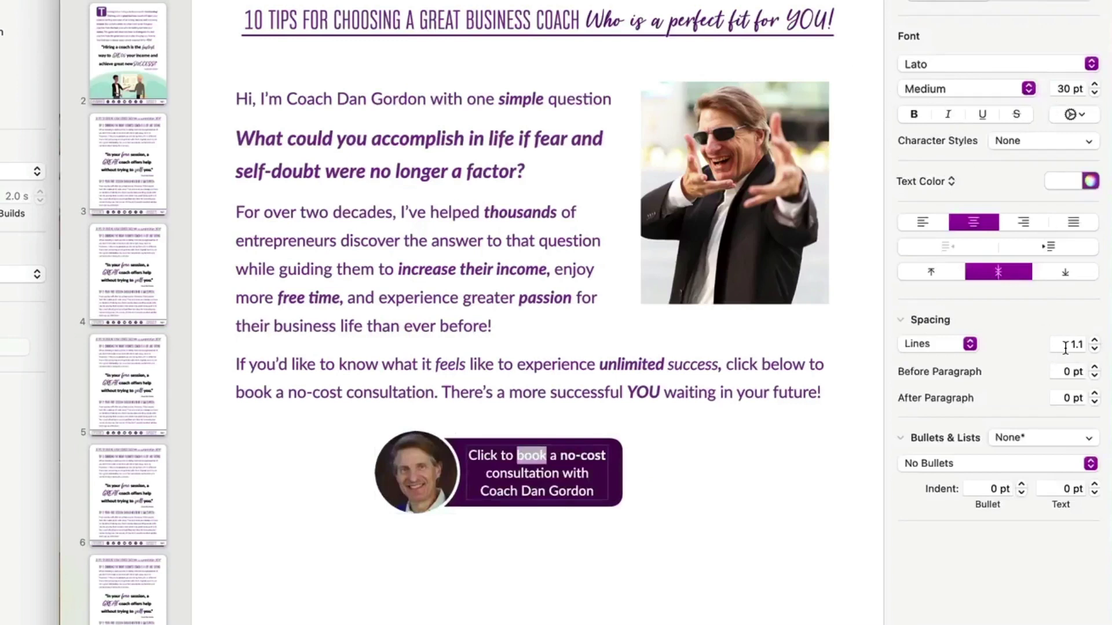
pyautogui.click(776, 551)
# Select only the button's circular photo, text and purple rectangle, and group them into one object
pyautogui.moveTo(710, 559); pyautogui.dragTo(332, 426)
pyautogui.keyDown('super'); pyautogui.click(431, 369); pyautogui.keyUp('super')
pyautogui.rightClick(404, 468)
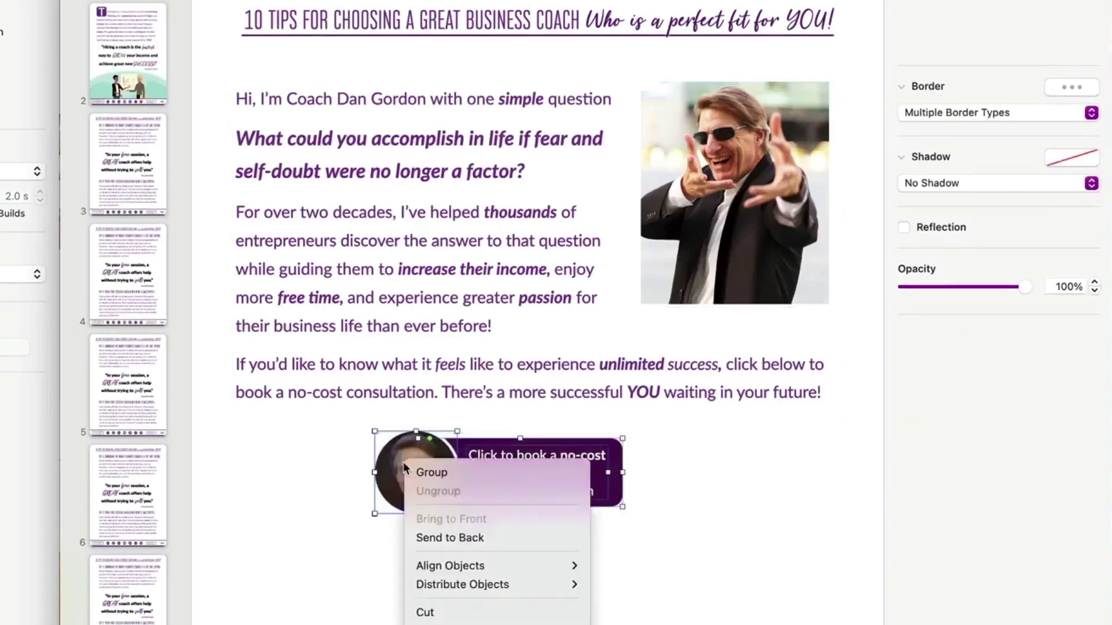
pyautogui.click(412, 472)
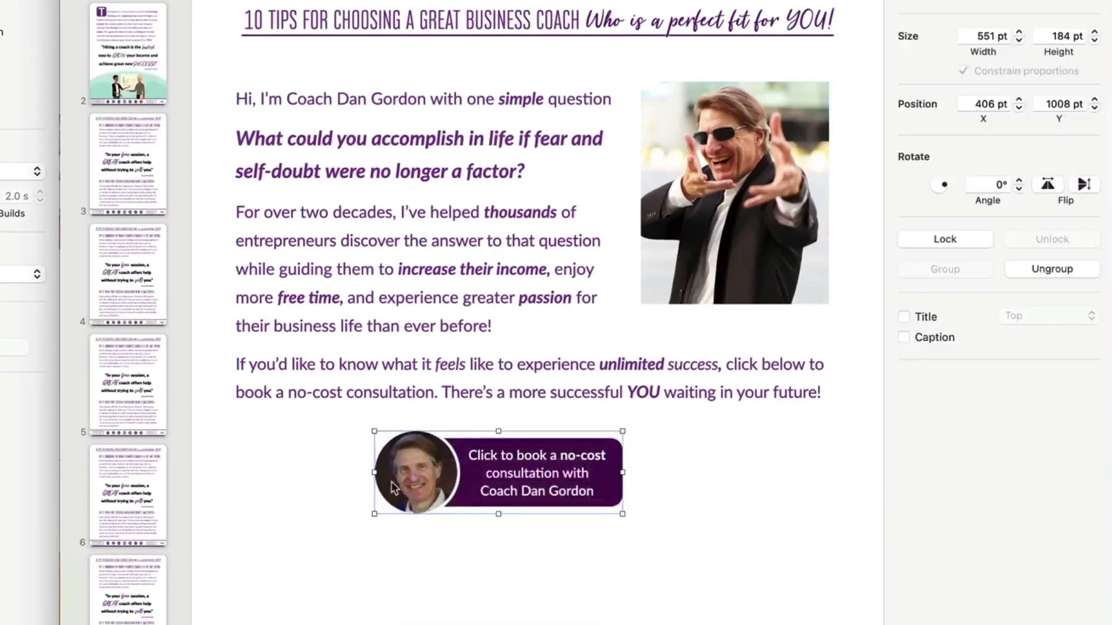
# Add a Webpage link to the grouped consultation button without entering an address
pyautogui.press('super+k')
pyautogui.click(629, 303)
pyautogui.click(618, 325)
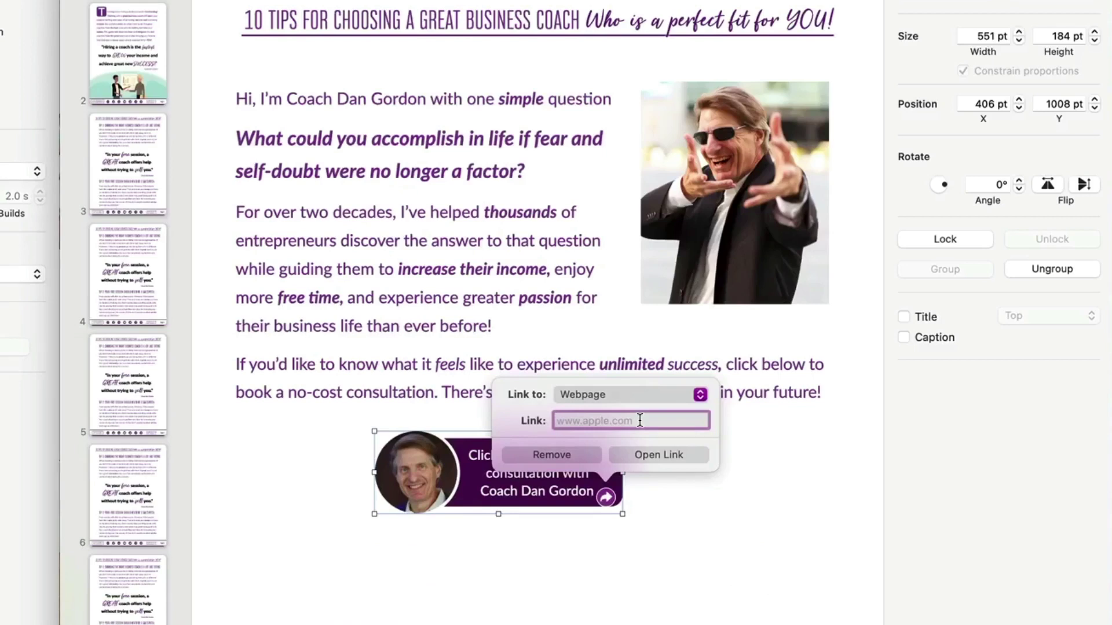
pyautogui.click(639, 522)
# Move the consultation button aside, paste the Badass Entrepreneur App download button beside it, and delete that second button
pyautogui.moveTo(524, 469); pyautogui.dragTo(419, 466)
pyautogui.press('super+v')
pyautogui.click(647, 472)
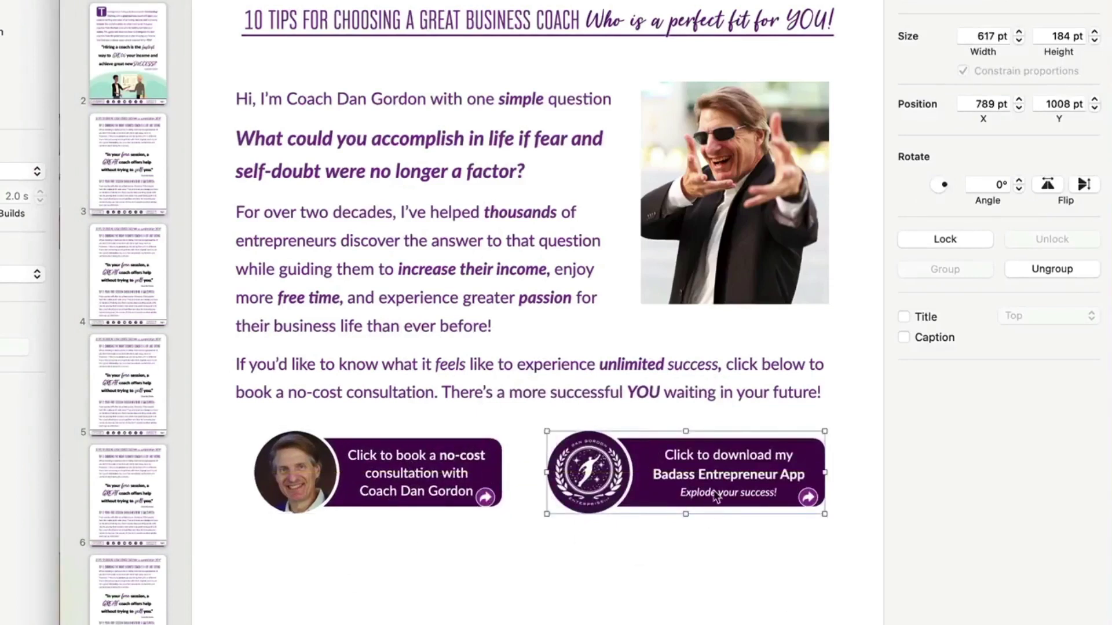
pyautogui.press('Delete')
# Centre the consultation button beneath the introduction and paste the "It's always a thrill to help entrepreneurs" quote with its attribution below it
pyautogui.moveTo(293, 487); pyautogui.dragTo(443, 482)
pyautogui.click(418, 562)
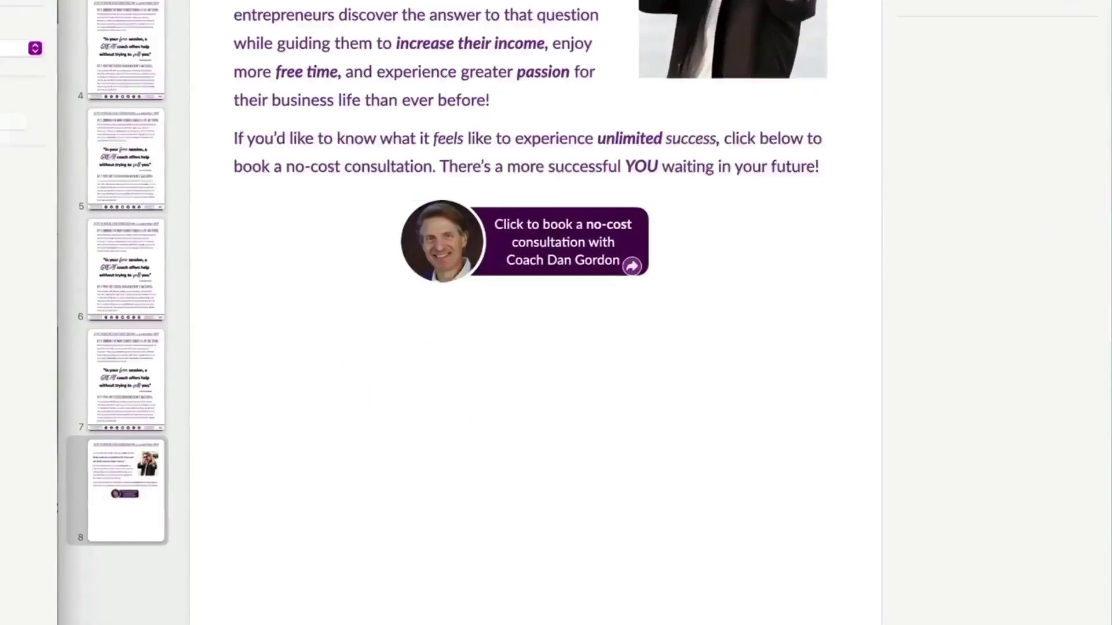
pyautogui.press('super+v')
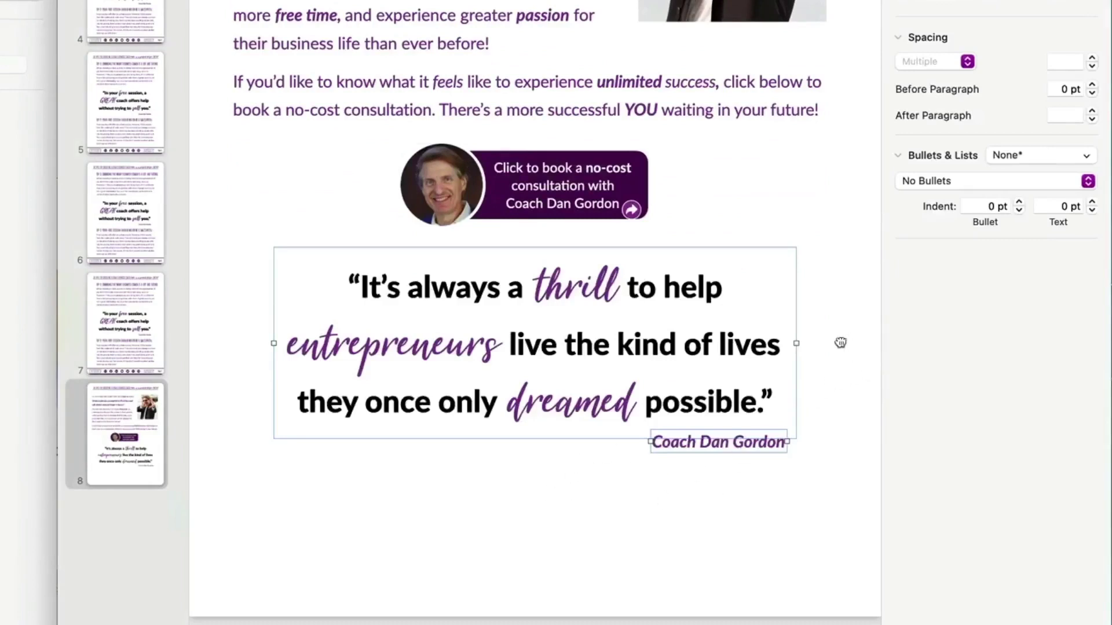
pyautogui.click(751, 344)
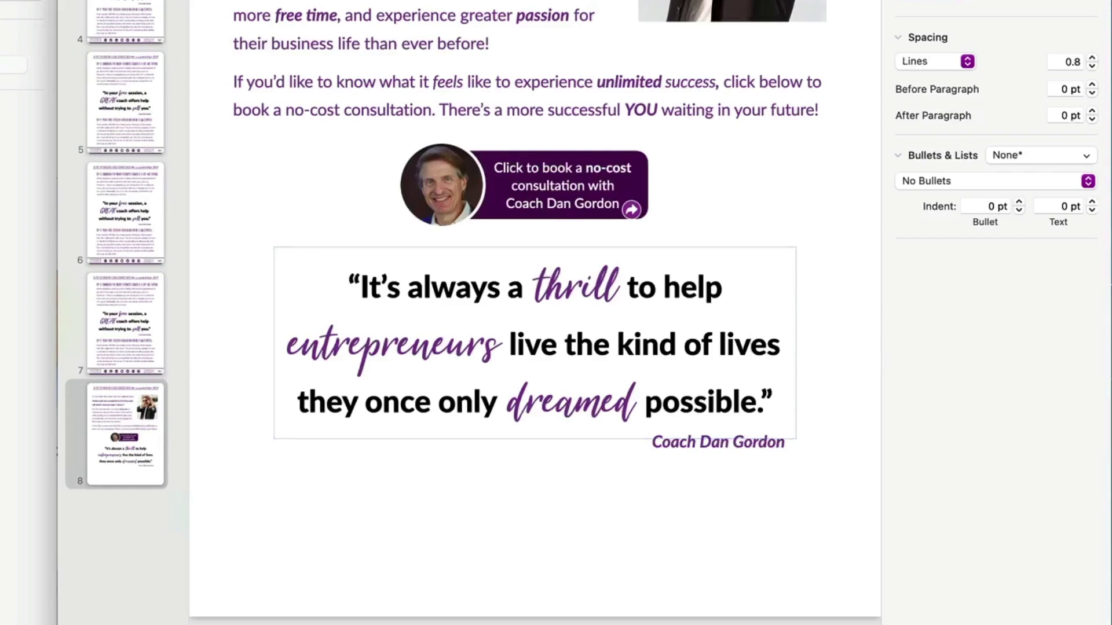
pyautogui.click(305, 205)
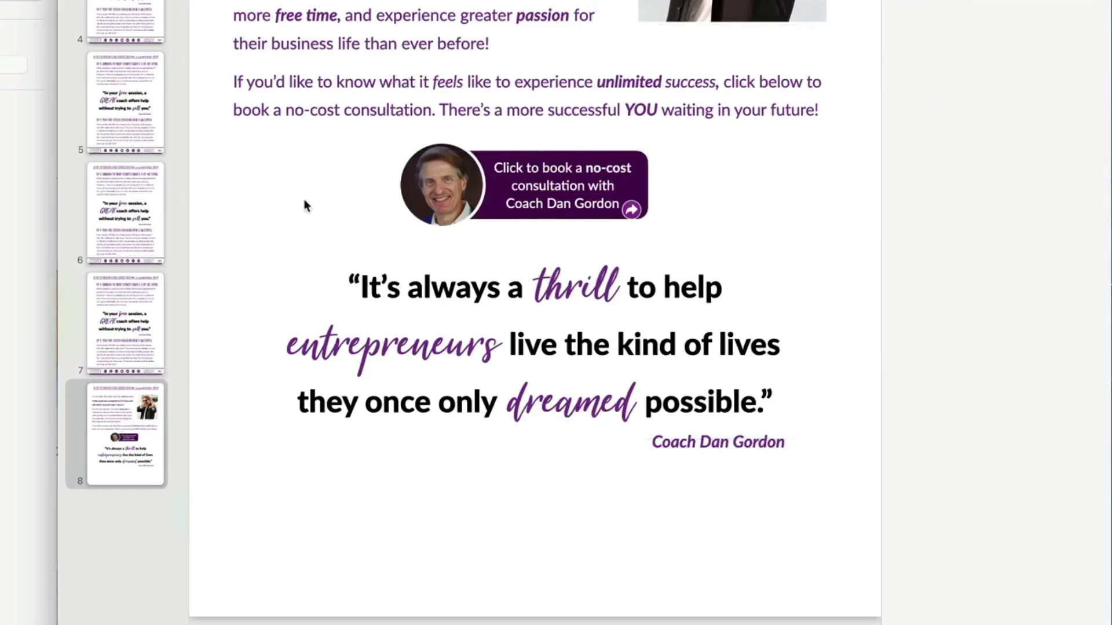
pyautogui.click(482, 367)
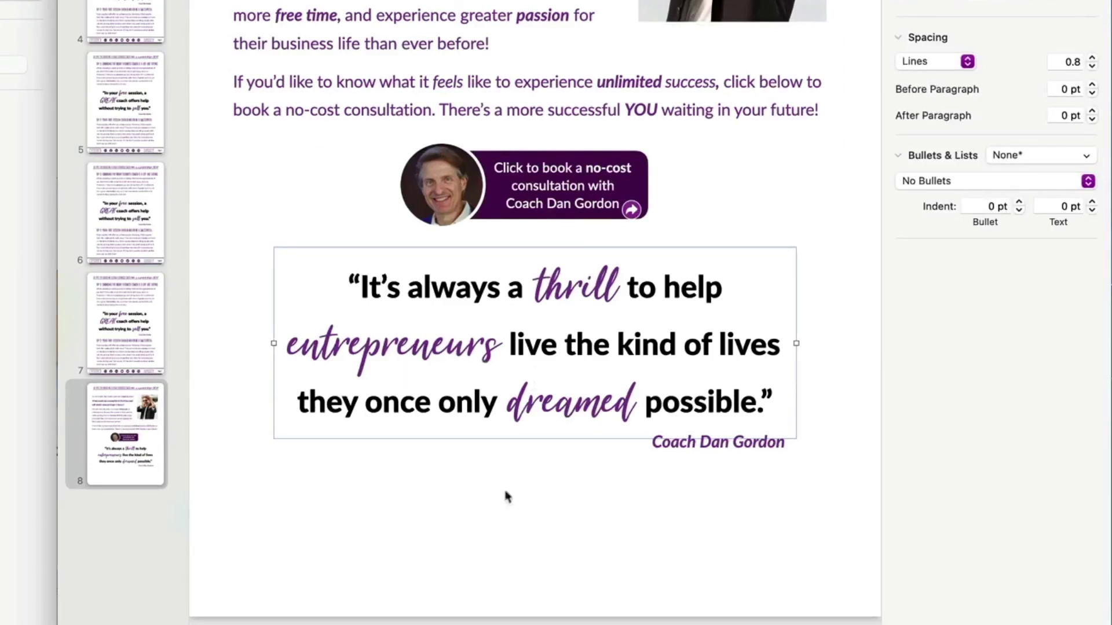
# Add the "Connect with us online" social icon row beneath the closing quote, and the copyright, website, logo and page number footer on the last page
pyautogui.click(117, 315)
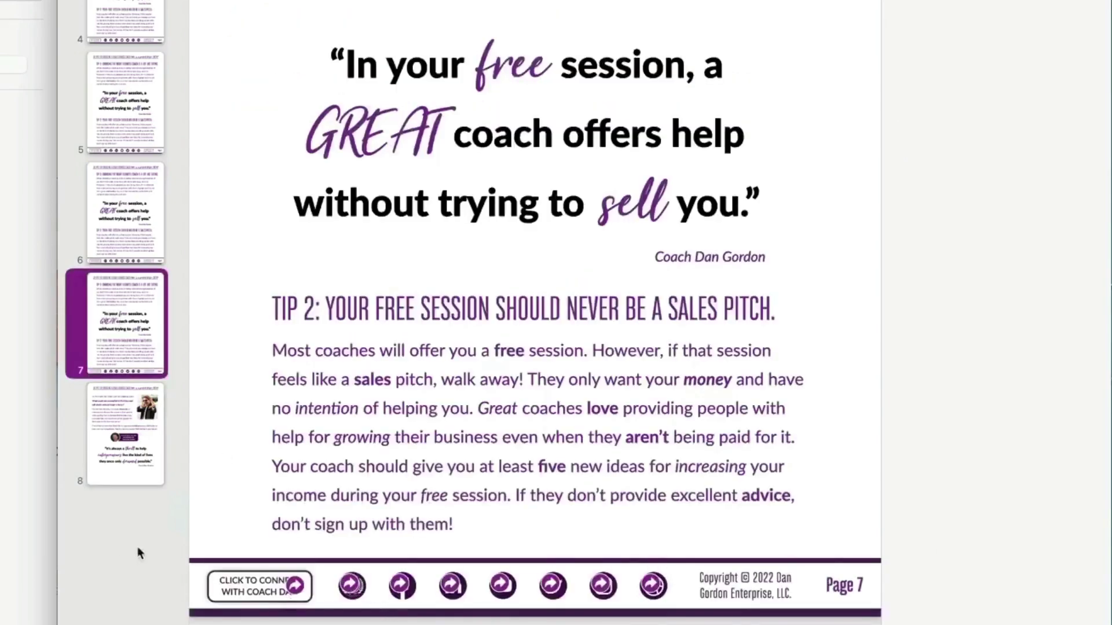
pyautogui.click(122, 434)
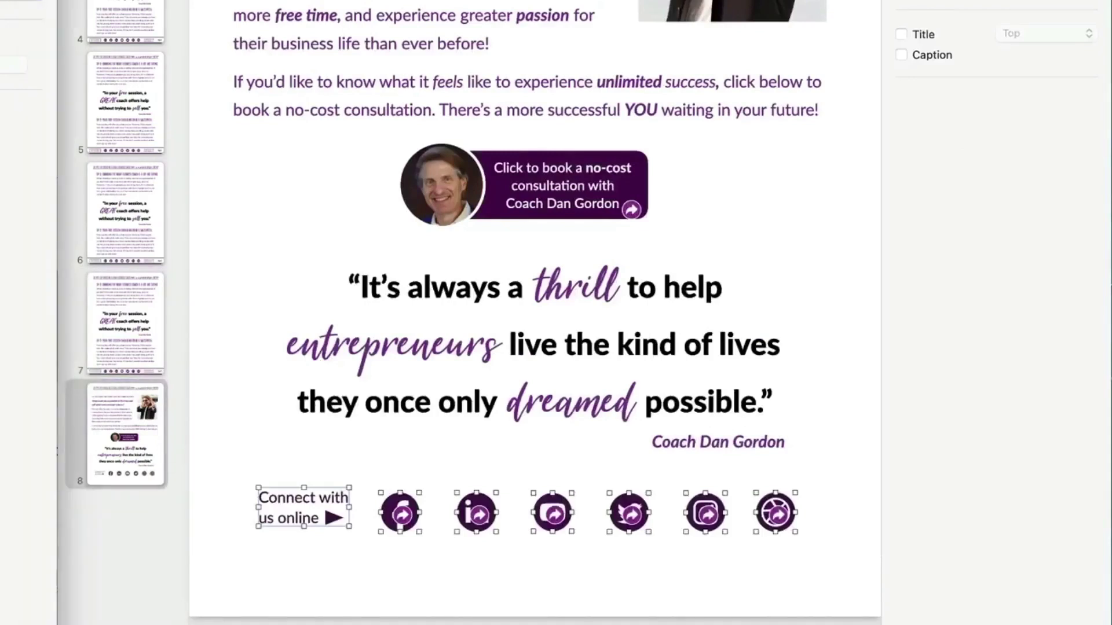
pyautogui.click(132, 308)
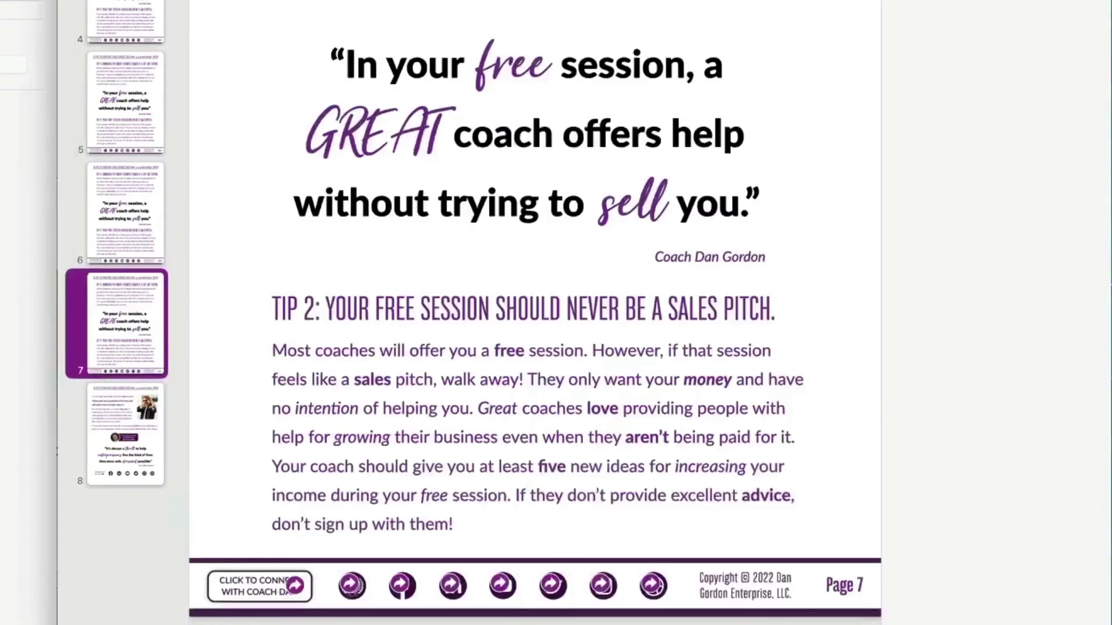
pyautogui.click(121, 424)
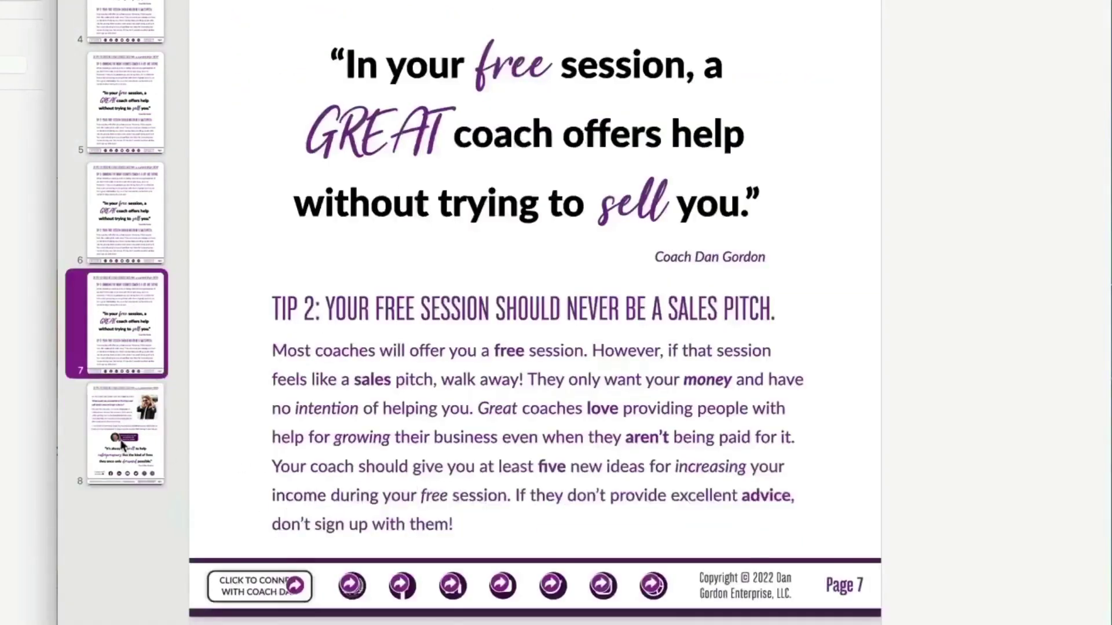
pyautogui.click(120, 440)
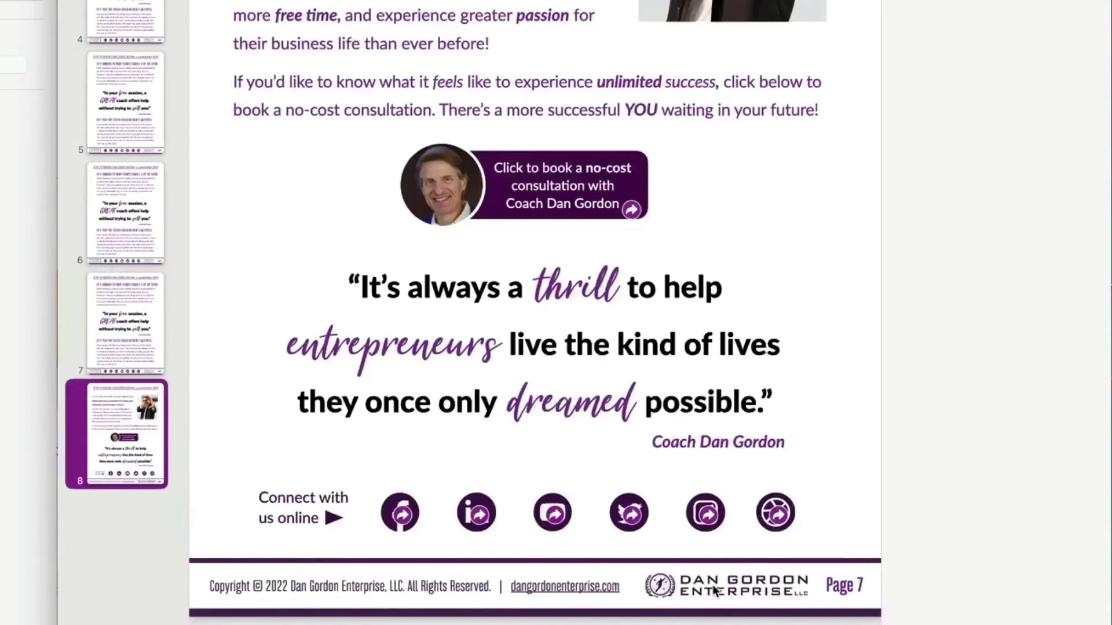
# Review the finished template pages from page 7 back to the cover
pyautogui.click(143, 319)
pyautogui.click(129, 209)
pyautogui.click(126, 116)
pyautogui.click(126, 17)
pyautogui.click(126, 1)
pyautogui.click(131, 414)
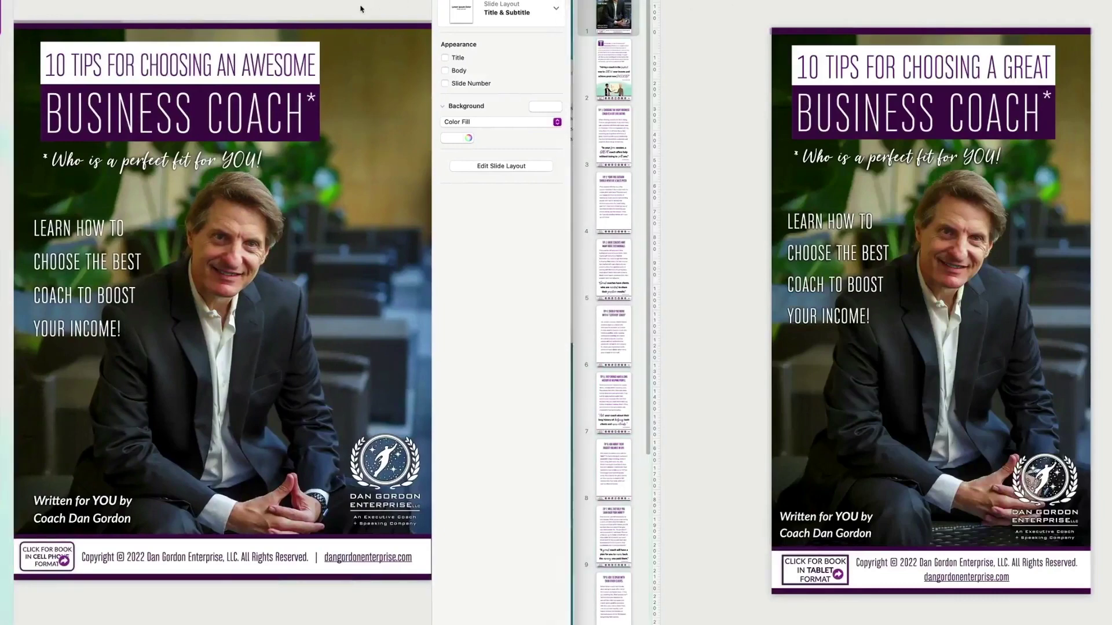
# Set the untitled presentation to a custom slide size of 1242 pts wide by 2208 pts high
pyautogui.click(744, 7)
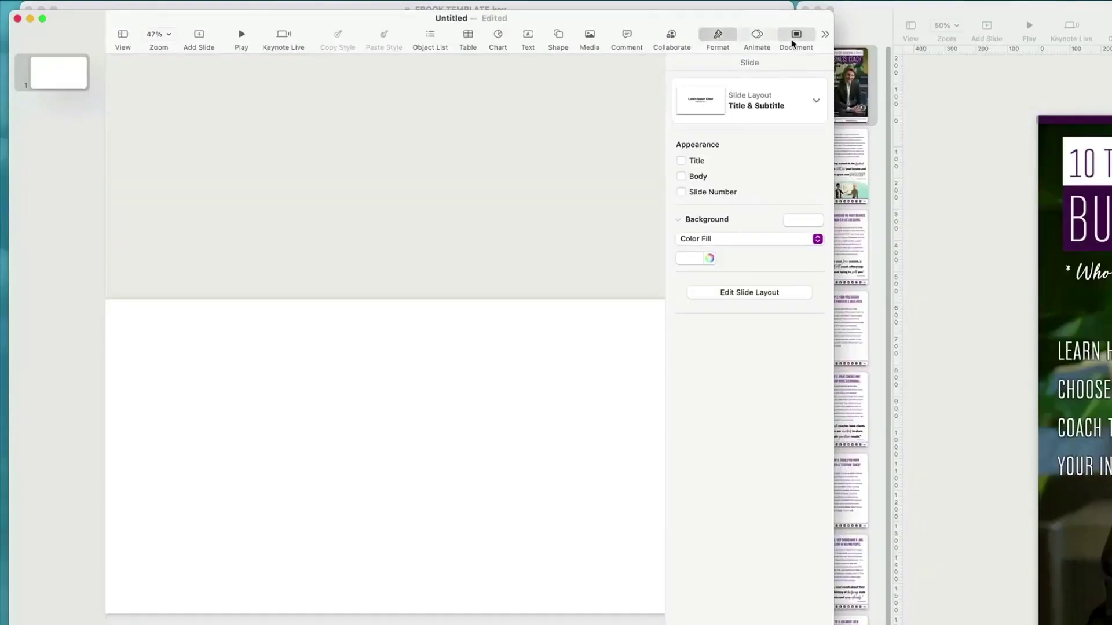
pyautogui.click(795, 41)
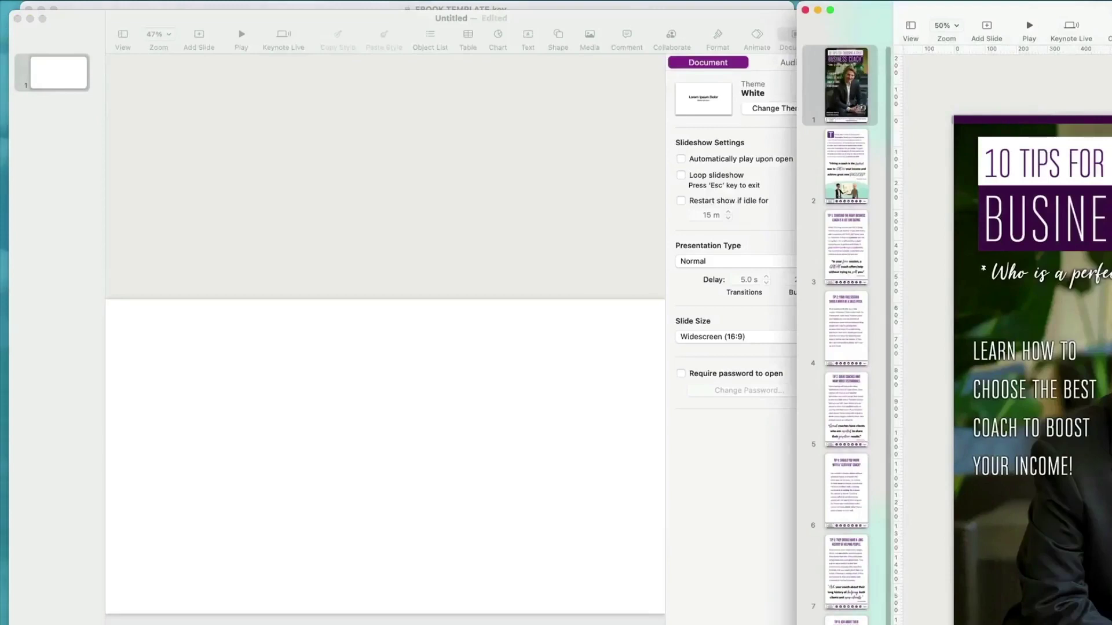
pyautogui.click(528, 194)
pyautogui.click(702, 336)
pyautogui.click(700, 357)
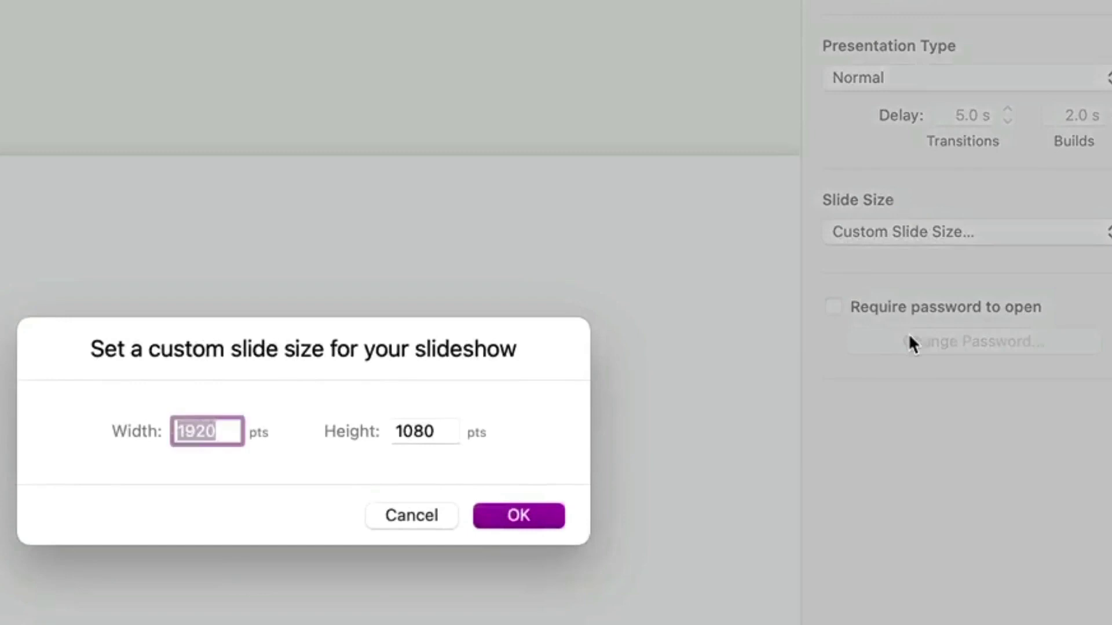
pyautogui.write('1242')
pyautogui.press('Tab')
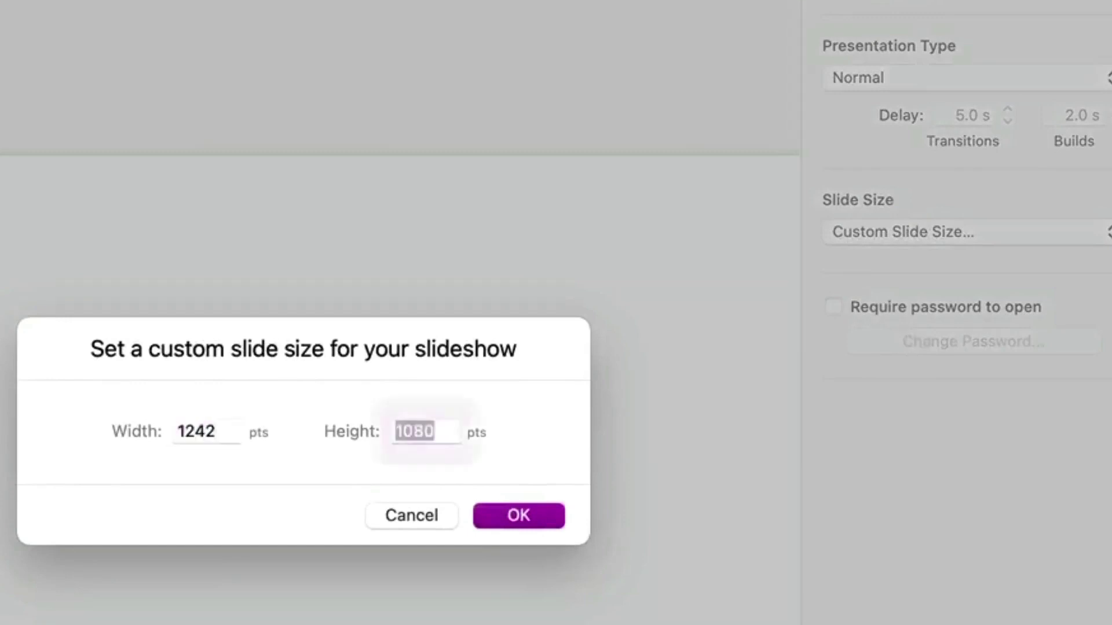
pyautogui.write('2208')
pyautogui.press('Return')
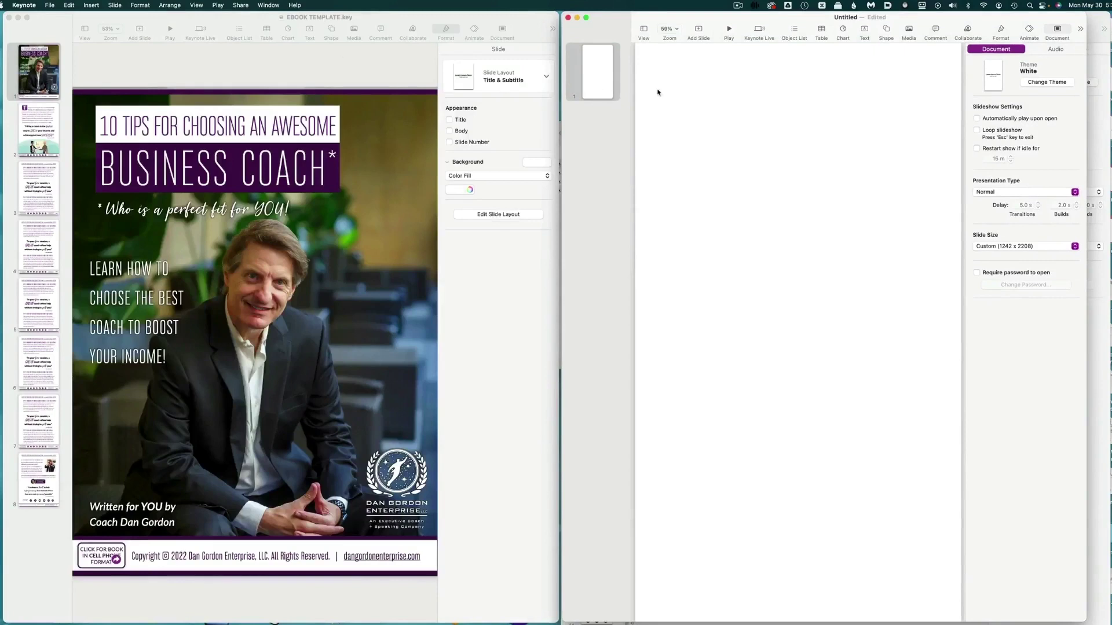
# Repeatedly duplicate the blank slides in the new presentation and delete the surplus ones to leave 14 slides
pyautogui.moveTo(608, 30); pyautogui.dragTo(615, 36)
pyautogui.click(600, 73)
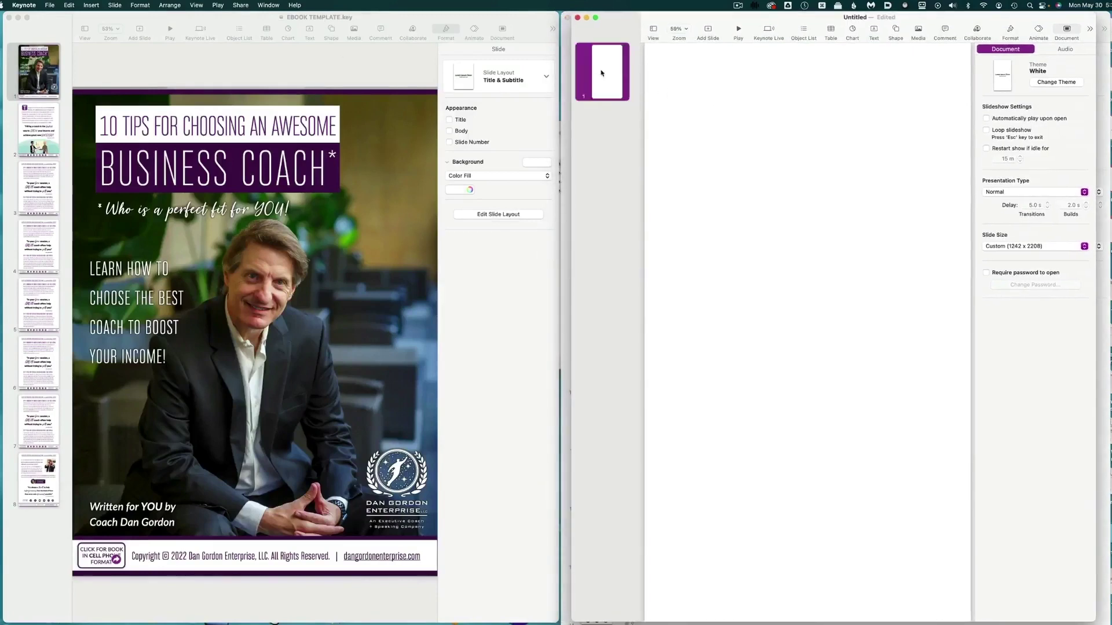
pyautogui.press('super+d')
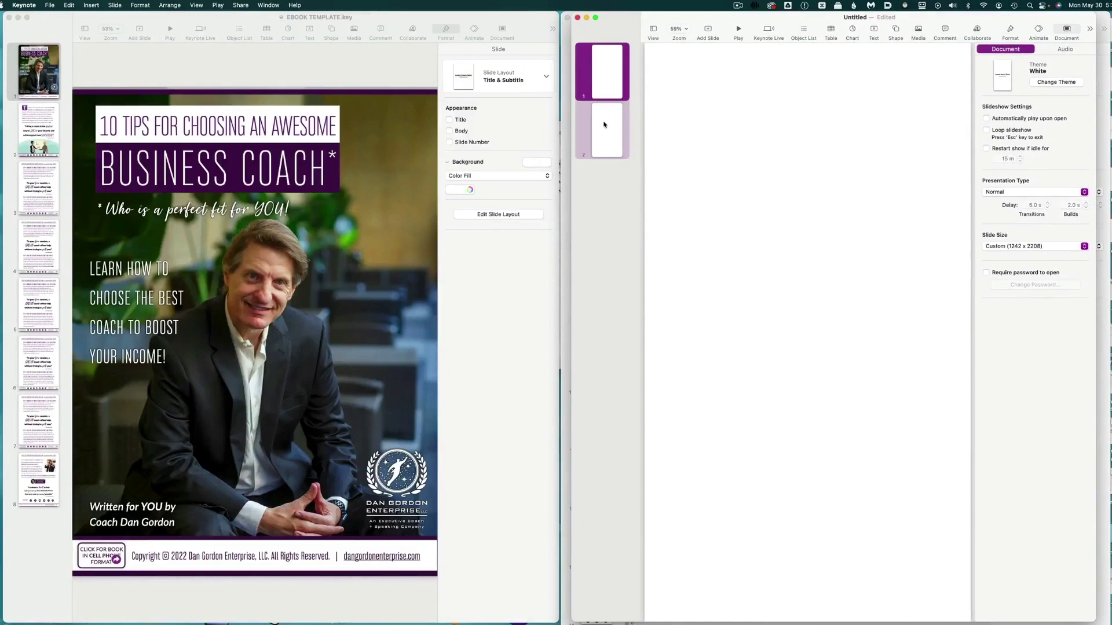
pyautogui.press('super+d')
pyautogui.press('super+a')
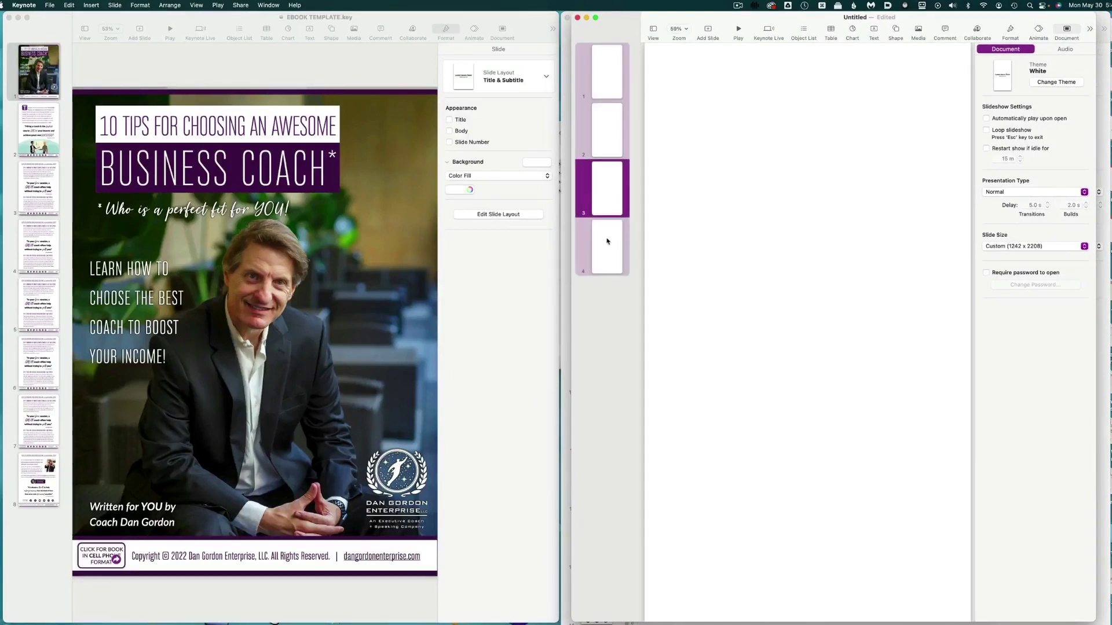
pyautogui.press('super+d')
pyautogui.press('super+a')
pyautogui.press('super+d')
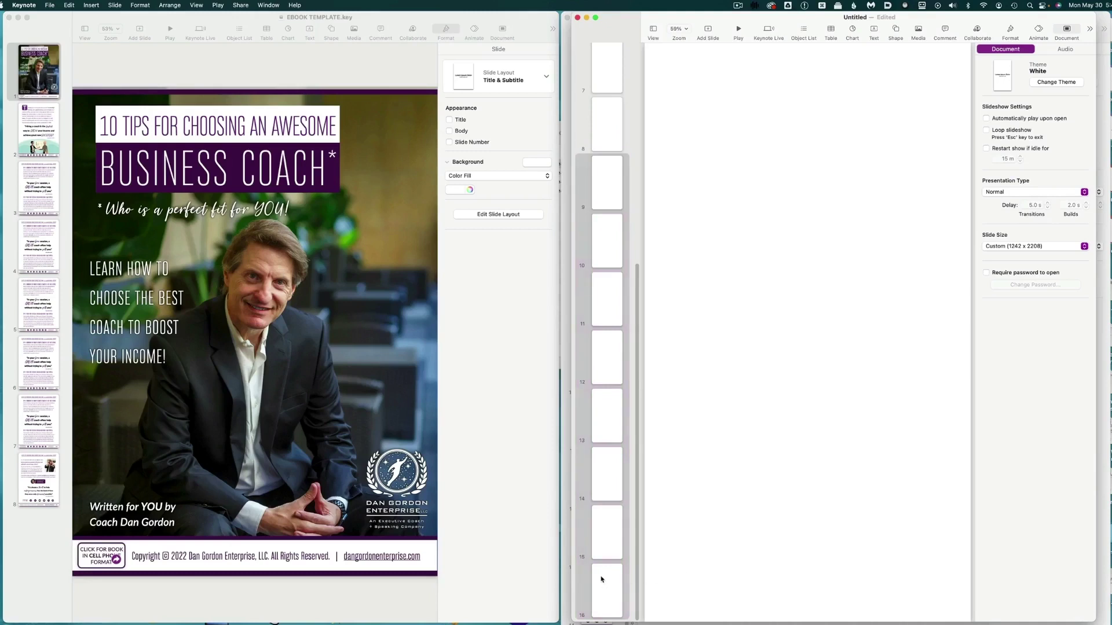
pyautogui.click(613, 584)
pyautogui.press('BackSpace')
pyautogui.press('BackSpace')
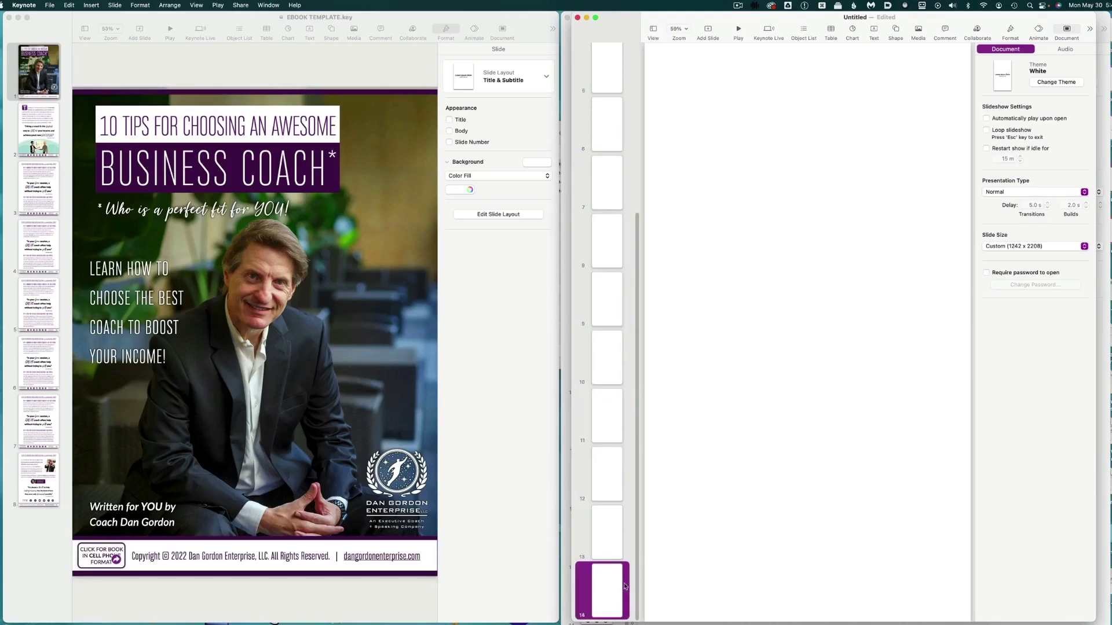
# Return to the first blank slide and save the presentation in Downloads as "Call Template"
pyautogui.scroll(5, 621, 373)
pyautogui.click(602, 80)
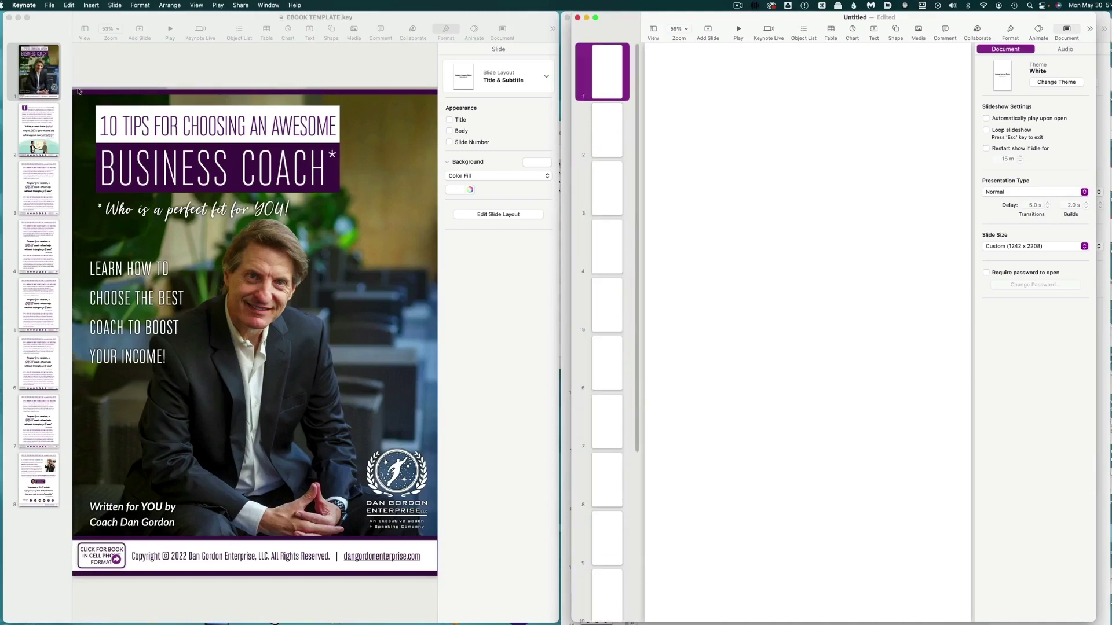
pyautogui.press('super+s')
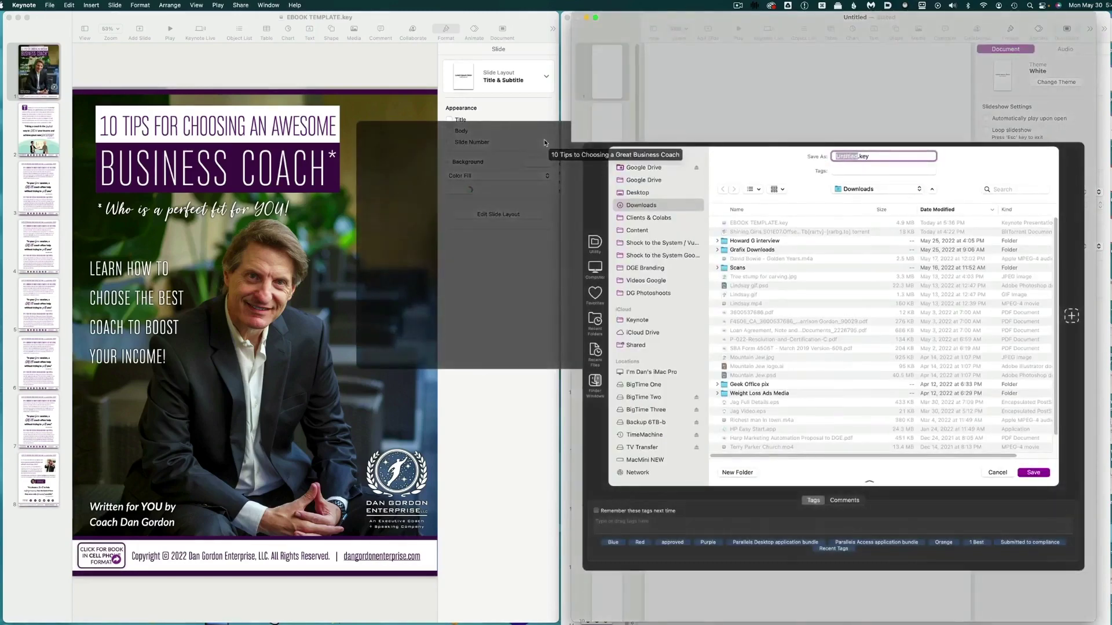
pyautogui.write('Call Template')
pyautogui.press('Return')
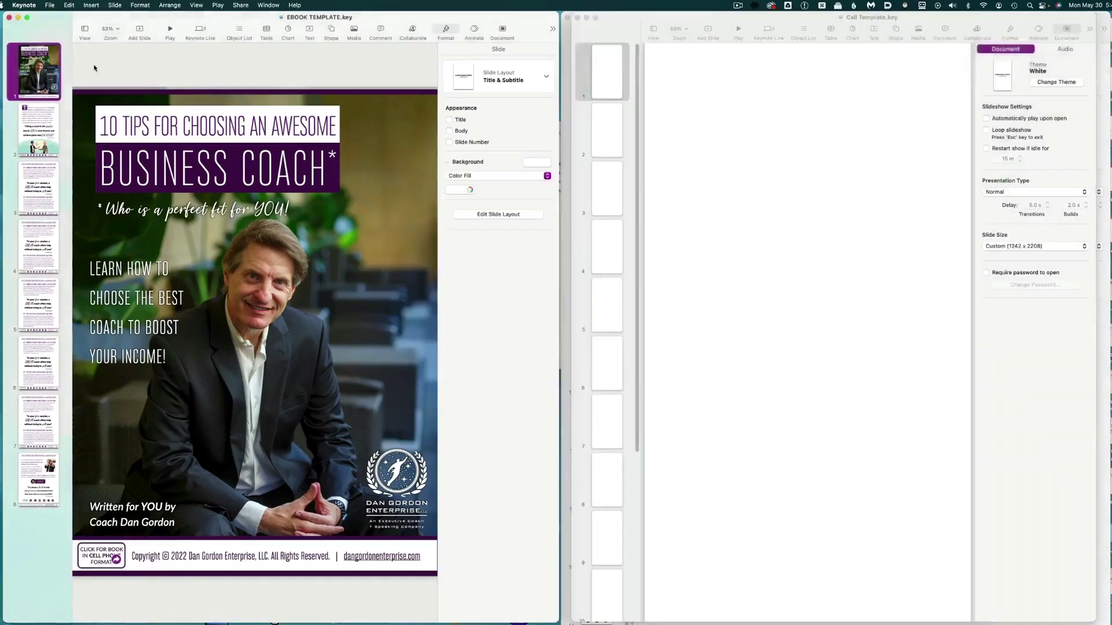
# Copy everything on the EBOOK TEMPLATE cover, paste it onto the first slide of Call Template, and shift the pasted artwork to fit the narrower page
pyautogui.click(151, 139)
pyautogui.press('super+a')
pyautogui.press('super+c')
pyautogui.click(781, 192)
pyautogui.press('super+v')
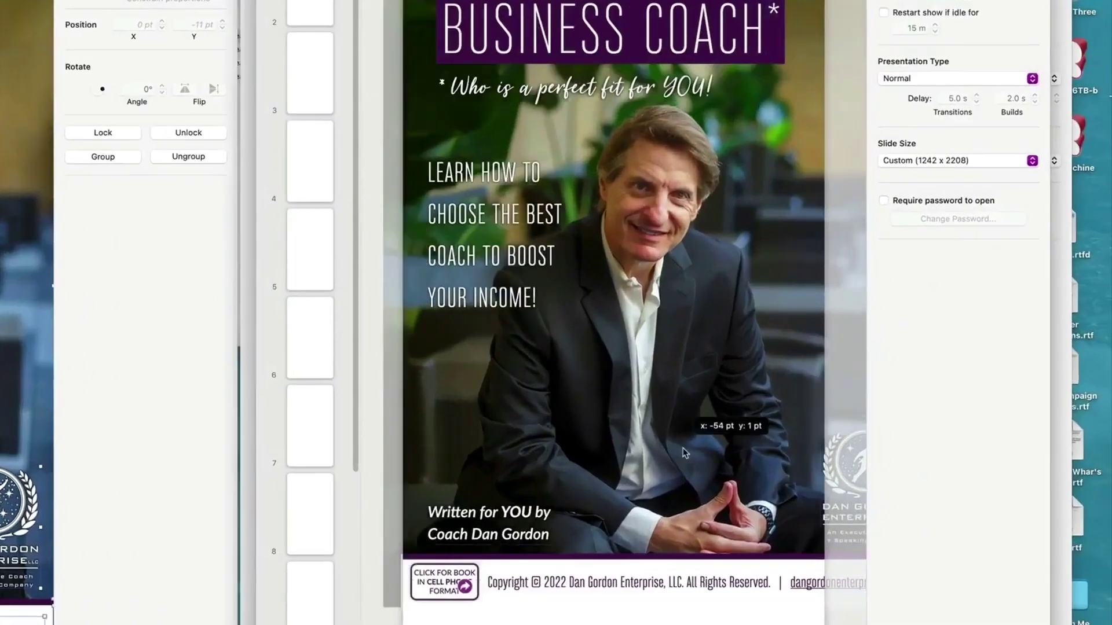
pyautogui.moveTo(841, 479); pyautogui.dragTo(779, 472)
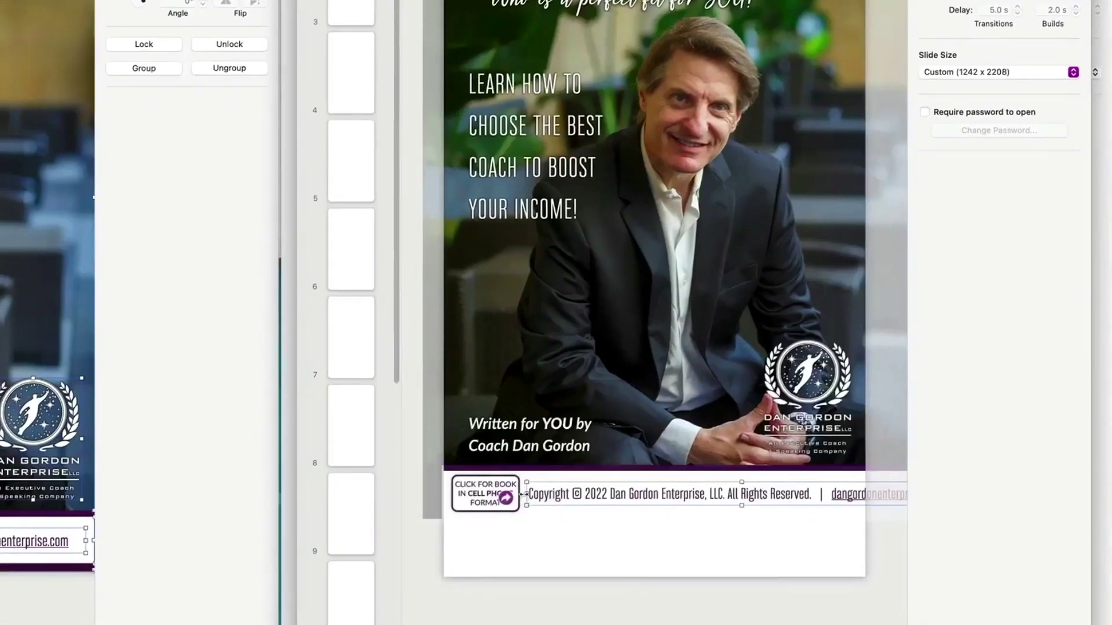
# Narrow the cover's copyright text box so the website wraps to a second line, centre the text, and move it to the footer's lower right
pyautogui.moveTo(523, 495); pyautogui.dragTo(591, 497)
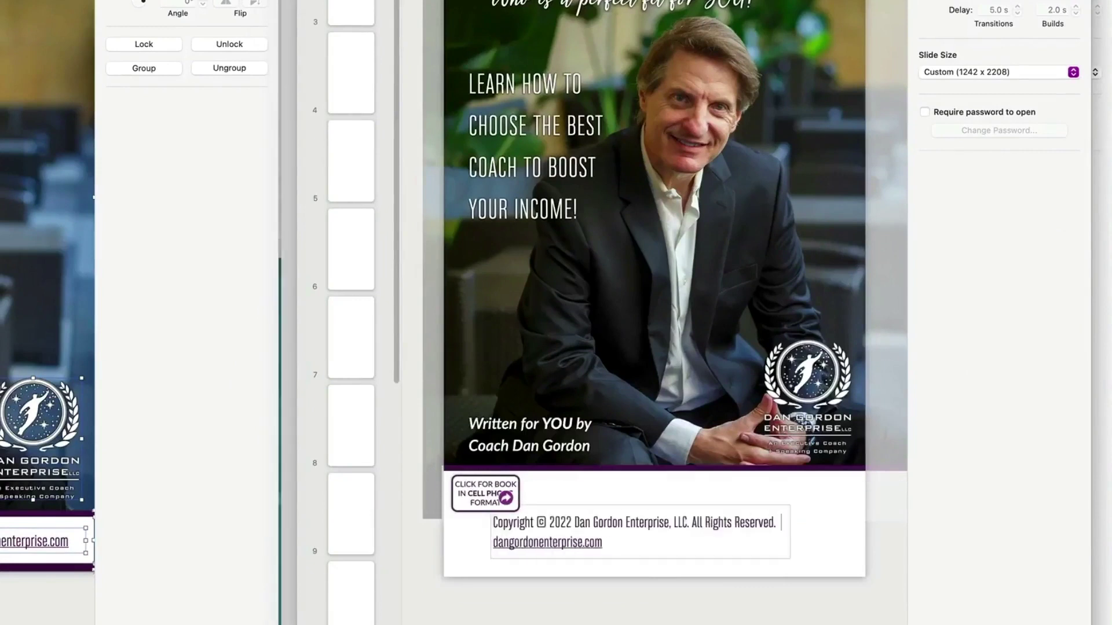
pyautogui.press('super+a')
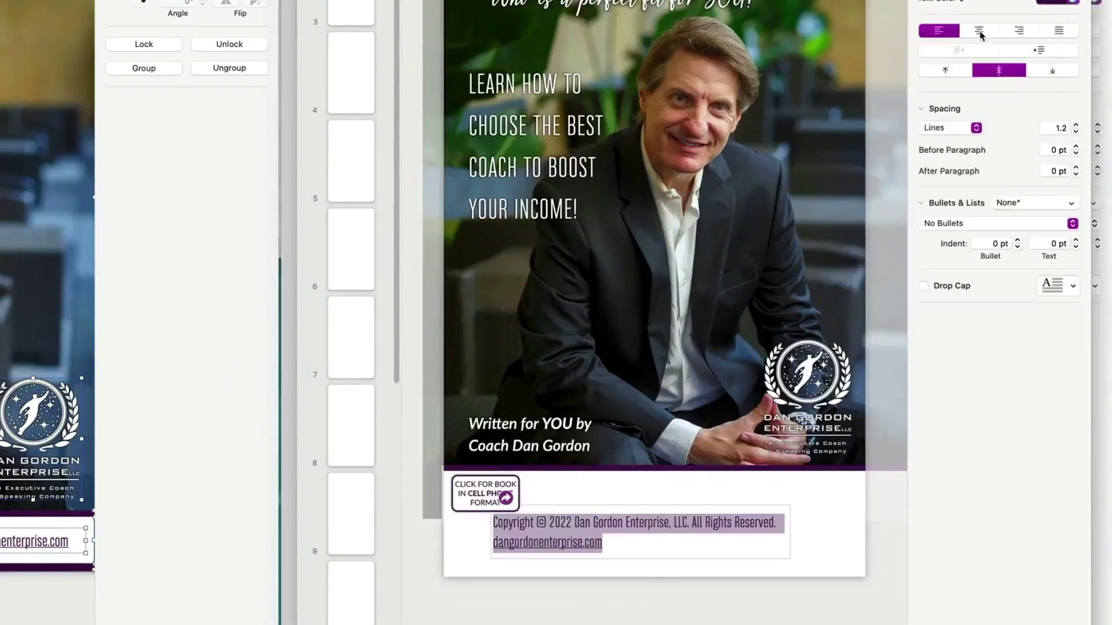
pyautogui.click(979, 31)
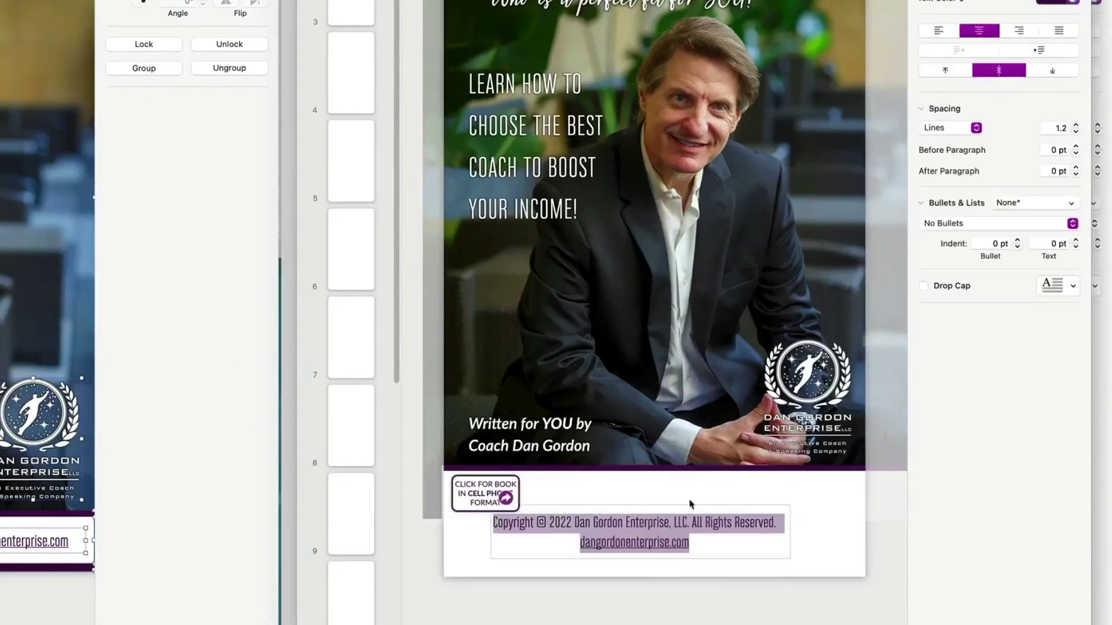
pyautogui.press('Escape')
pyautogui.moveTo(650, 517); pyautogui.dragTo(650, 517)
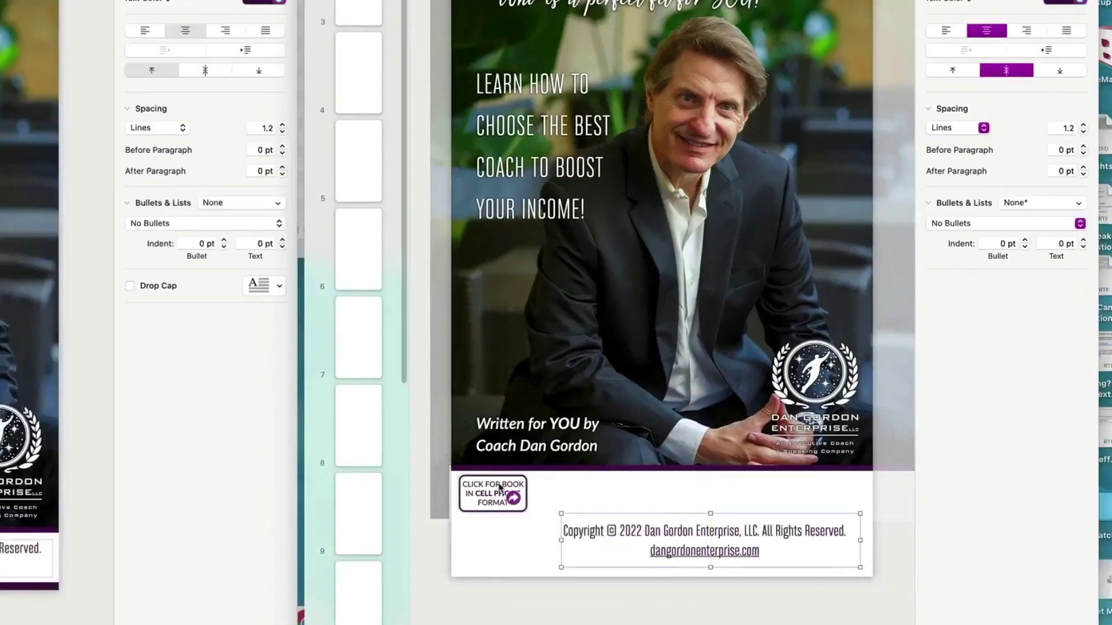
# Move the cell phone button and footer bar to the cover's bottom edge, set the footer bar's width to 1256 pt, and lower it slightly
pyautogui.moveTo(499, 486); pyautogui.dragTo(498, 530)
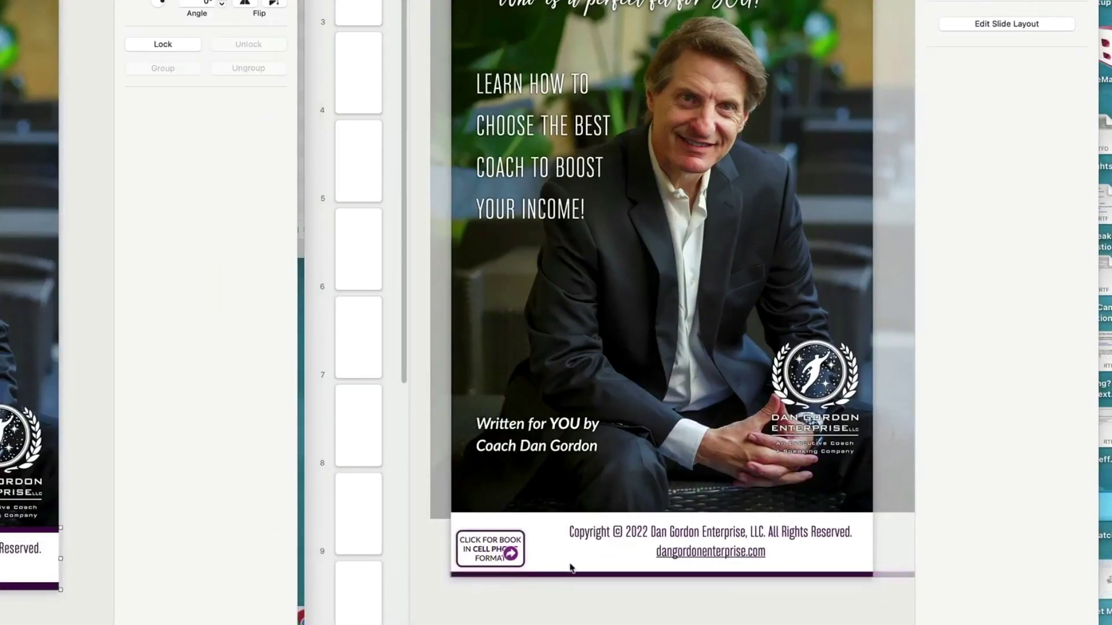
pyautogui.click(557, 559)
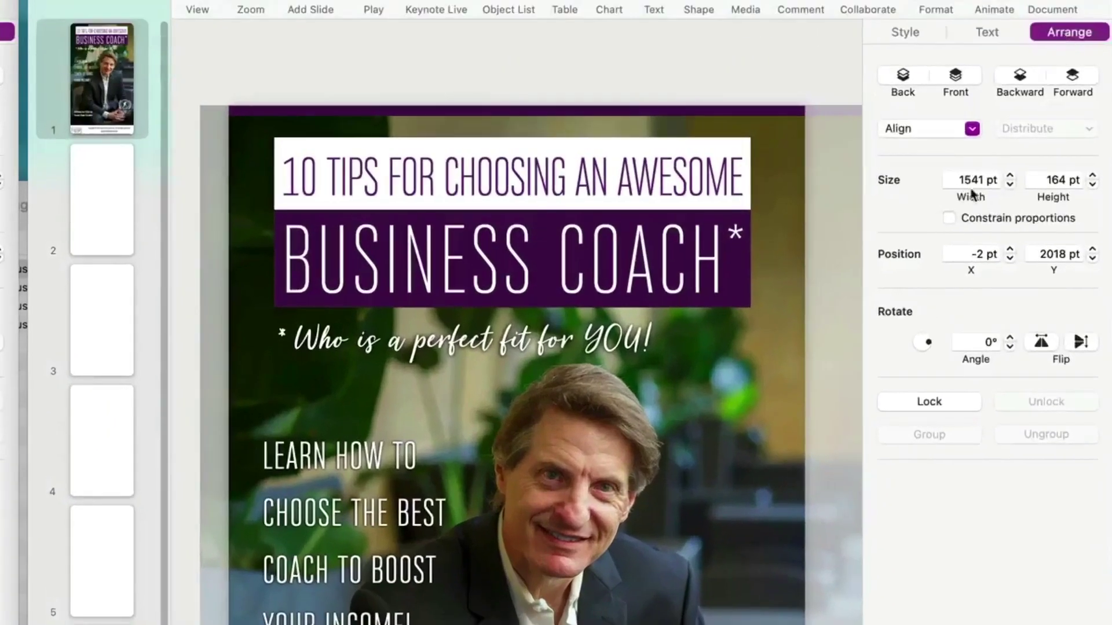
pyautogui.doubleClick(976, 180)
pyautogui.write('1256')
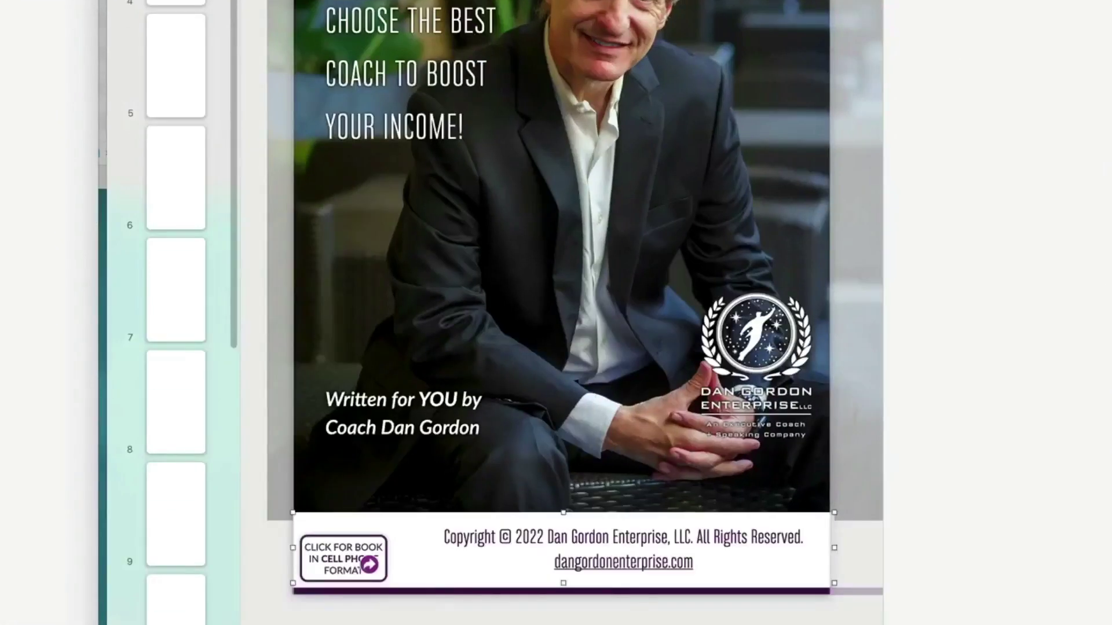
pyautogui.moveTo(578, 569); pyautogui.dragTo(578, 579)
# Enlarge the cell phone format button and its label beside the copyright text
pyautogui.click(310, 536)
pyautogui.moveTo(307, 533); pyautogui.dragTo(286, 534)
pyautogui.moveTo(359, 554); pyautogui.dragTo(422, 583)
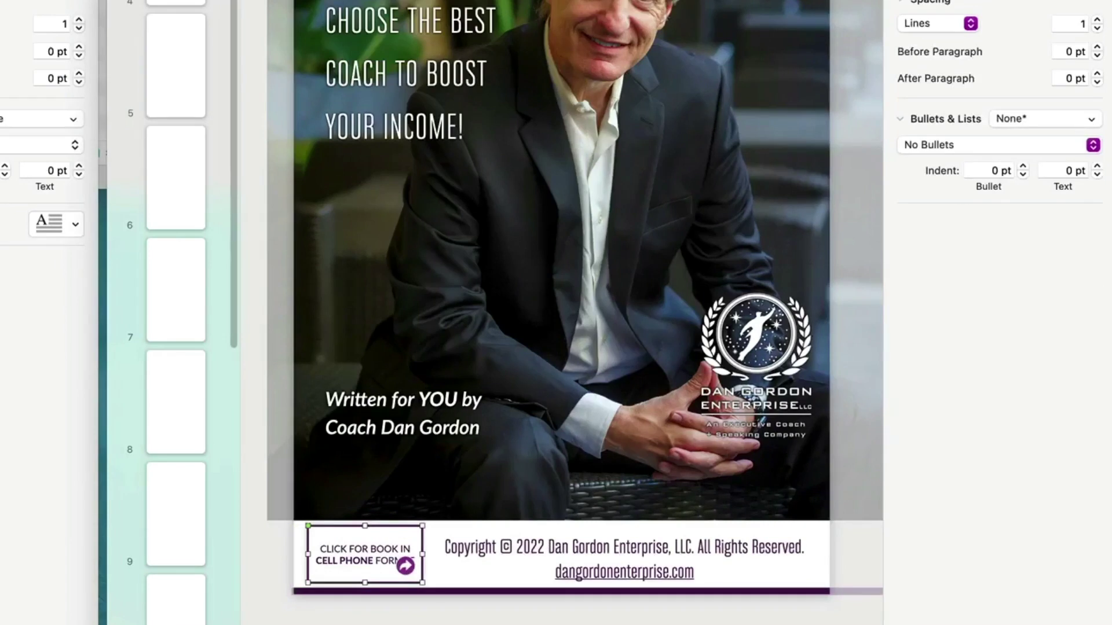
pyautogui.press('Return')
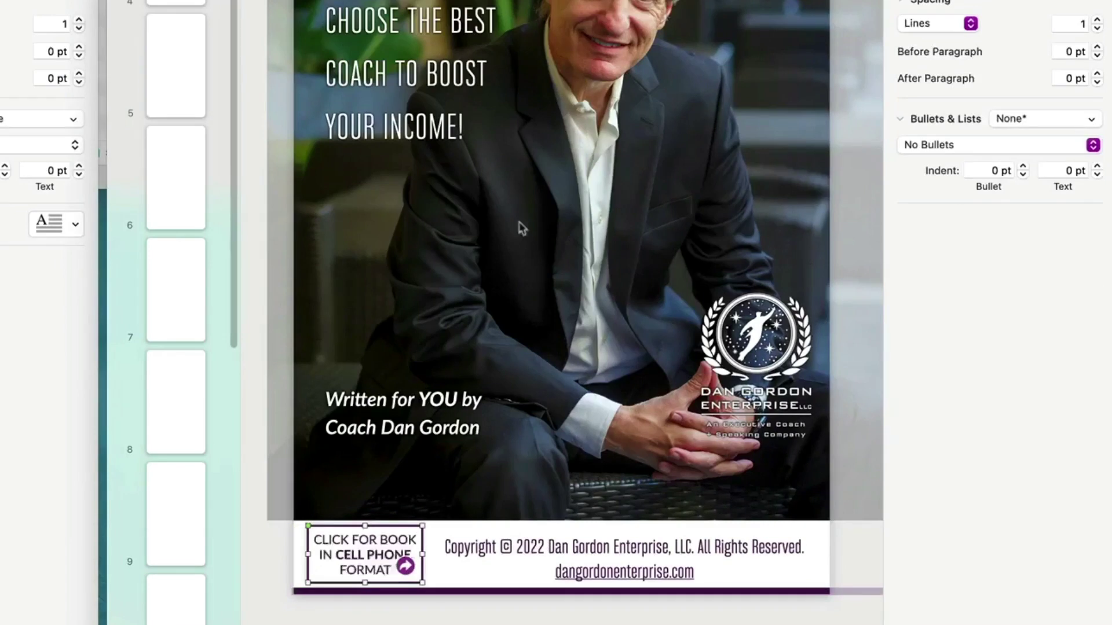
# Change "CELL PHONE" to "TABLET" in the footer button's label and thicken the button's border
pyautogui.doubleClick(353, 557)
pyautogui.moveTo(353, 557); pyautogui.dragTo(411, 557)
pyautogui.write('TABLET')
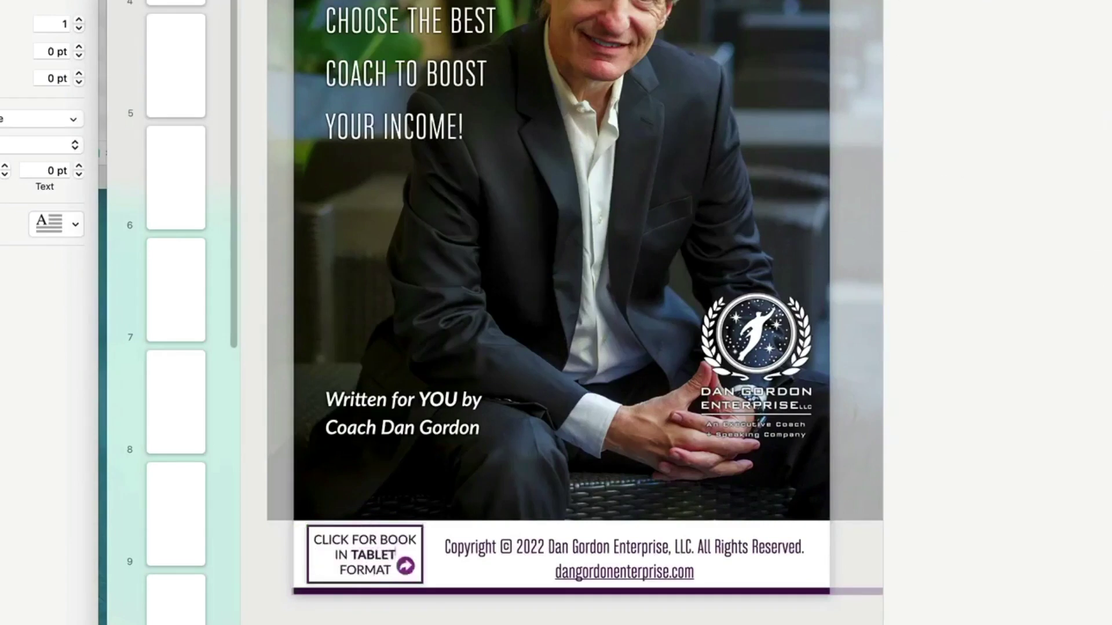
pyautogui.press('Escape')
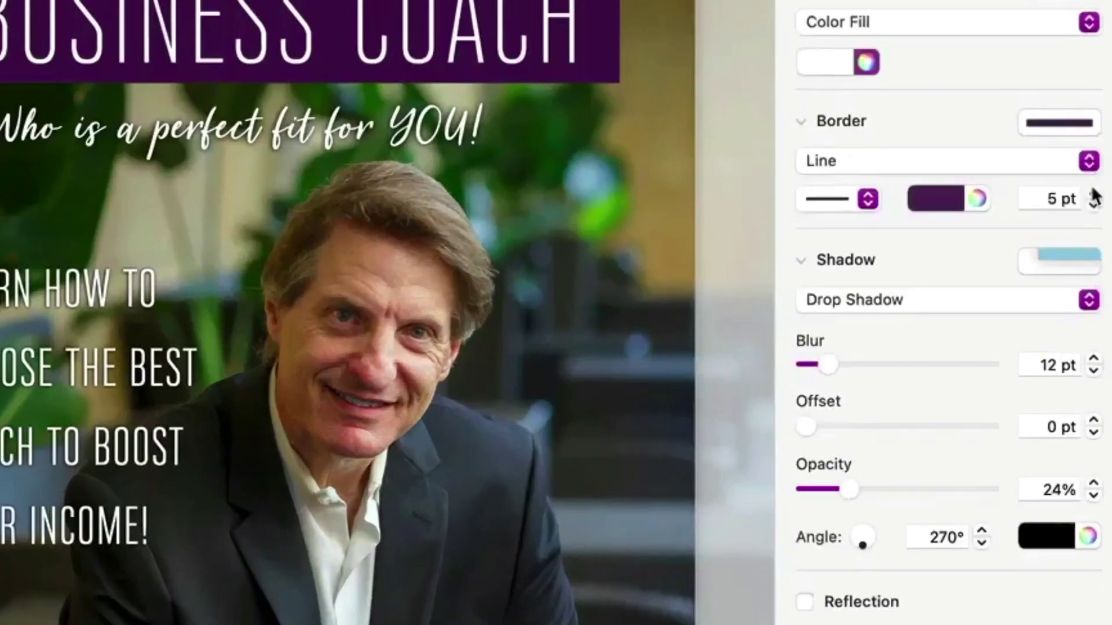
pyautogui.click(1093, 193)
pyautogui.click(1093, 193)
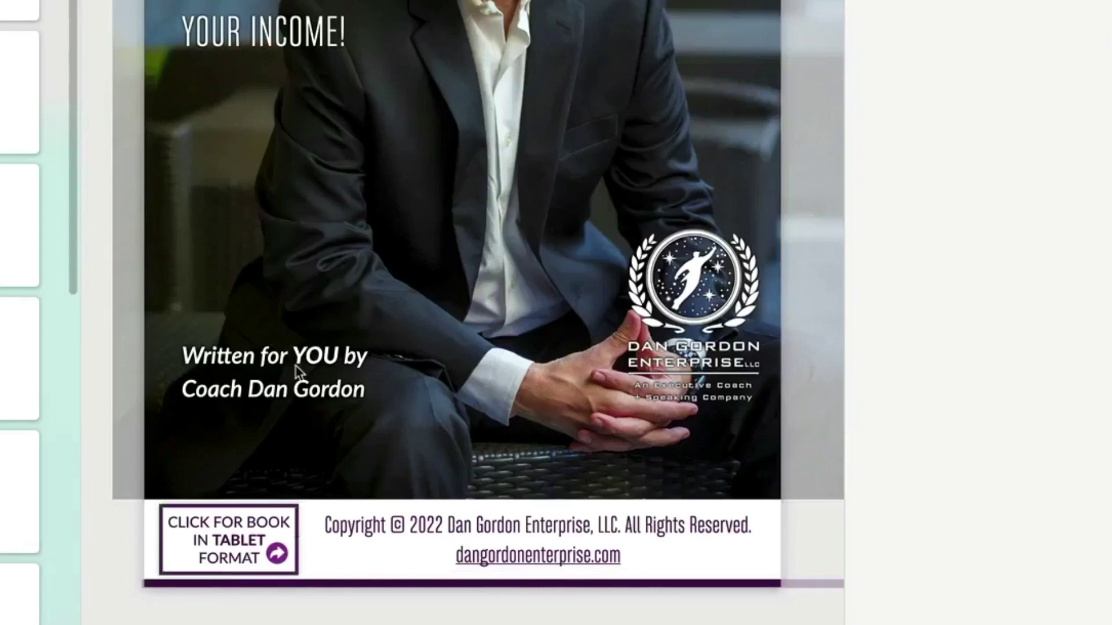
# Move the "Written for YOU" author credit and the company logo lower, closer to the cover's footer
pyautogui.moveTo(295, 365); pyautogui.dragTo(274, 453)
pyautogui.moveTo(675, 333); pyautogui.dragTo(677, 411)
pyautogui.click(664, 605)
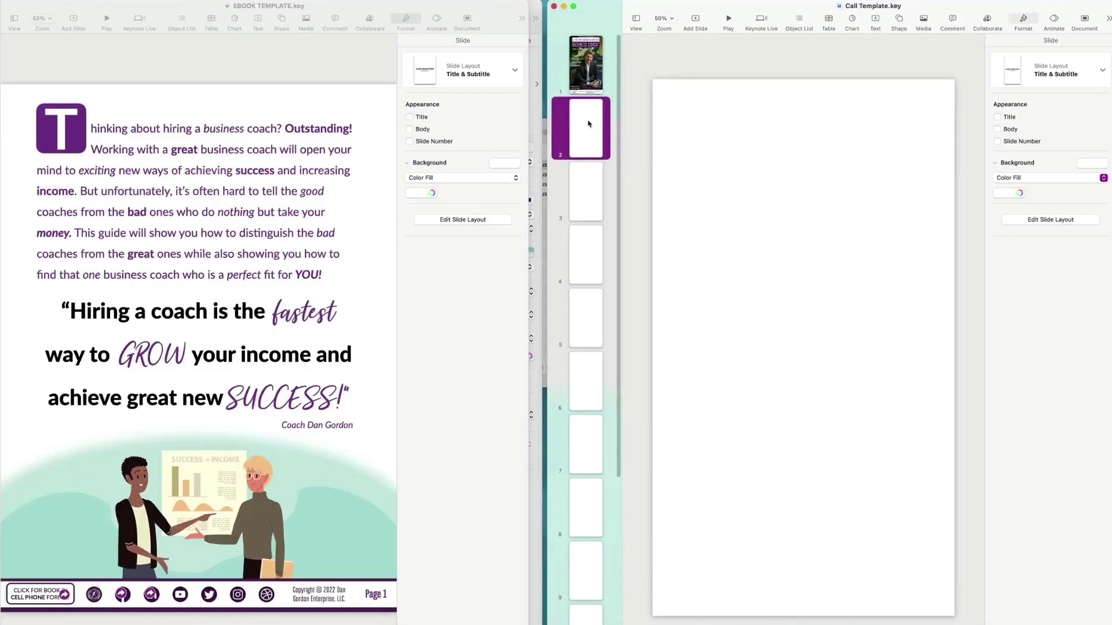
# Copy page 1's intro text, drop cap, quote, credit and illustration from the ebook template onto slide 2 of the phone template
pyautogui.click(16, 79)
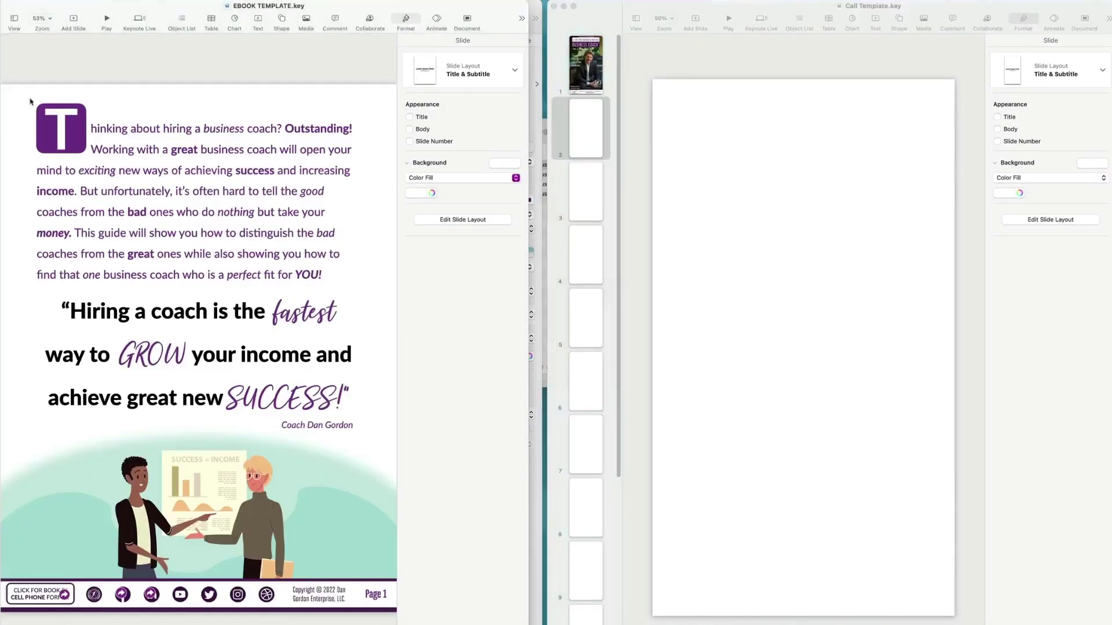
pyautogui.moveTo(22, 48); pyautogui.dragTo(403, 565)
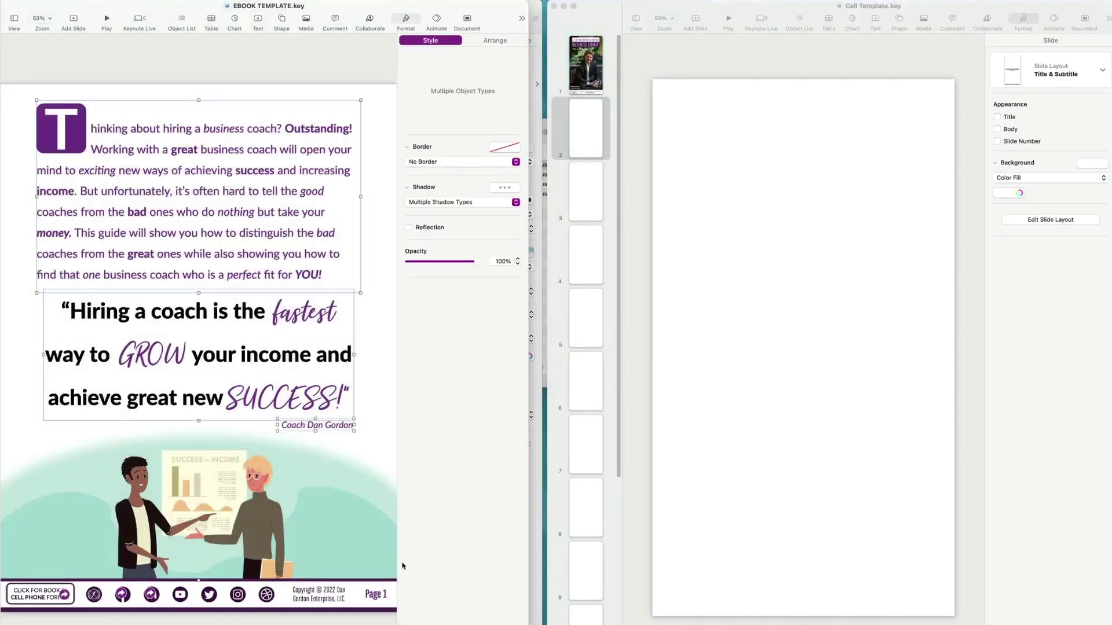
pyautogui.click(891, 434)
pyautogui.press('super+v')
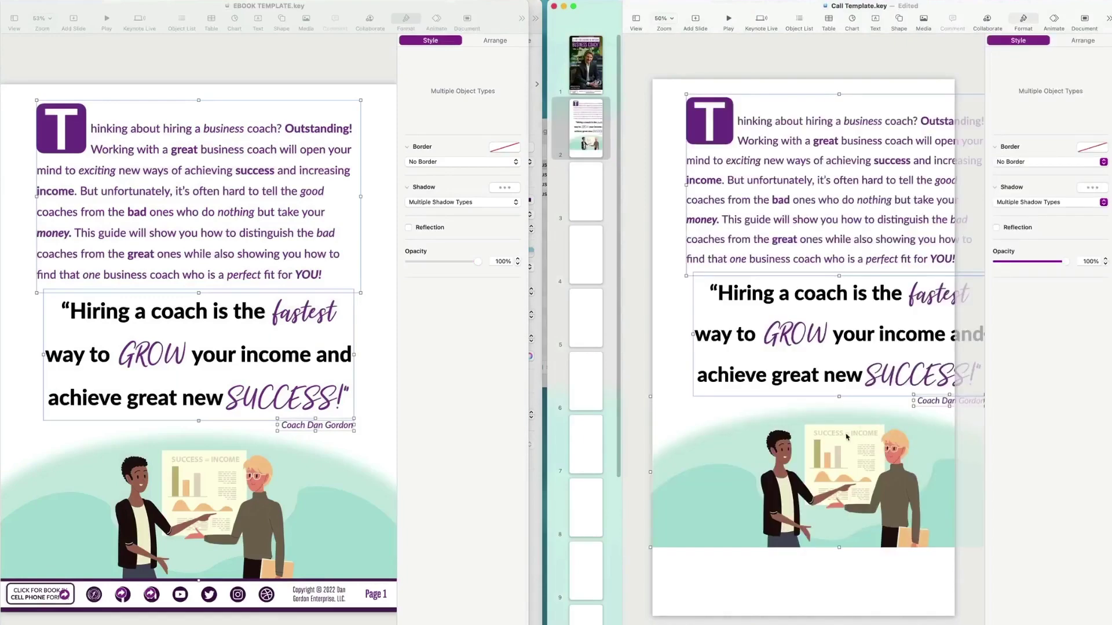
# Narrow slide 2's intro text box to fit the page, and move the quote, its credit and the illustration lower
pyautogui.click(832, 122)
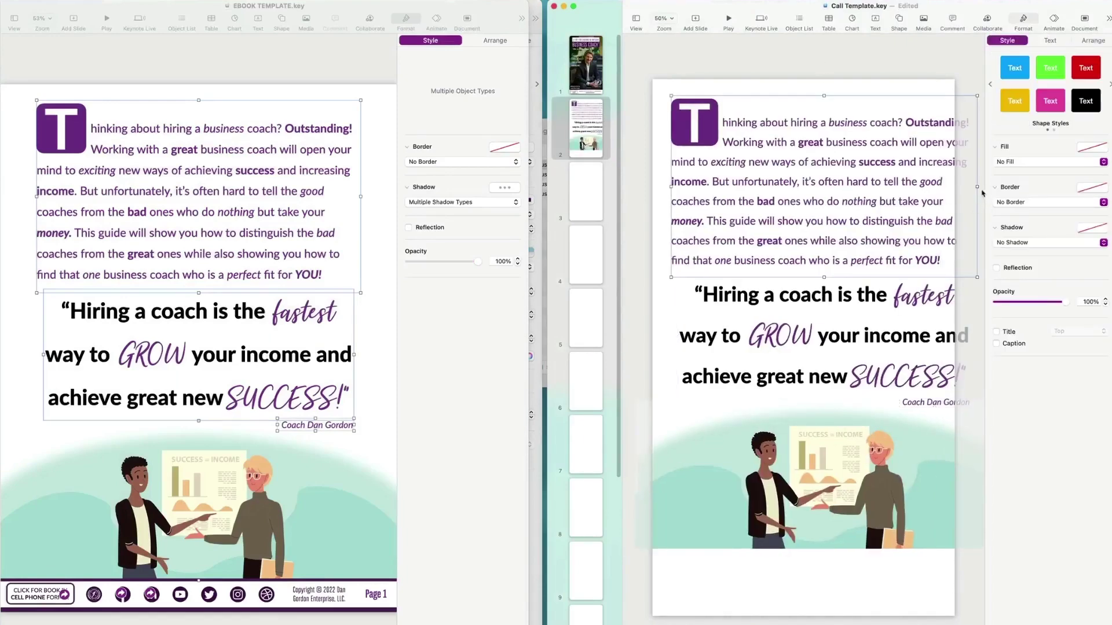
pyautogui.moveTo(978, 187); pyautogui.dragTo(942, 187)
pyautogui.moveTo(813, 531); pyautogui.dragTo(813, 592)
pyautogui.moveTo(816, 369); pyautogui.dragTo(800, 382)
pyautogui.press('super+z')
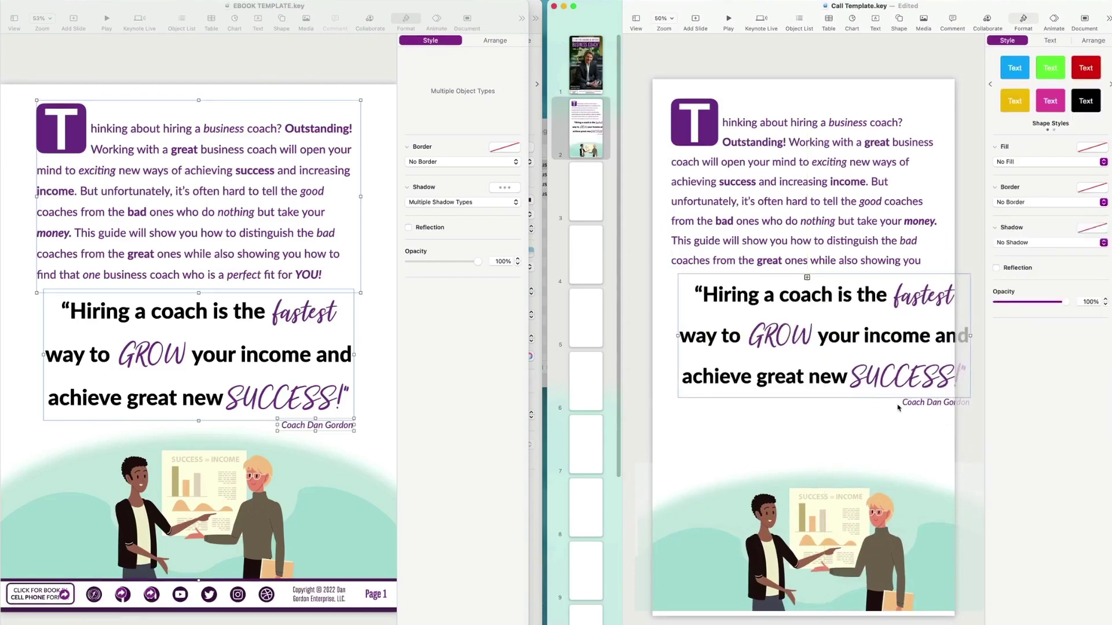
pyautogui.keyDown('shift'); pyautogui.click(904, 403); pyautogui.keyUp('shift')
pyautogui.moveTo(903, 402); pyautogui.dragTo(882, 441)
# Adjust the intro text box's width and position, and move the illustration up to leave room for the footer
pyautogui.click(964, 224)
pyautogui.click(827, 224)
pyautogui.moveTo(944, 204); pyautogui.dragTo(952, 204)
pyautogui.click(963, 205)
pyautogui.moveTo(815, 206); pyautogui.dragTo(812, 203)
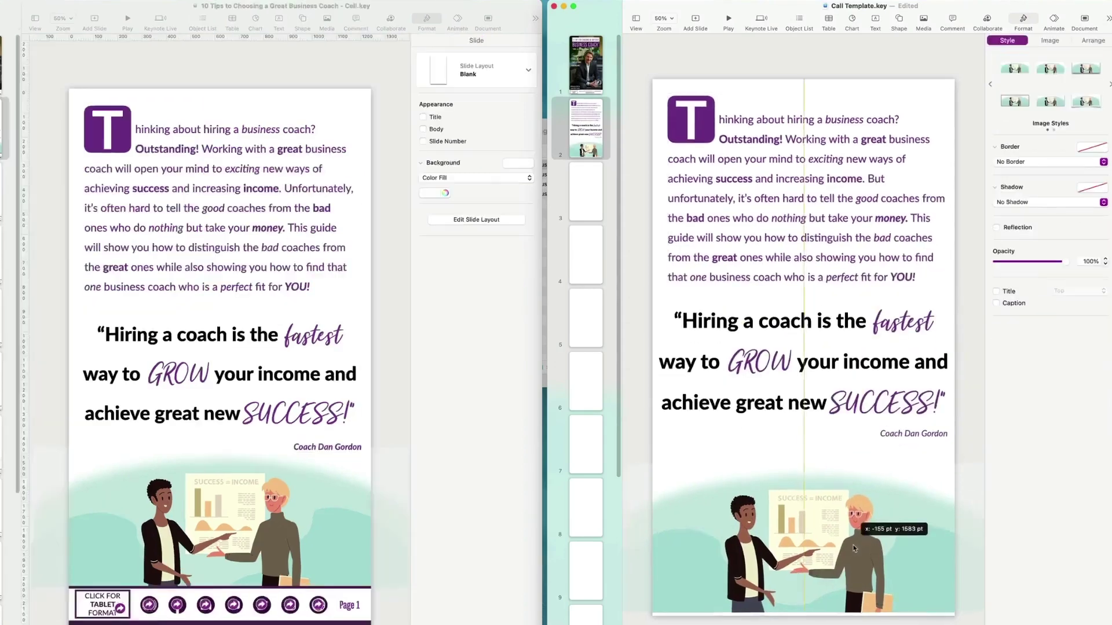
pyautogui.moveTo(854, 545); pyautogui.dragTo(855, 516)
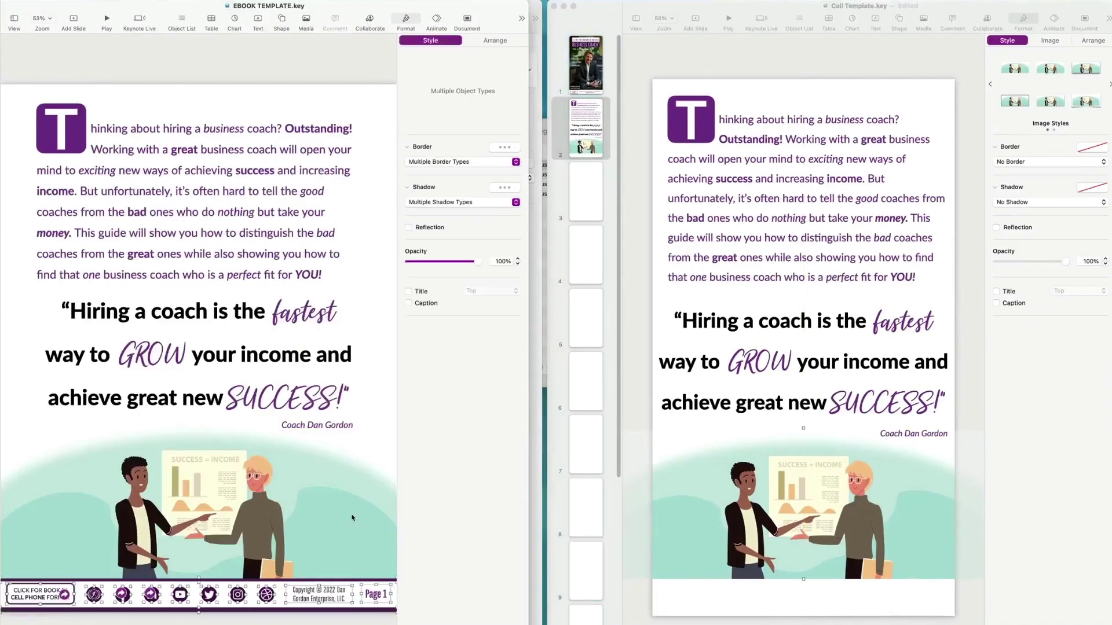
# Copy the complete page 1 footer from the ebook template and place it at the bottom edge of phone slide 2
pyautogui.press('super+c')
pyautogui.click(864, 546)
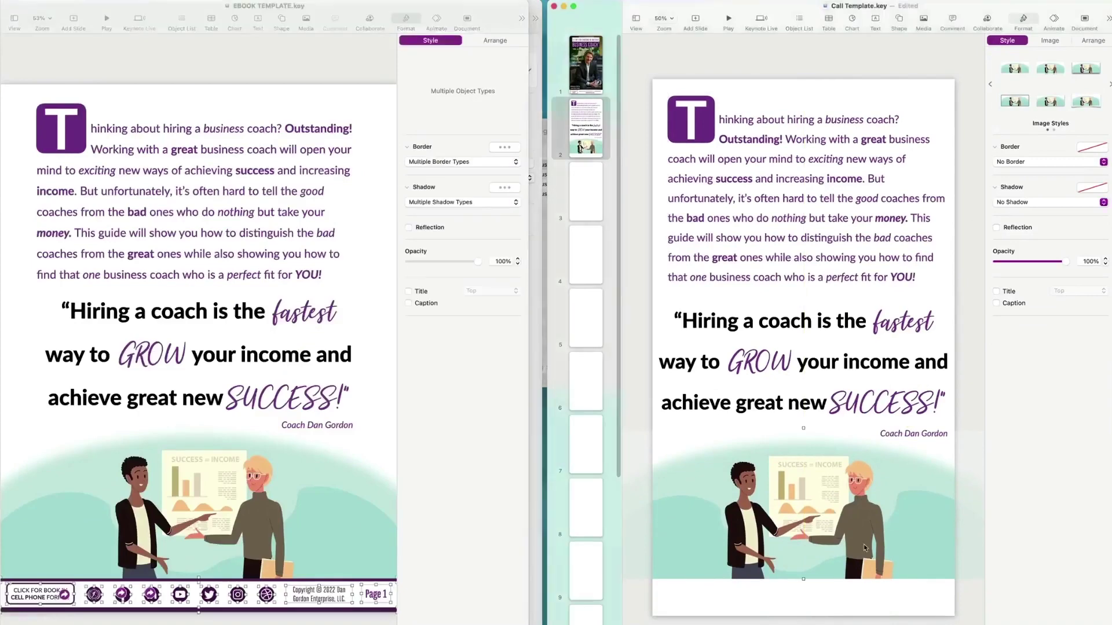
pyautogui.press('super+v')
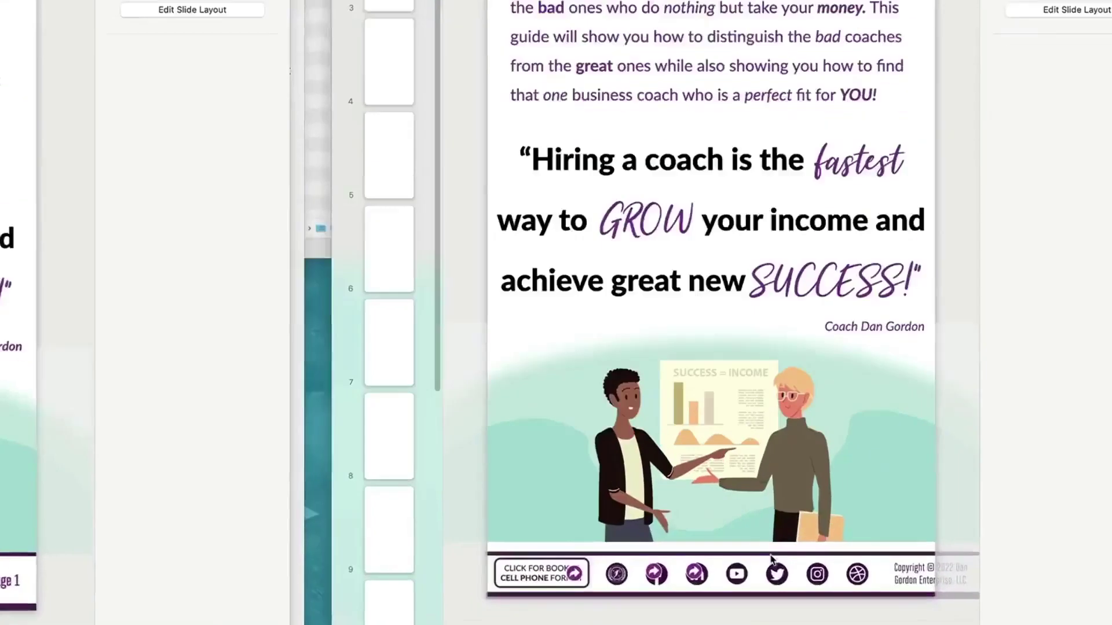
pyautogui.moveTo(889, 578); pyautogui.dragTo(890, 582)
# Replace slide 2's cell phone format button with the cover's tablet format button, and fit it inside the footer bar
pyautogui.moveTo(623, 481); pyautogui.dragTo(618, 477)
pyautogui.click(220, 531)
pyautogui.press('Delete')
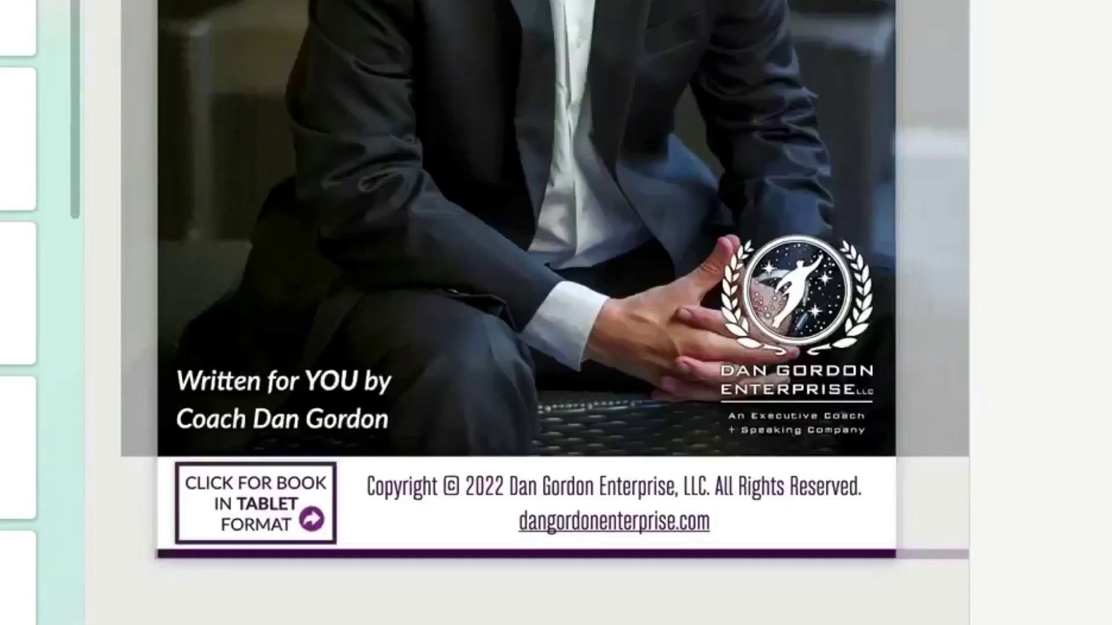
pyautogui.click(255, 533)
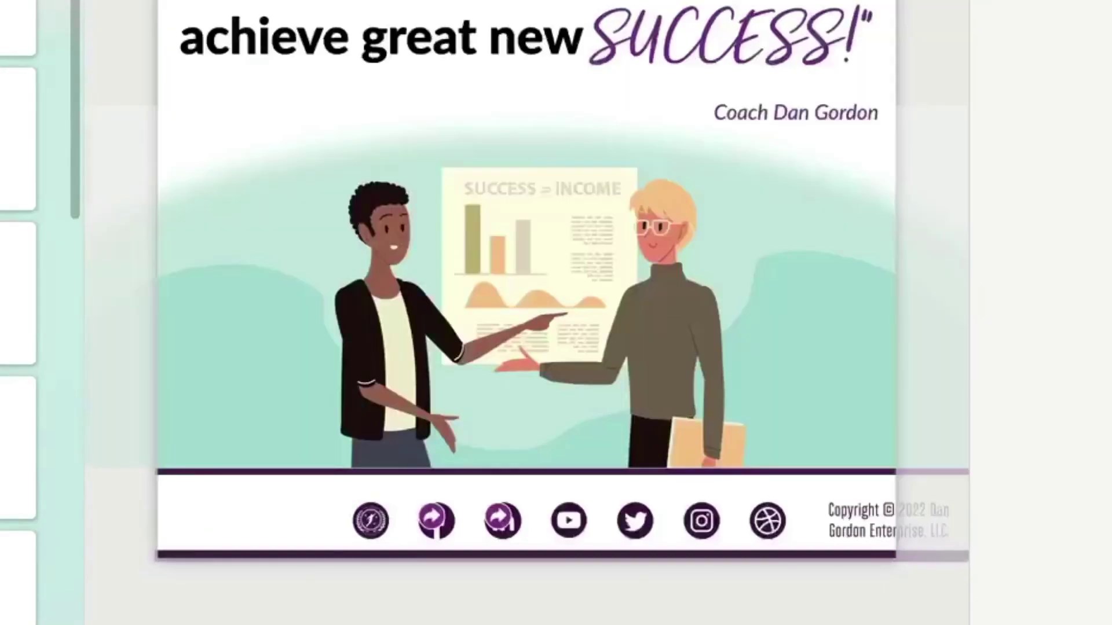
pyautogui.hotkey('ctrl', 'v')
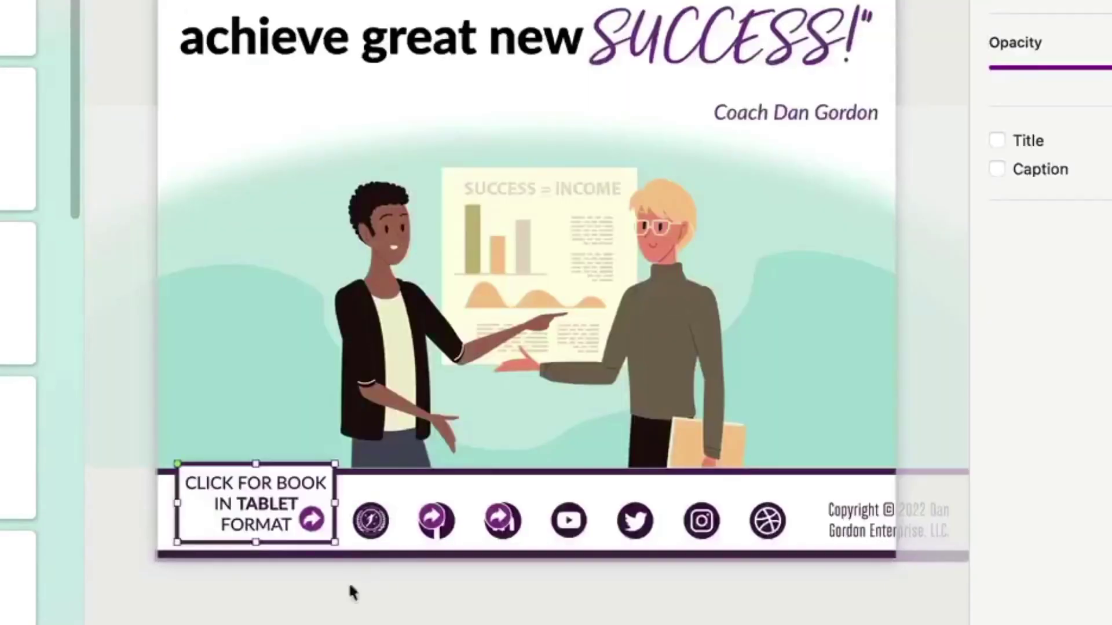
pyautogui.moveTo(335, 464); pyautogui.dragTo(332, 481)
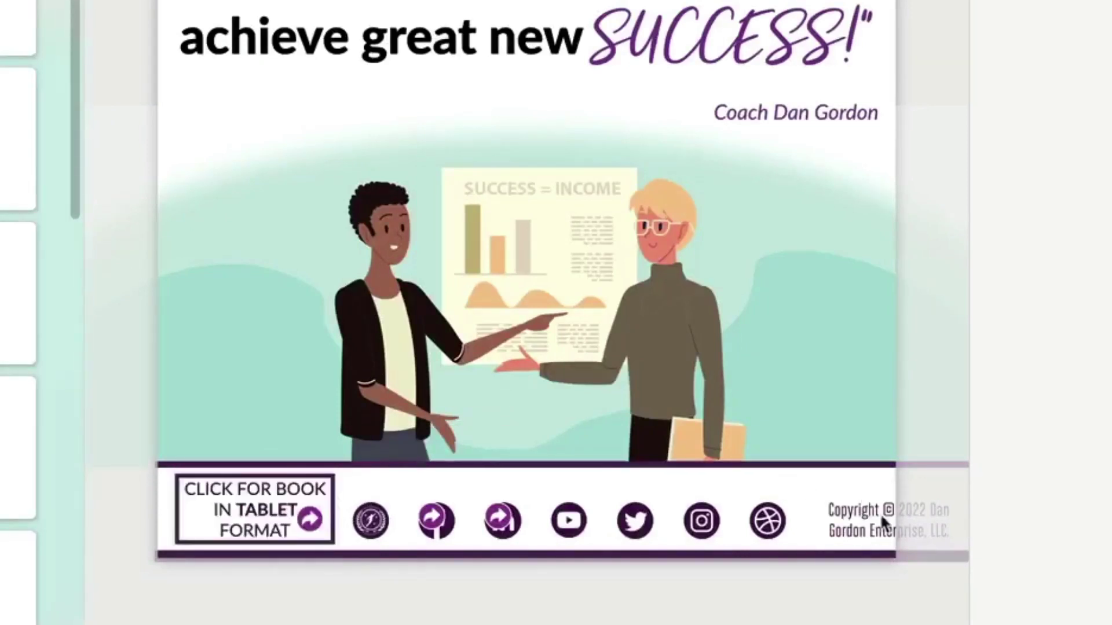
# Delete the footer's copyright text, bring the "Page 1" label onto the page, and centre it vertically with the social icons
pyautogui.click(879, 513)
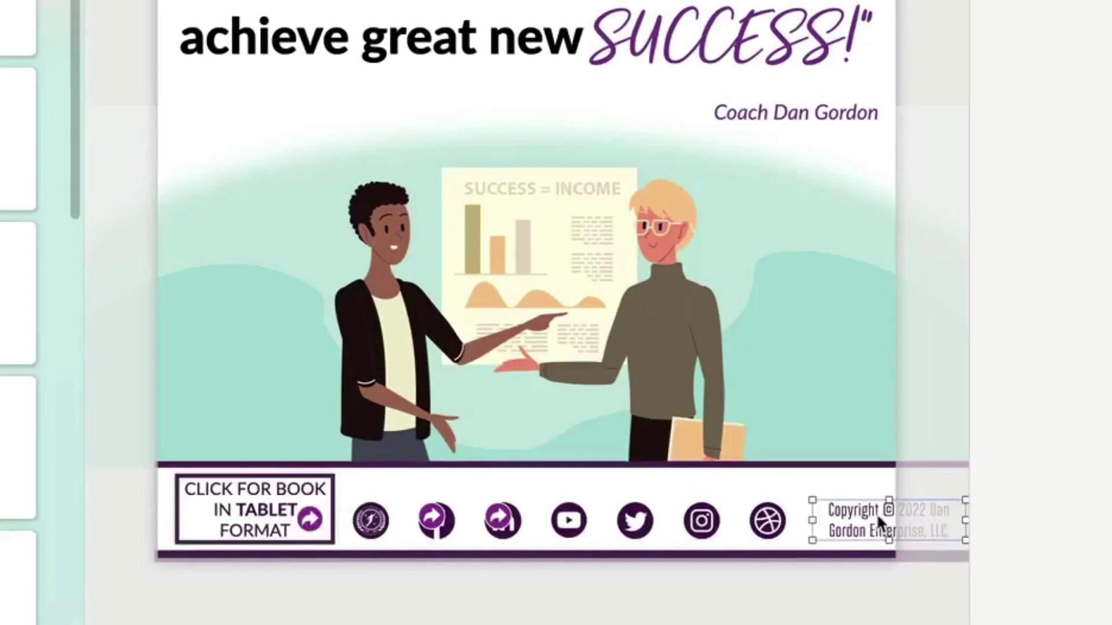
pyautogui.press('Delete')
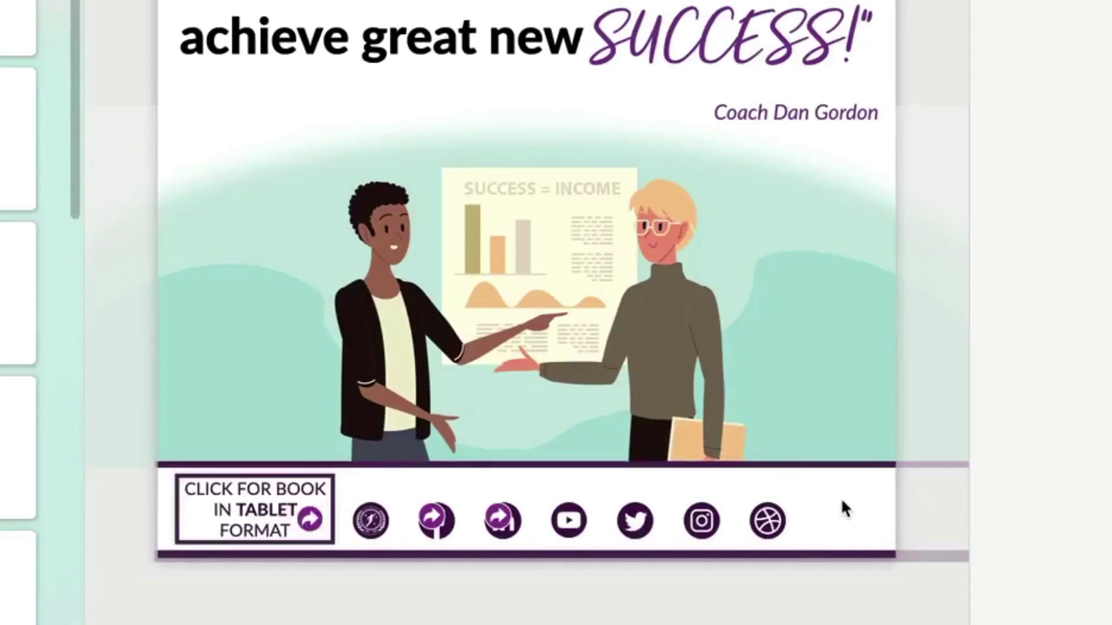
pyautogui.press('super+minus')
pyautogui.moveTo(777, 213); pyautogui.dragTo(698, 208)
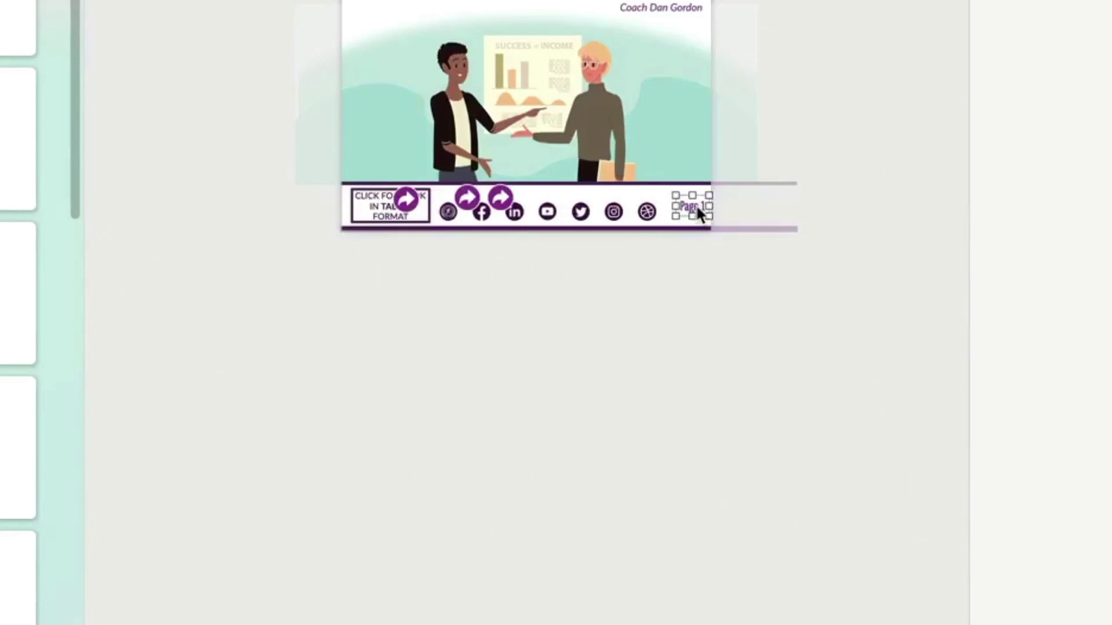
pyautogui.press('super+shift+period')
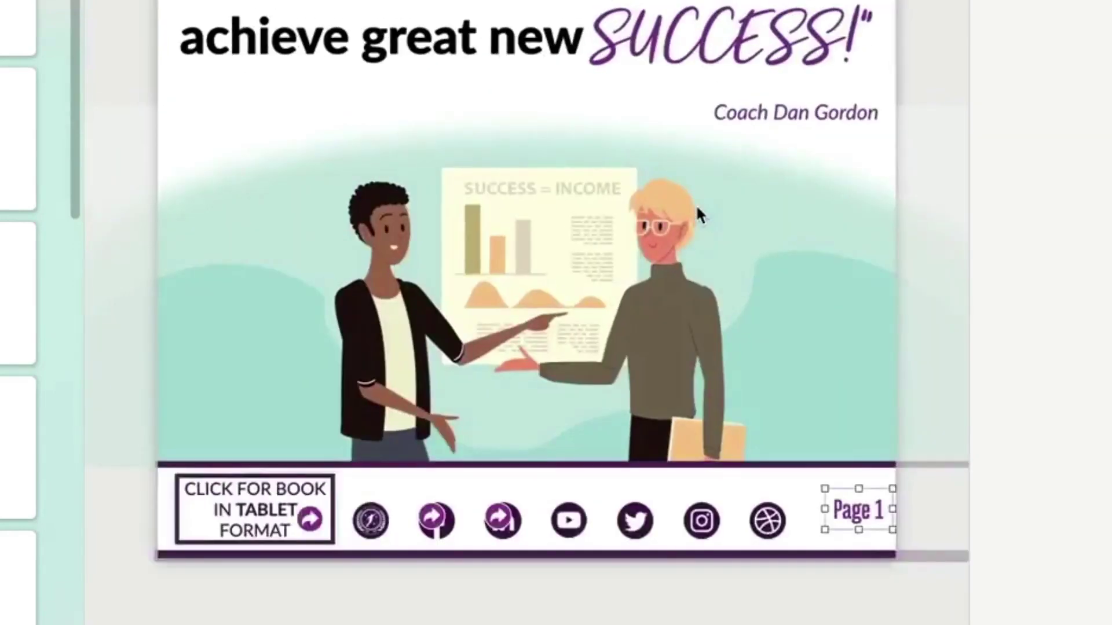
pyautogui.moveTo(766, 522); pyautogui.dragTo(762, 509)
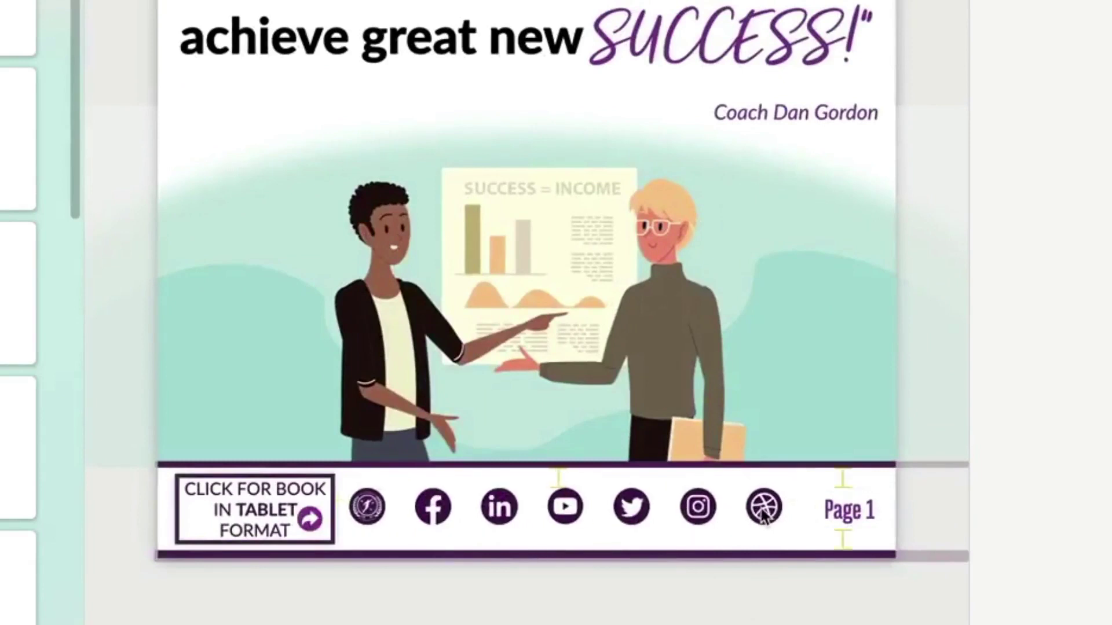
# Group the seven footer social icons, enlarge them proportionally toward the page's right edge, and ungroup them
pyautogui.click(763, 514)
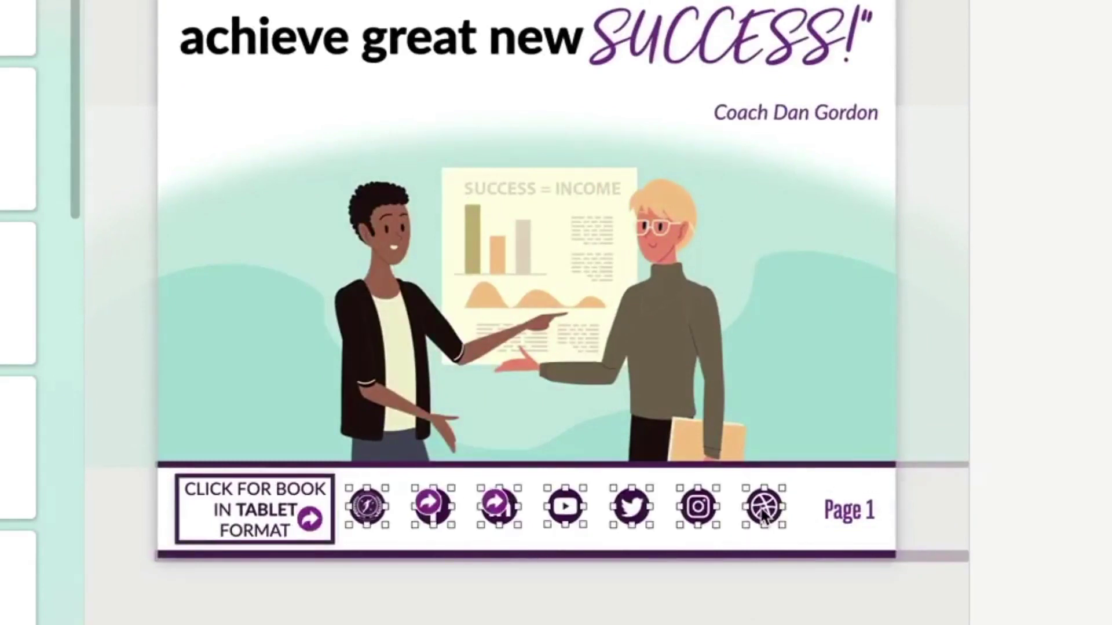
pyautogui.rightClick(762, 510)
pyautogui.click(800, 211)
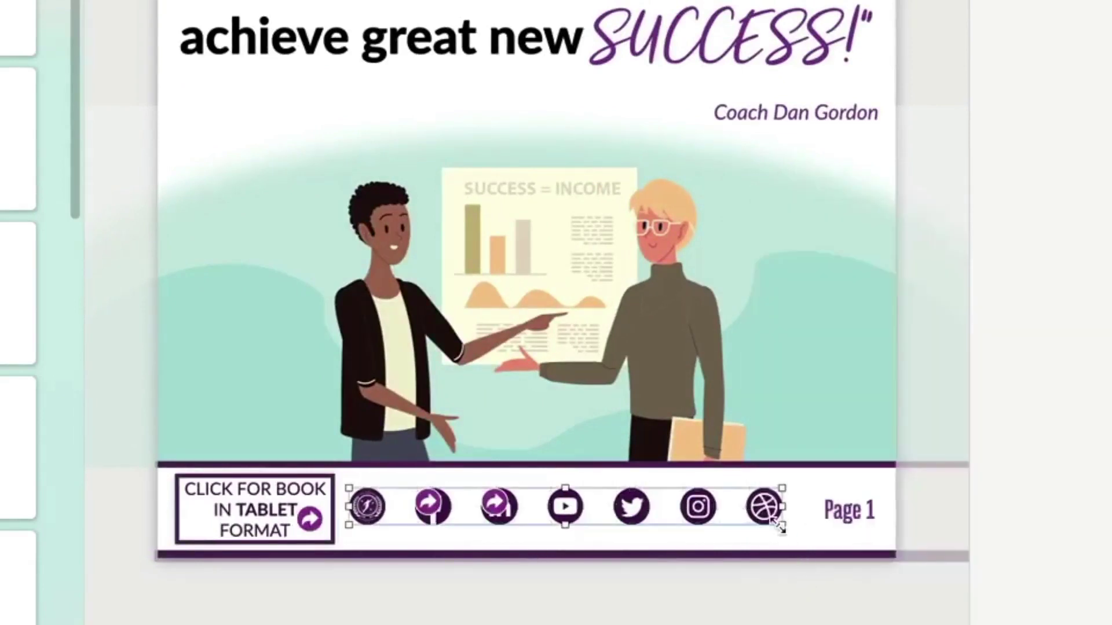
pyautogui.moveTo(782, 525); pyautogui.dragTo(875, 526)
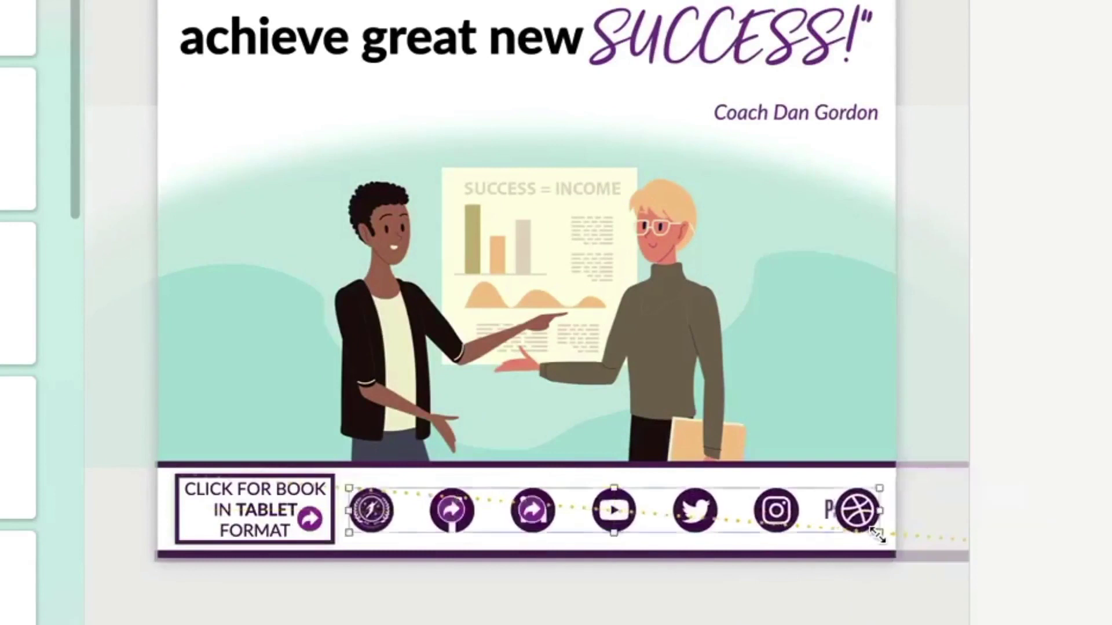
pyautogui.rightClick(861, 510)
pyautogui.click(879, 238)
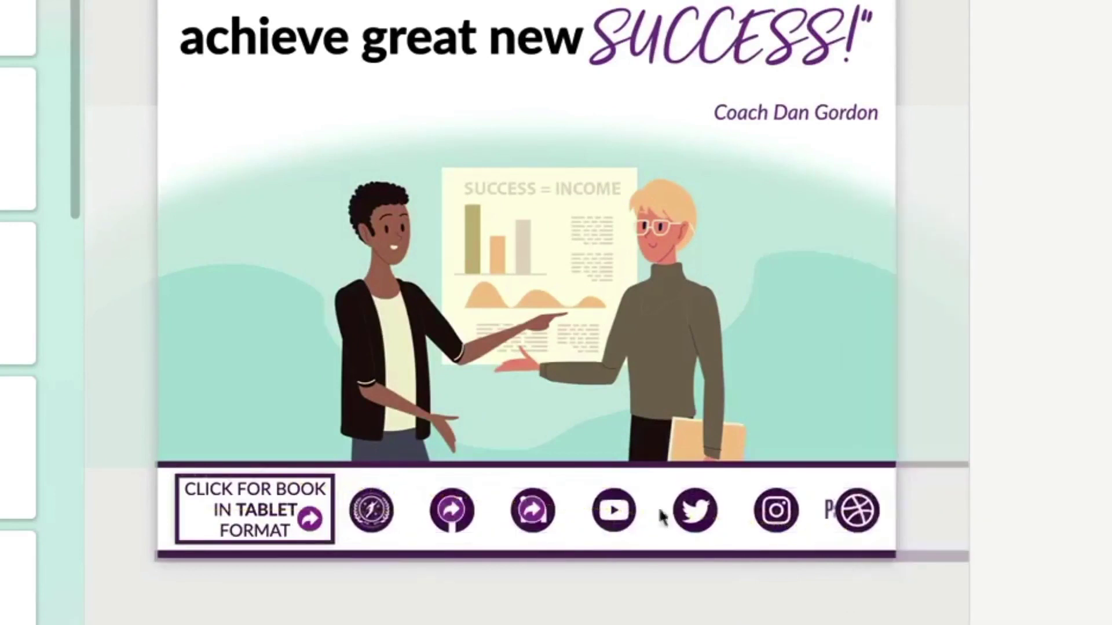
# Set the "Page 1" label aside below the page, shift the last social icon left, and distribute all seven icons horizontally
pyautogui.moveTo(828, 507); pyautogui.dragTo(795, 587)
pyautogui.moveTo(860, 519); pyautogui.dragTo(802, 520)
pyautogui.moveTo(883, 491); pyautogui.dragTo(362, 526)
pyautogui.rightClick(378, 515)
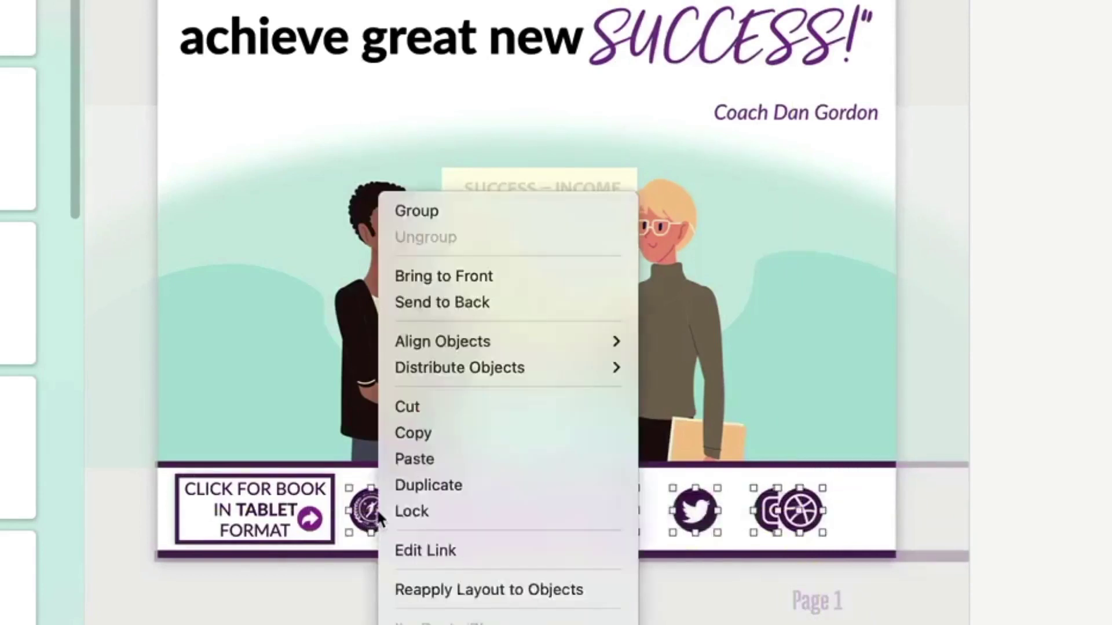
pyautogui.moveTo(418, 370)
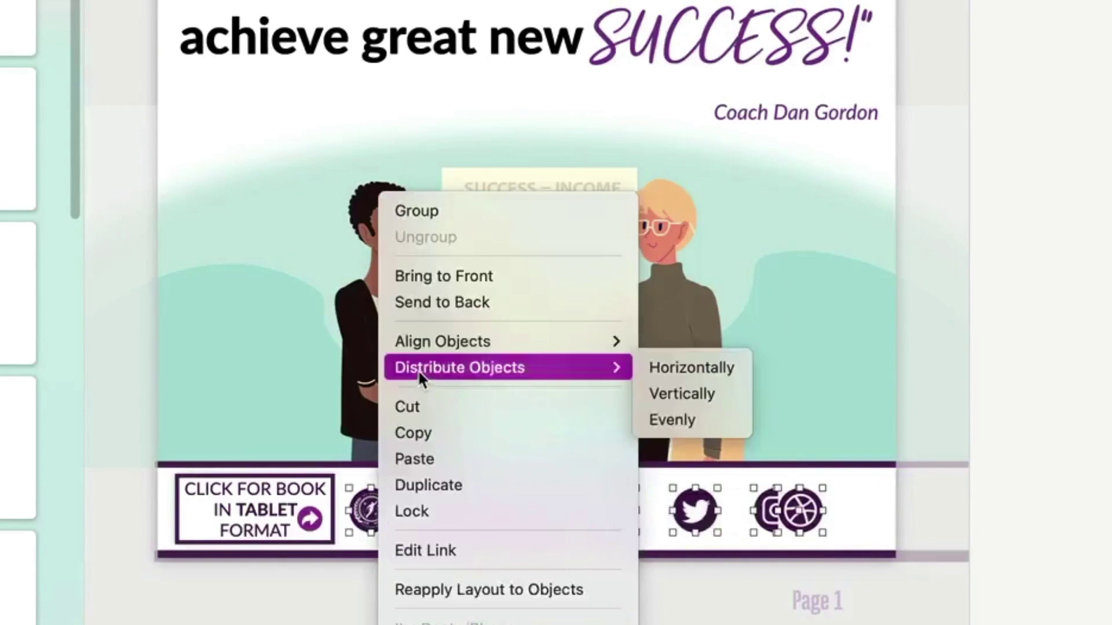
pyautogui.click(738, 372)
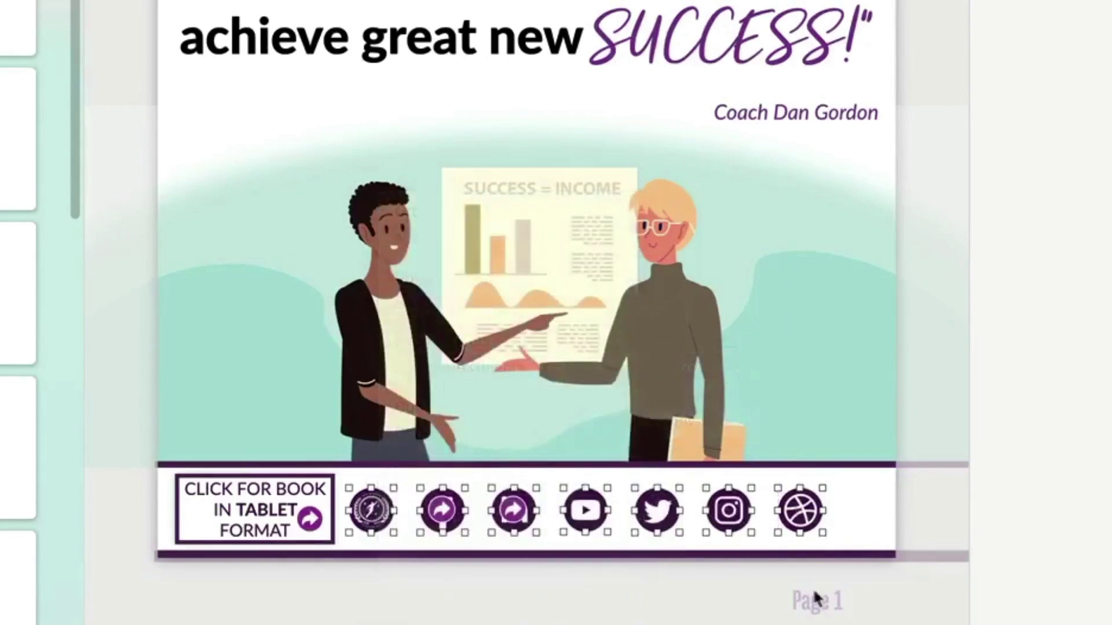
# Align the seven footer social icons along their top edges
pyautogui.rightClick(804, 513)
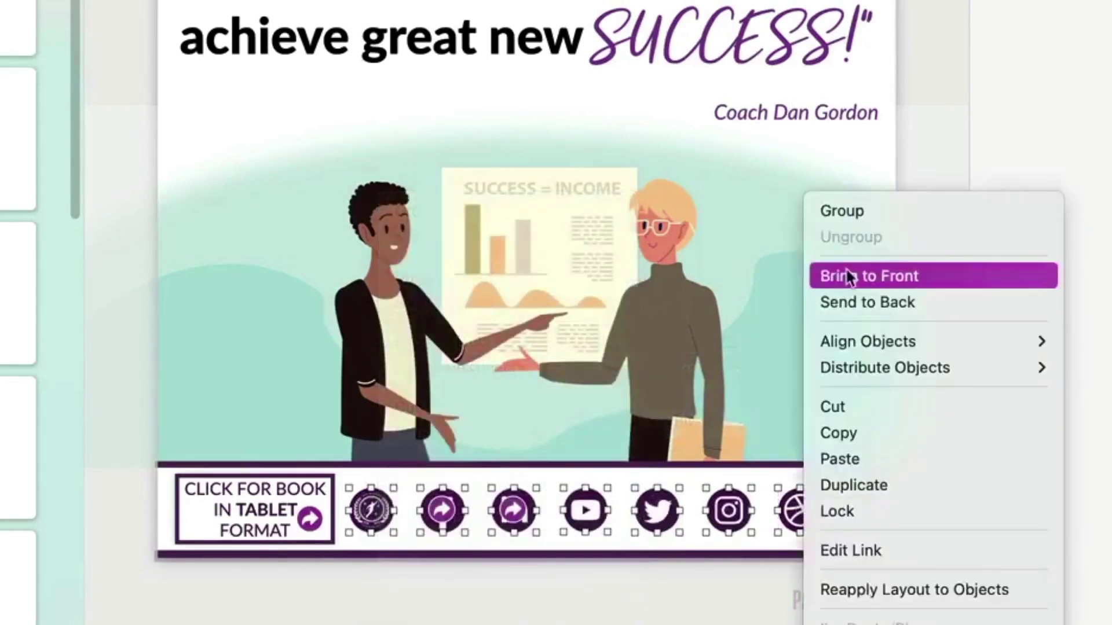
pyautogui.moveTo(854, 337)
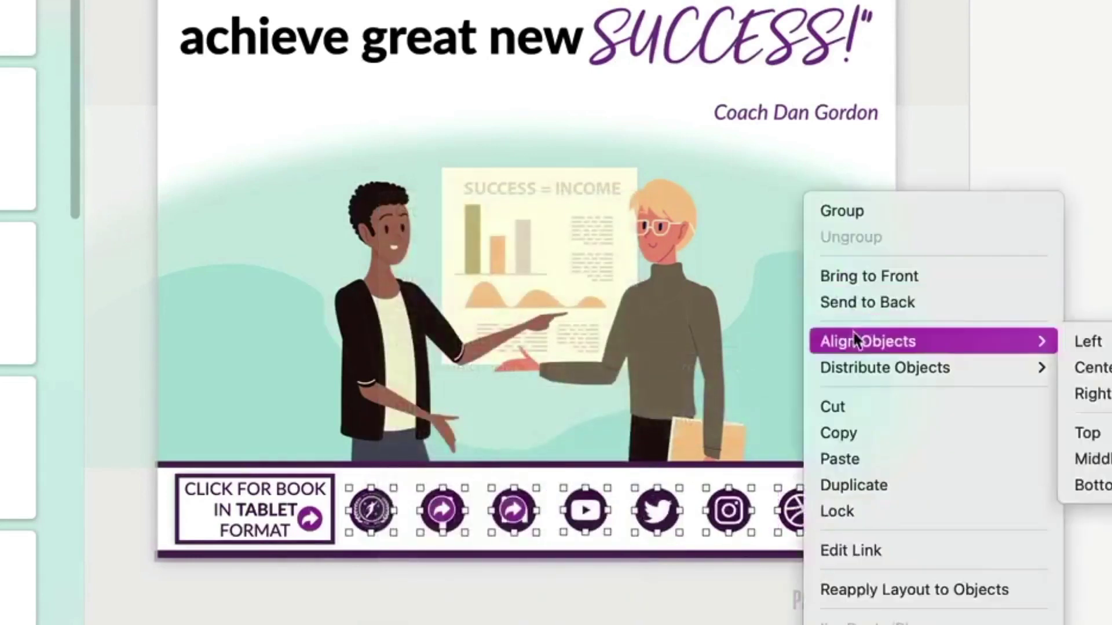
pyautogui.click(1087, 433)
# Narrow the tablet format button slightly and nudge the social icons left, making room for the "Page 1" label beside them
pyautogui.click(329, 510)
pyautogui.moveTo(333, 510); pyautogui.dragTo(326, 510)
pyautogui.moveTo(846, 487); pyautogui.dragTo(380, 519)
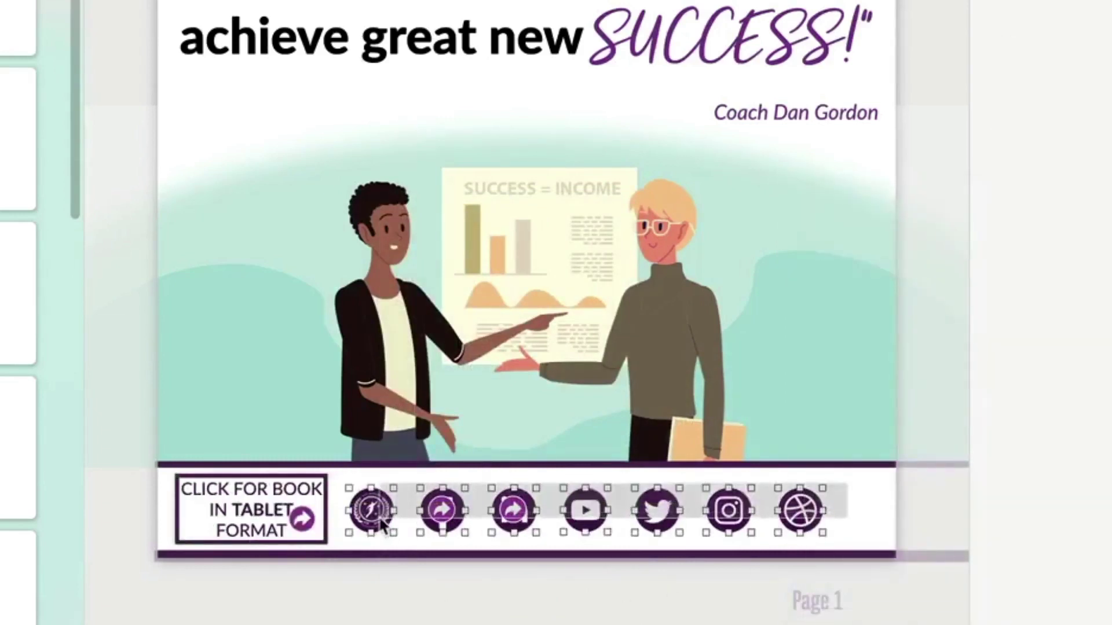
pyautogui.press('Left')
pyautogui.press('Left')
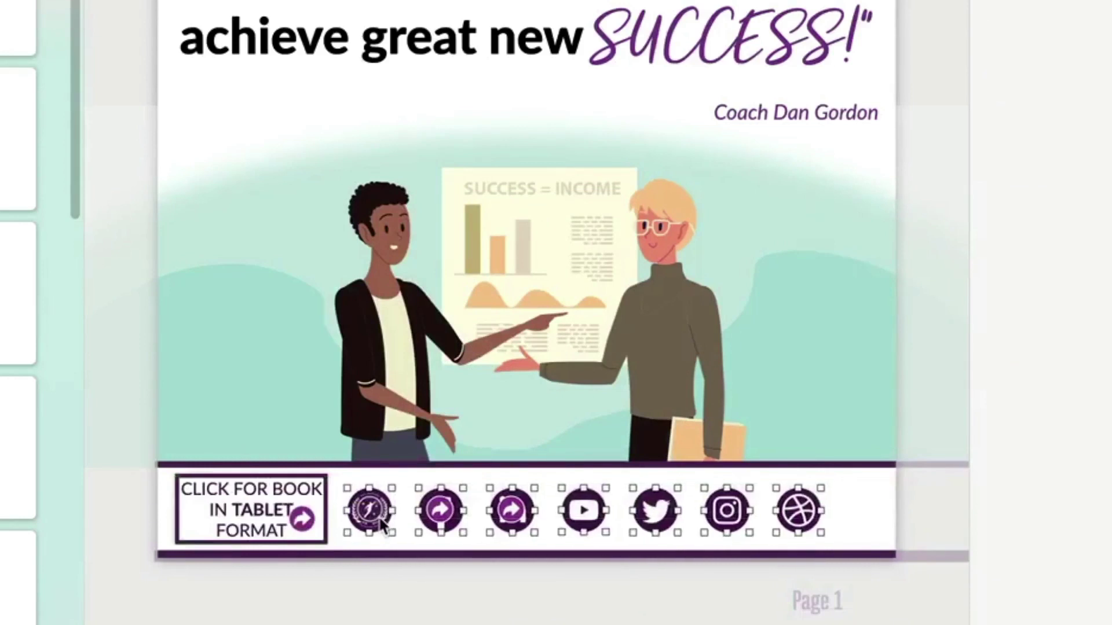
pyautogui.press('Right')
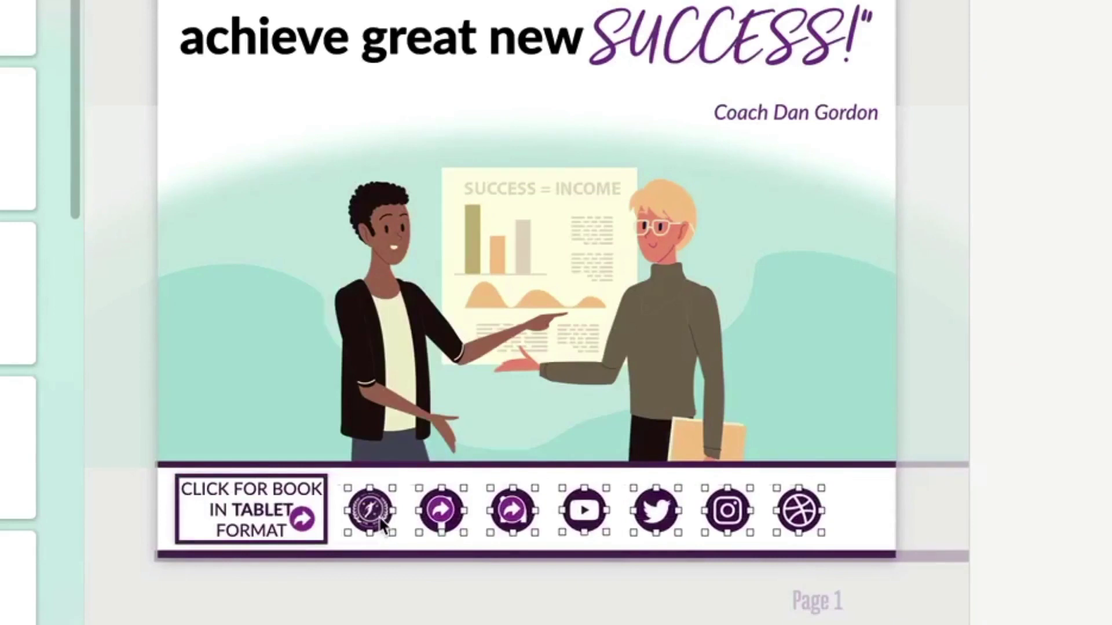
pyautogui.hotkey('shift', 'Left')
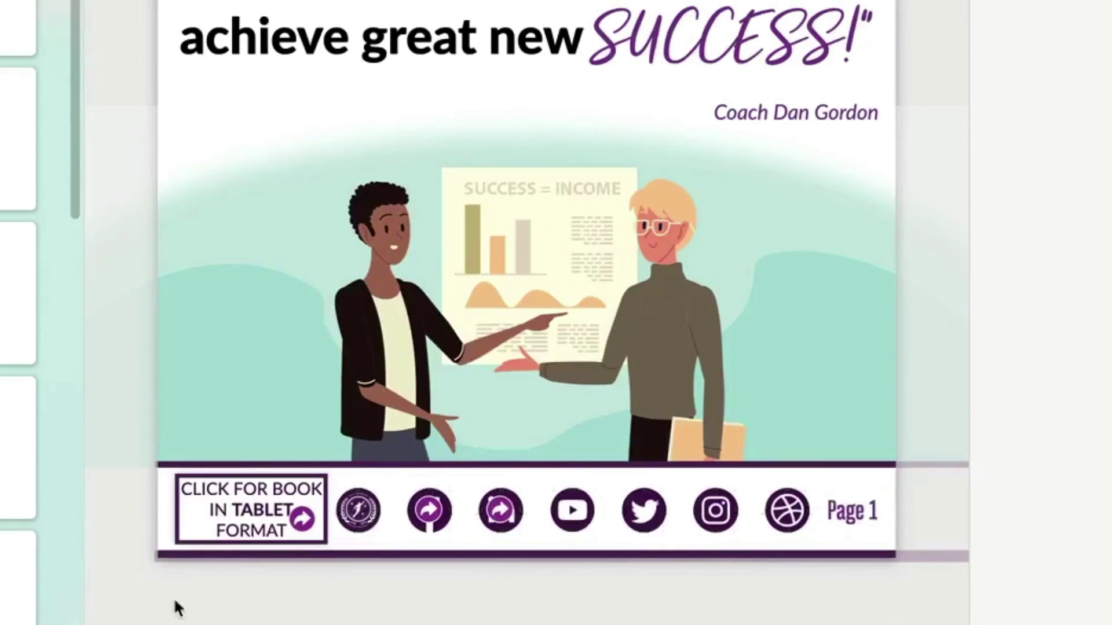
# Copy slide 2's complete footer, including the bar, button, icons and page label, onto blank slides 3 through 9
pyautogui.moveTo(174, 605); pyautogui.dragTo(1046, 457)
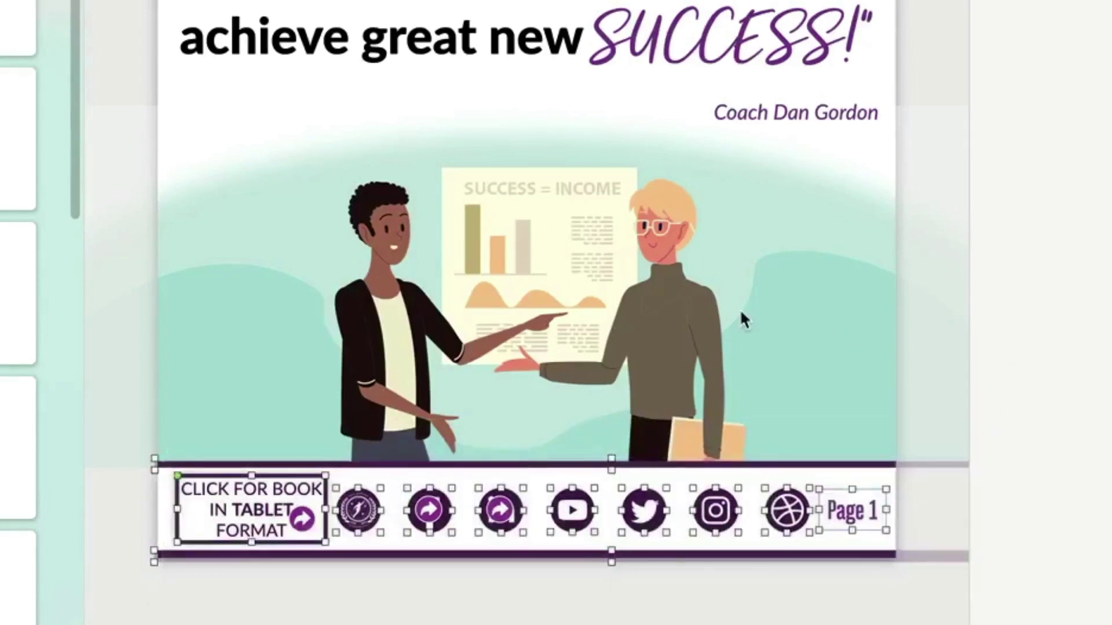
pyautogui.click(625, 148)
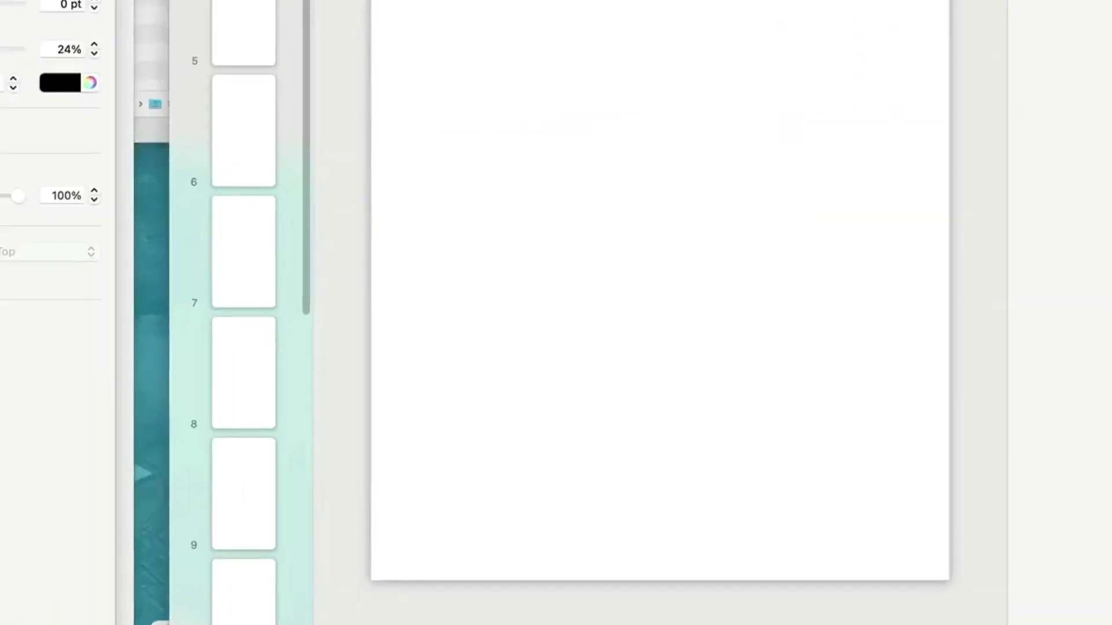
pyautogui.click(619, 217)
pyautogui.press('super+v')
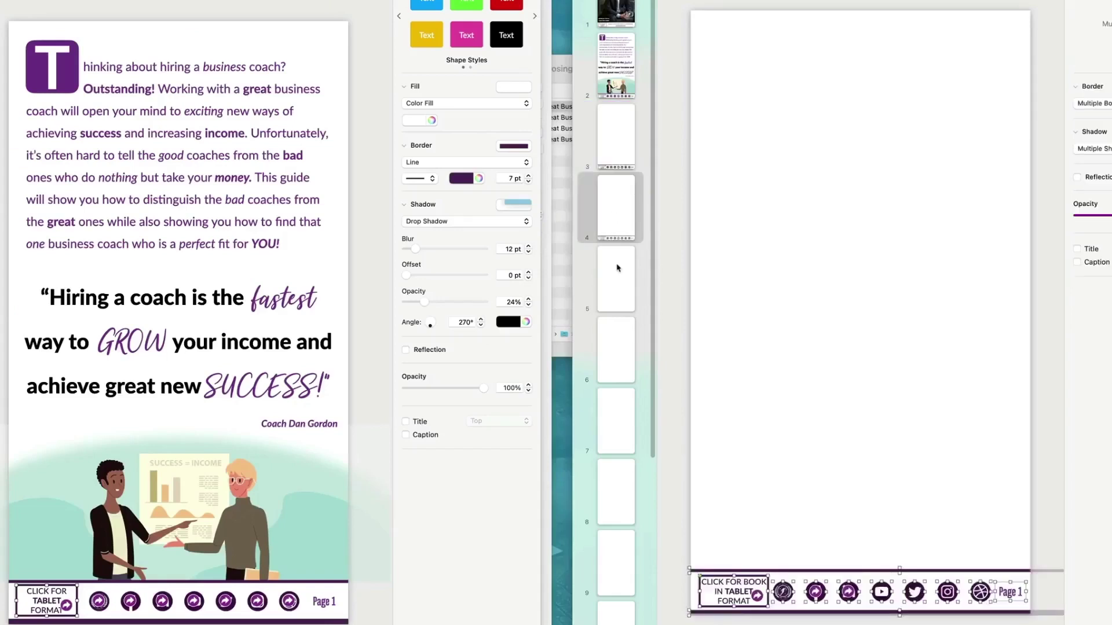
pyautogui.click(617, 278)
pyautogui.press('super+v')
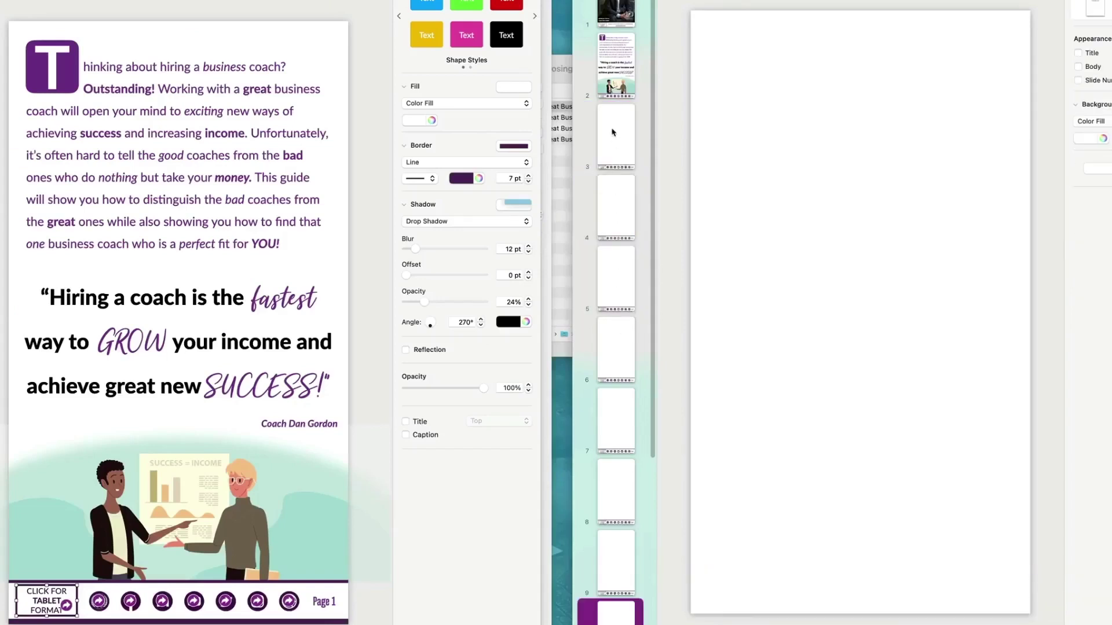
# Renumber the footer page labels on slides 3, 4 and 5 as Page 2, Page 3 and Page 4
pyautogui.click(614, 136)
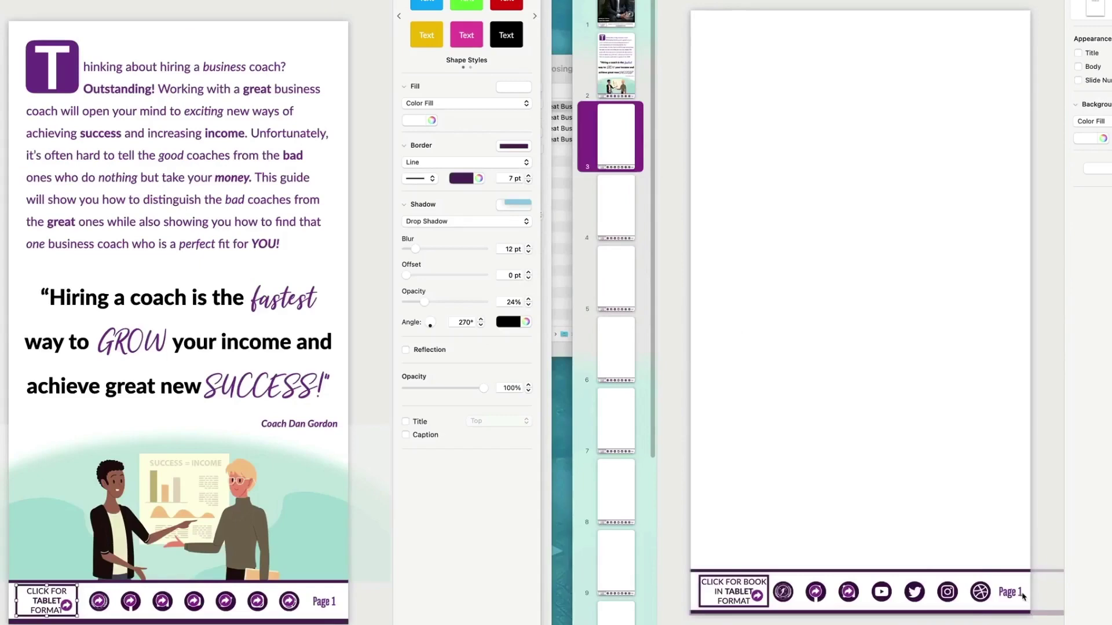
pyautogui.click(1022, 596)
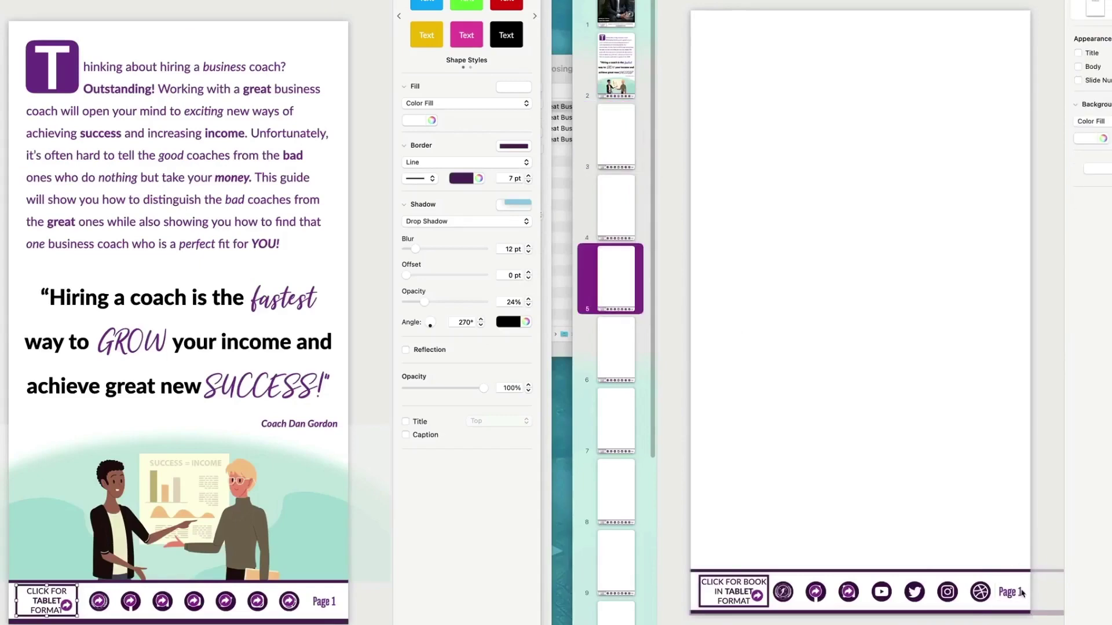
pyautogui.doubleClick(1021, 593)
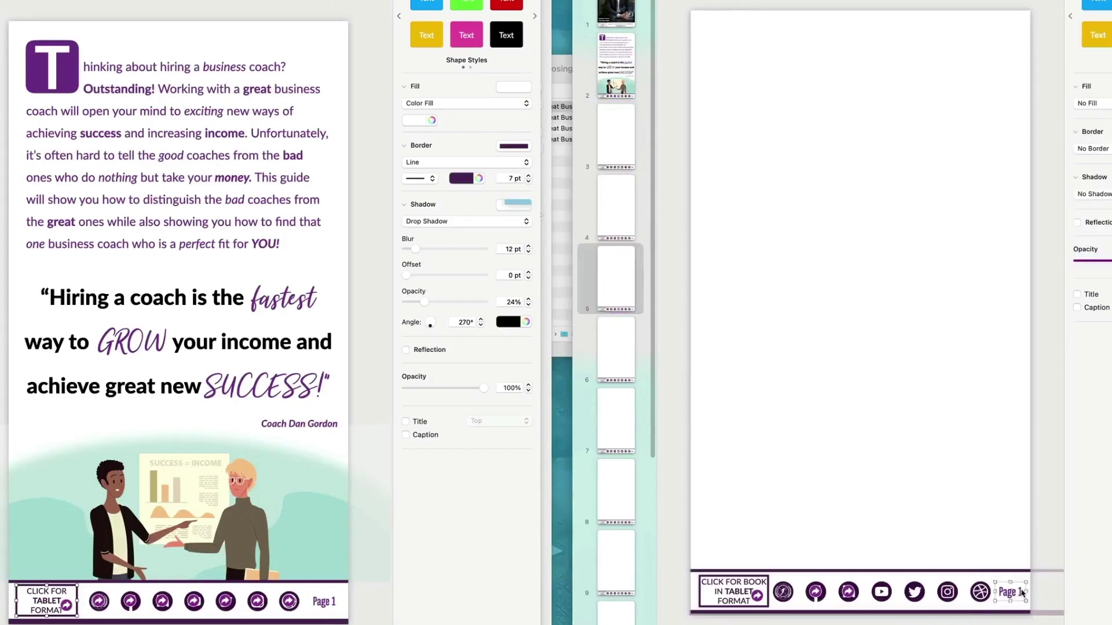
pyautogui.write('4')
# Copy the Tip 1 heading, its body text and the quote from ebook page 3 onto slide 5 of the phone template
pyautogui.click(278, 222)
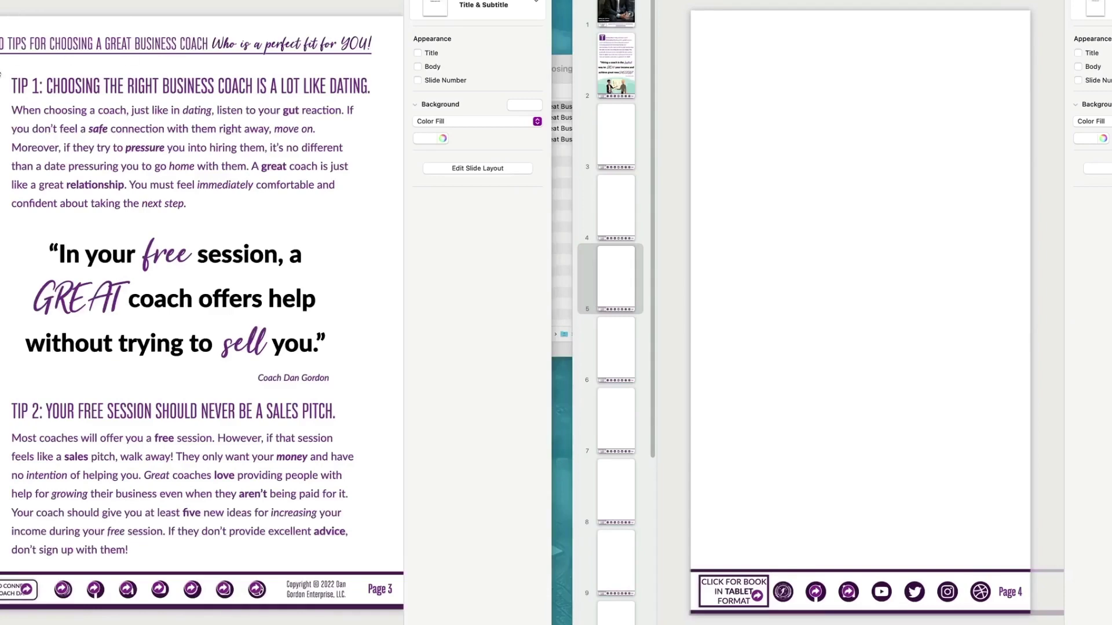
pyautogui.moveTo(1, 72); pyautogui.dragTo(391, 375)
pyautogui.click(983, 245)
pyautogui.press('super+v')
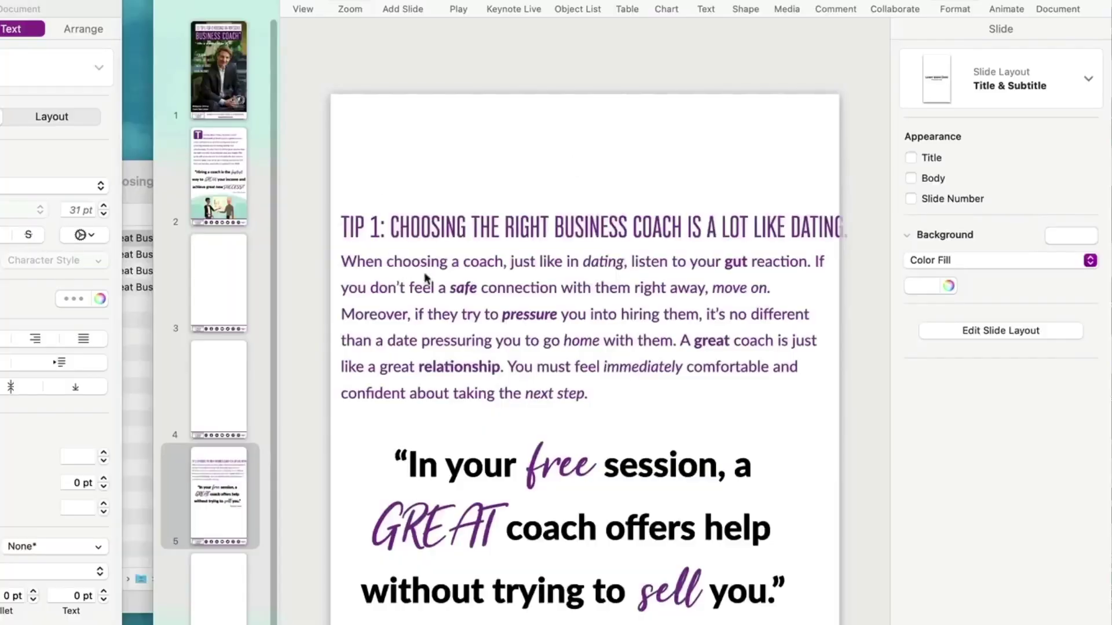
# Set the pasted Tip 1 heading to 100 pt in the Bold weight of Bw Stretch
pyautogui.click(427, 232)
pyautogui.click(437, 294)
pyautogui.click(435, 204)
pyautogui.click(443, 235)
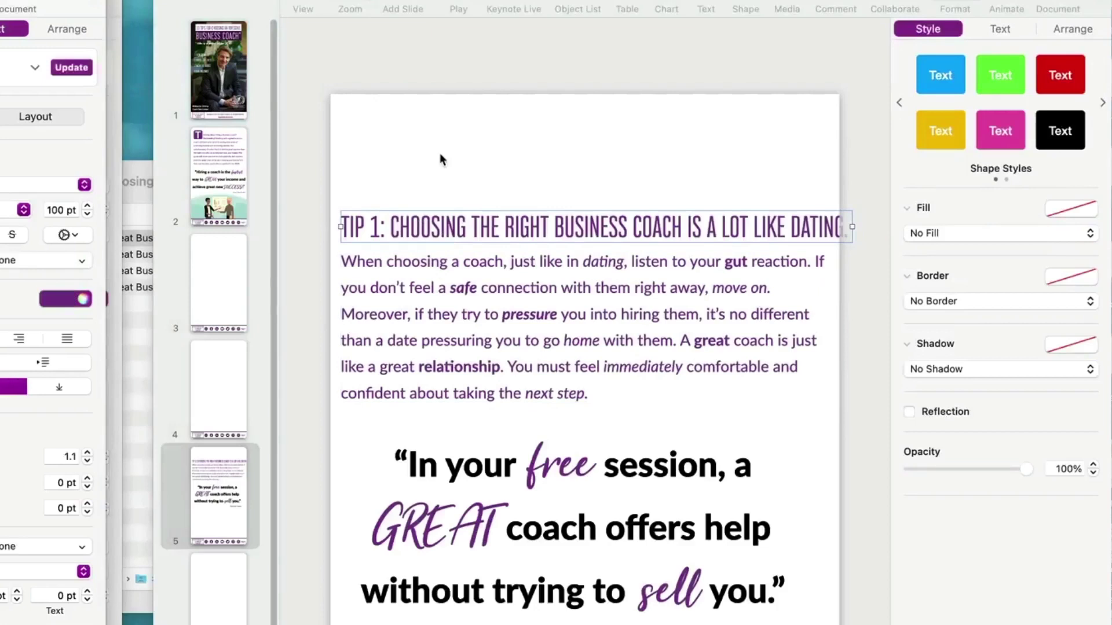
pyautogui.click(626, 208)
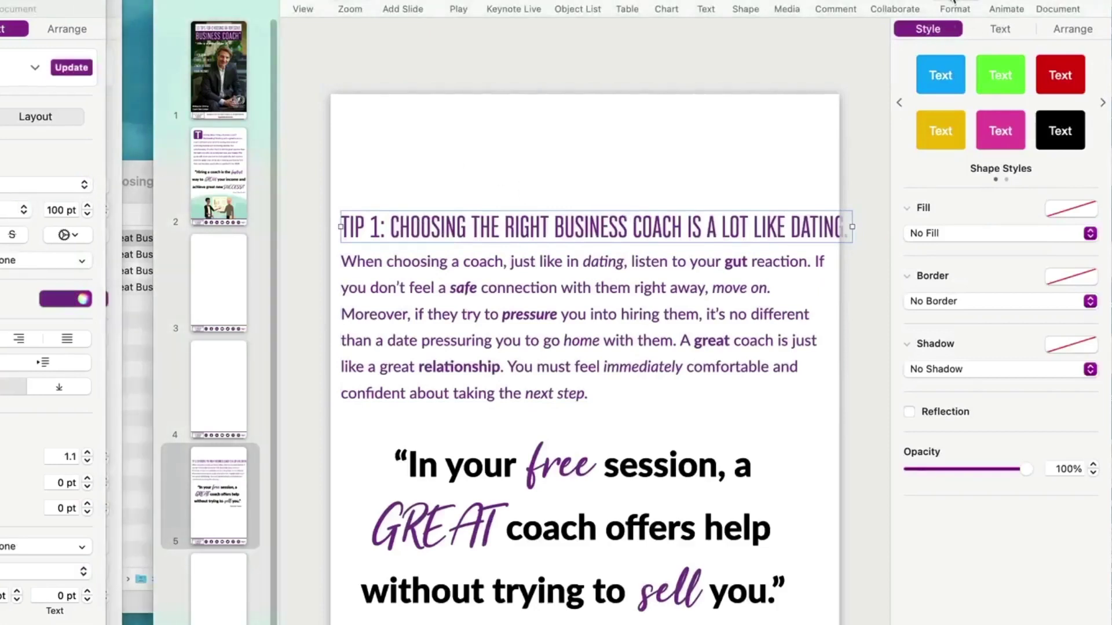
pyautogui.click(996, 29)
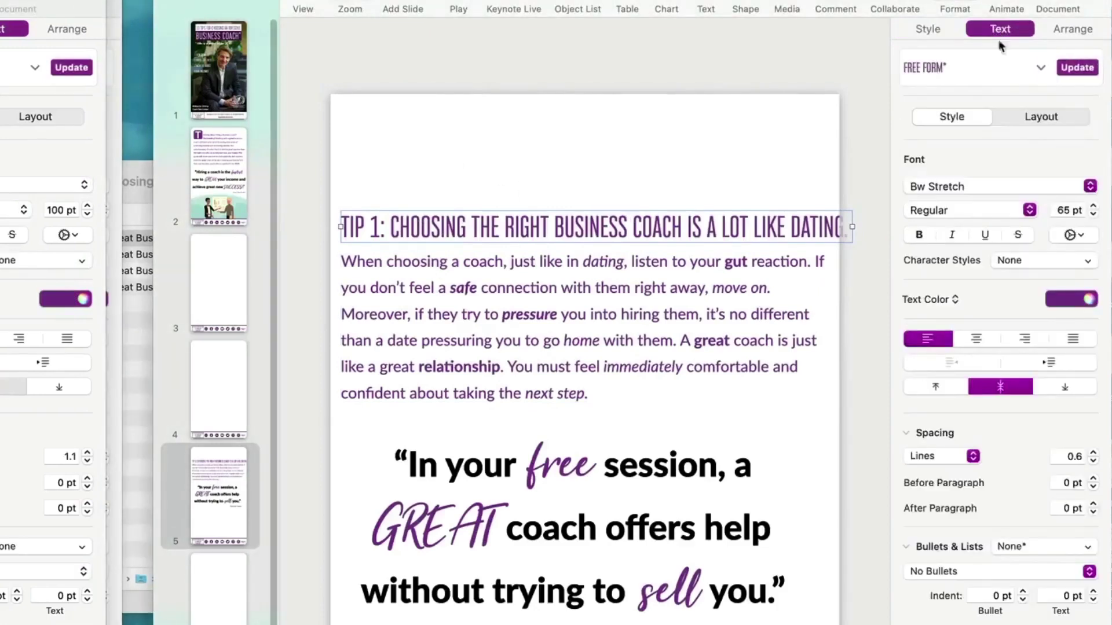
pyautogui.write('100')
pyautogui.press('Return')
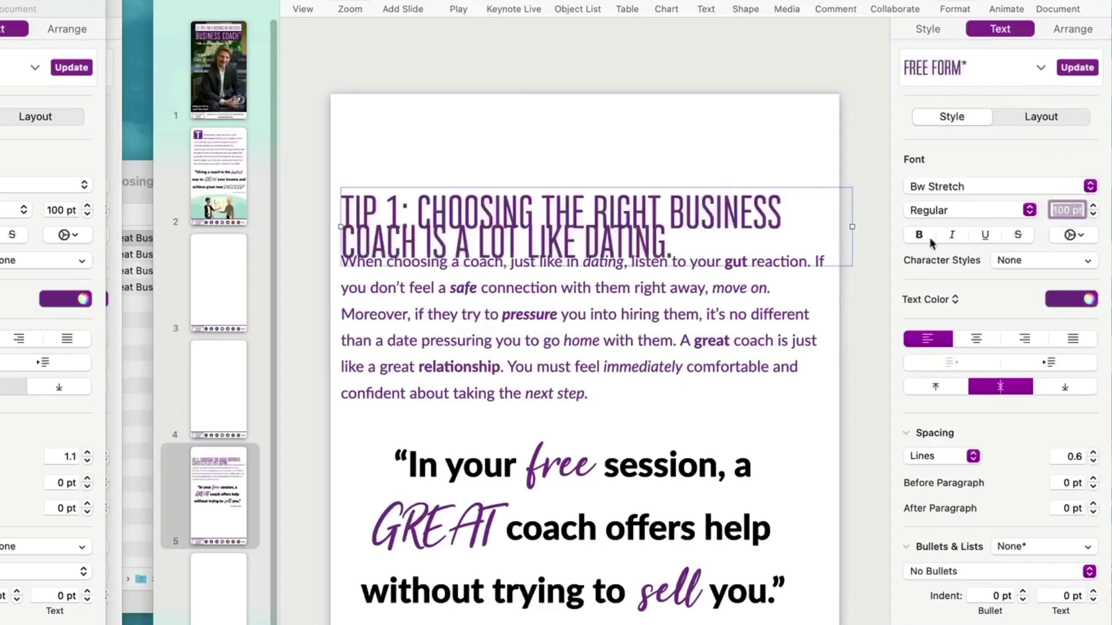
pyautogui.click(925, 213)
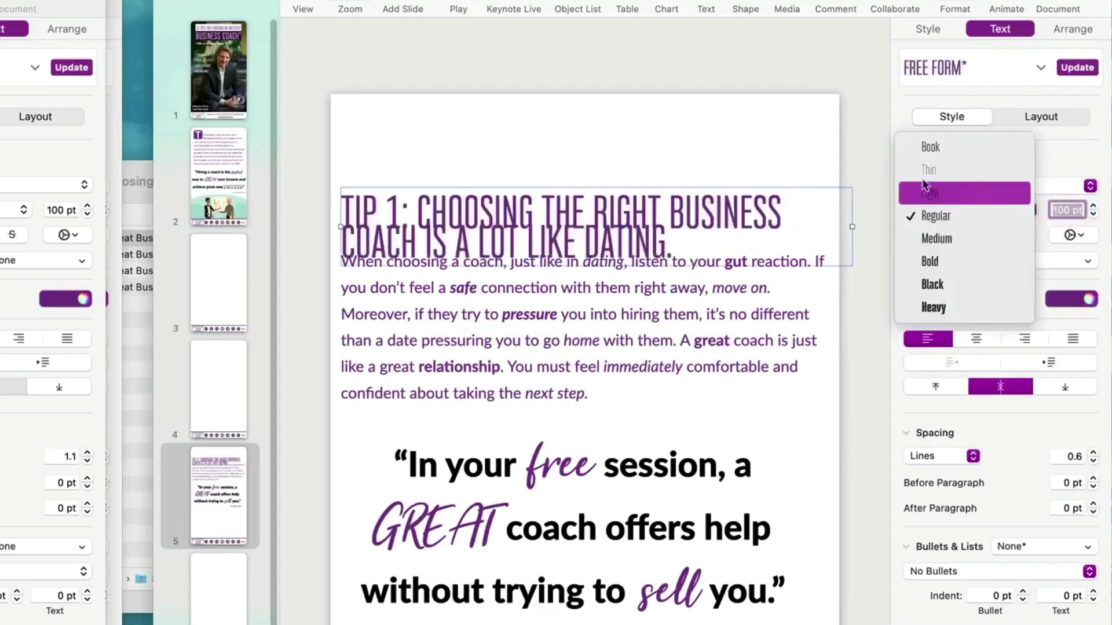
pyautogui.click(929, 262)
# Set the Tip 1 heading's line spacing to 1.1 and centre its text
pyautogui.click(1093, 454)
pyautogui.click(1094, 454)
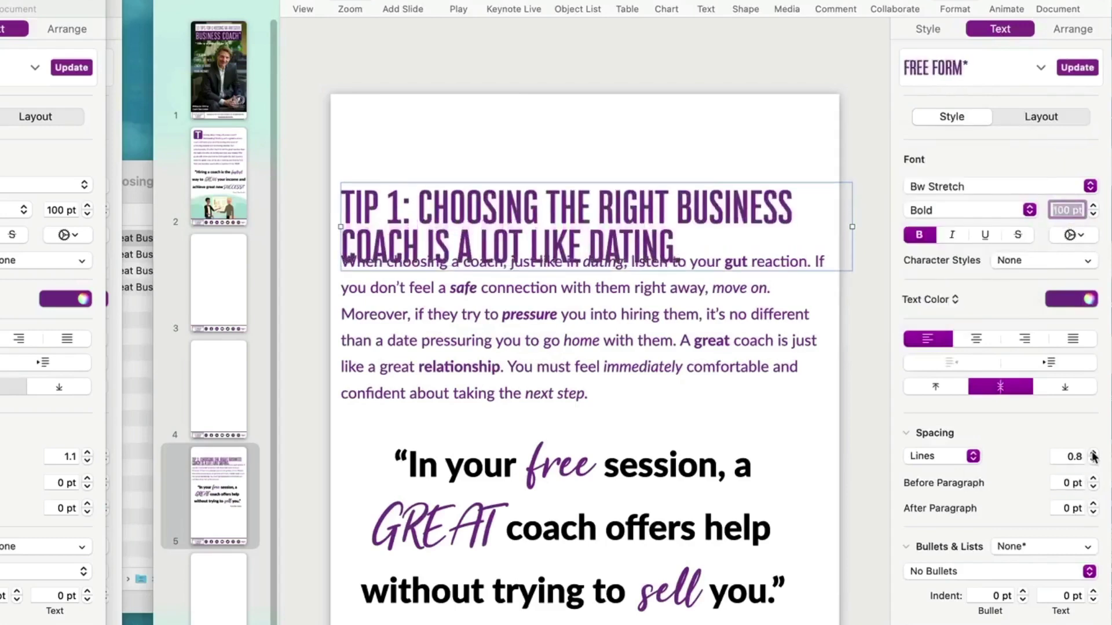
pyautogui.click(1093, 454)
pyautogui.click(1093, 454)
pyautogui.click(1093, 454)
pyautogui.click(976, 339)
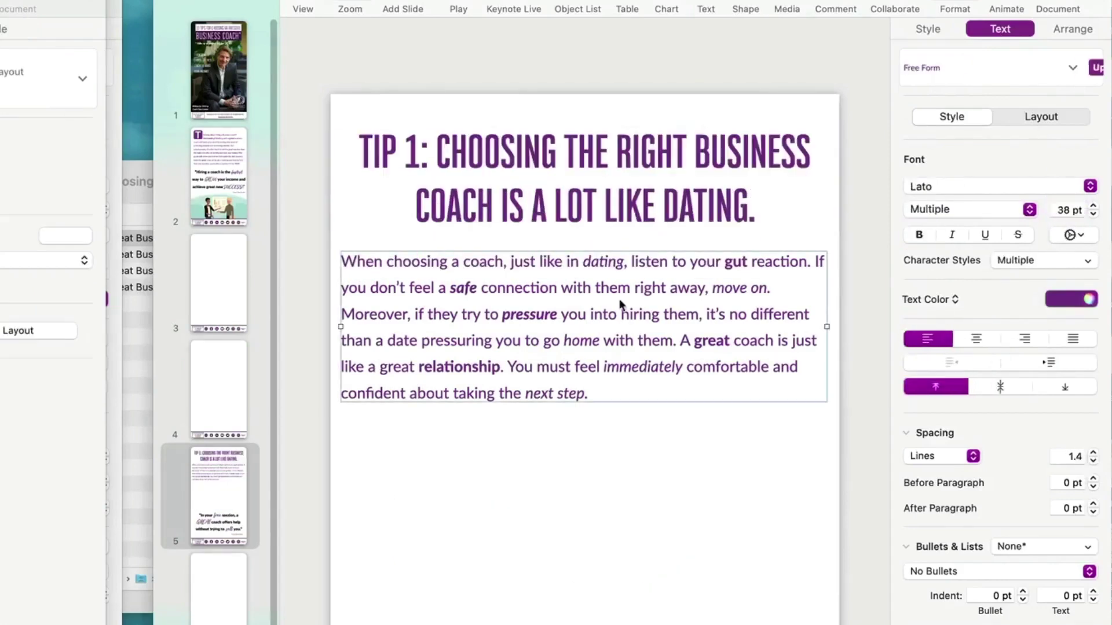
# Set the Tip 1 body text to 55 pt with a line spacing of 1.5
pyautogui.click(1066, 208)
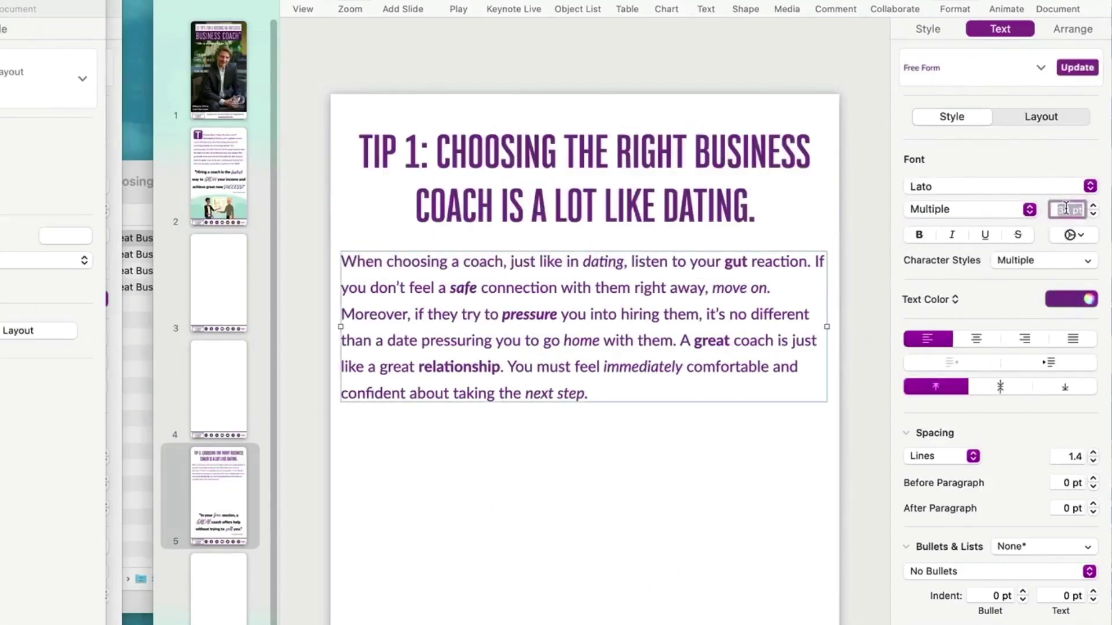
pyautogui.write('55')
pyautogui.press('Return')
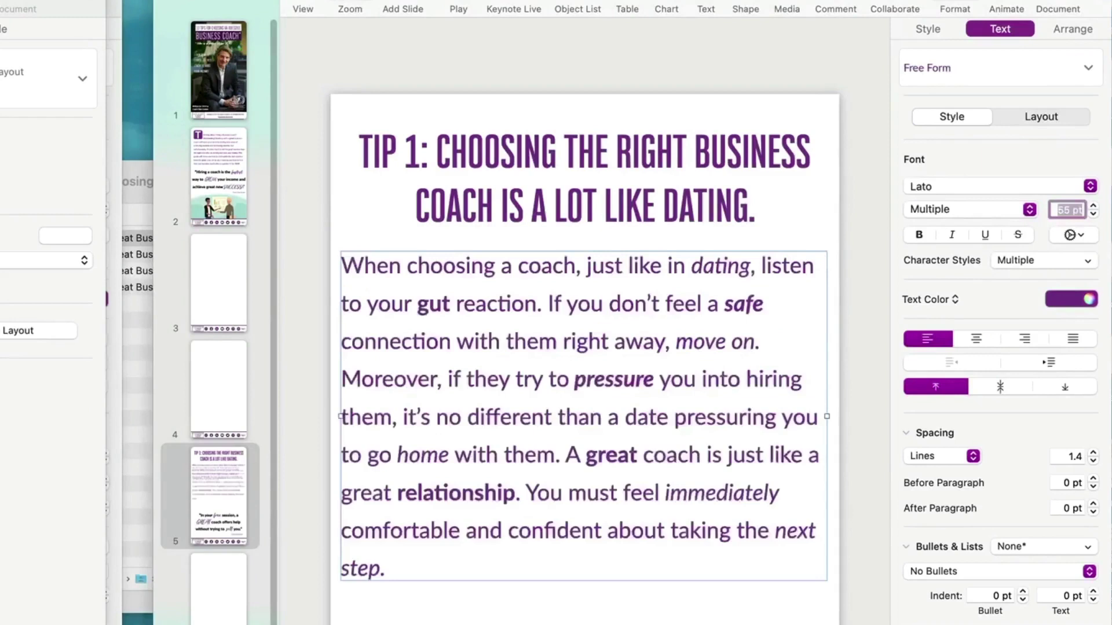
pyautogui.click(18, 413)
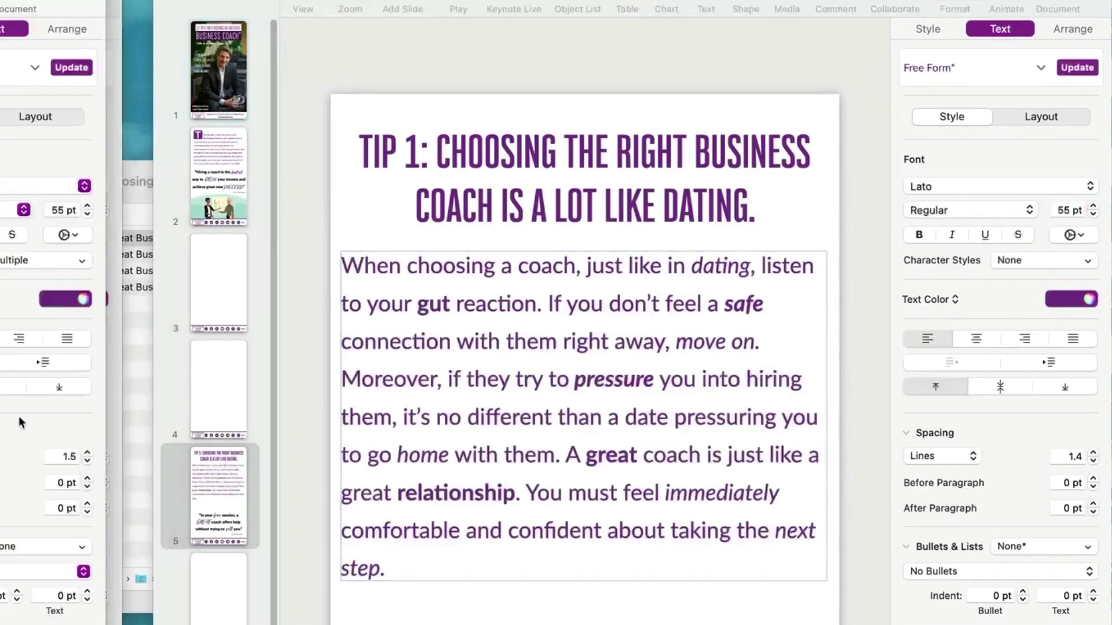
pyautogui.click(687, 417)
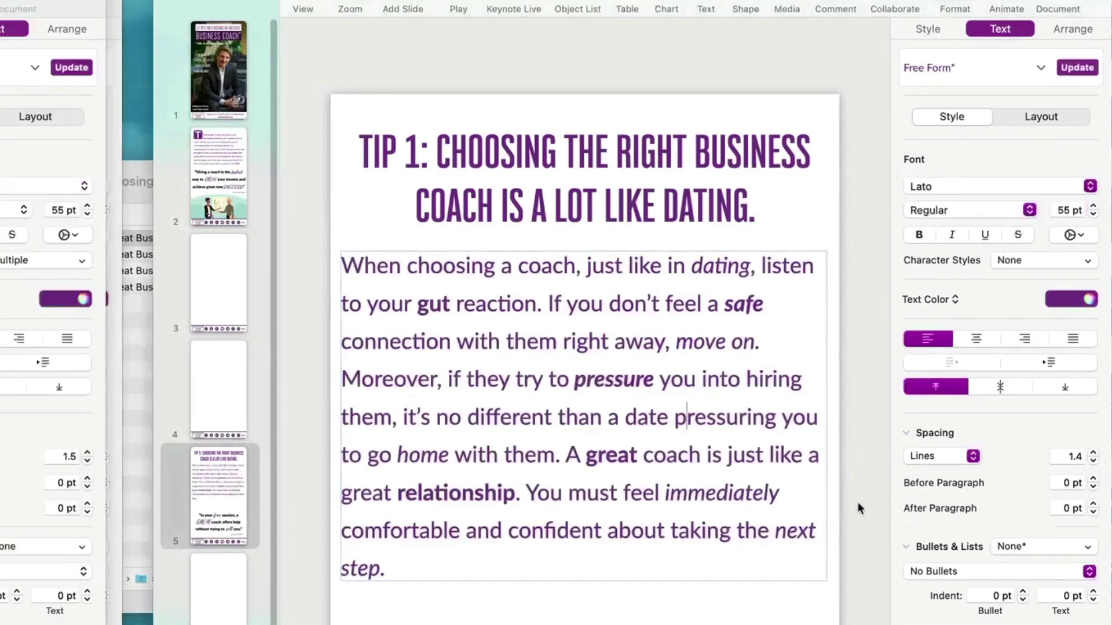
pyautogui.click(858, 503)
pyautogui.click(785, 480)
pyautogui.click(1091, 453)
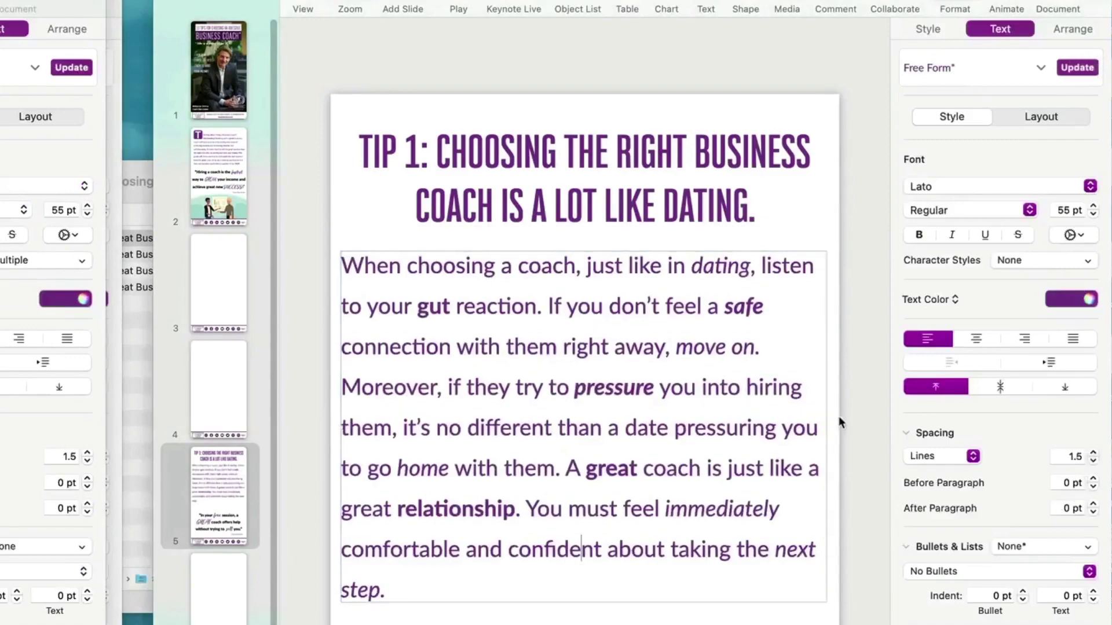
# Narrow the Tip 1 body text box to 1041 pt and place it at X 121, Y 436 pt between the heading and quote
pyautogui.click(850, 422)
pyautogui.click(778, 425)
pyautogui.moveTo(826, 427); pyautogui.dragTo(768, 427)
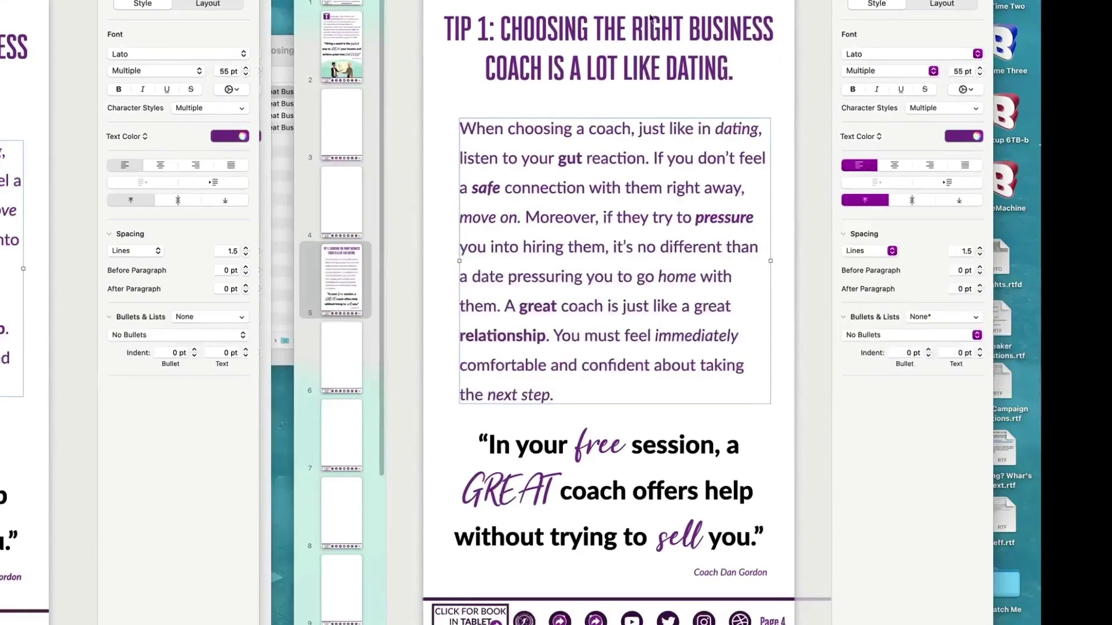
pyautogui.click(637, 4)
pyautogui.click(634, 42)
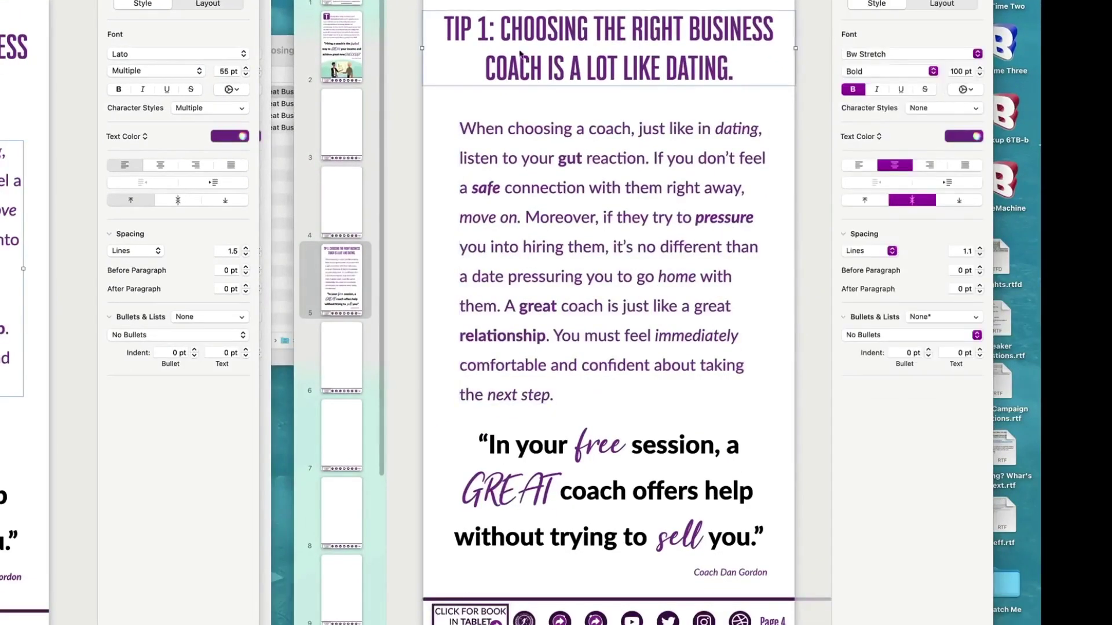
pyautogui.moveTo(649, 35); pyautogui.dragTo(648, 35)
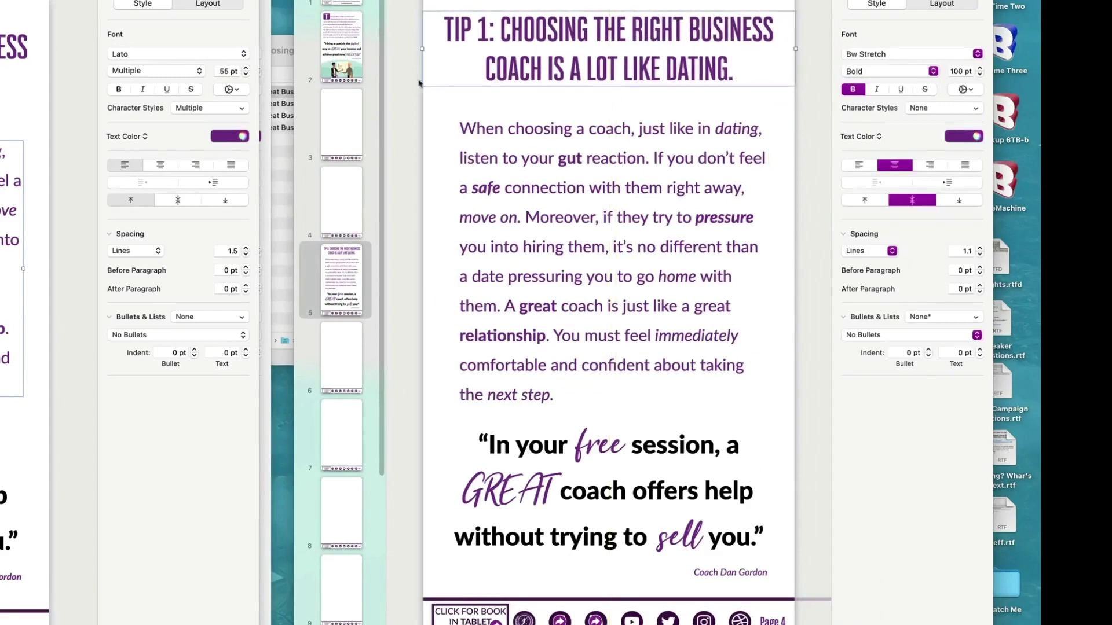
pyautogui.click(796, 49)
pyautogui.moveTo(599, 191); pyautogui.dragTo(599, 190)
pyautogui.click(958, 0)
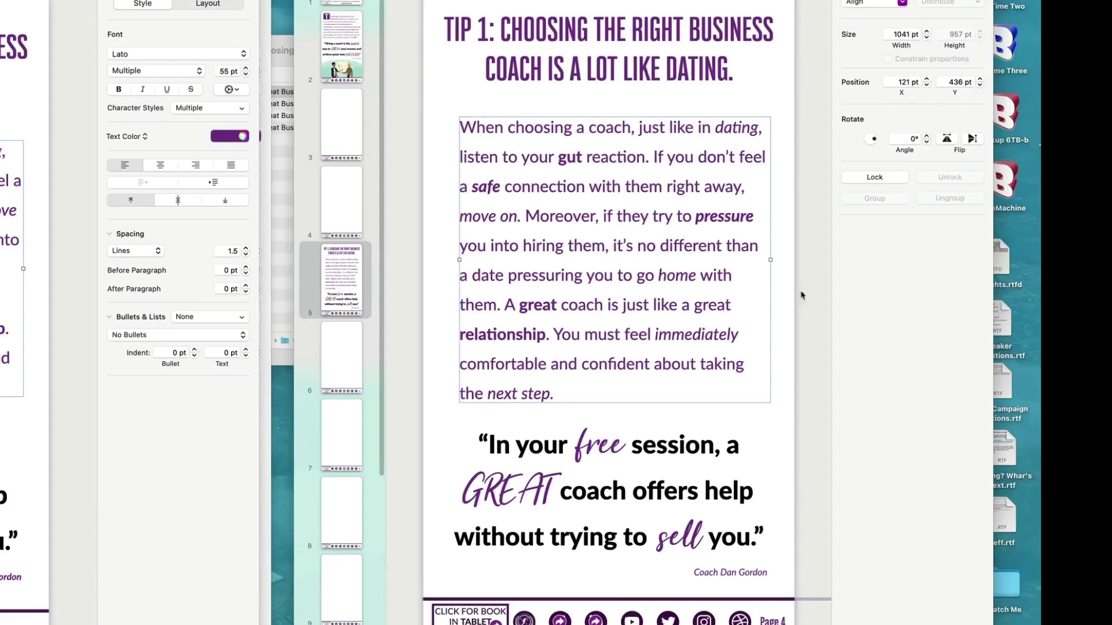
pyautogui.click(596, 506)
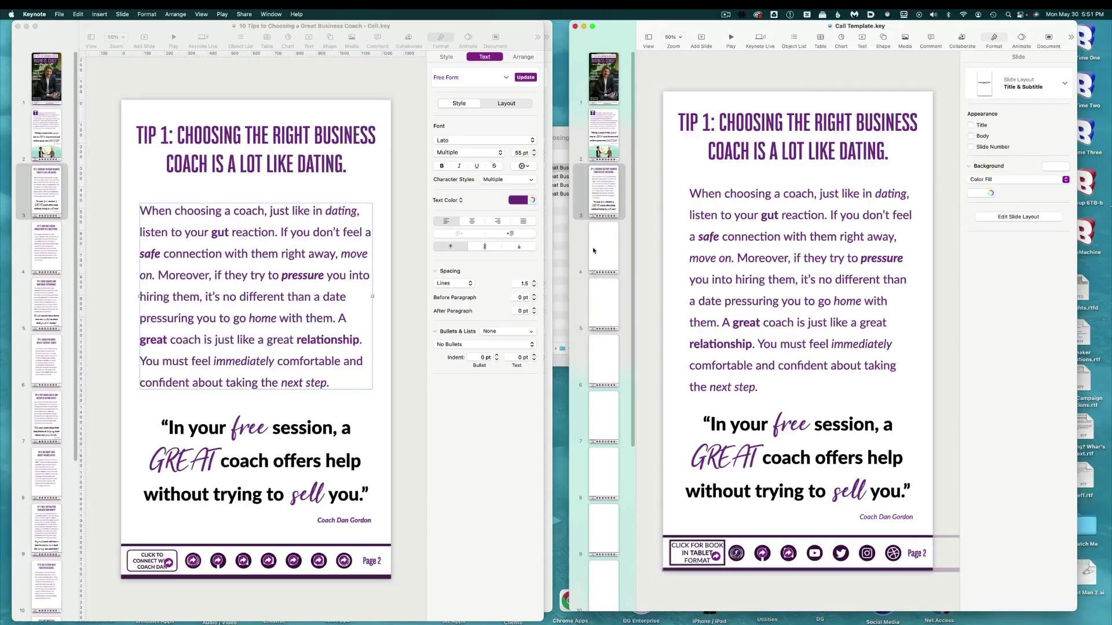
# Copy the Tip 2 heading and body text from page 3 of EBOOK TEMPLATE.key onto blank slide 4 of the phone template
pyautogui.click(595, 248)
pyautogui.click(41, 257)
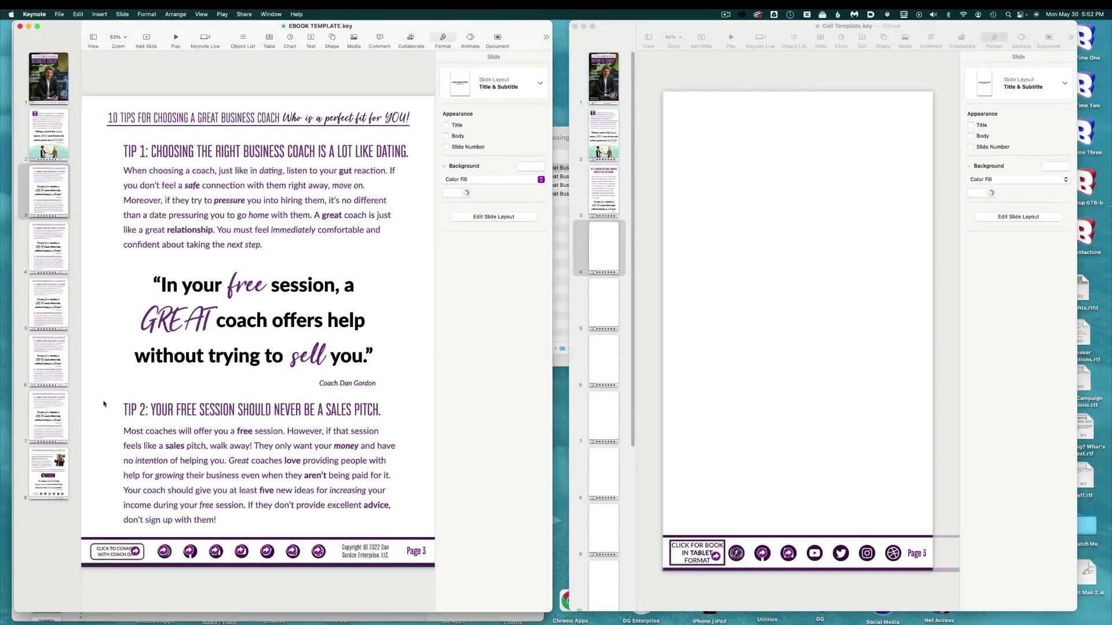
pyautogui.click(373, 524)
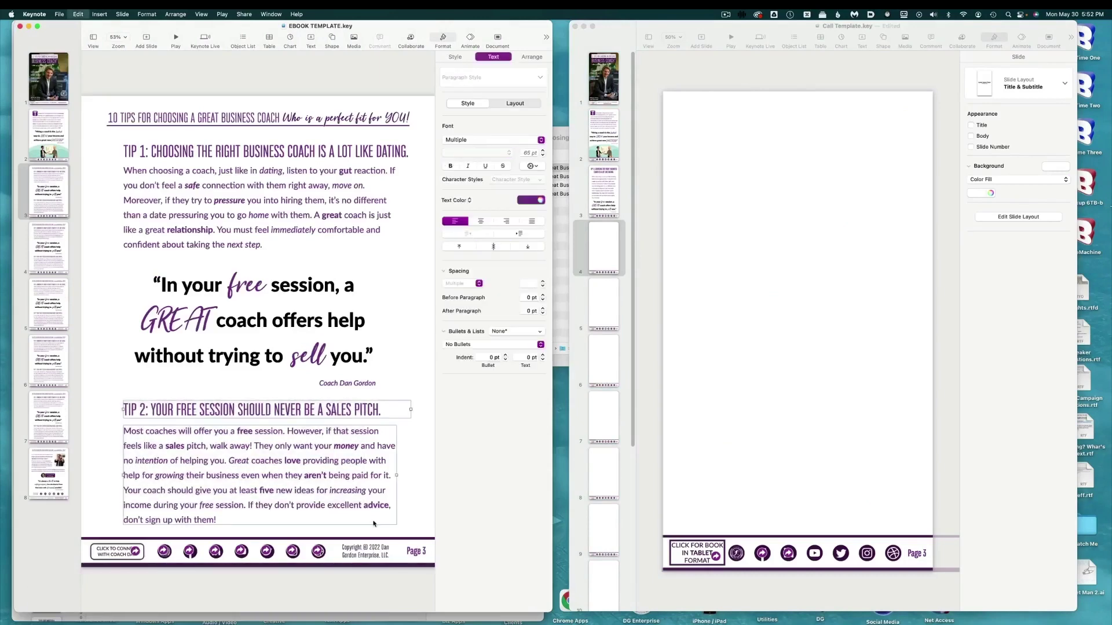
pyautogui.click(763, 284)
pyautogui.write('TIP 2: YOUR FREE SESSION SHOULD NEVER BE A SALES PITCH. Most coaches will offer you a free session. However, if that session feels like a sales pitch, walk away! They only want your money and have no intention of helping you. Great coaches love providing people with help for growing their business even when they aren’t being paid for it. Your coach should give you at least five new ideas for increasing your income during your free session. If they don’t provide excellent advice, don’t sign up with them!')
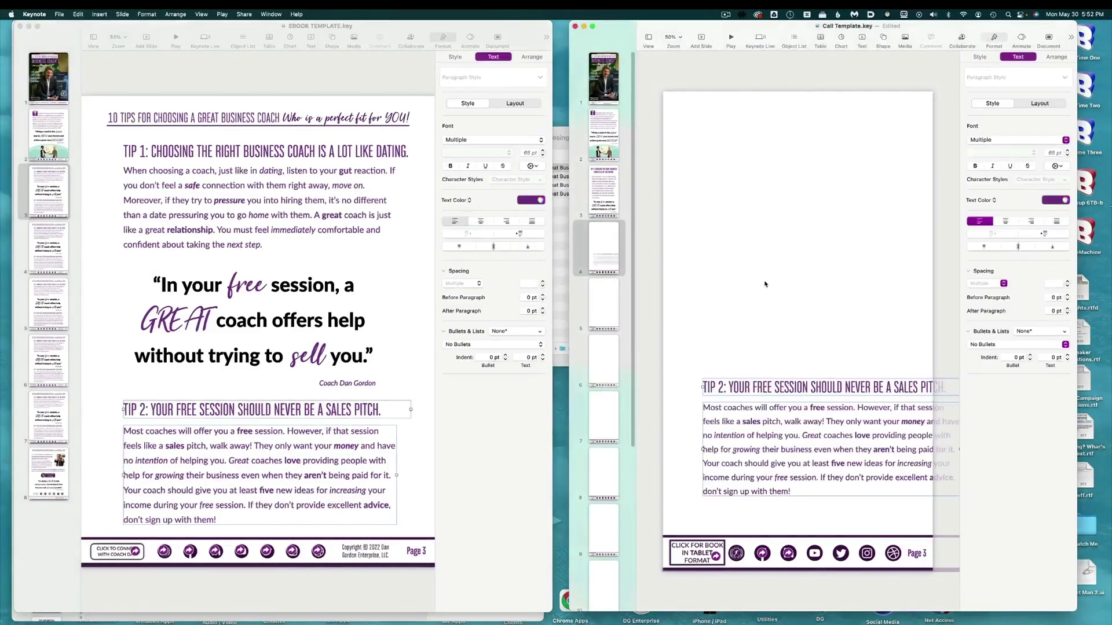
# Move the Tip 2 heading up the slide and format it as 100 pt, bold and centred
pyautogui.click(801, 362)
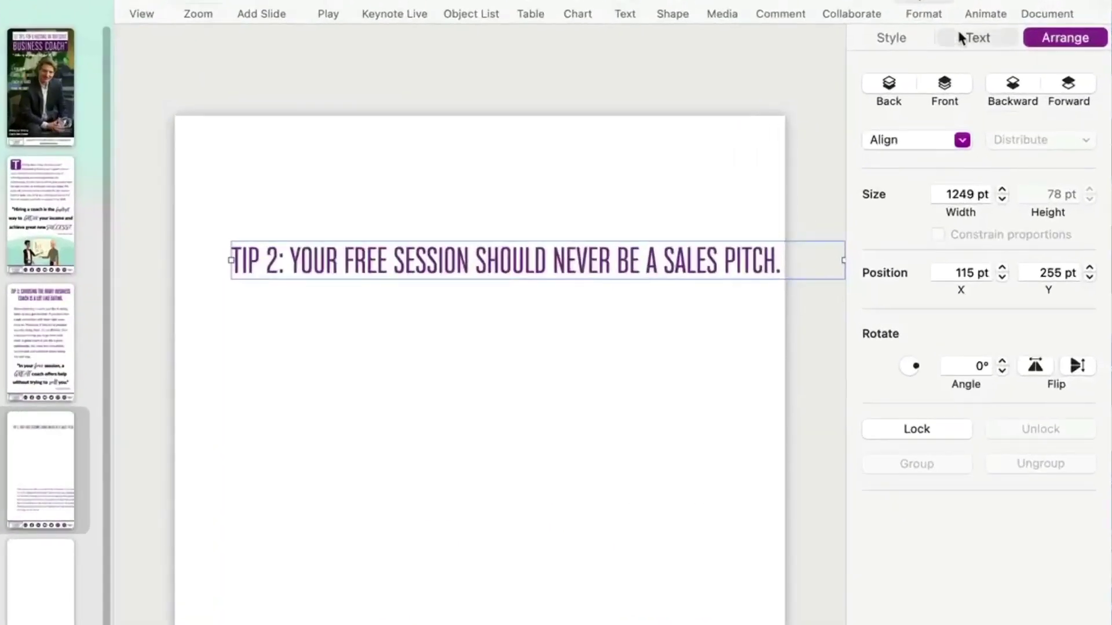
pyautogui.click(1015, 56)
pyautogui.click(1060, 256)
pyautogui.write('100')
pyautogui.press('Return')
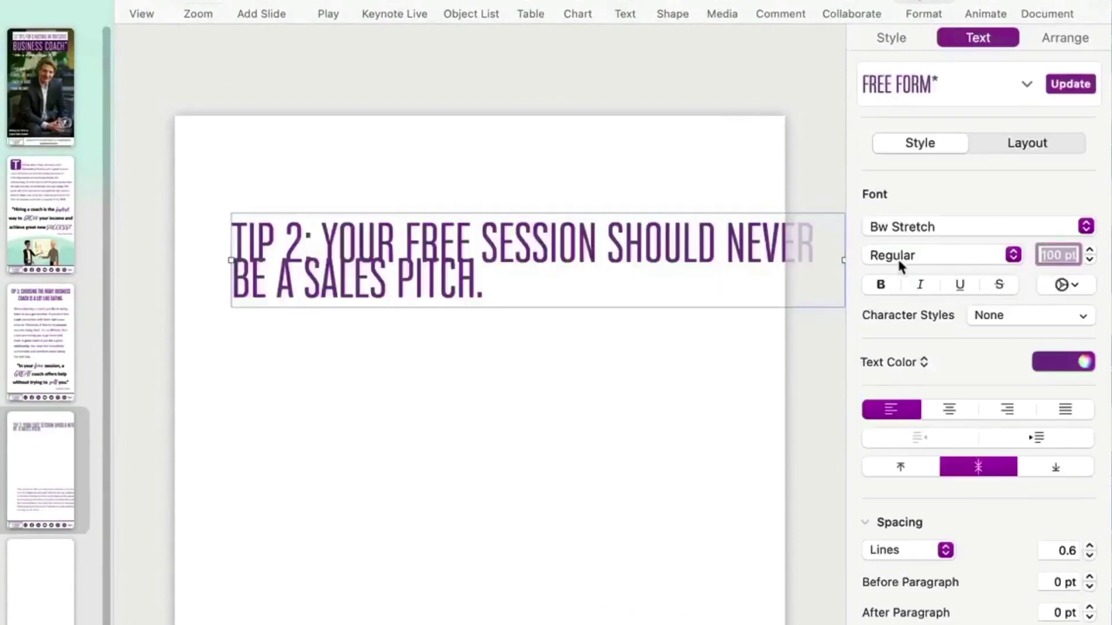
pyautogui.click(880, 284)
pyautogui.click(949, 410)
# Set the Tip 2 heading's line spacing to 1.1, narrow its box, and move it up near the slide's top edge
pyautogui.click(1090, 545)
pyautogui.click(1090, 545)
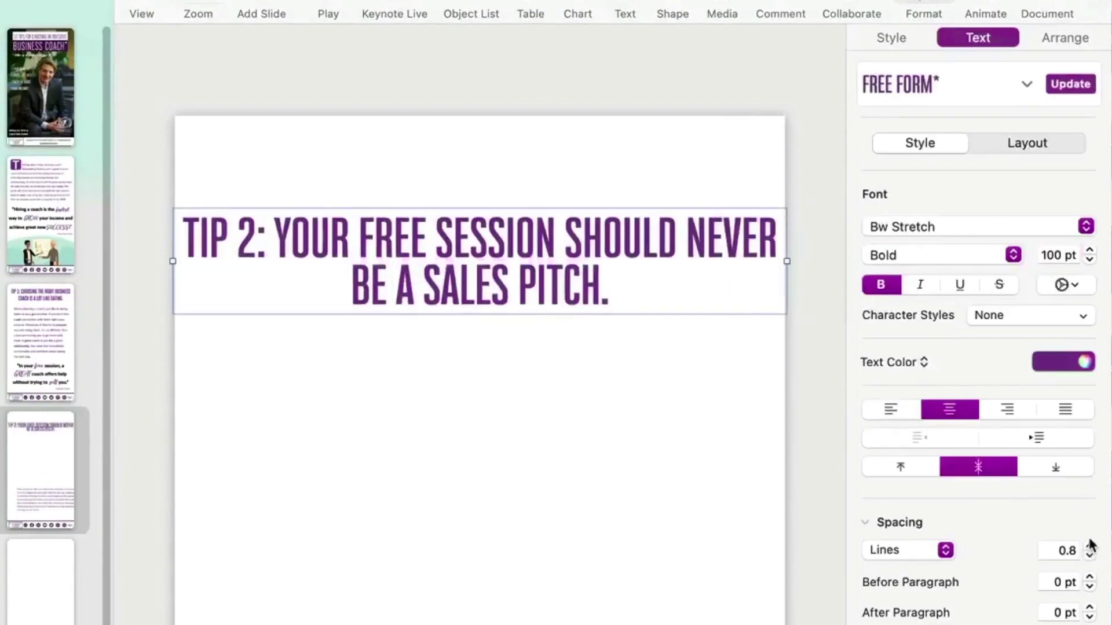
pyautogui.click(1089, 546)
pyautogui.click(1089, 545)
pyautogui.click(1089, 545)
pyautogui.moveTo(173, 261); pyautogui.dragTo(191, 259)
pyautogui.moveTo(339, 264); pyautogui.dragTo(347, 222)
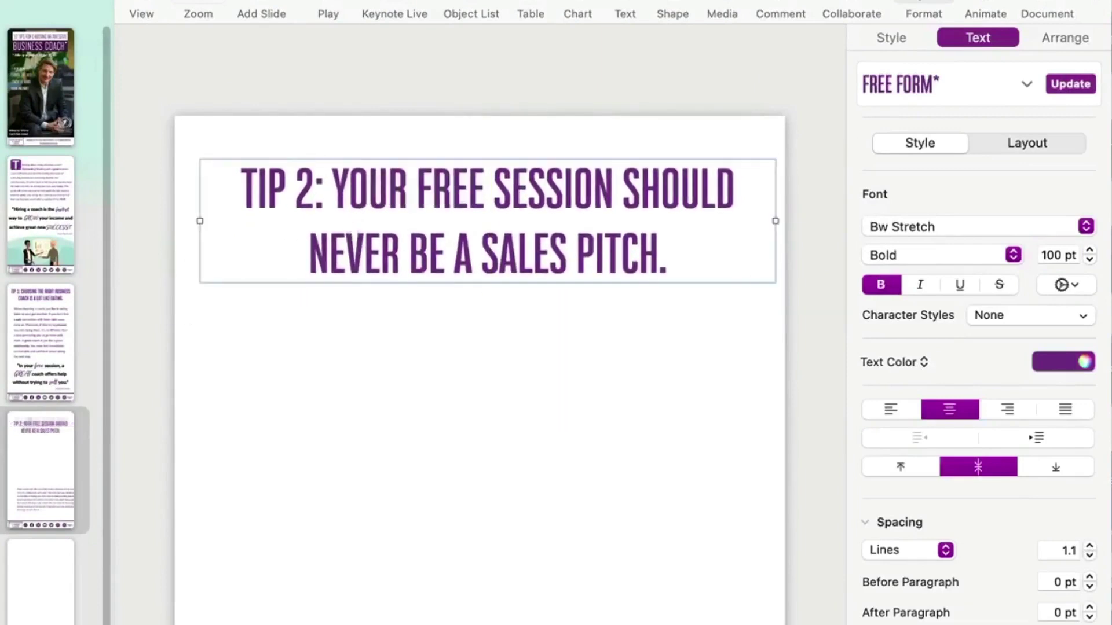
# Move the Tip 2 body text below its heading, set it to 55 pt, increase its line spacing slightly and narrow its box
pyautogui.moveTo(371, 624); pyautogui.dragTo(325, 570)
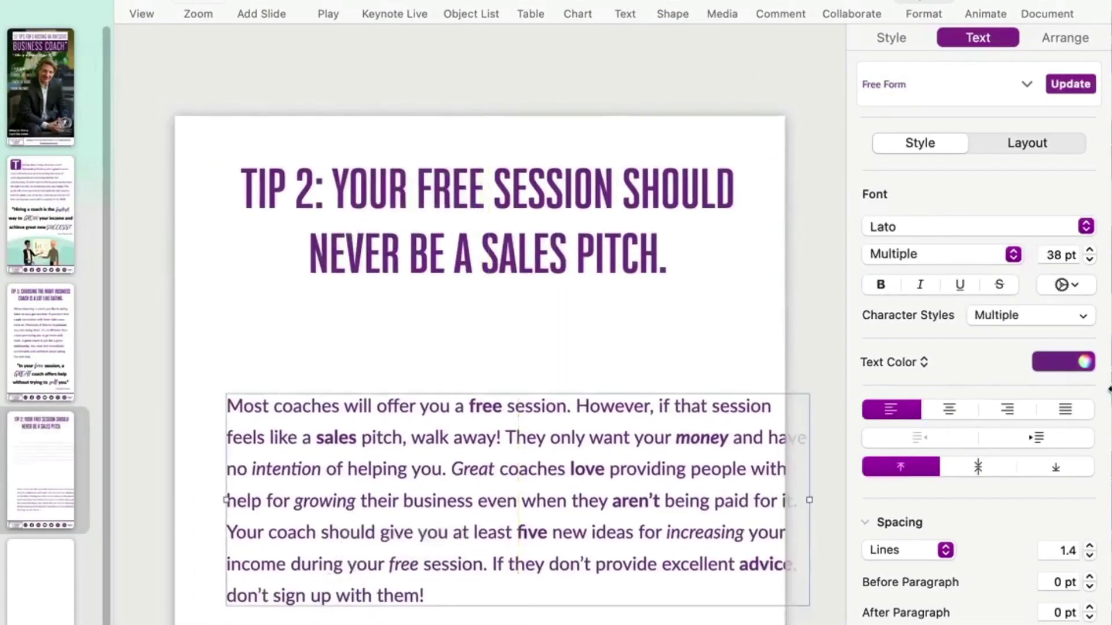
pyautogui.click(1089, 250)
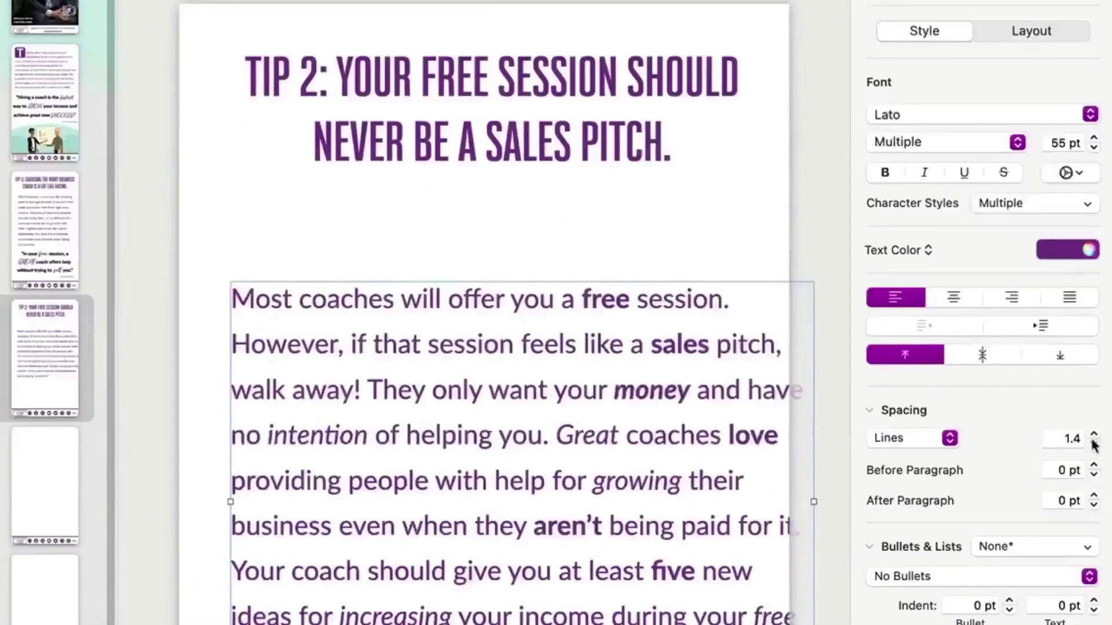
pyautogui.click(1089, 545)
pyautogui.moveTo(791, 295); pyautogui.dragTo(735, 295)
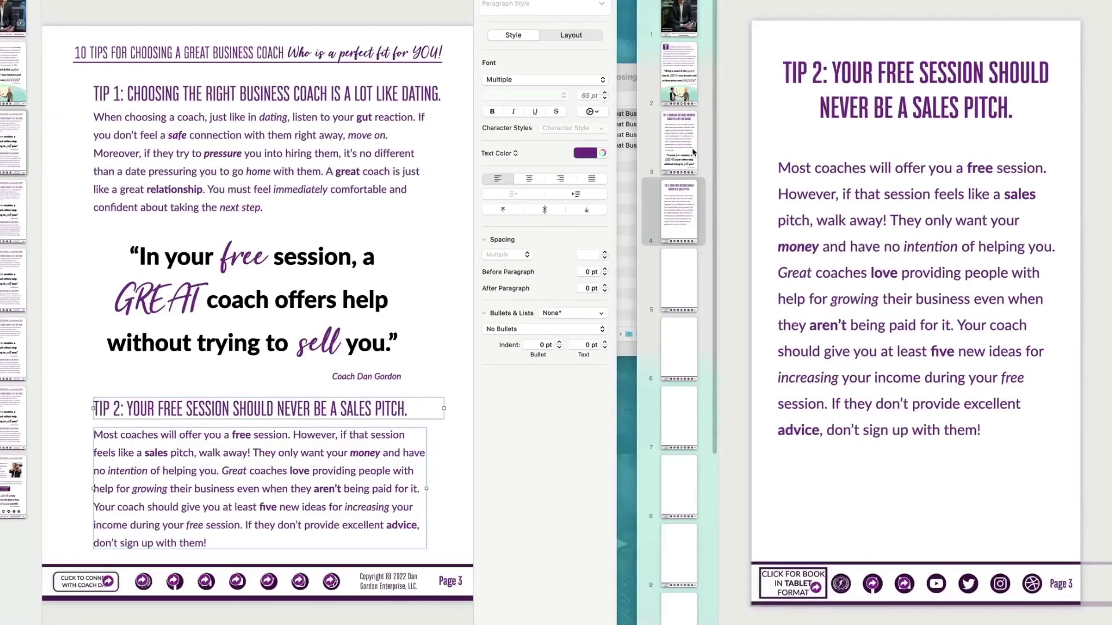
# Examine page 4's Tip 3 text, quote and second tip in the template against blank phone slides 5 and 6
pyautogui.click(13, 211)
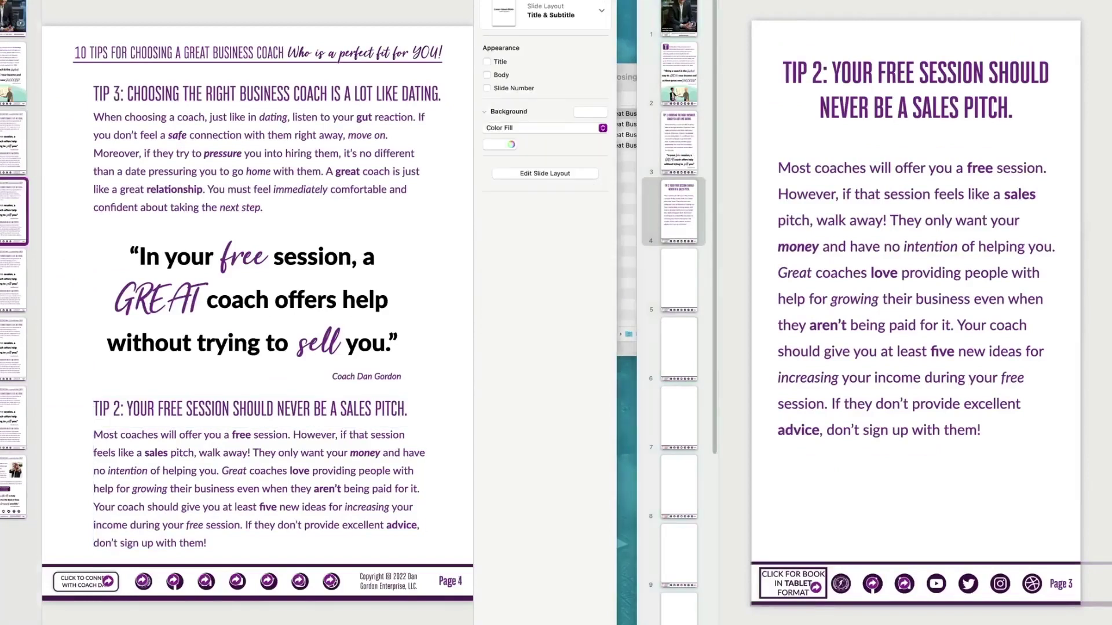
pyautogui.press('Down')
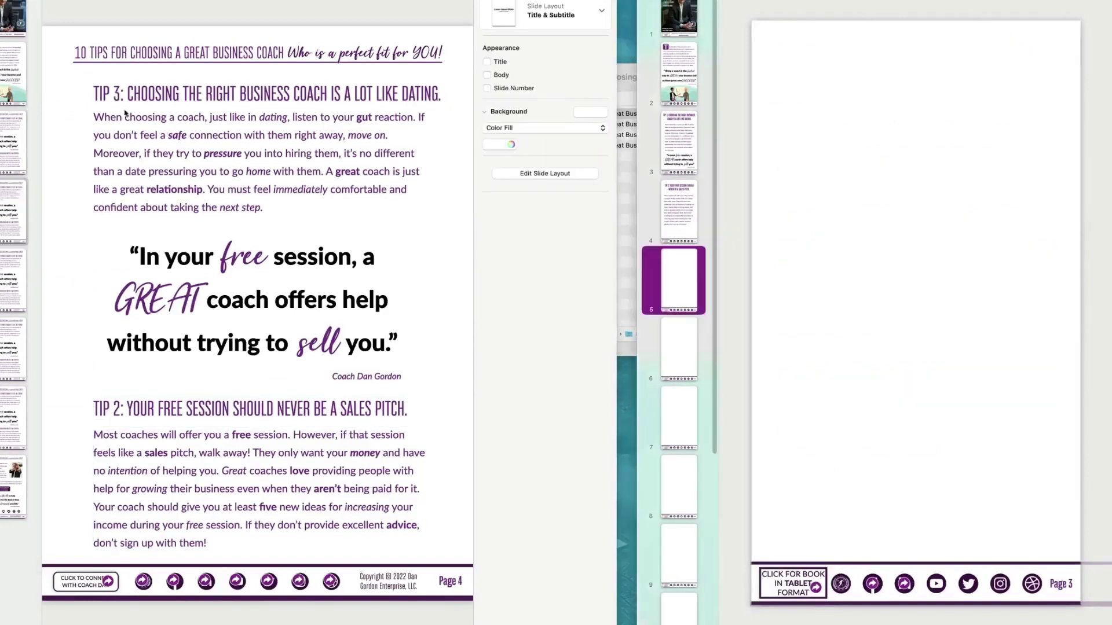
pyautogui.click(180, 132)
pyautogui.click(184, 96)
pyautogui.click(180, 134)
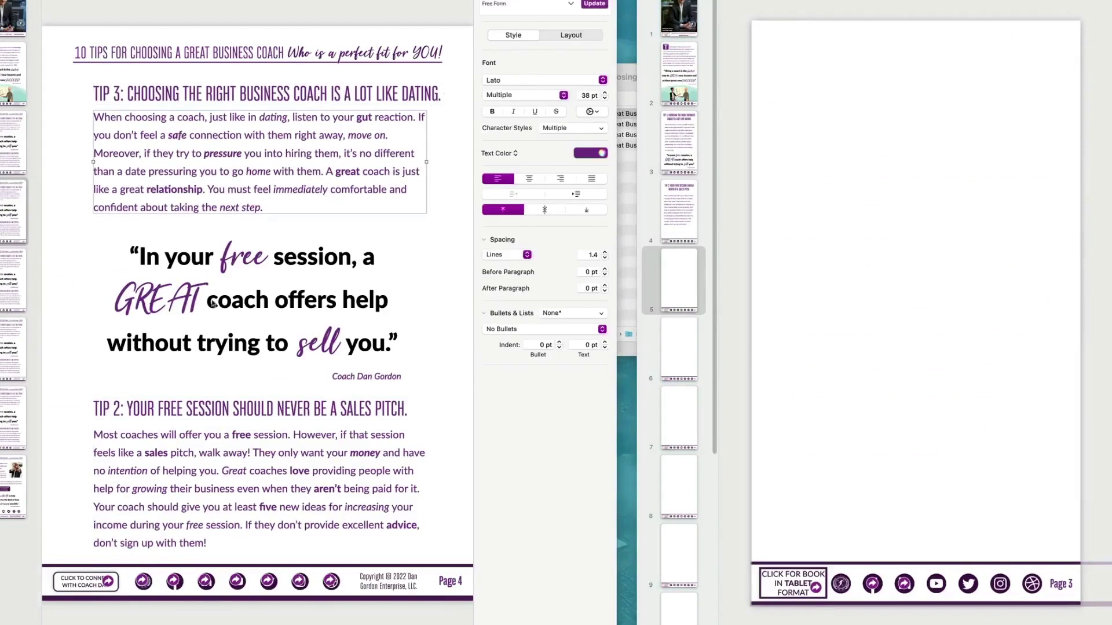
pyautogui.click(212, 315)
pyautogui.click(680, 342)
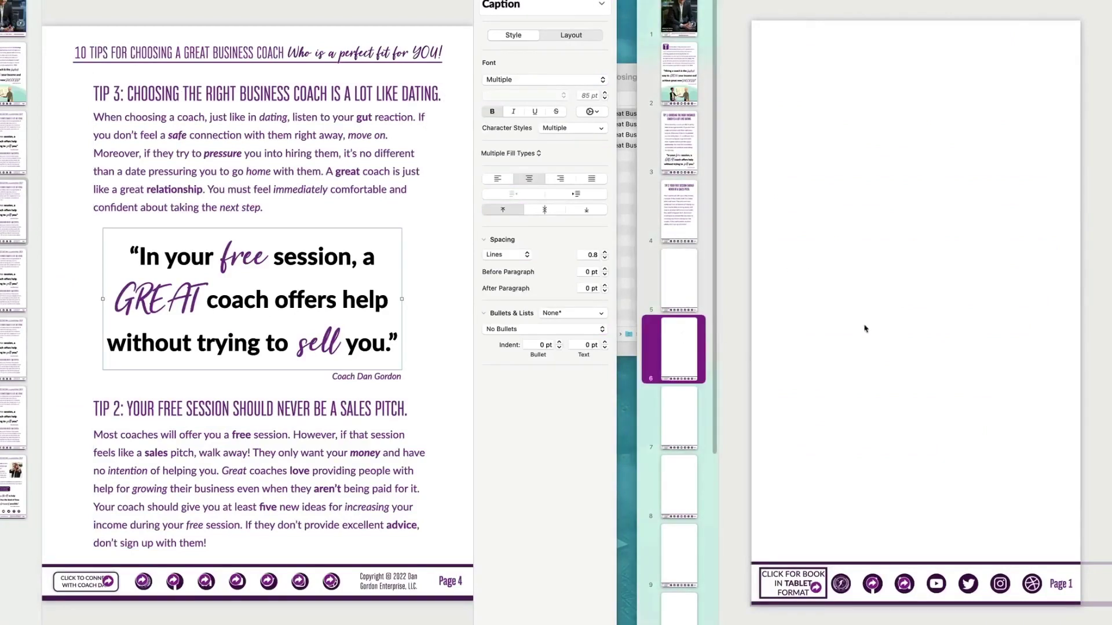
pyautogui.click(244, 416)
pyautogui.click(244, 416)
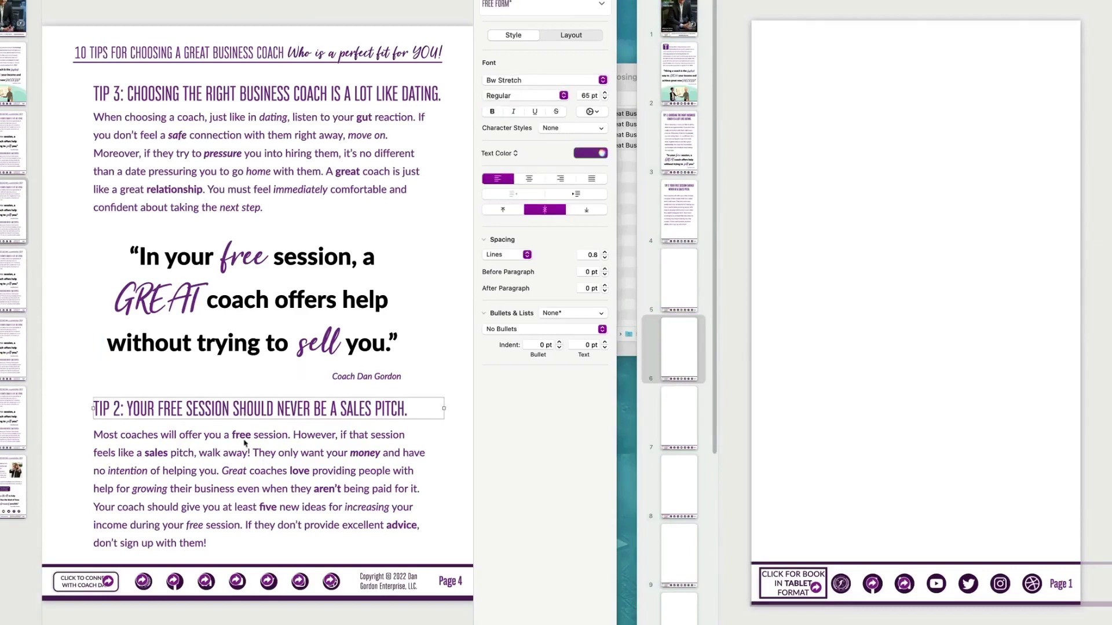
# Copy the whole footer from phone slide 9 onto slide 13 and set its page number to Page 12
pyautogui.scroll(-5, 666, 362)
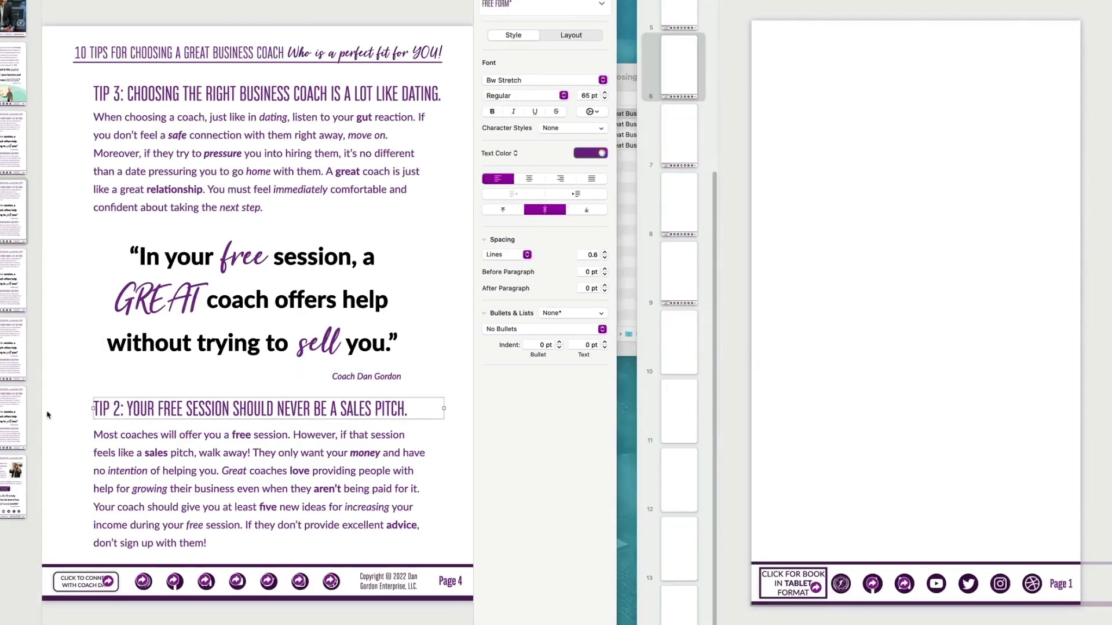
pyautogui.click(687, 263)
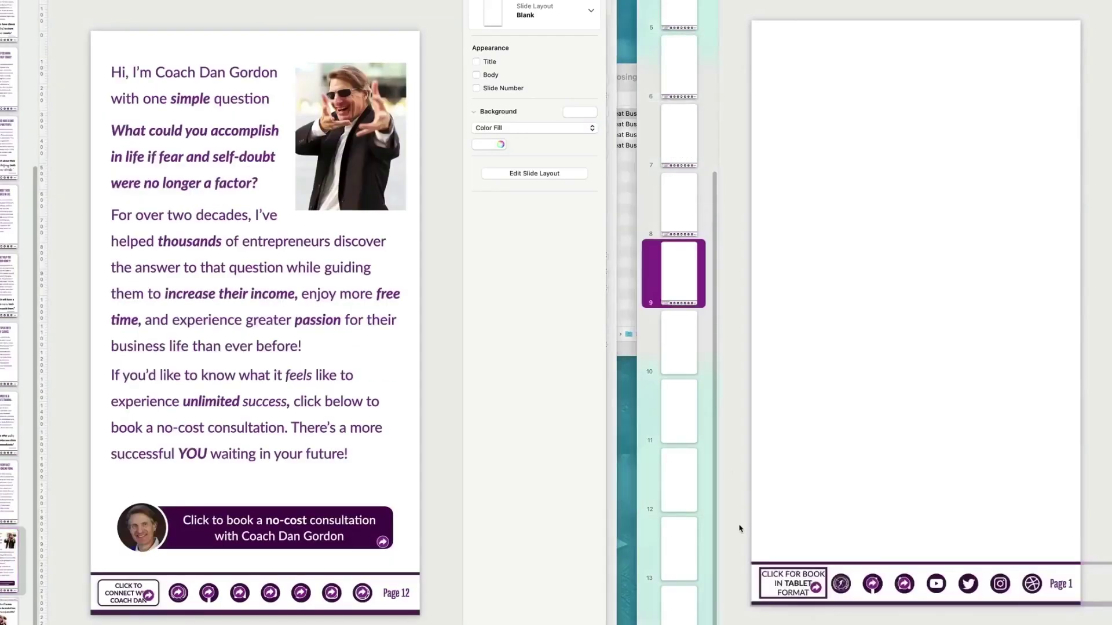
pyautogui.moveTo(739, 544); pyautogui.dragTo(1107, 622)
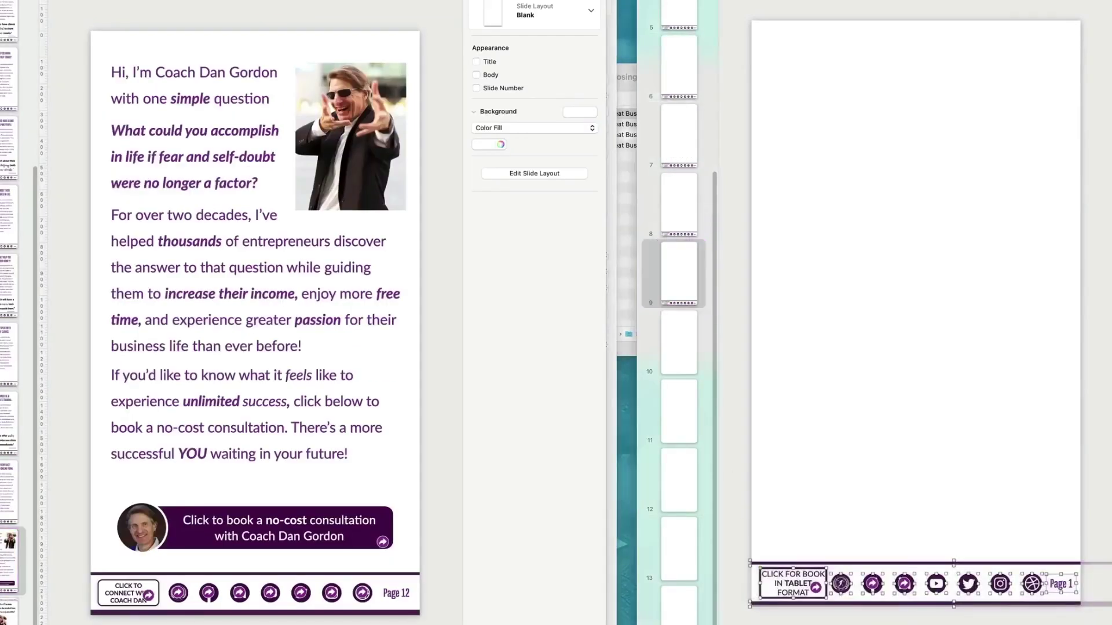
pyautogui.click(678, 548)
pyautogui.press('super+v')
pyautogui.click(1064, 618)
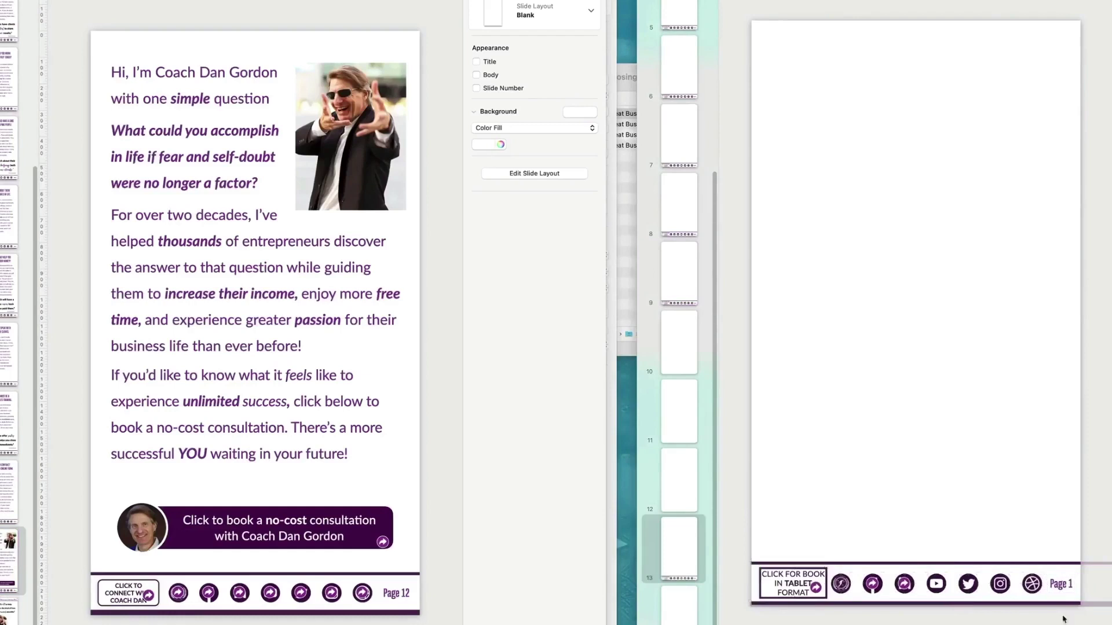
pyautogui.doubleClick(1063, 585)
pyautogui.write('2')
# Replace the tablet-format button in slide 3's footer with the click-to-connect button and position it beside the social icons
pyautogui.scroll(5, 683, 405)
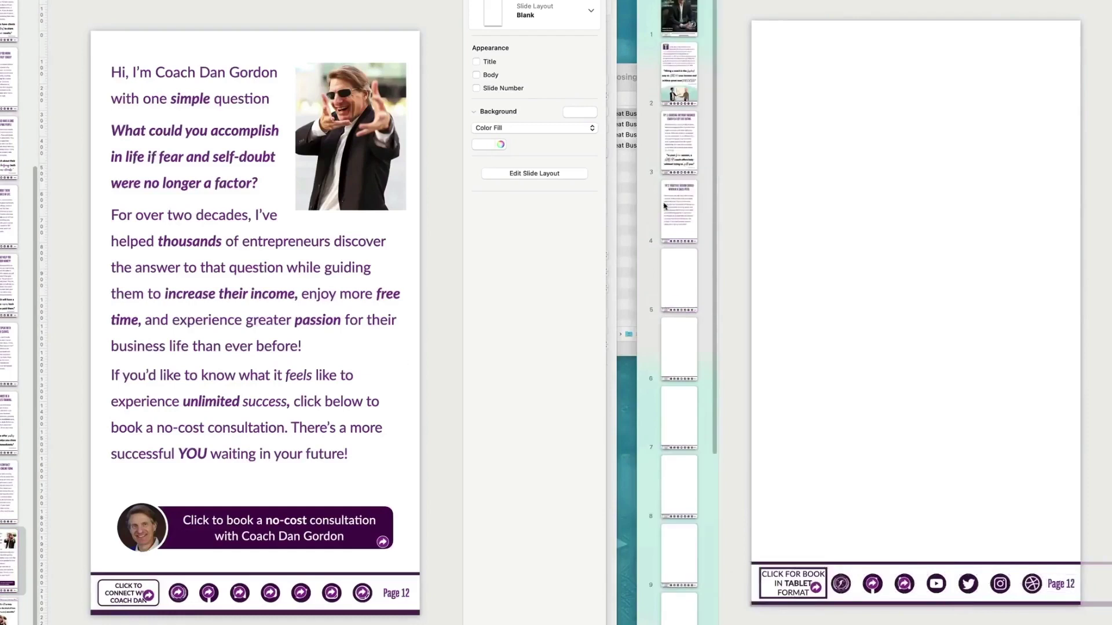
pyautogui.click(679, 66)
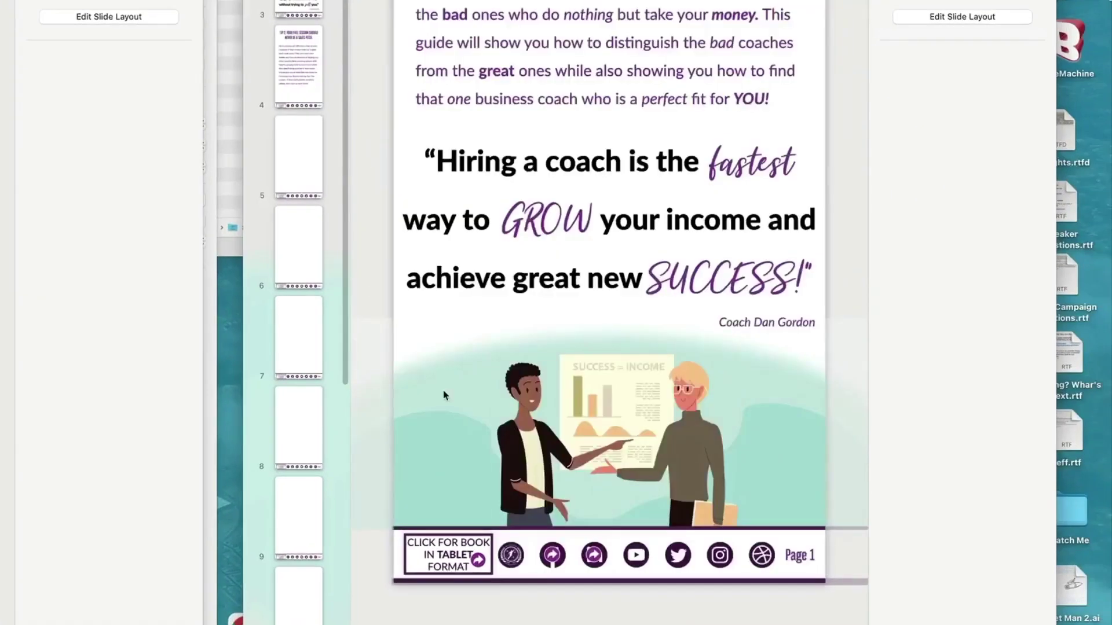
pyautogui.click(450, 556)
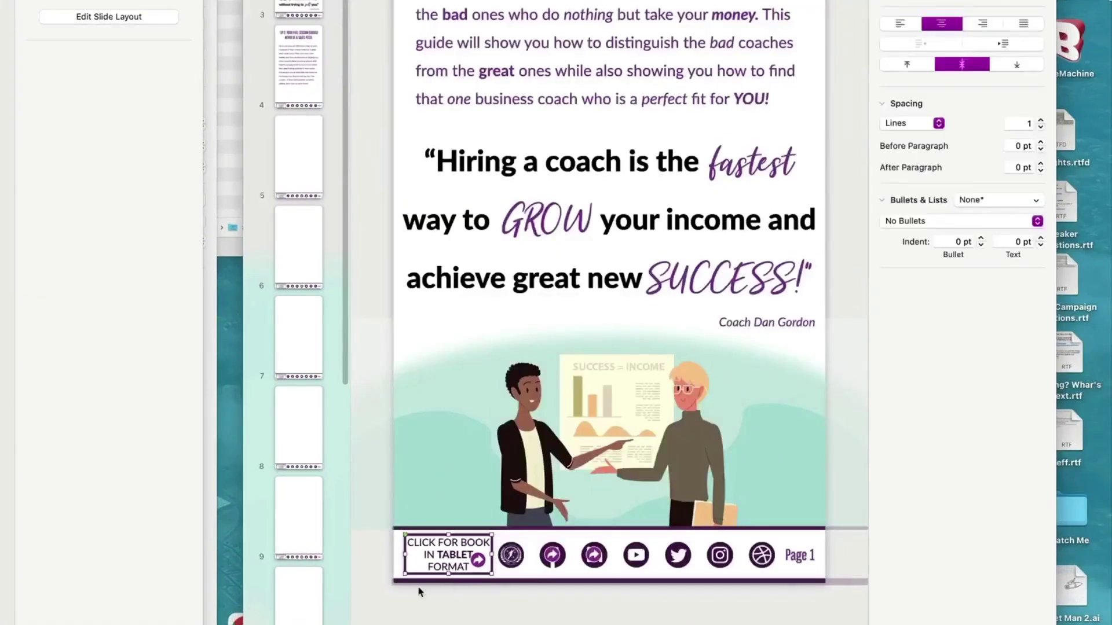
pyautogui.click(299, 12)
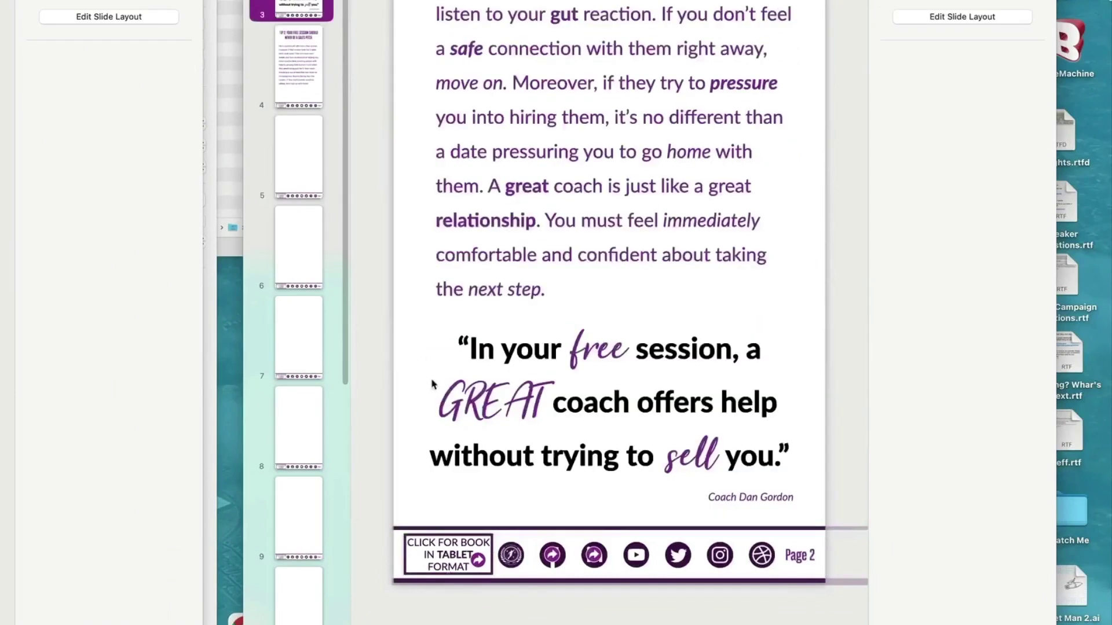
pyautogui.click(443, 546)
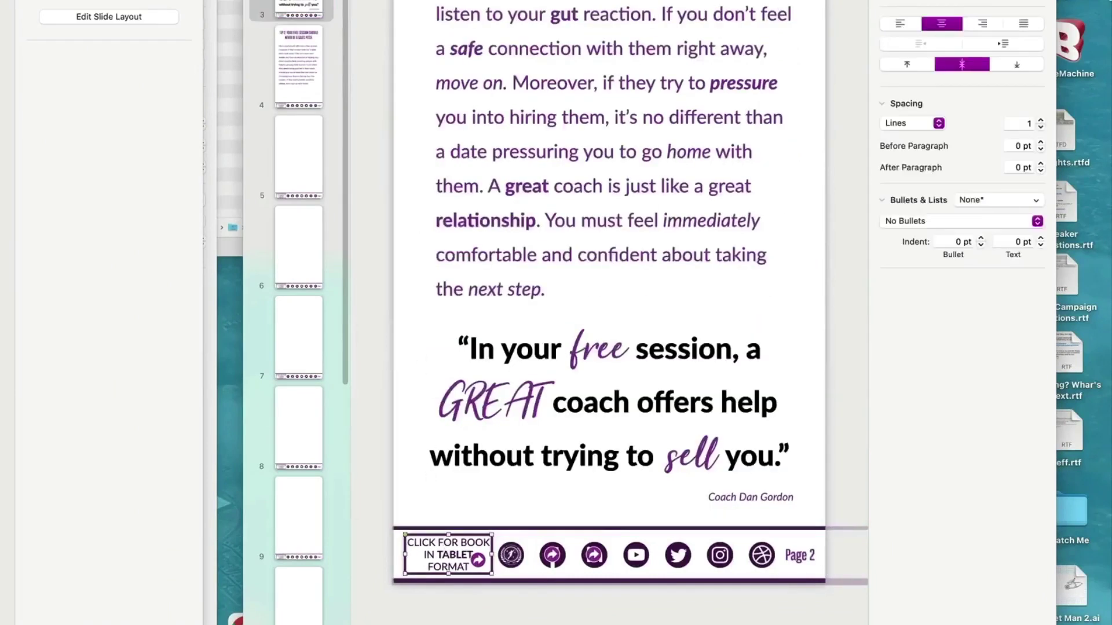
pyautogui.press('Delete')
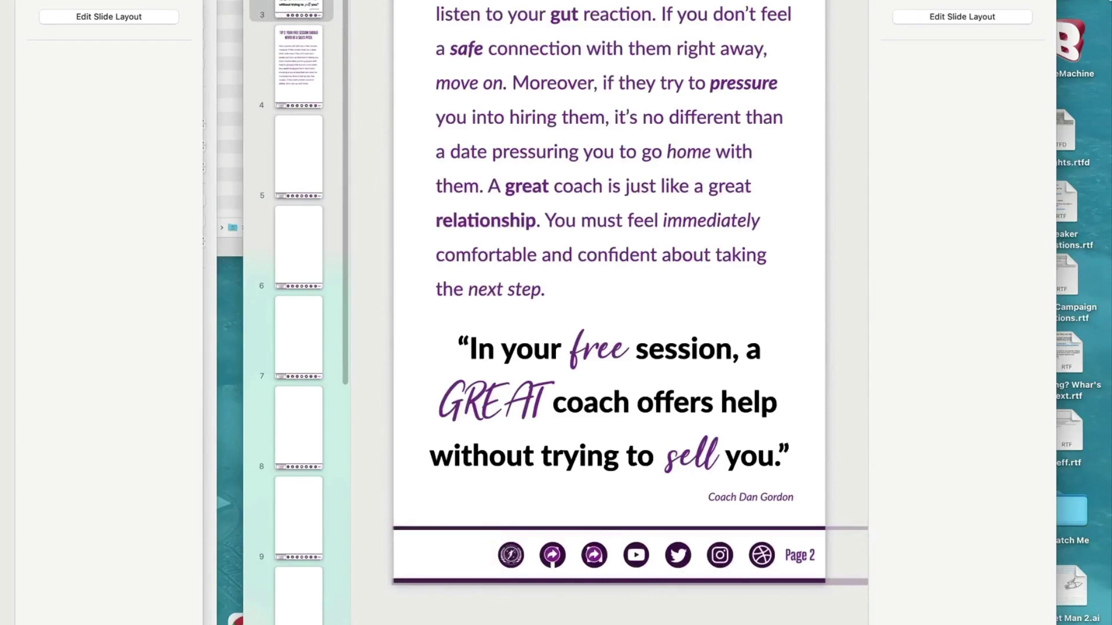
pyautogui.press('super+Tab')
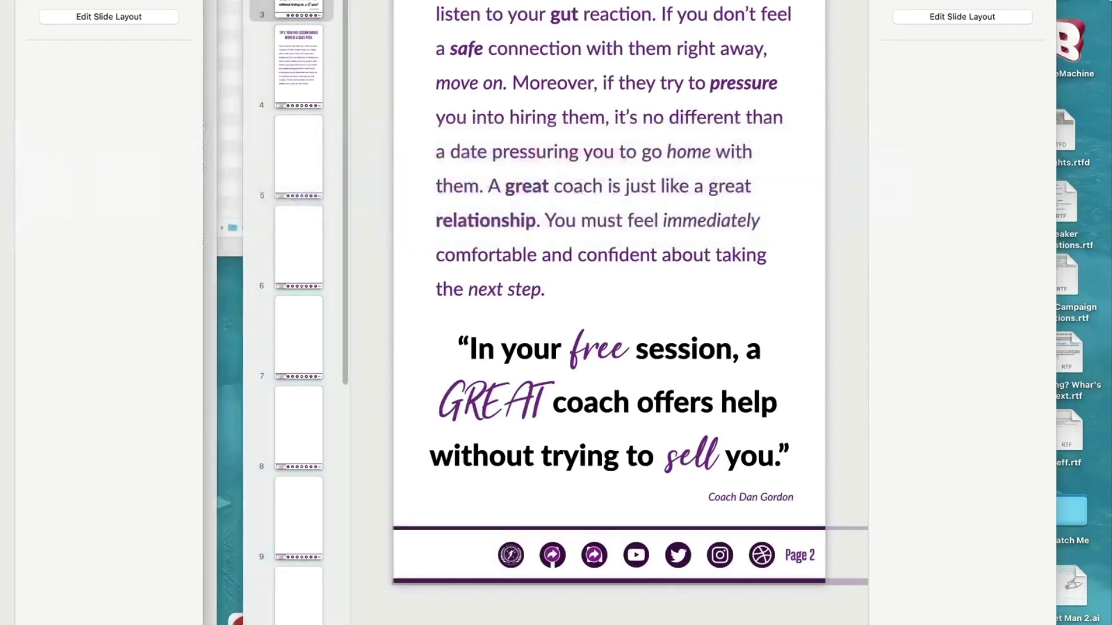
pyautogui.press('super+v')
pyautogui.moveTo(421, 510); pyautogui.dragTo(422, 556)
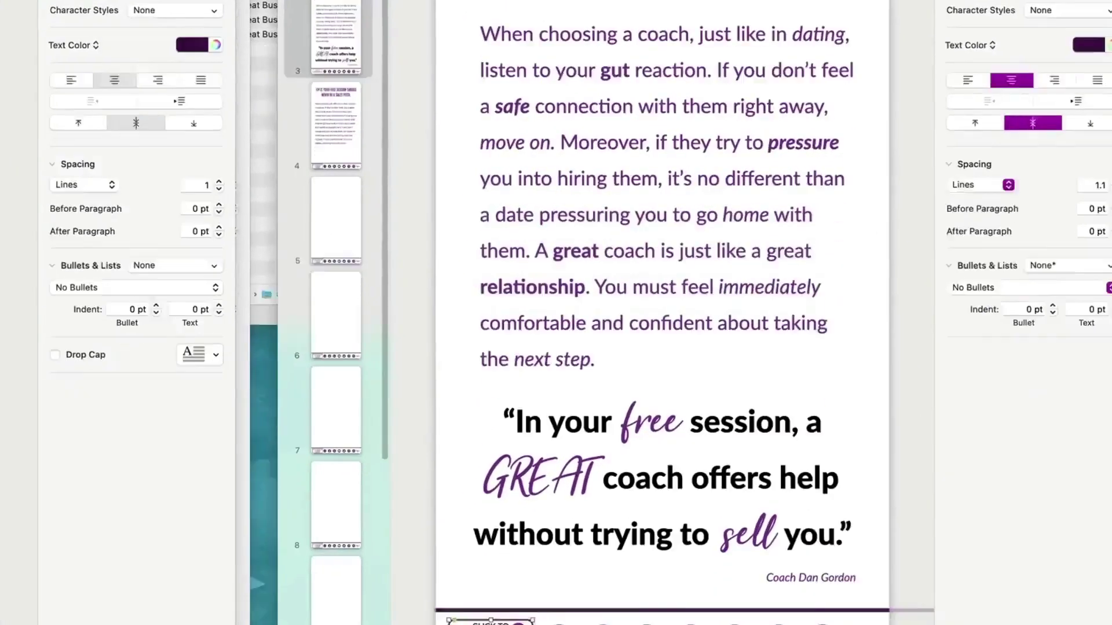
pyautogui.moveTo(527, 529); pyautogui.dragTo(485, 517)
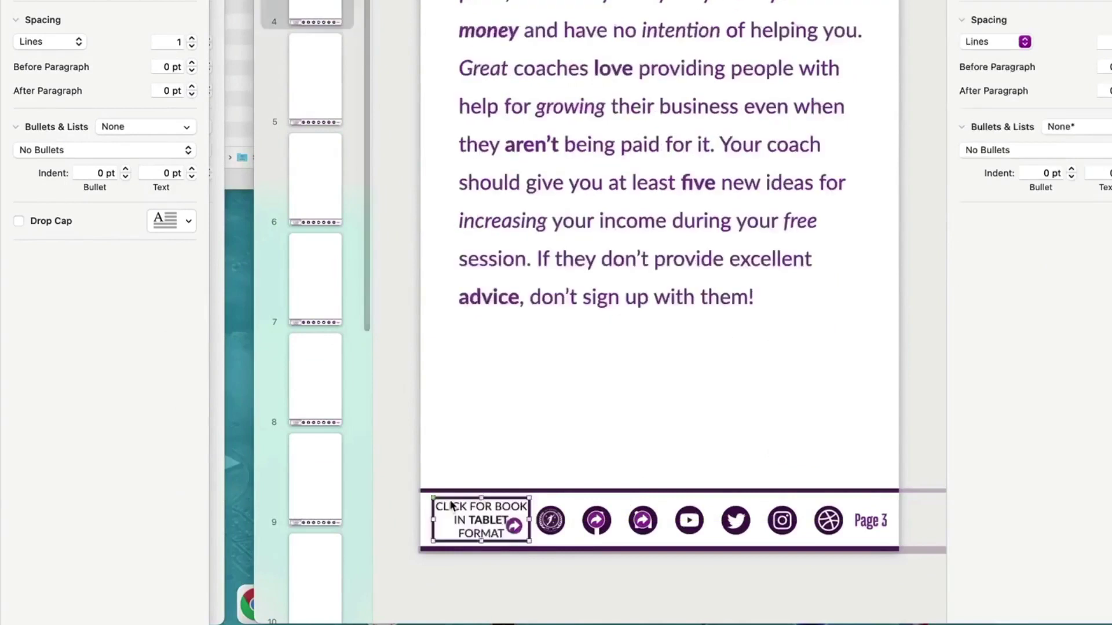
# Replace the tablet-format button with the click-to-connect button on the remaining footer slides, including slides 4, 5 and 13
pyautogui.press('Delete')
pyautogui.press('cmd+v')
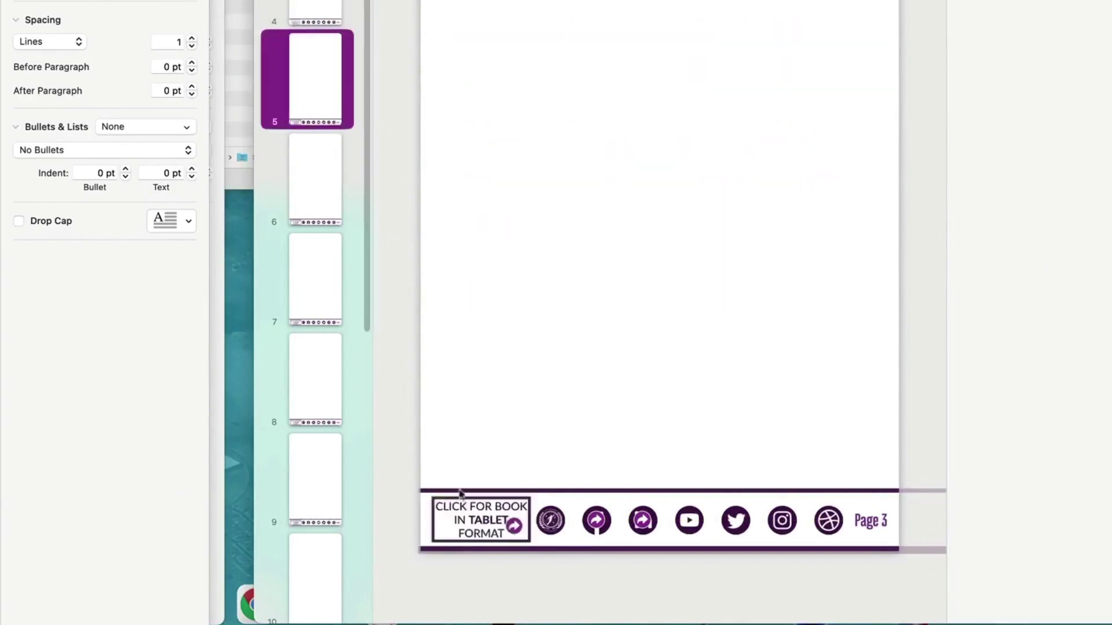
pyautogui.press('Delete')
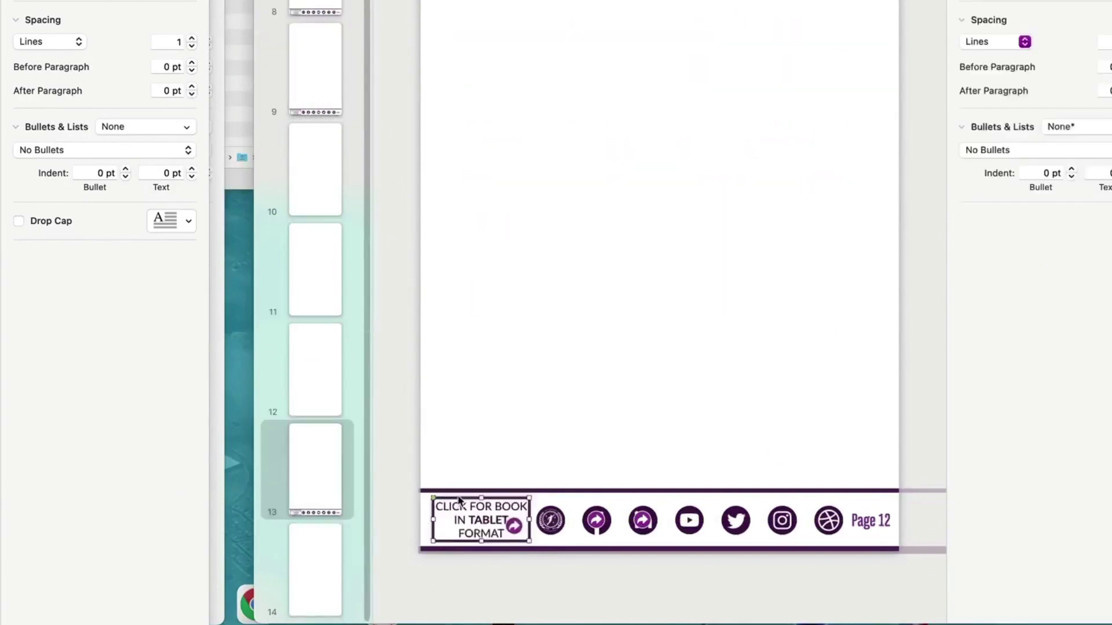
pyautogui.press('Delete')
pyautogui.press('cmd+v')
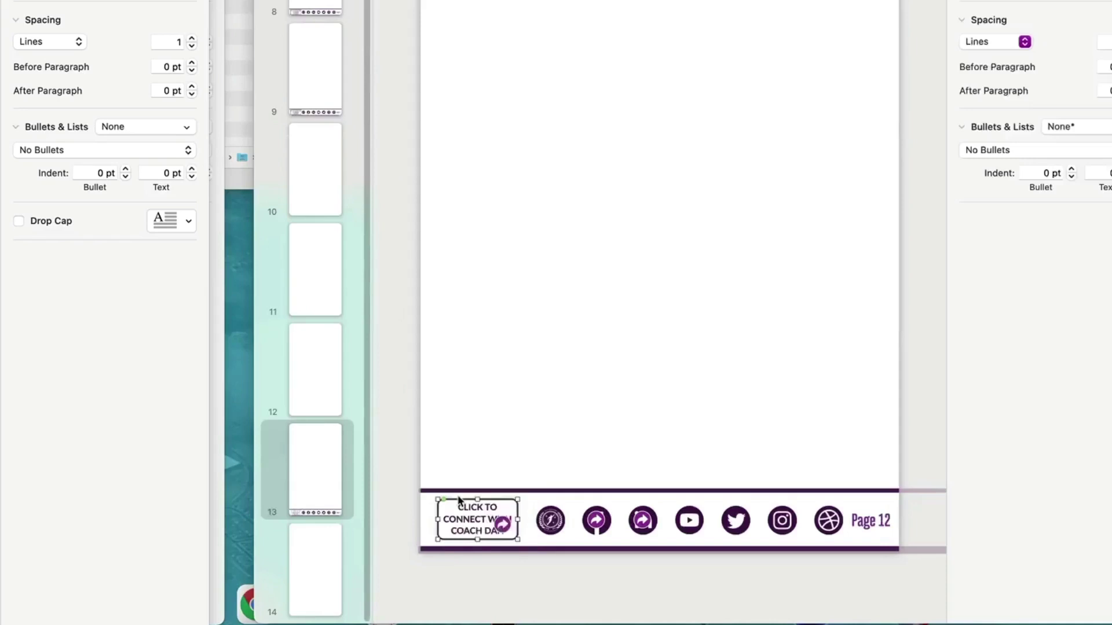
pyautogui.click(485, 561)
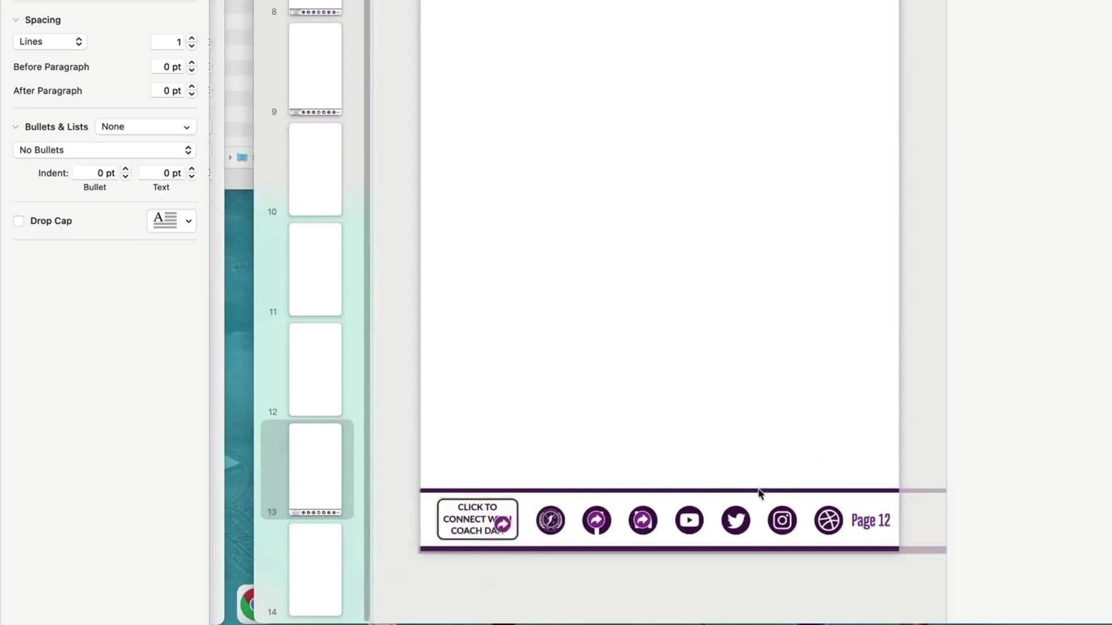
# Copy the coach bio text and photo from page 7 of the ebook template onto slide 13 of the phone version
pyautogui.press('super+grave')
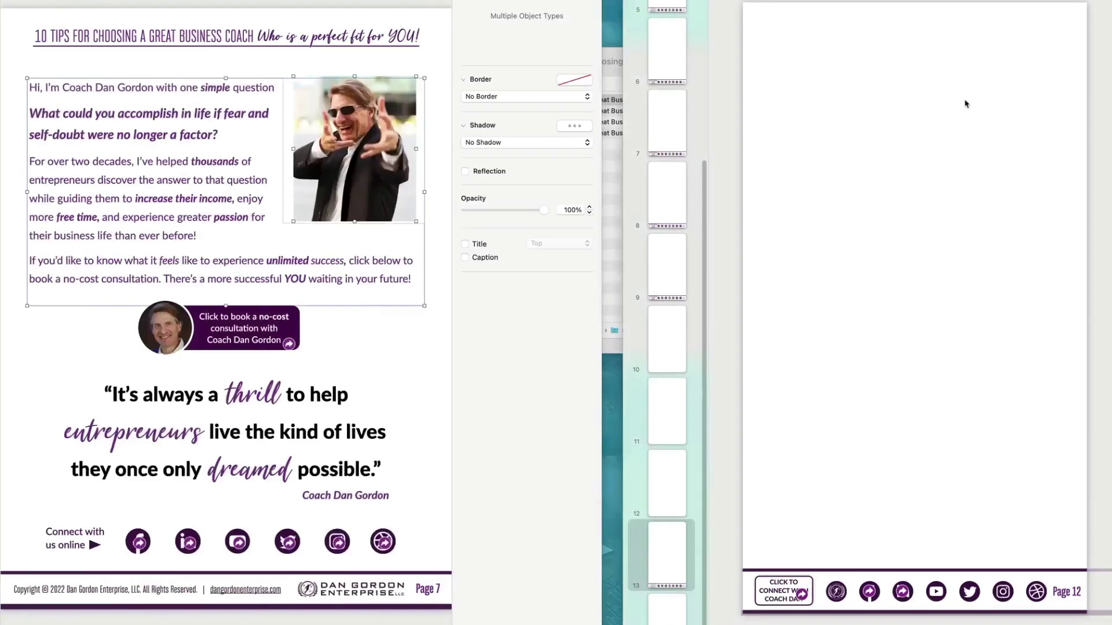
pyautogui.press('super+v')
pyautogui.click(1010, 104)
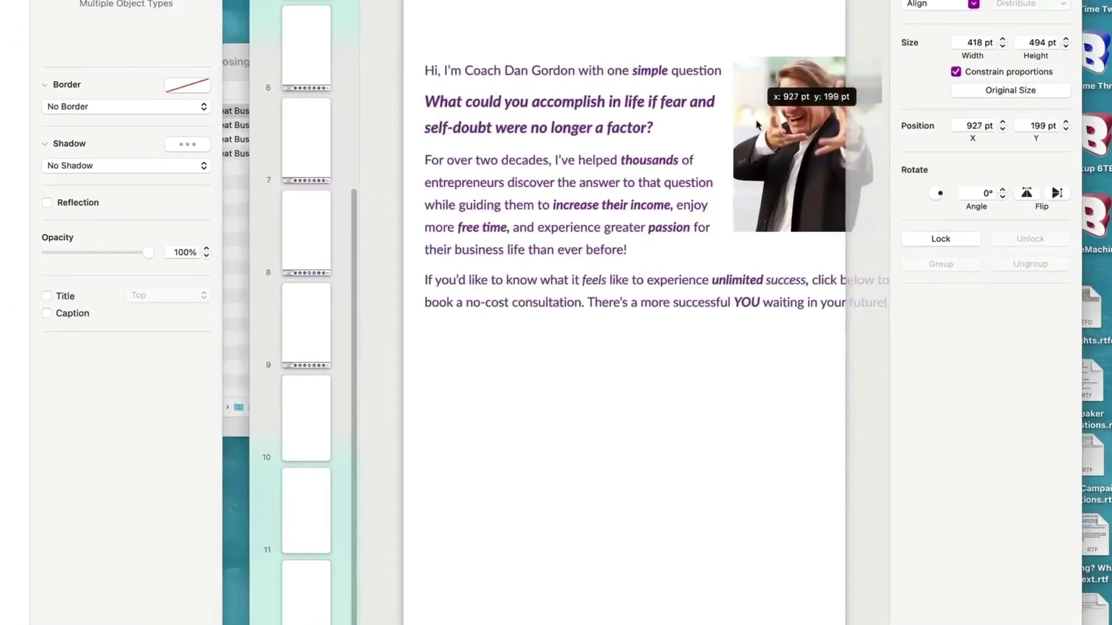
# Set the bio text on slide 13 to 55 pt and move its box down and toward the slide's left edge
pyautogui.click(669, 187)
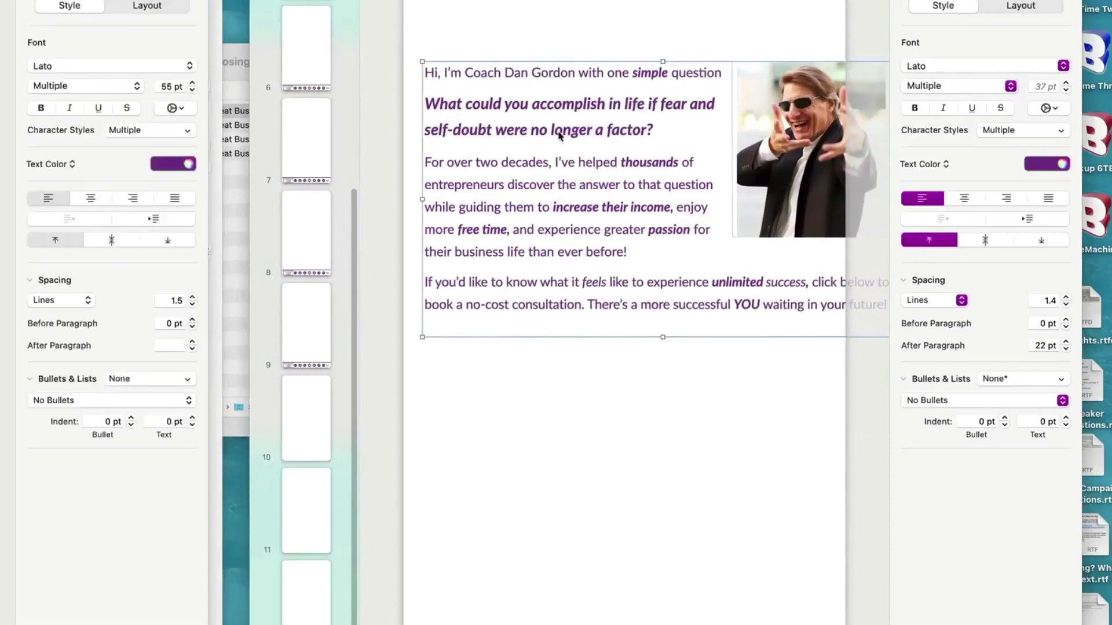
pyautogui.click(1039, 86)
pyautogui.write('55')
pyautogui.moveTo(520, 276); pyautogui.dragTo(473, 317)
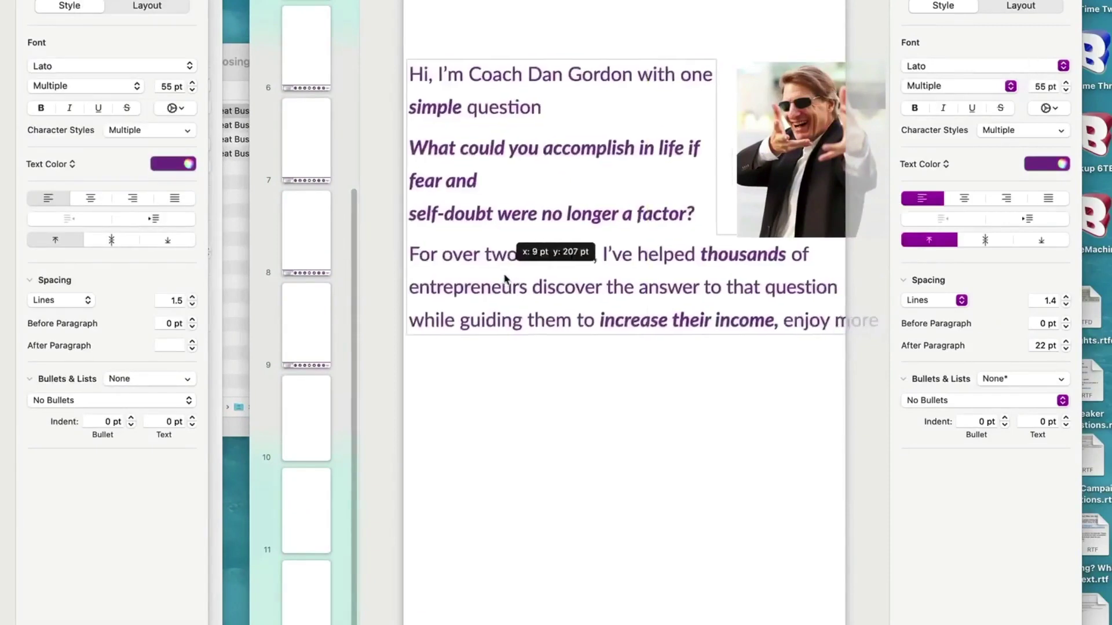
# Make the bio text box's shape editable, extend its lower edge down the slide and pull its left edge inside the slide
pyautogui.rightClick(474, 321)
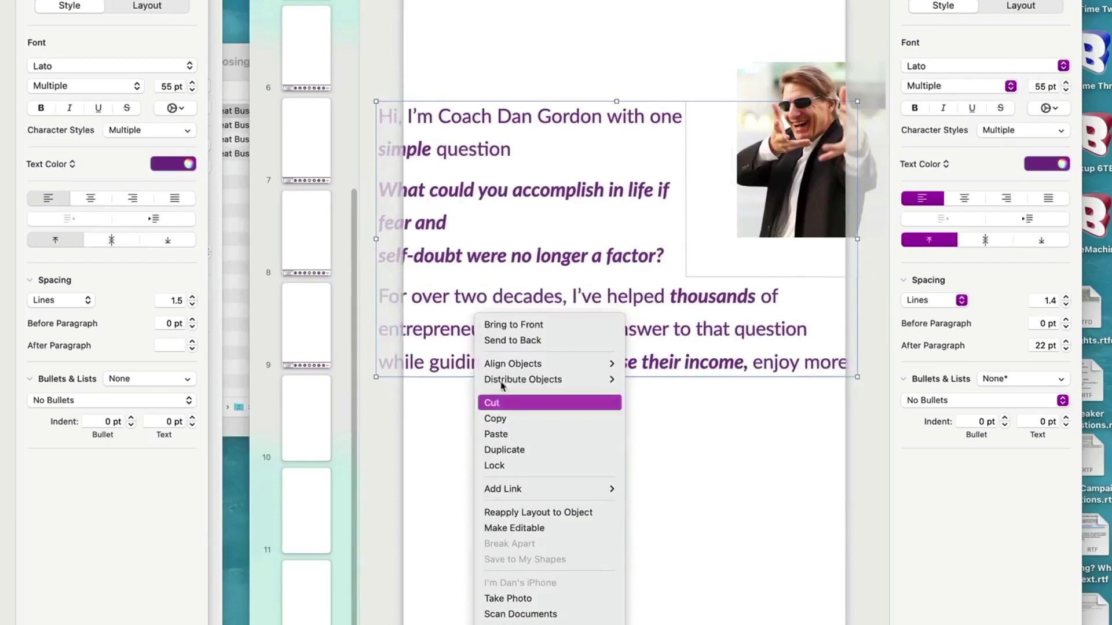
pyautogui.click(505, 530)
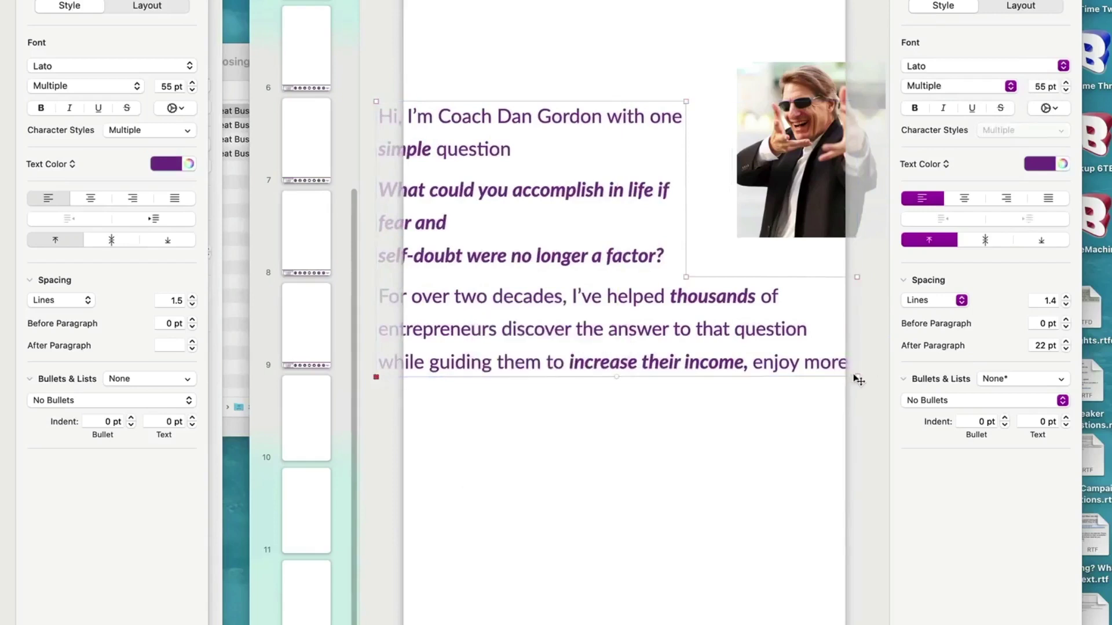
pyautogui.moveTo(859, 379); pyautogui.dragTo(857, 609)
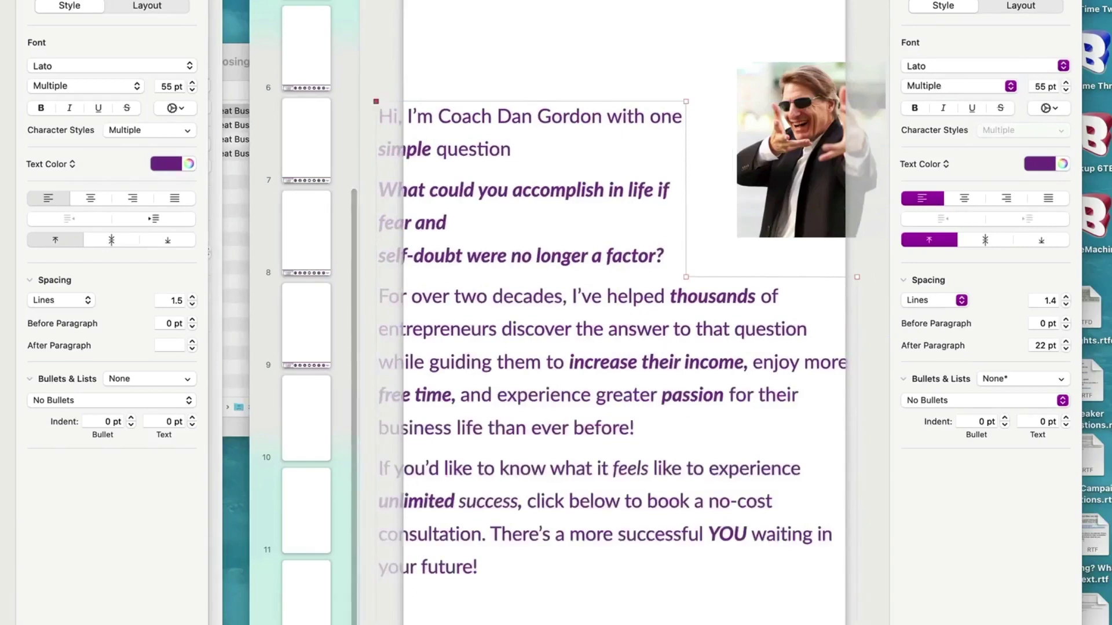
pyautogui.moveTo(376, 623); pyautogui.dragTo(425, 623)
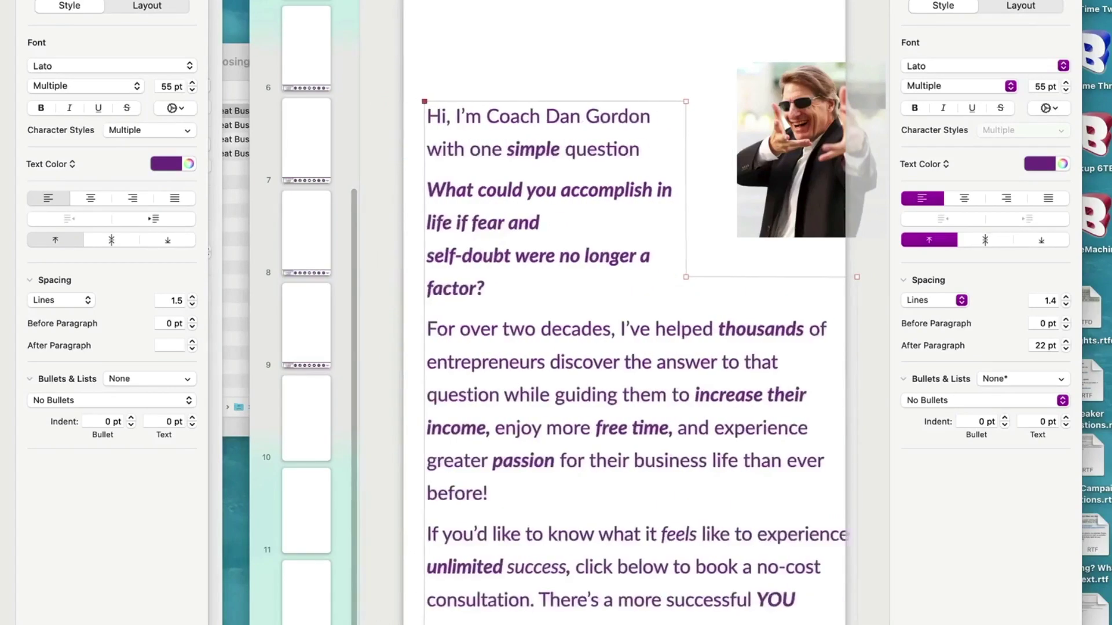
# Move the bio photo fully inside slide 13's upper-right corner and enlarge it, and remove the line break before "self-doubt" in the text
pyautogui.moveTo(785, 172); pyautogui.dragTo(737, 146)
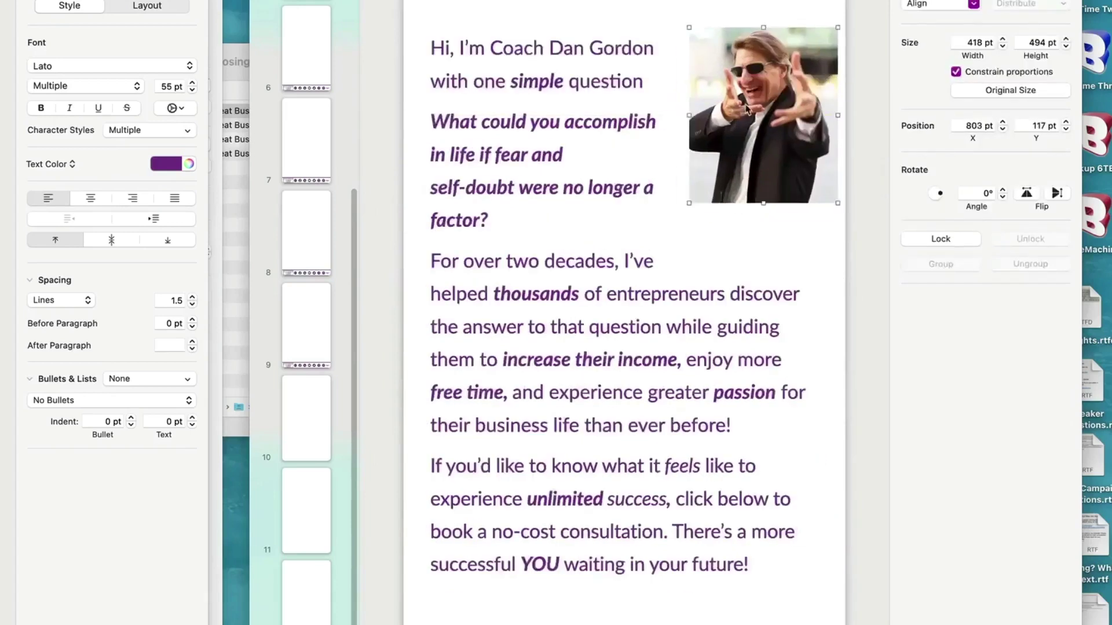
pyautogui.moveTo(687, 212); pyautogui.dragTo(680, 261)
pyautogui.click(605, 155)
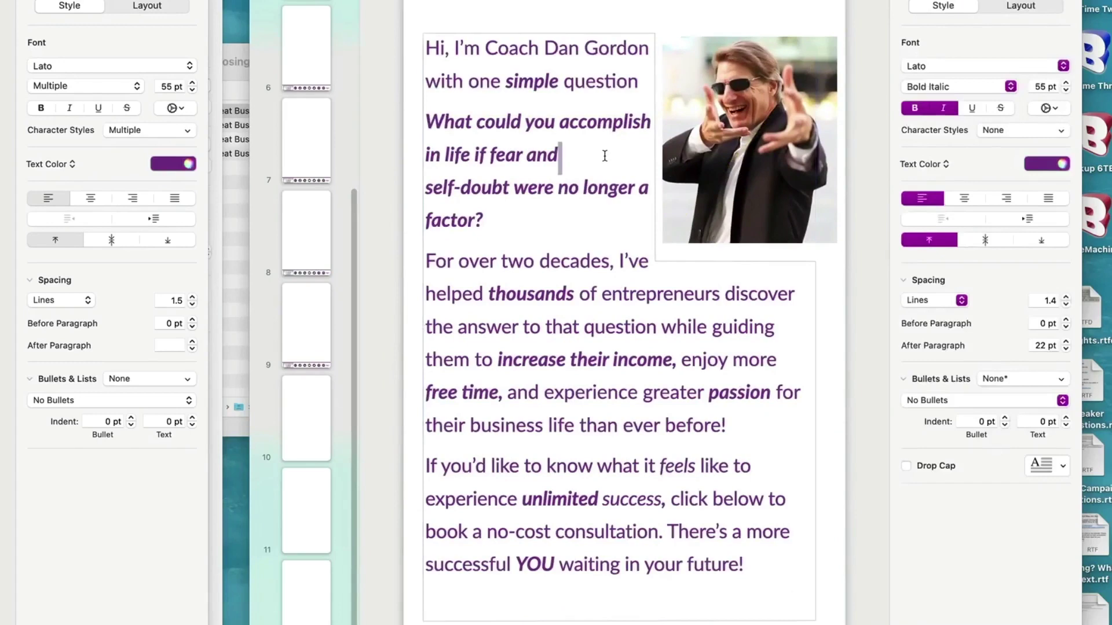
pyautogui.press('Right')
pyautogui.press('BackSpace')
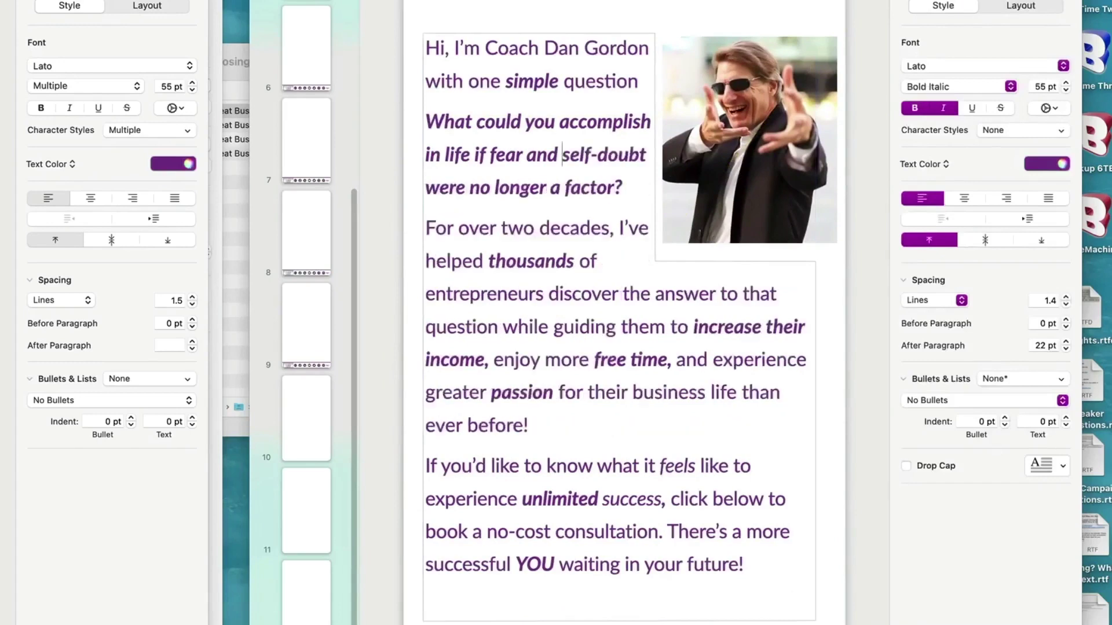
# Select the bio text box on slide 13 and make its shape editable again for the cutout around the photo
pyautogui.click(611, 30)
pyautogui.click(600, 57)
pyautogui.rightClick(599, 58)
pyautogui.click(578, 38)
pyautogui.rightClick(584, 44)
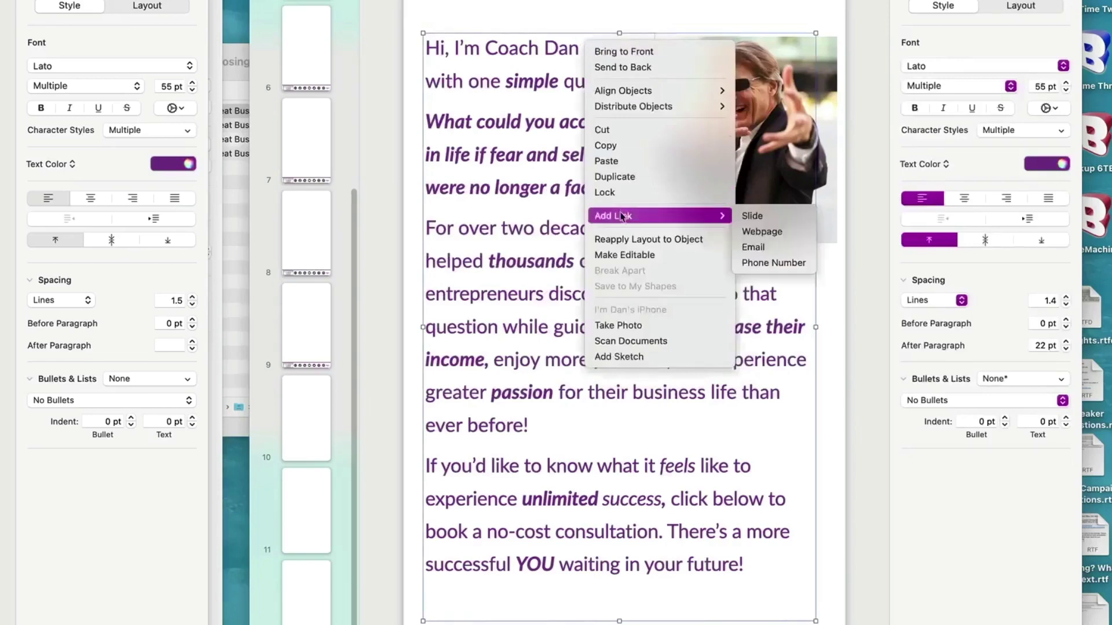
pyautogui.click(631, 255)
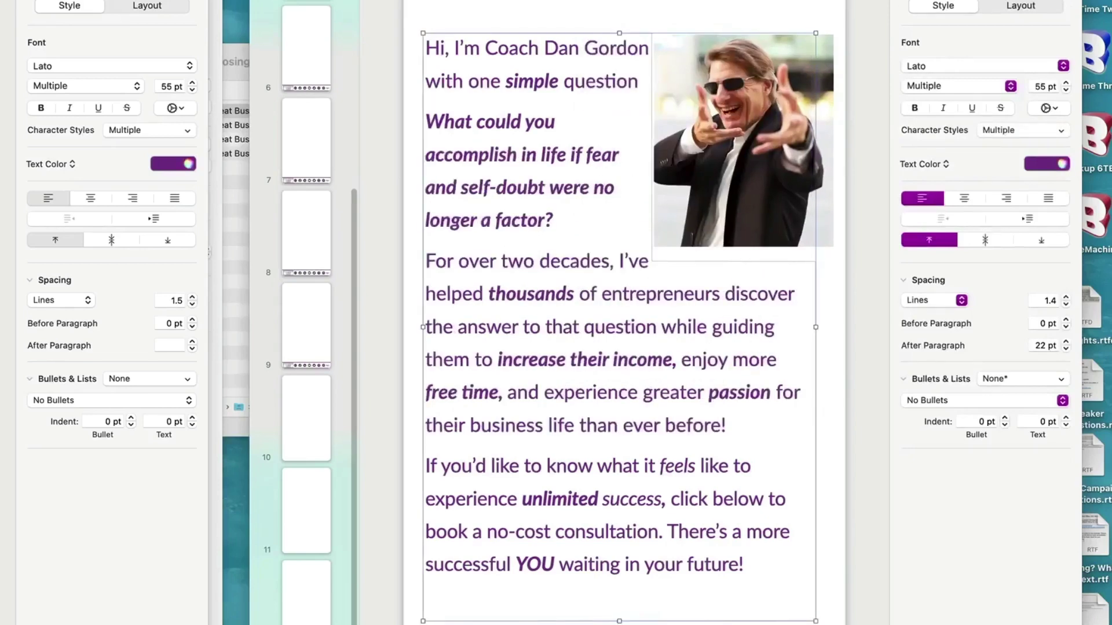
# Paste the finished bio text box and photo from the phone-format example onto slide 13 and check the text's spacing settings
pyautogui.click(773, 243)
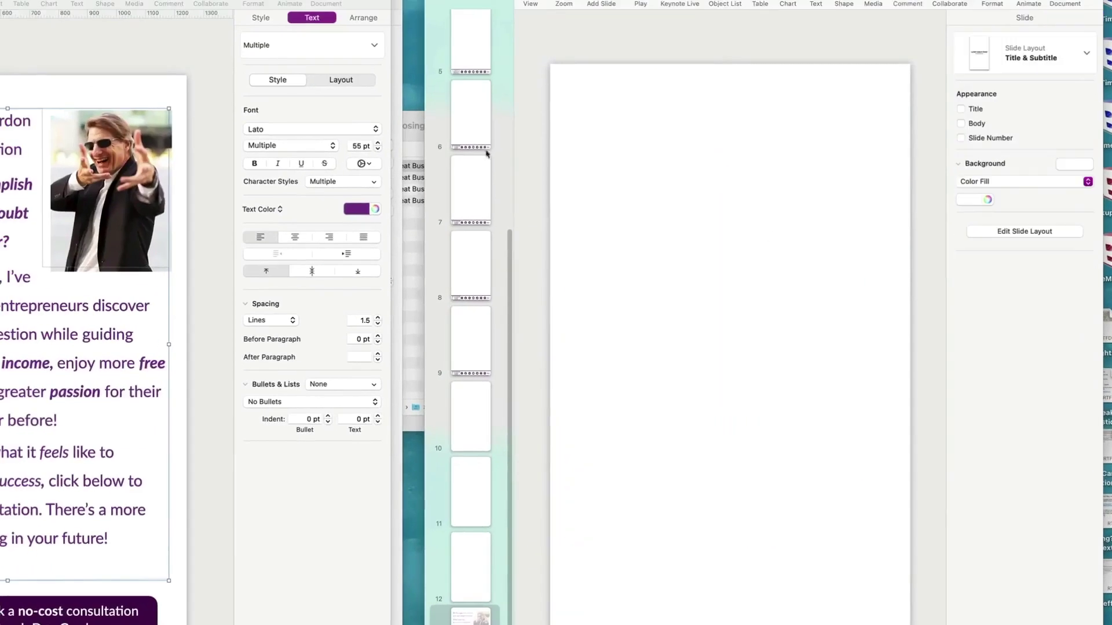
pyautogui.press('super+v')
pyautogui.press('super+v')
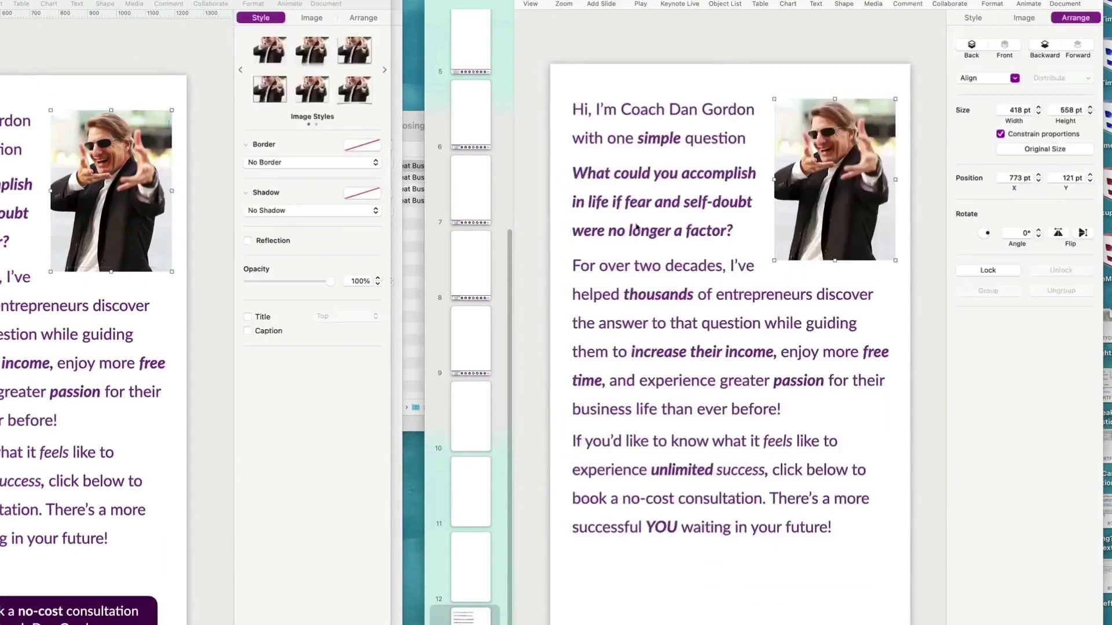
pyautogui.click(772, 50)
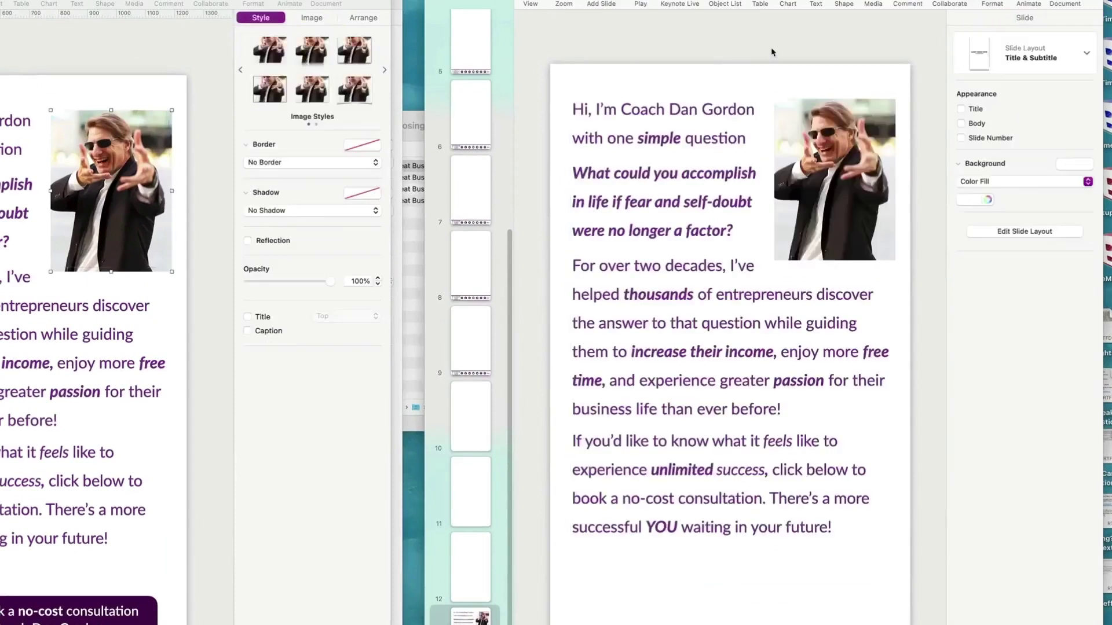
pyautogui.doubleClick(707, 205)
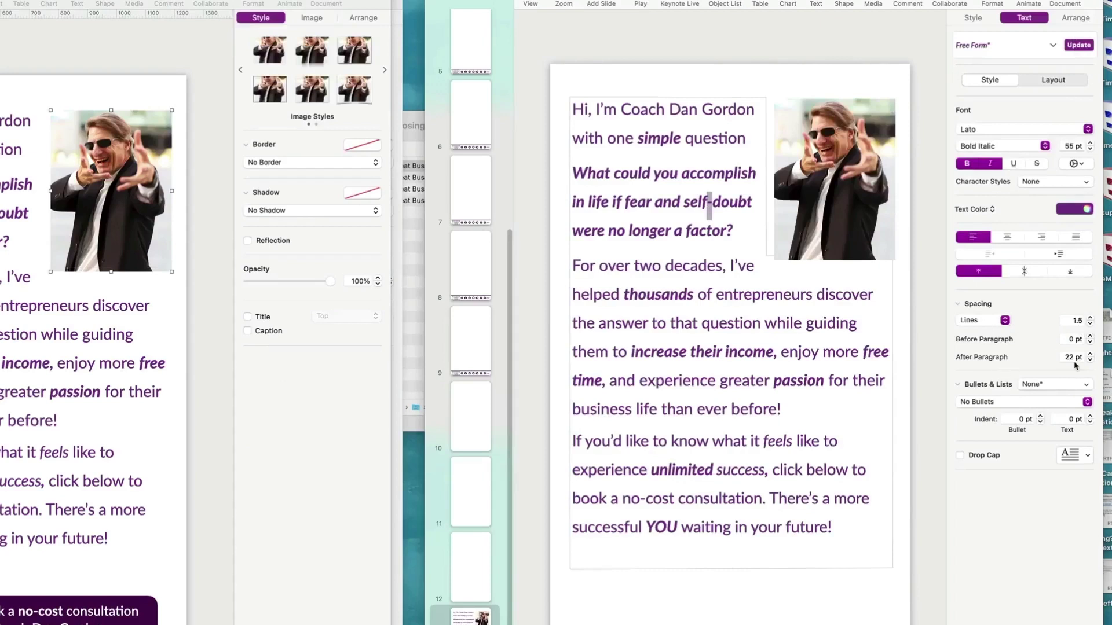
pyautogui.click(697, 42)
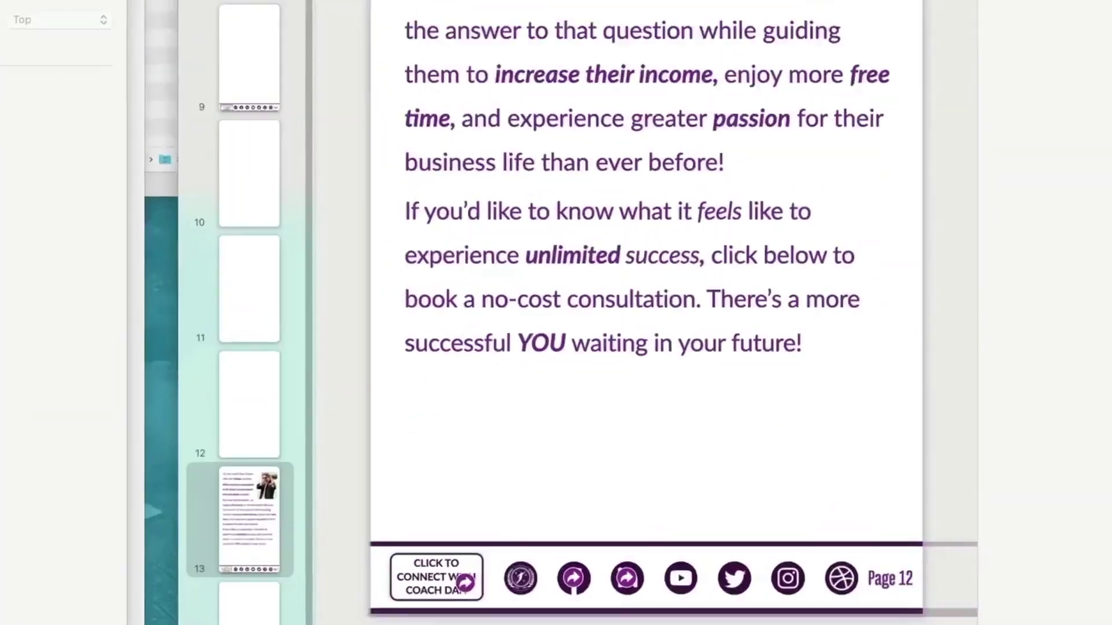
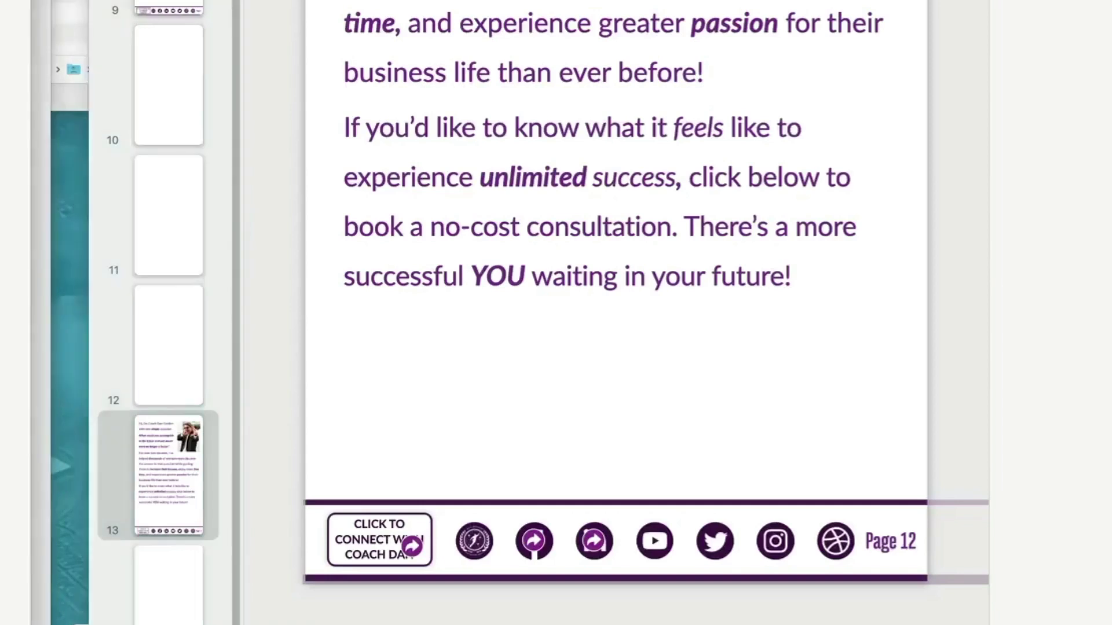
# Paste the consultation booking button onto slide 13 and place it between the bio text and the footer
pyautogui.hotkey('ctrl', 'v')
pyautogui.moveTo(814, 66); pyautogui.dragTo(737, 450)
pyautogui.moveTo(628, 412); pyautogui.dragTo(616, 402)
# Ungroup the booking button, lengthen its purple bar, and widen and enlarge its text so it runs over two lines
pyautogui.rightClick(615, 401)
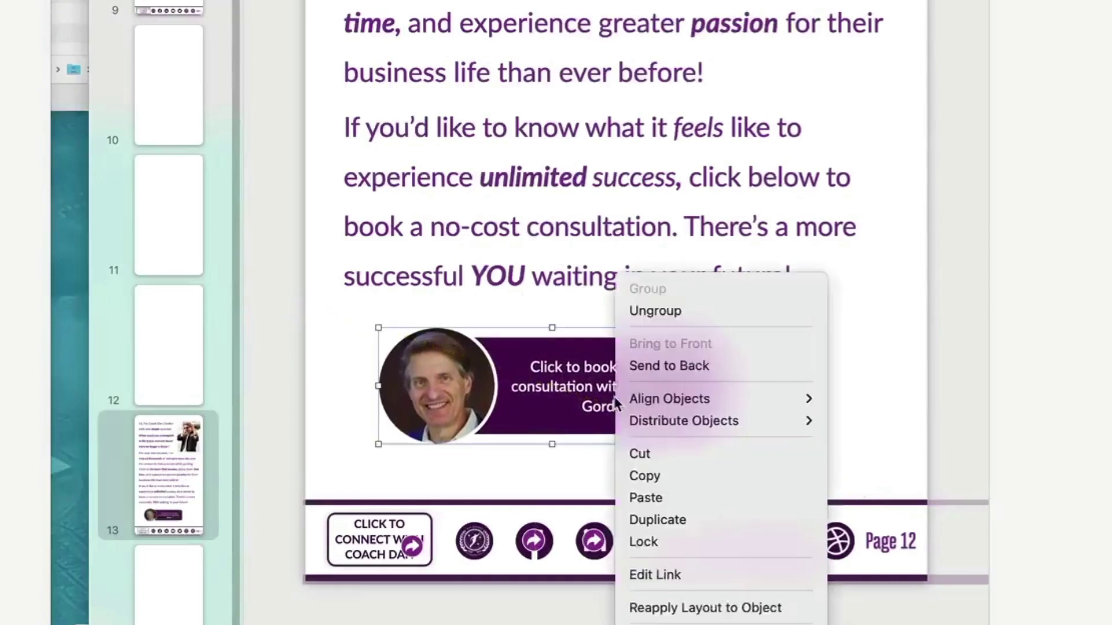
pyautogui.click(640, 311)
pyautogui.moveTo(727, 387); pyautogui.dragTo(874, 386)
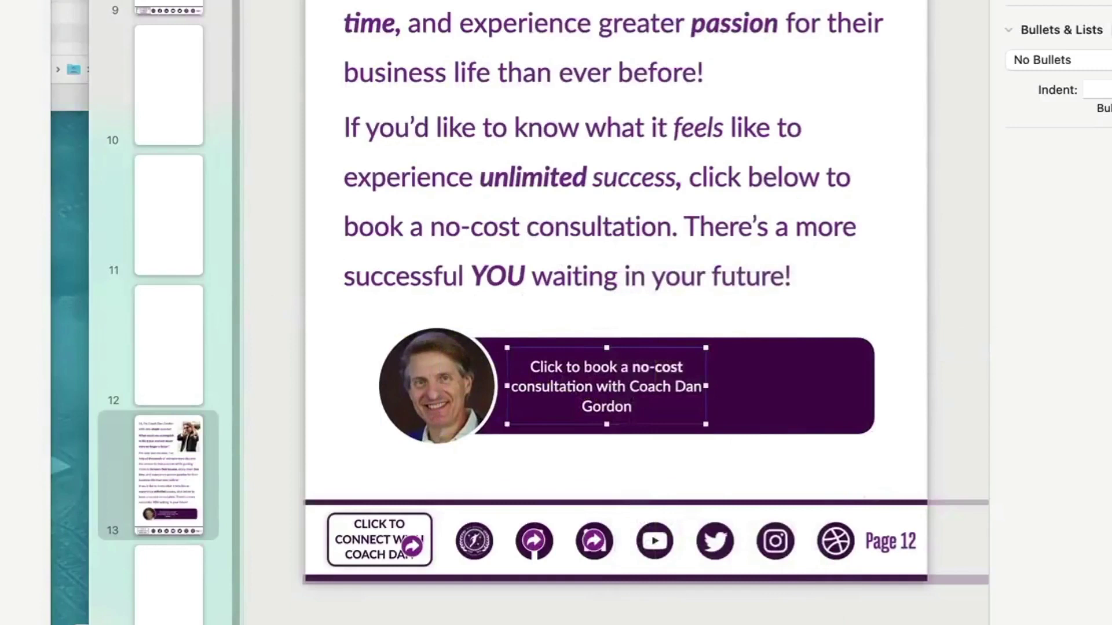
pyautogui.press('super+Tab')
pyautogui.click(596, 462)
pyautogui.click(615, 373)
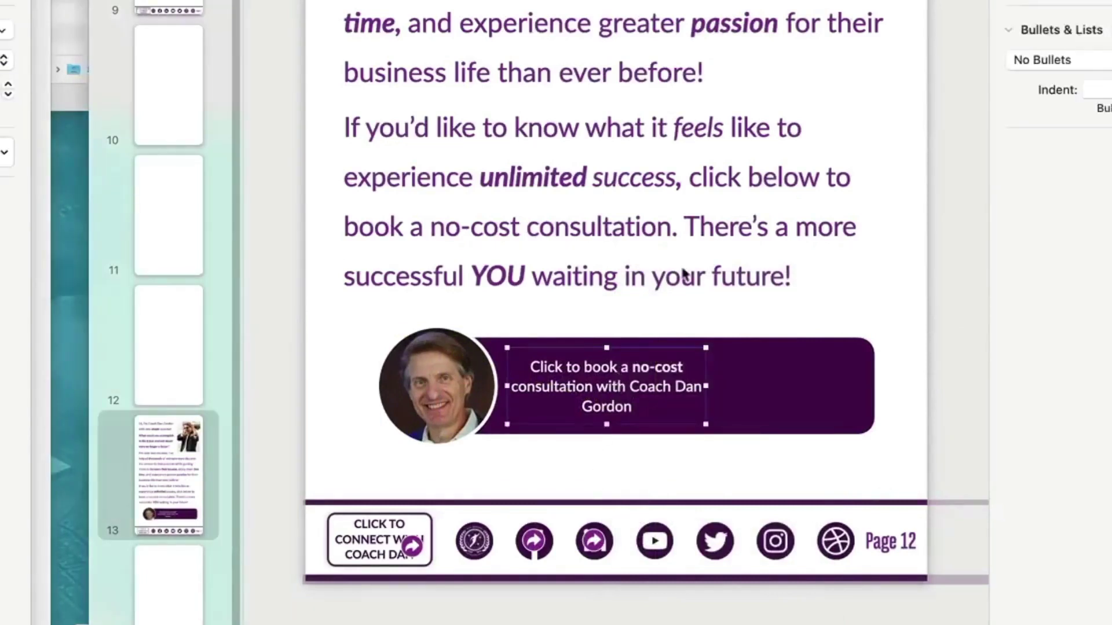
pyautogui.moveTo(808, 377); pyautogui.dragTo(814, 377)
# Group the button's portrait, bar and text together and center the group horizontally above the footer of slide 13
pyautogui.moveTo(872, 460); pyautogui.dragTo(409, 362)
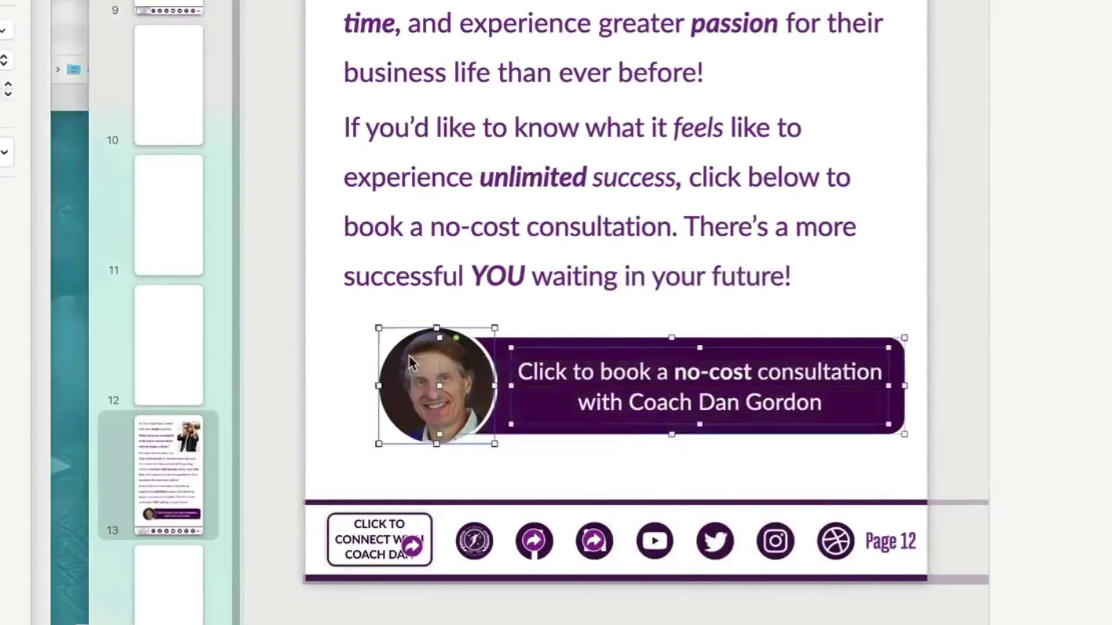
pyautogui.rightClick(409, 362)
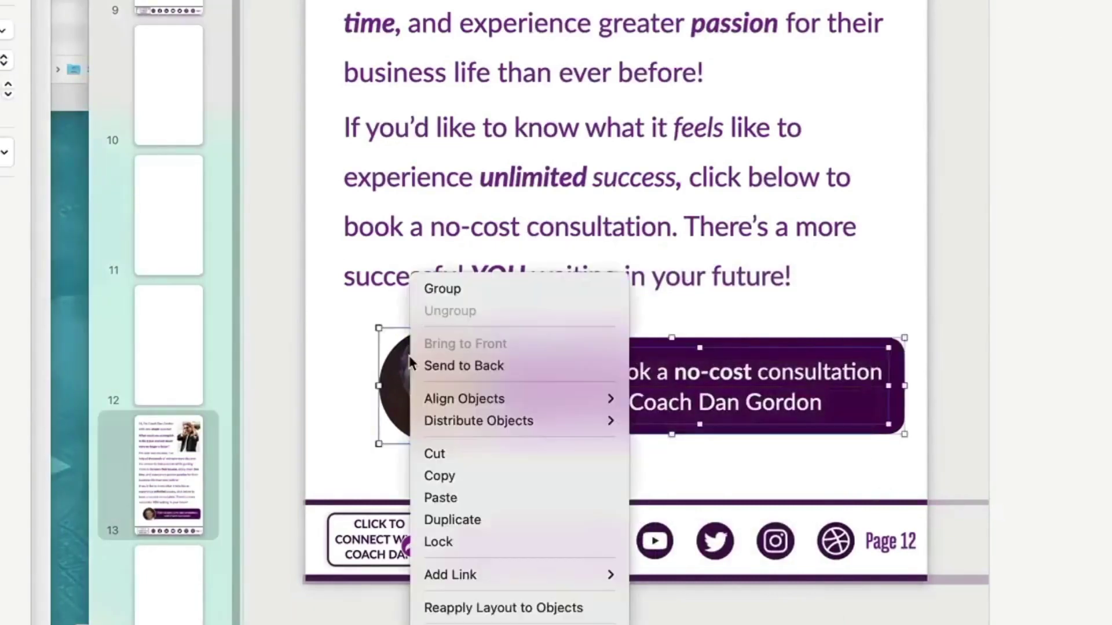
pyautogui.click(414, 294)
pyautogui.moveTo(415, 394); pyautogui.dragTo(400, 408)
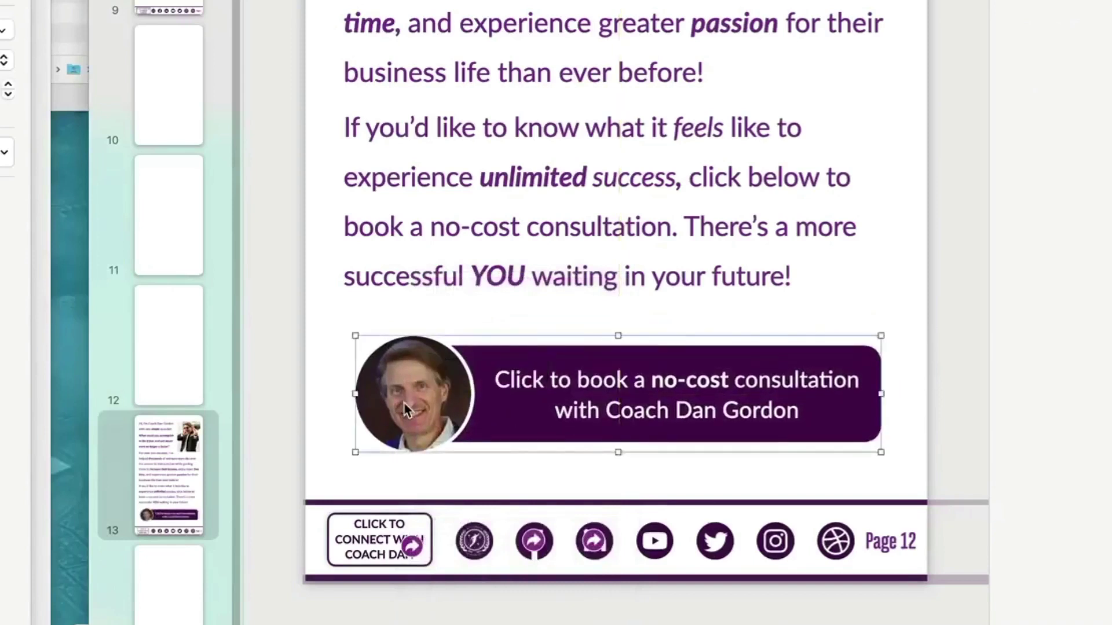
# Add a webpage link to the grouped consultation booking button
pyautogui.press('super+k')
pyautogui.click(822, 201)
pyautogui.click(821, 226)
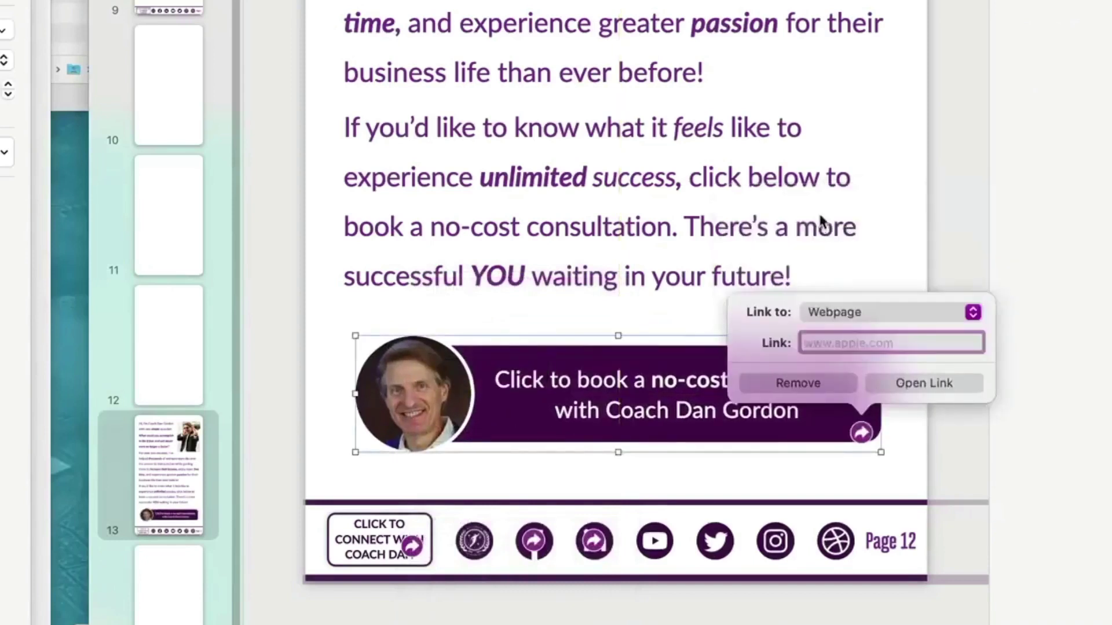
pyautogui.click(916, 223)
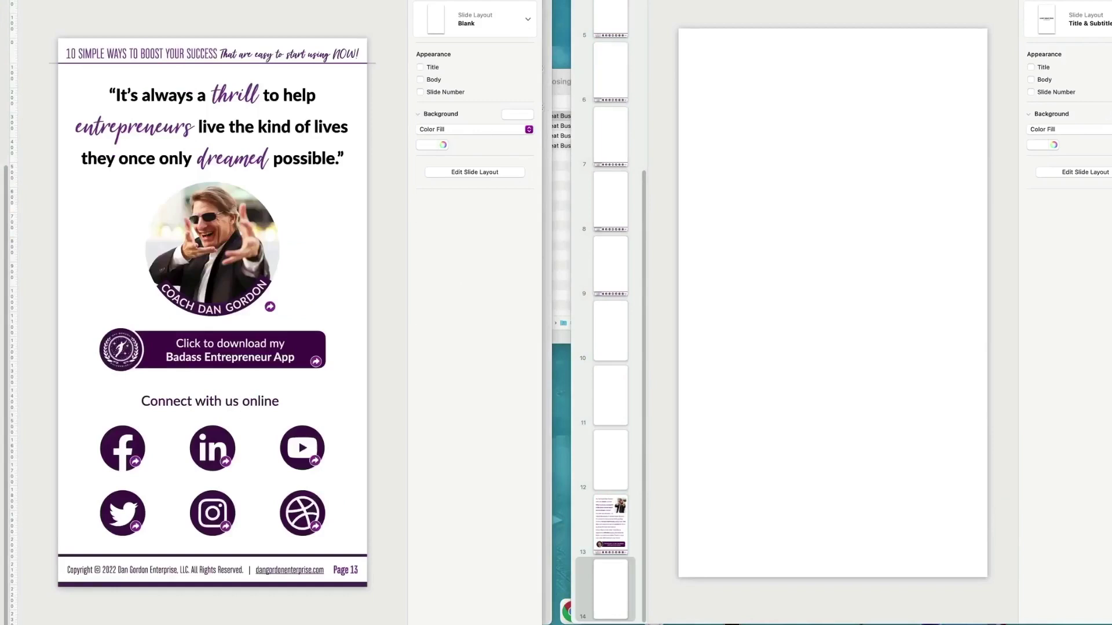
# Review slide 3's layout, and paste the ebook title header with its script tagline and underline from the original template onto blank slide 14
pyautogui.scroll(5, 612, 110)
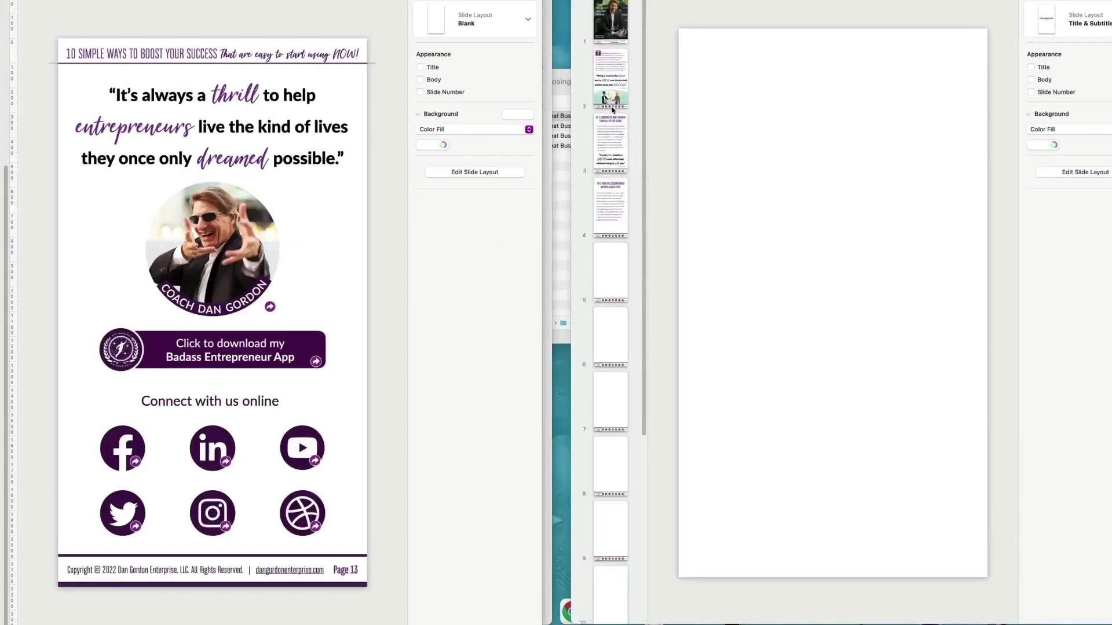
pyautogui.click(617, 137)
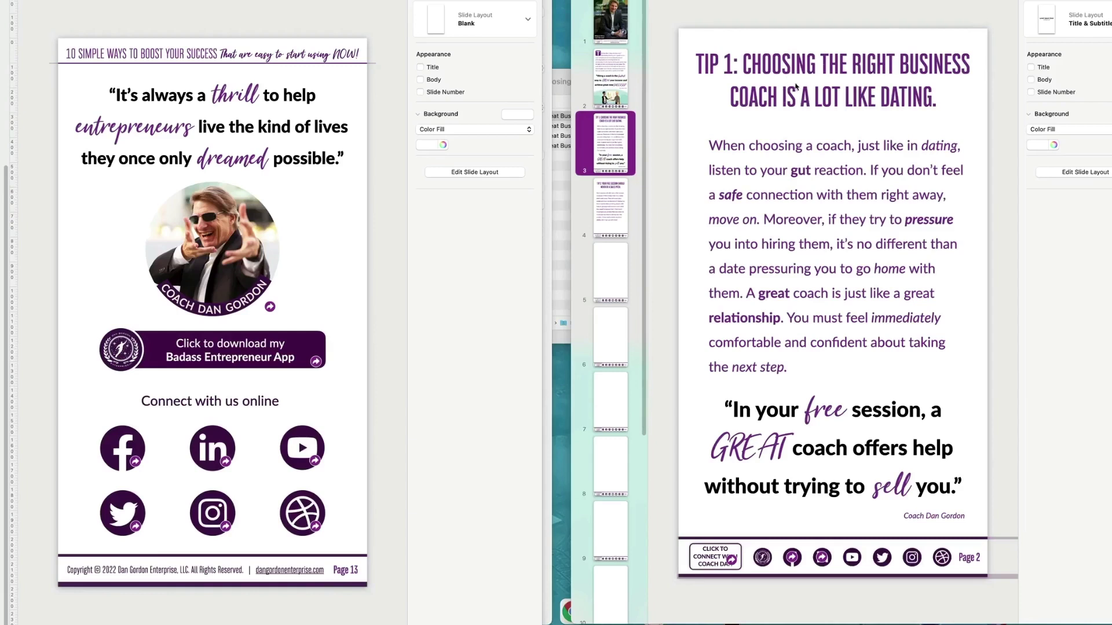
pyautogui.scroll(-5, 619, 444)
pyautogui.click(627, 589)
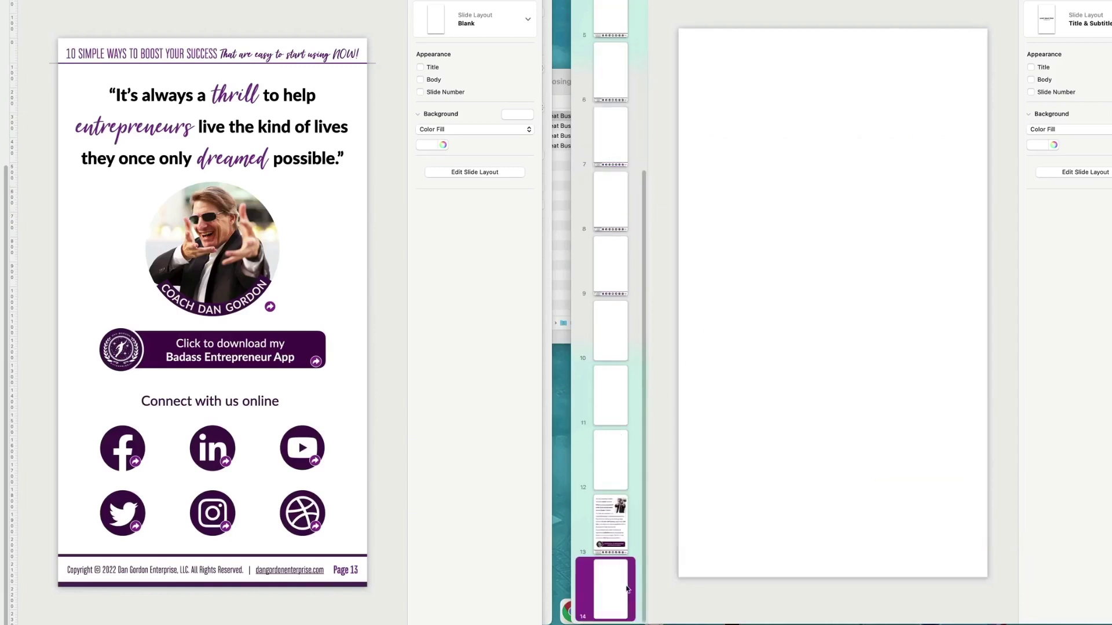
pyautogui.press('super+Tab')
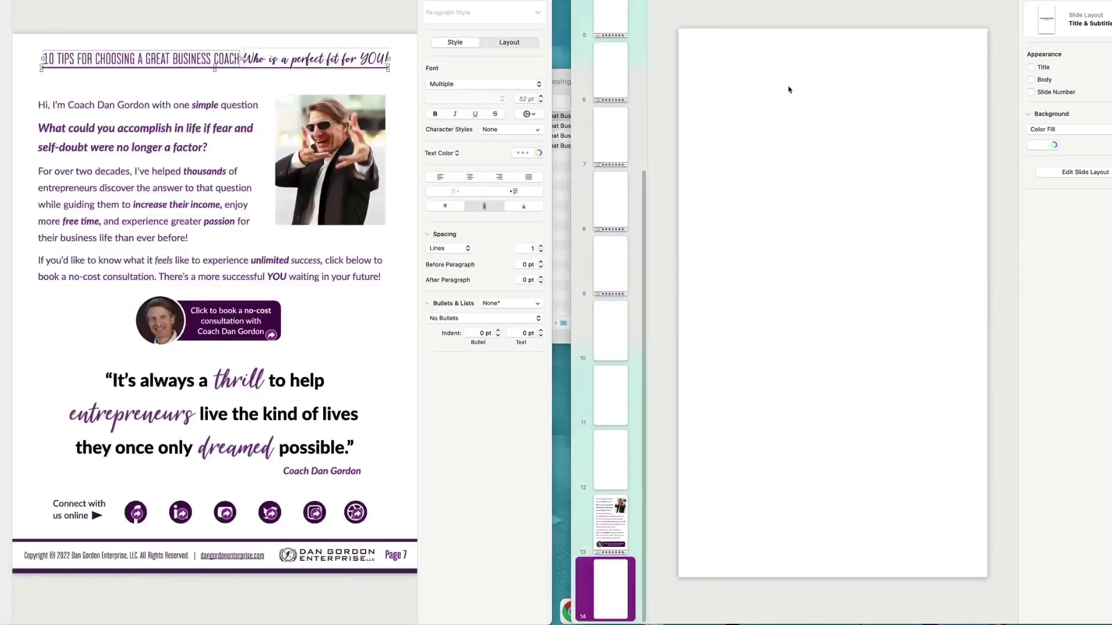
pyautogui.press('super+v')
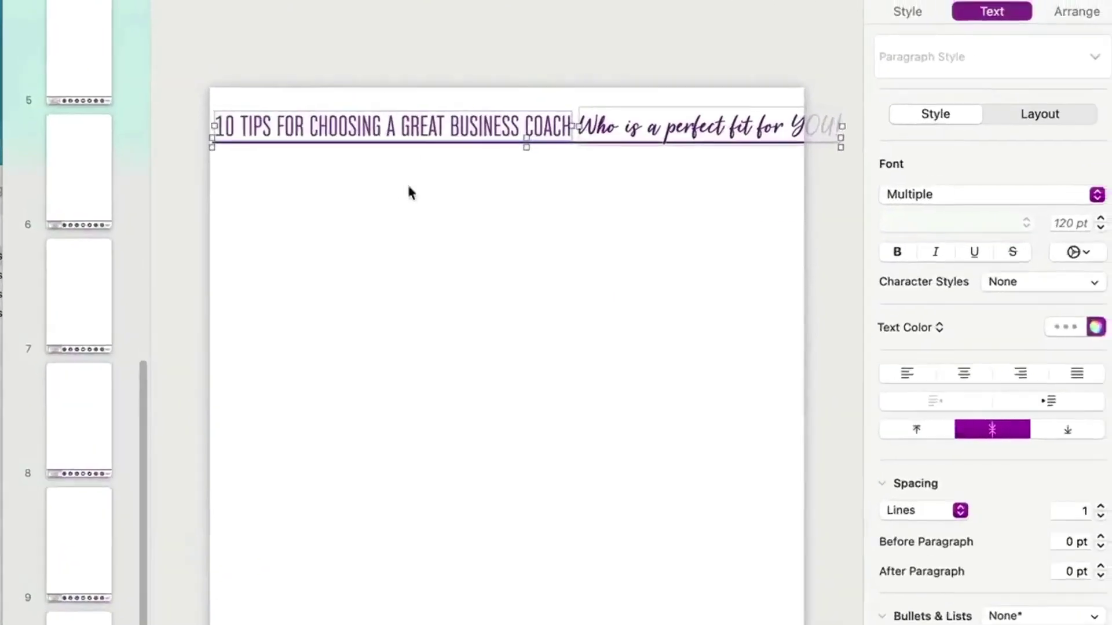
# Set the header title to 50 pt, reduce the script tagline's font size slightly and move the tagline closer to the title
pyautogui.click(408, 186)
pyautogui.click(424, 128)
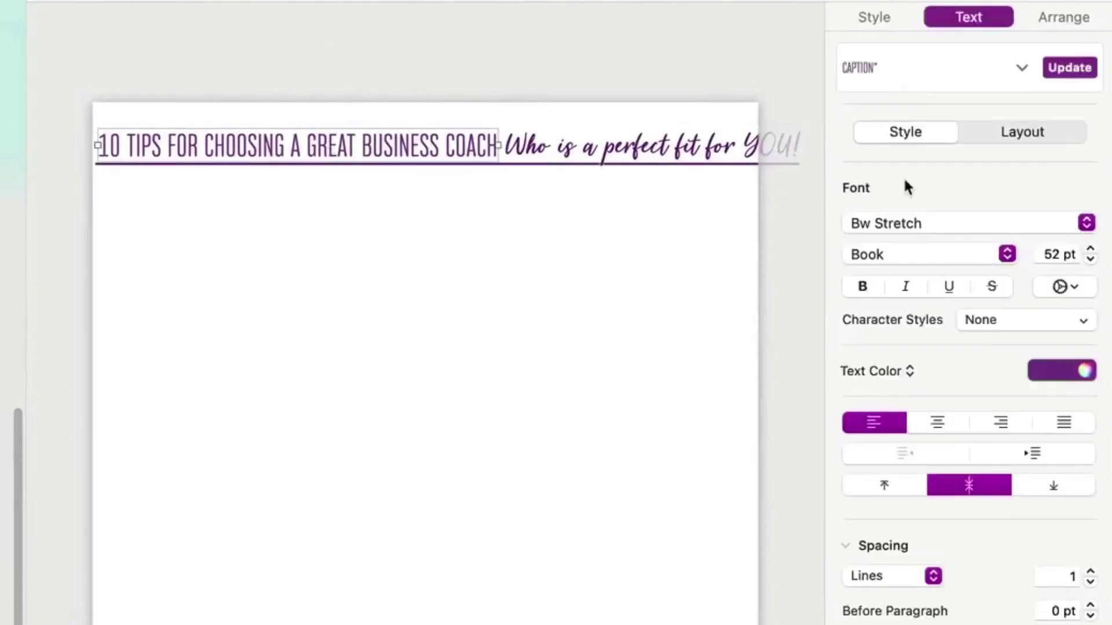
pyautogui.click(1090, 259)
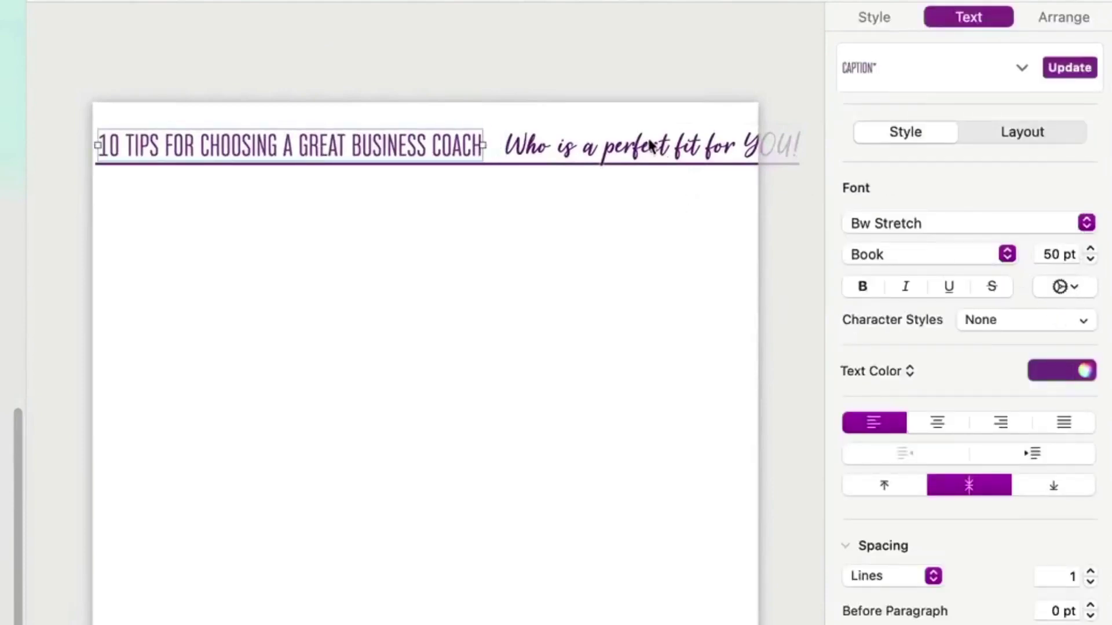
pyautogui.click(653, 148)
pyautogui.click(1089, 260)
pyautogui.click(1088, 259)
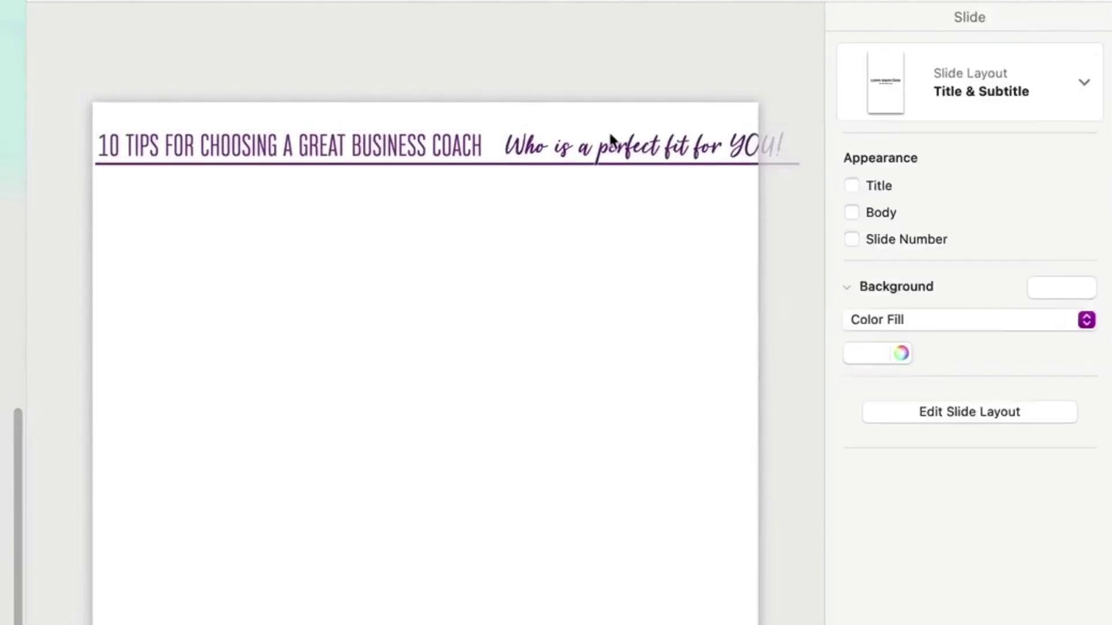
pyautogui.moveTo(610, 136); pyautogui.dragTo(594, 144)
# Align the header text and underline on their centers and center the header across the top of slide 14
pyautogui.moveTo(531, 293); pyautogui.dragTo(339, 140)
pyautogui.rightClick(339, 140)
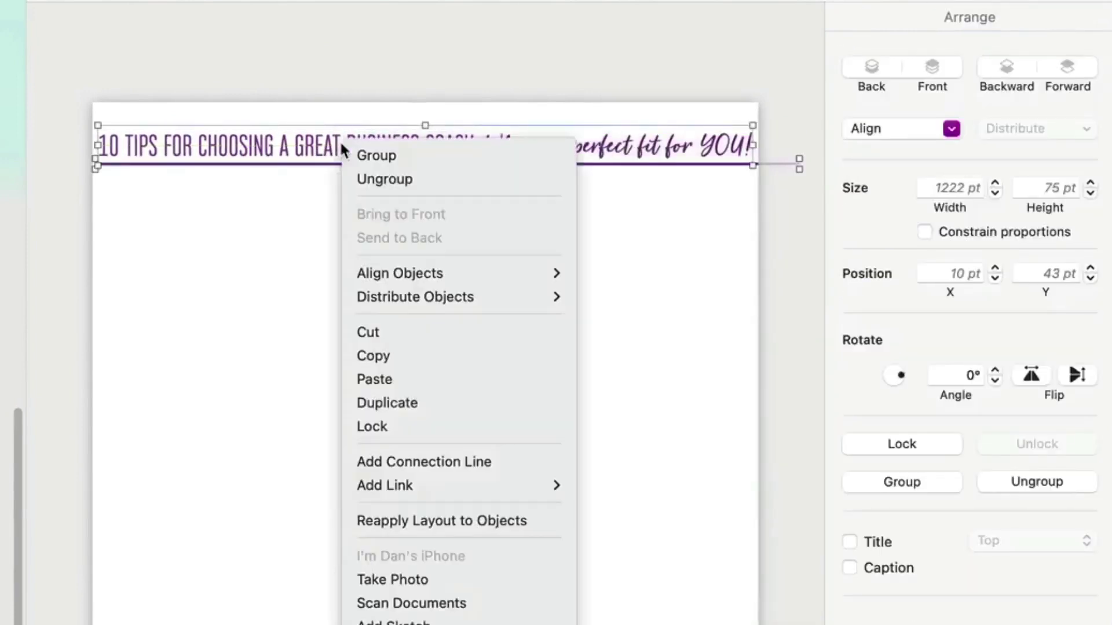
pyautogui.moveTo(355, 271)
pyautogui.click(608, 297)
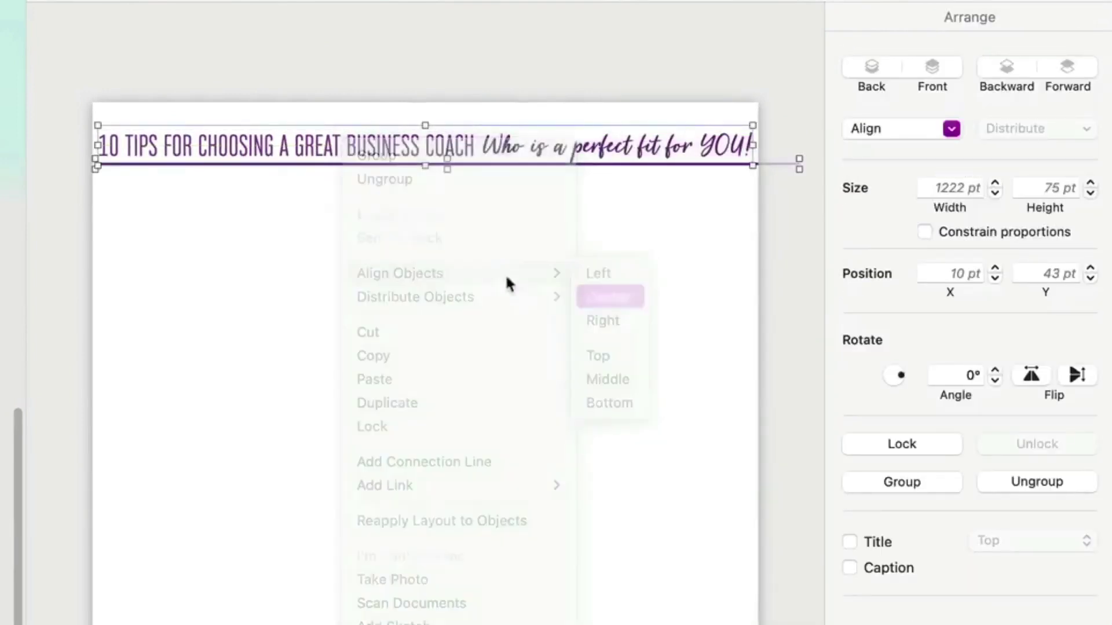
pyautogui.moveTo(429, 154); pyautogui.dragTo(405, 147)
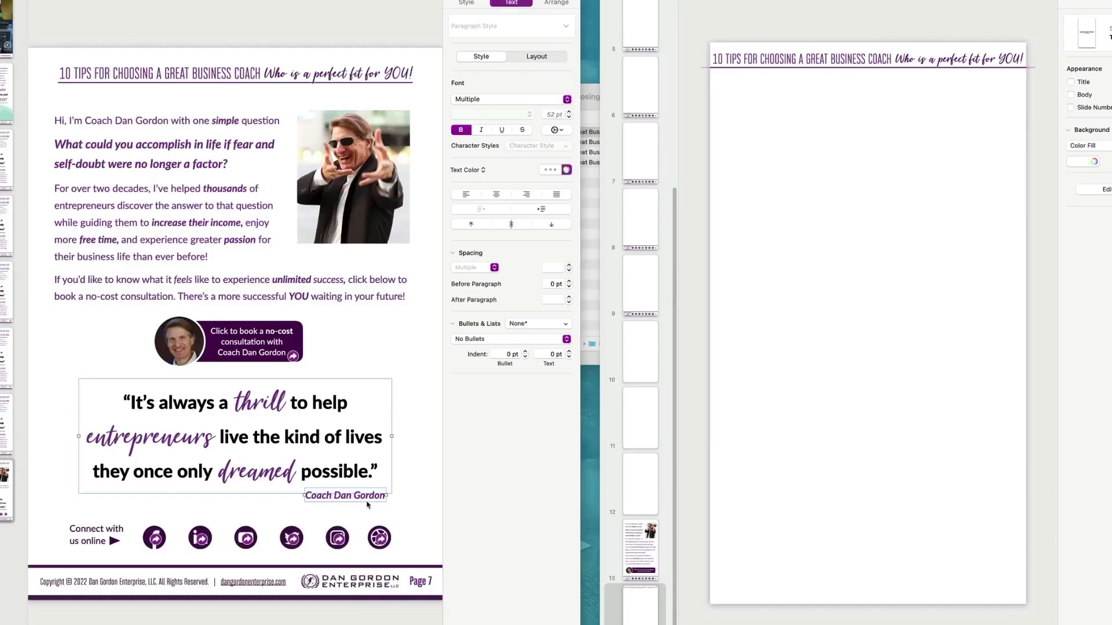
# Paste the "It's always a thrill" quote with its attribution onto slide 14 and center it below the header
pyautogui.click(789, 302)
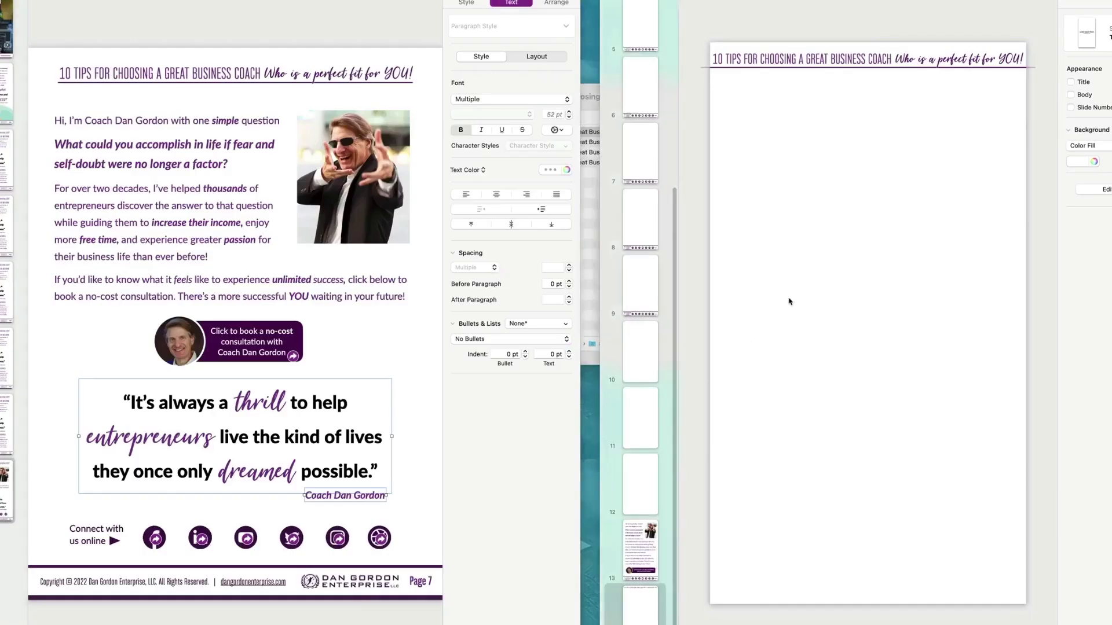
pyautogui.press('super+v')
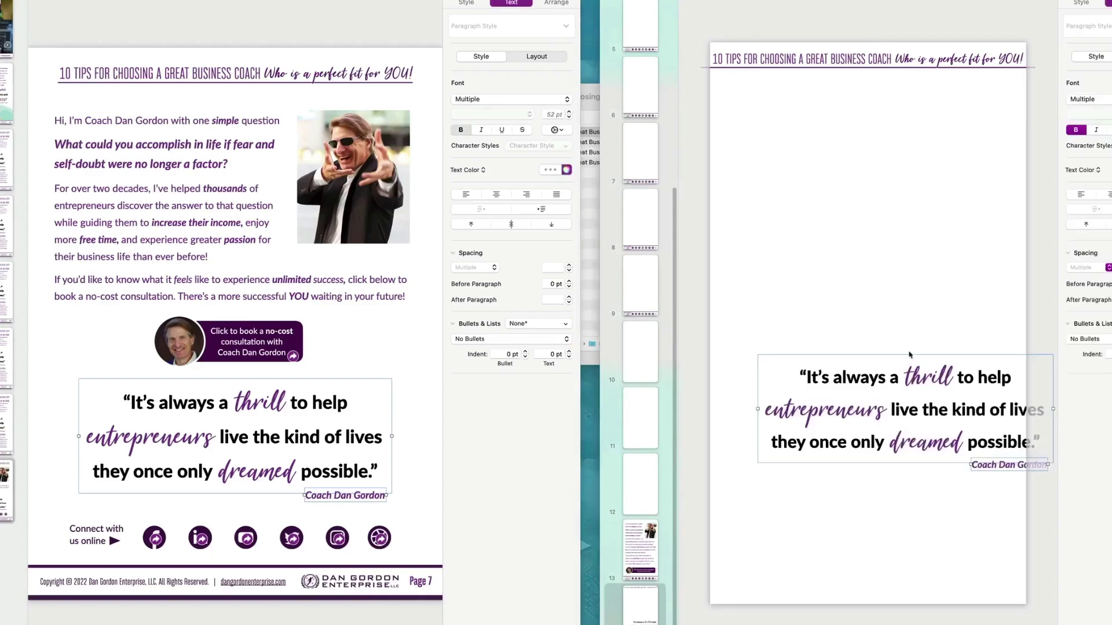
pyautogui.moveTo(845, 417); pyautogui.dragTo(872, 146)
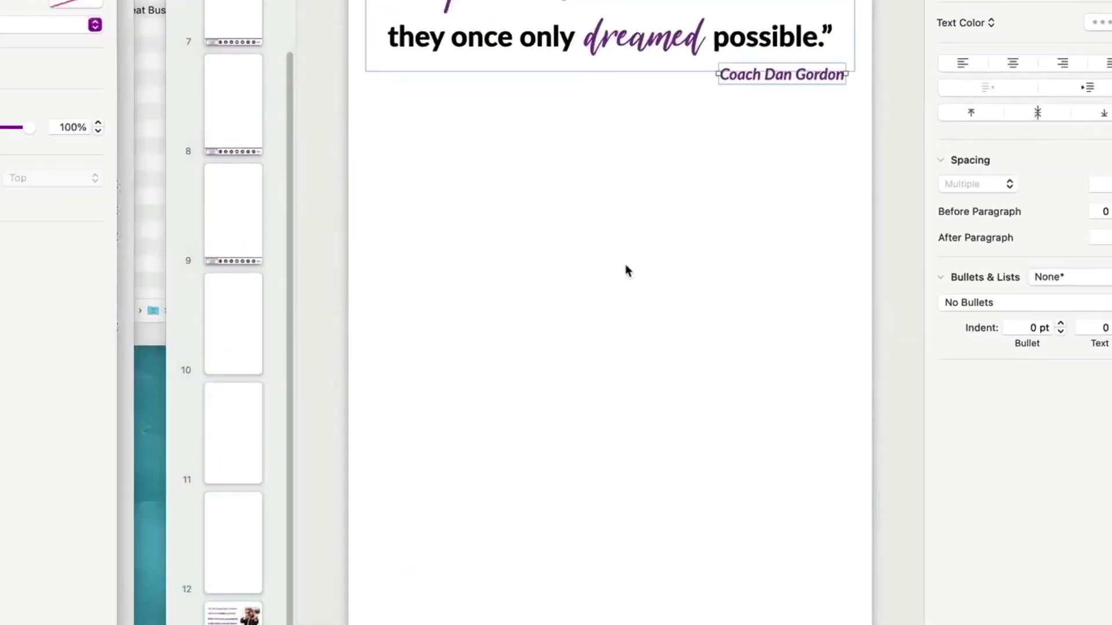
# Paste the circular coach photo with its curved name banner onto slide 14 and position it beneath the quote
pyautogui.press('super+v')
pyautogui.moveTo(576, 146); pyautogui.dragTo(576, 200)
pyautogui.click(474, 459)
# Paste the rectangular coach photo onto slide 14, move it below the circular badge and enlarge it to 585 x 781 pt
pyautogui.press('super+v')
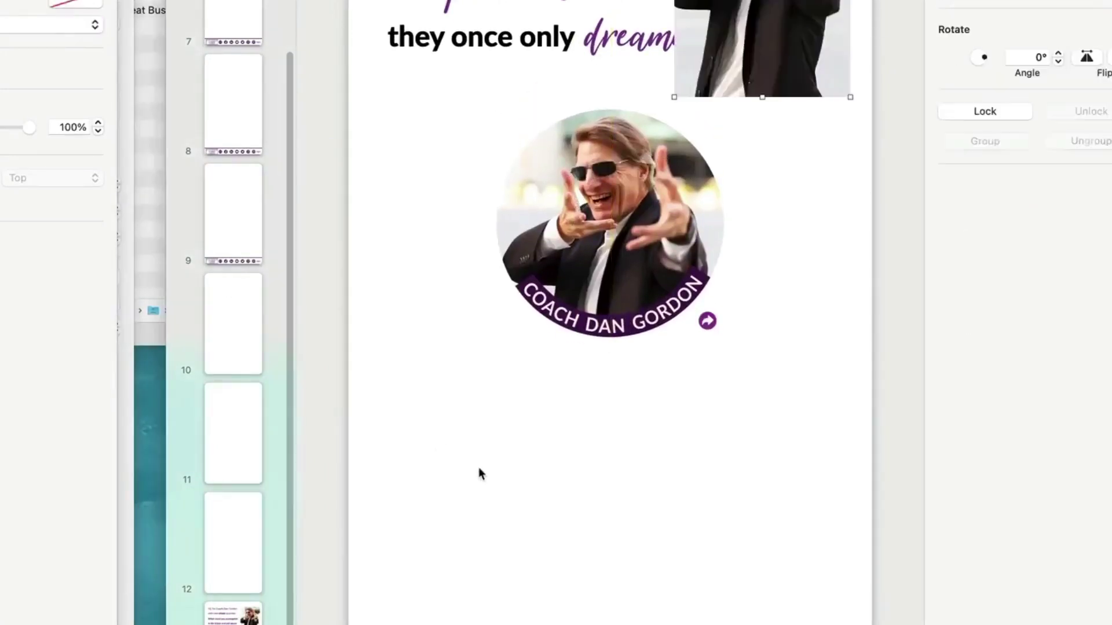
pyautogui.moveTo(771, 51); pyautogui.dragTo(629, 576)
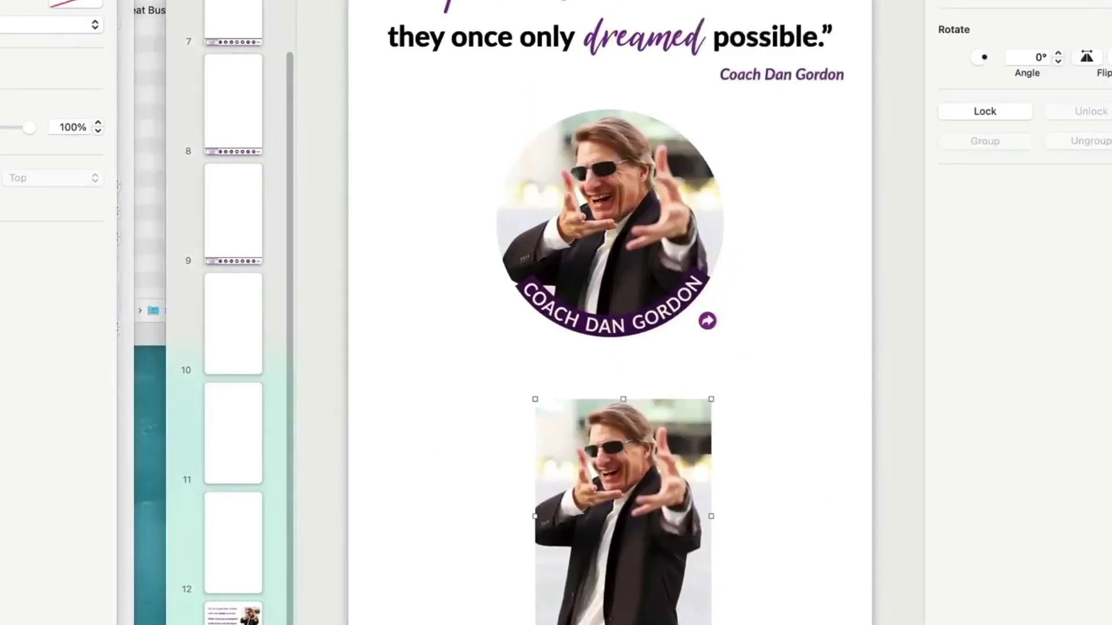
pyautogui.moveTo(711, 624); pyautogui.dragTo(781, 624)
pyautogui.moveTo(674, 542); pyautogui.dragTo(644, 517)
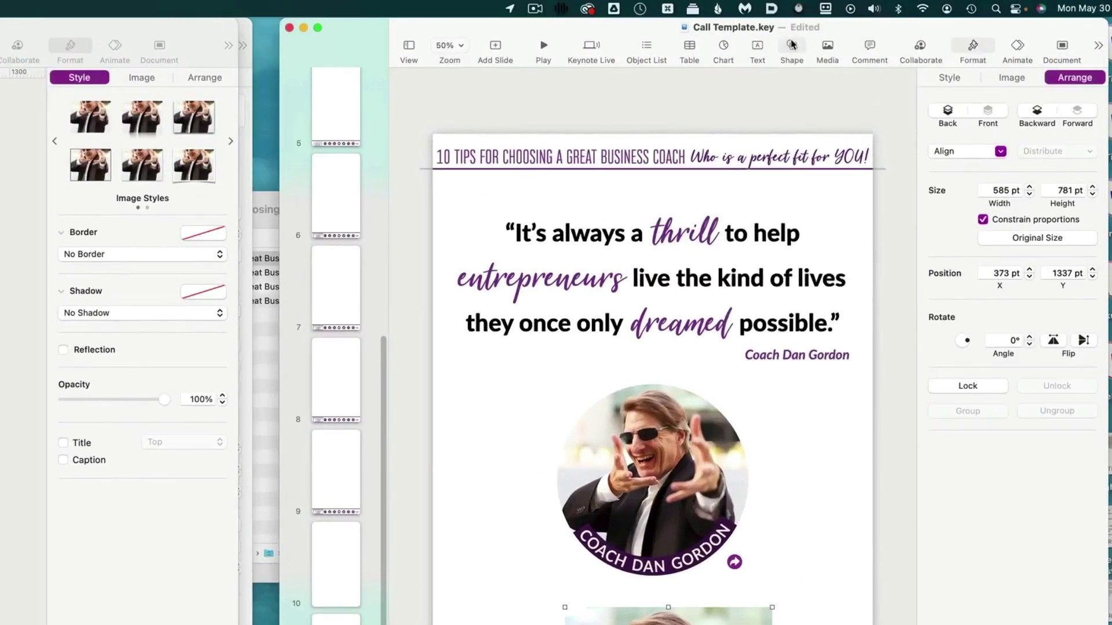
# Insert a circle shape and fit it over the upper part of the rectangular photo, matching the photo's width
pyautogui.click(791, 45)
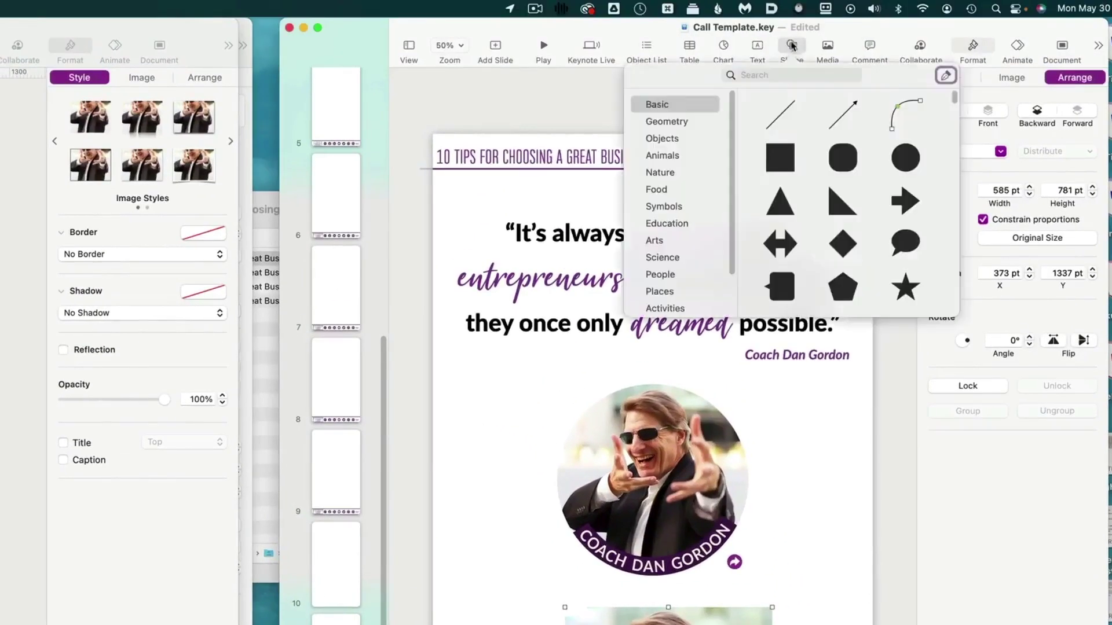
pyautogui.click(907, 165)
pyautogui.moveTo(672, 546); pyautogui.dragTo(890, 624)
pyautogui.moveTo(709, 333); pyautogui.dragTo(618, 450)
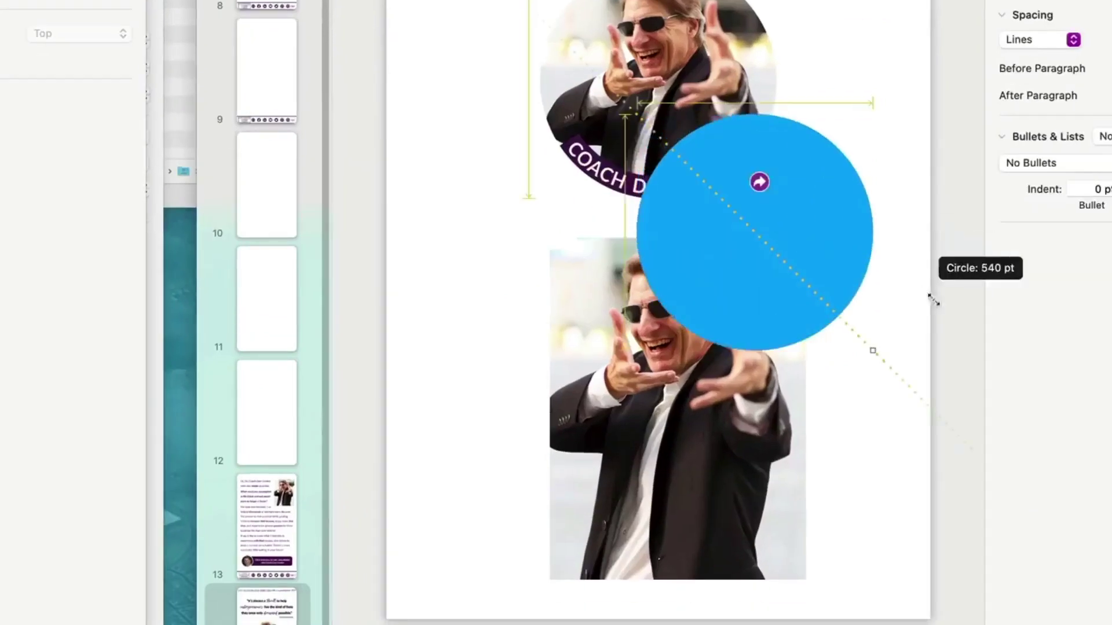
# Mask the rectangular coach photo on slide 14 with the circle shape, using the combined selection, and apply the circular crop
pyautogui.moveTo(431, 332); pyautogui.dragTo(661, 391)
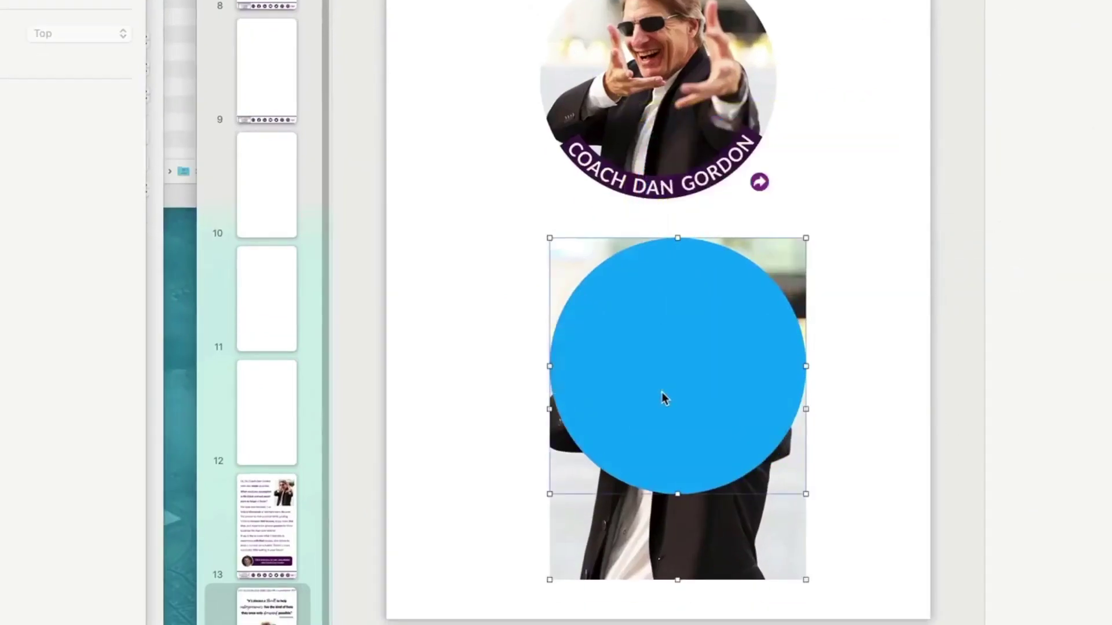
pyautogui.click(248, 21)
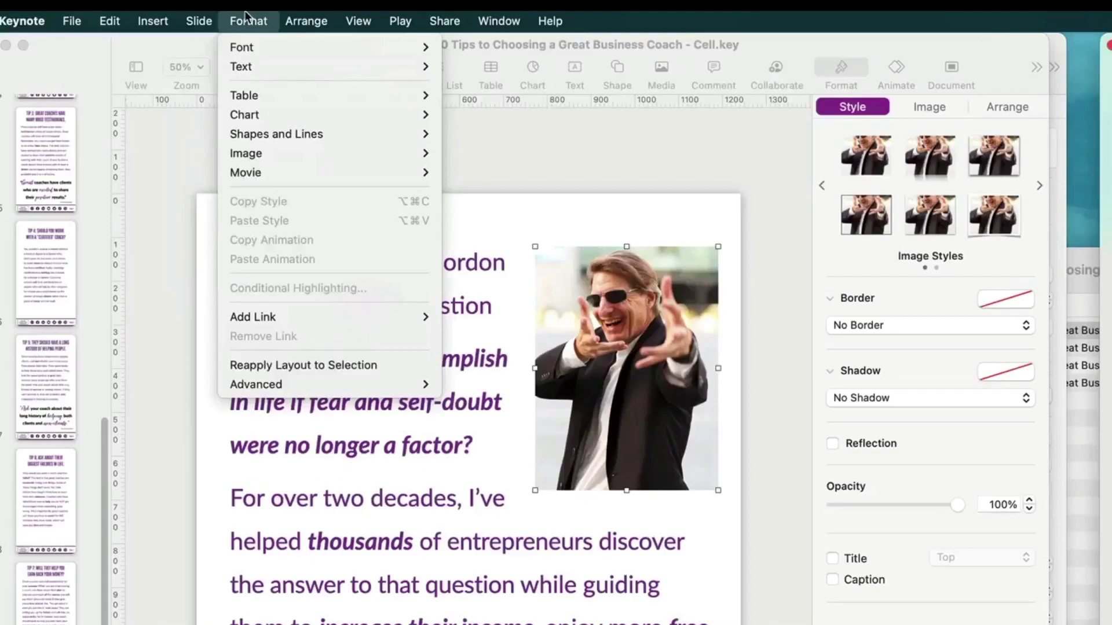
pyautogui.moveTo(261, 154)
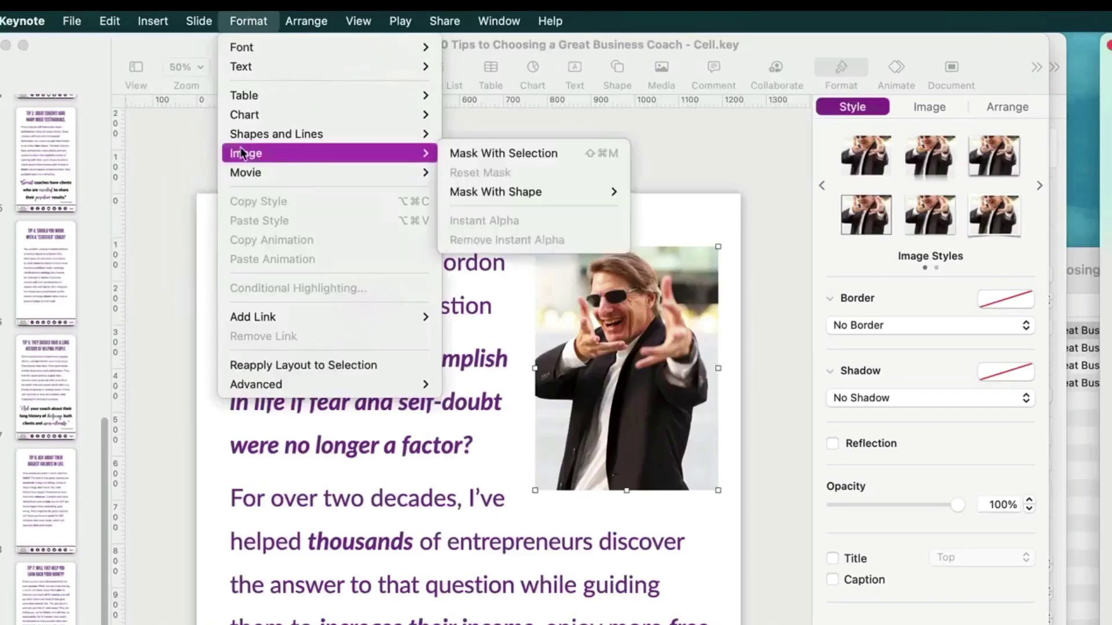
pyautogui.click(509, 156)
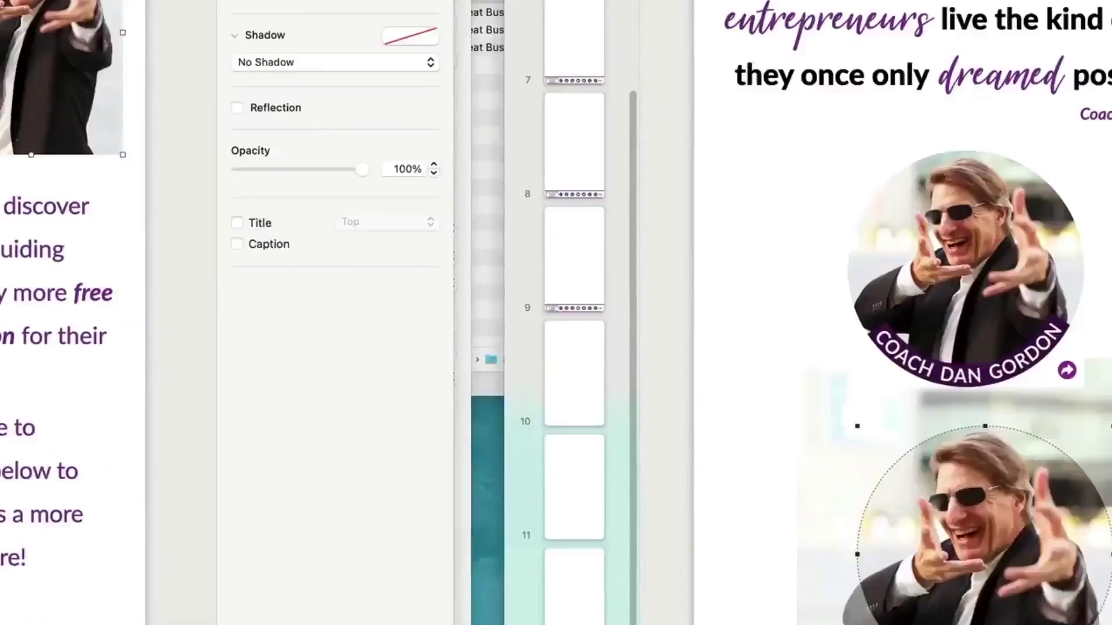
pyautogui.click(601, 358)
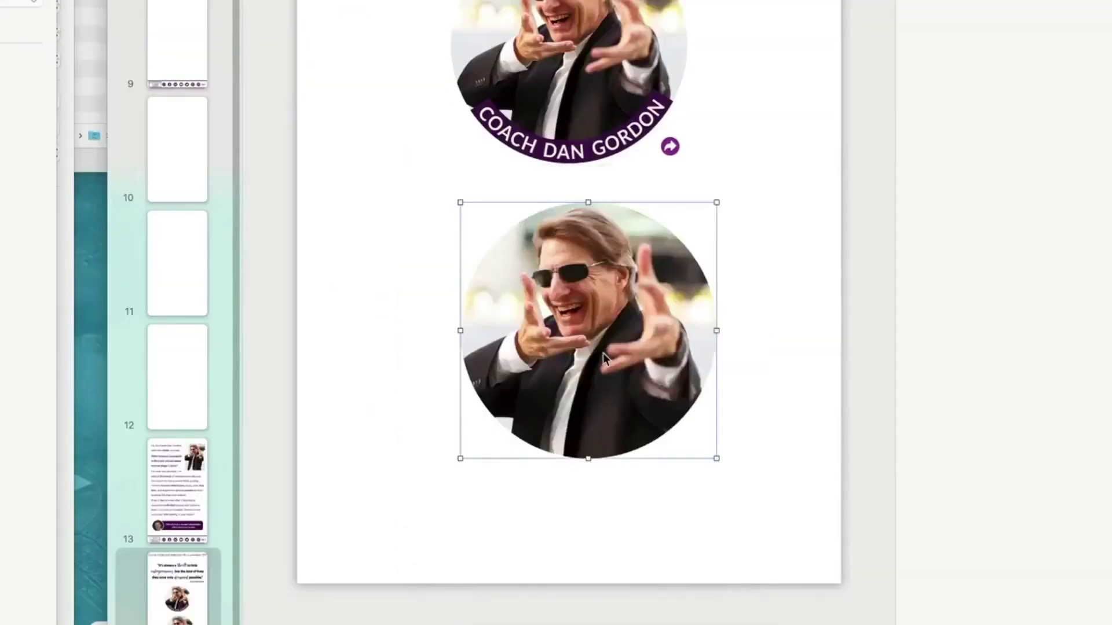
# Try to reposition the coach photo inside its circular mask, and remove the masked copy from slide 14
pyautogui.doubleClick(589, 321)
pyautogui.moveTo(589, 321); pyautogui.dragTo(610, 342)
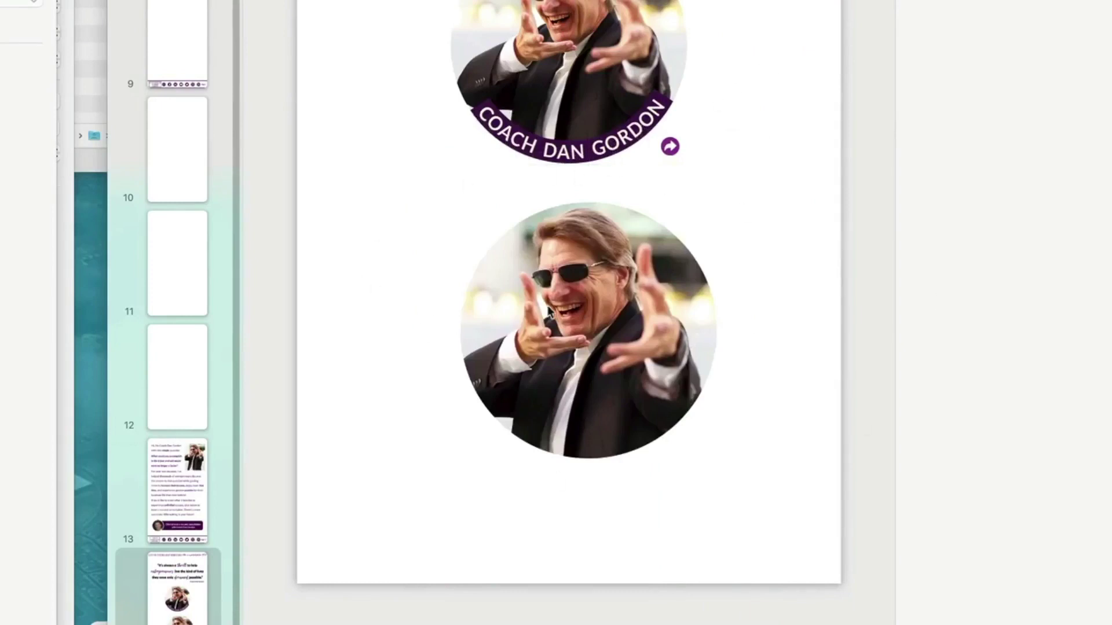
pyautogui.click(610, 341)
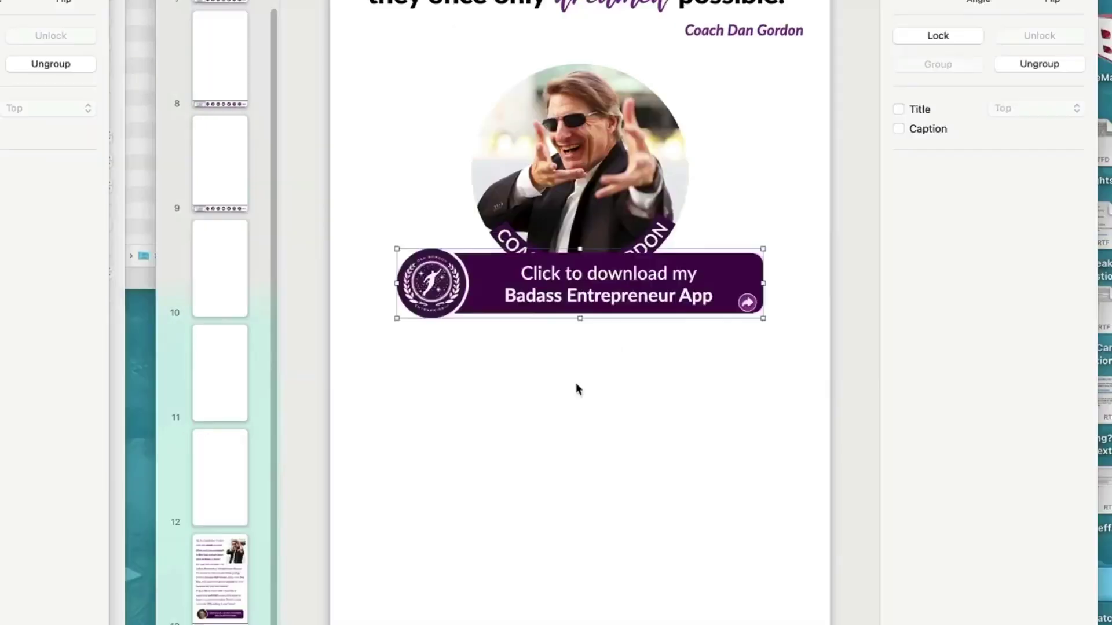
# Place the "Click to download my Badass Entrepreneur App" button beneath the circular coach badge, and shift the badge up to make room
pyautogui.press('super+z')
pyautogui.press('super+shift+z')
pyautogui.moveTo(559, 305); pyautogui.dragTo(561, 355)
pyautogui.moveTo(591, 228); pyautogui.dragTo(591, 217)
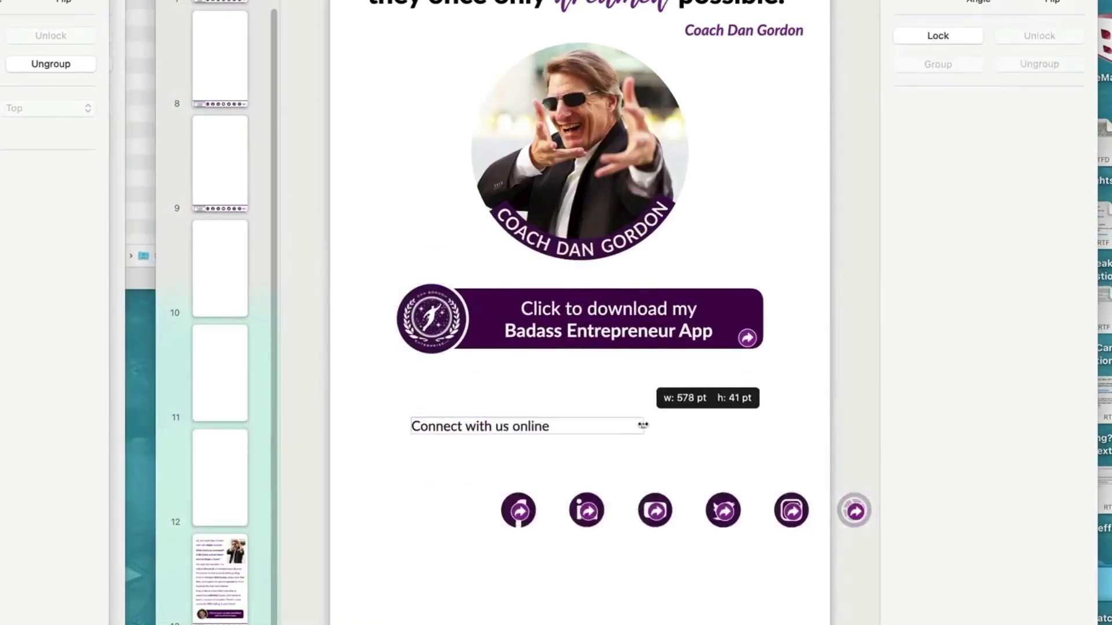
# Narrow the "Connect with us online" text box, enlarge its text and center it below the app download button
pyautogui.moveTo(643, 427); pyautogui.dragTo(606, 427)
pyautogui.click(540, 405)
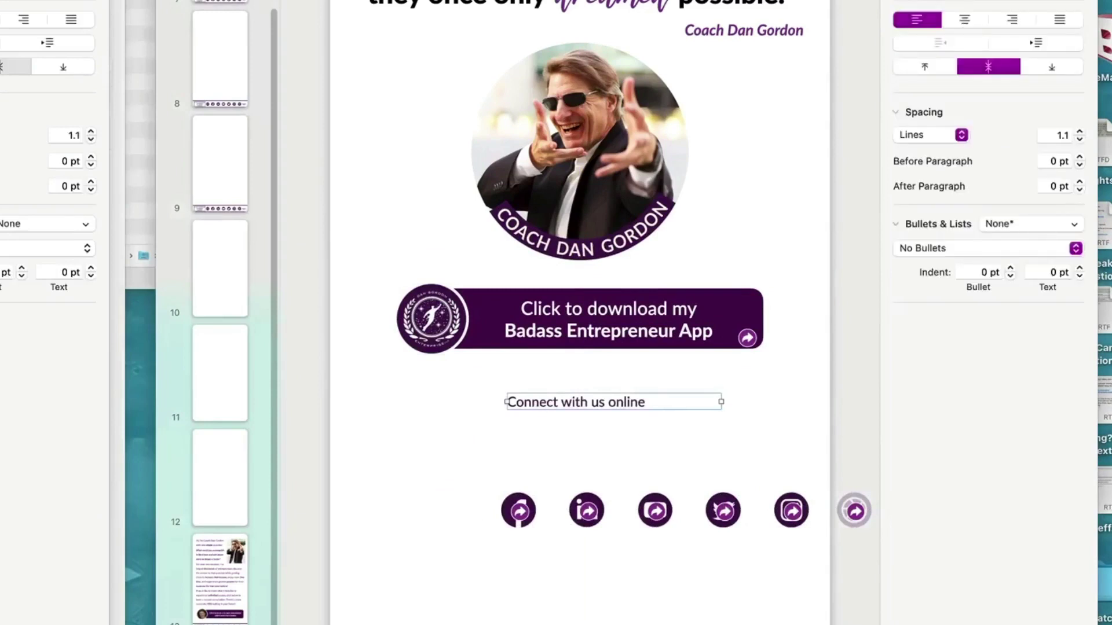
pyautogui.moveTo(555, 402); pyautogui.dragTo(546, 392)
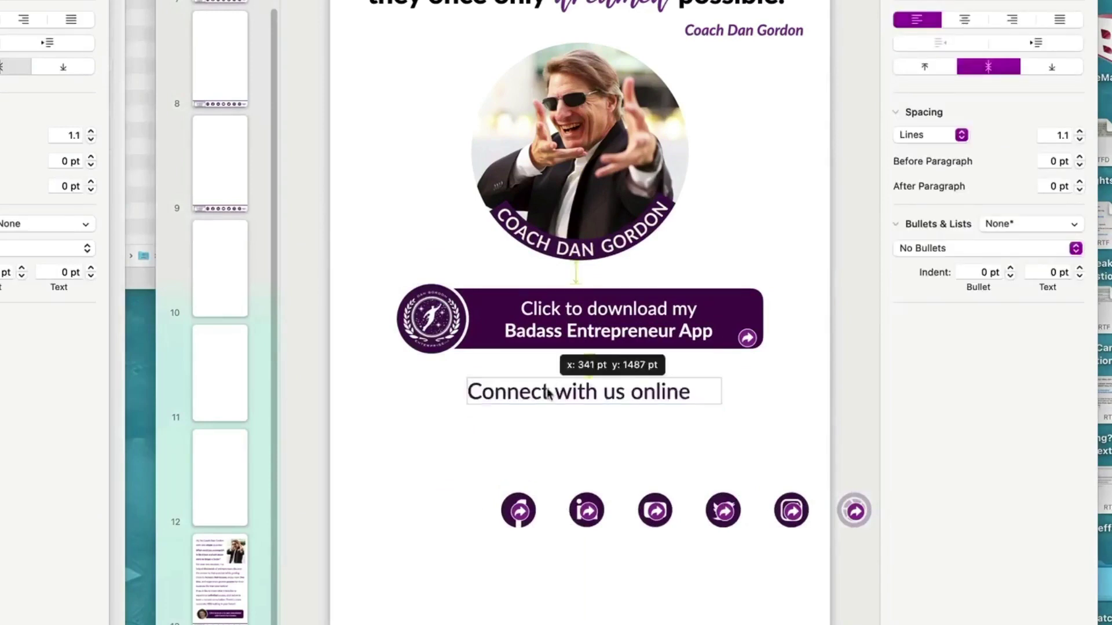
# Group the six social media icons and enlarge them below the "Connect with us online" text, starting near the slide's left margin
pyautogui.moveTo(412, 489); pyautogui.dragTo(884, 577)
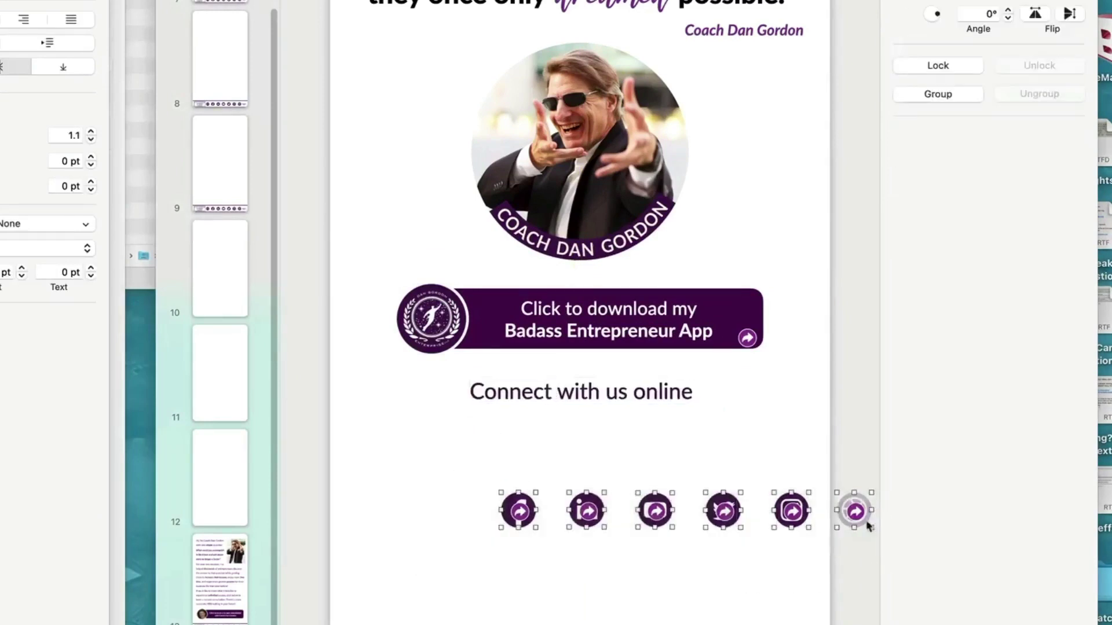
pyautogui.moveTo(778, 509); pyautogui.dragTo(672, 474)
pyautogui.rightClick(672, 475)
pyautogui.click(695, 430)
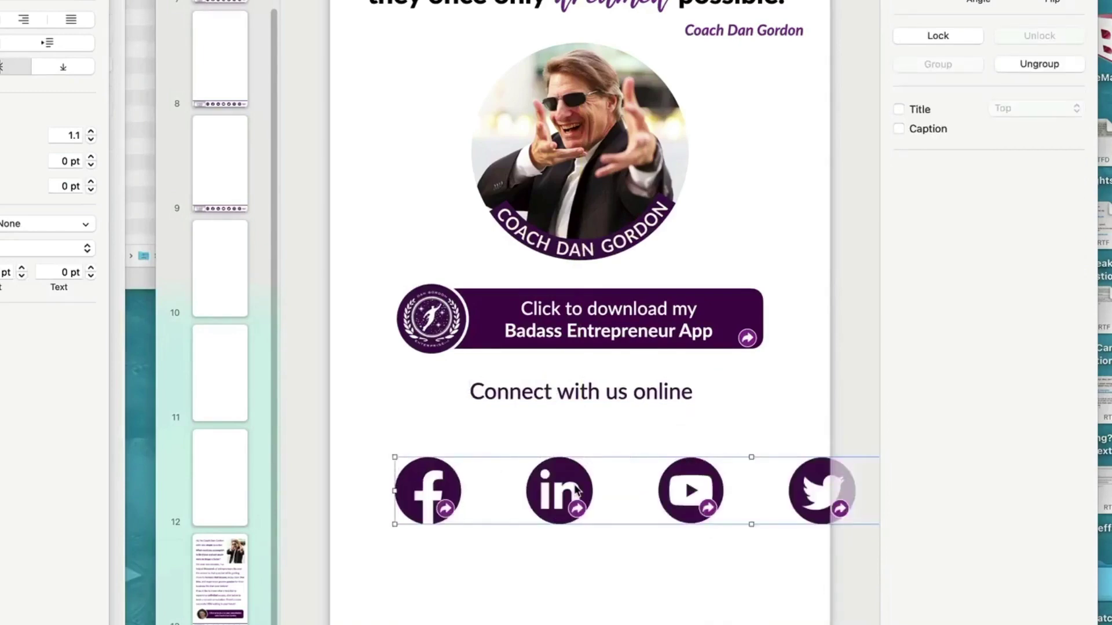
# Ungroup the enlarged social icons and move the Twitter icon into a second row directly beneath the Facebook icon
pyautogui.press('super+shift+comma')
pyautogui.press('super+shift+comma')
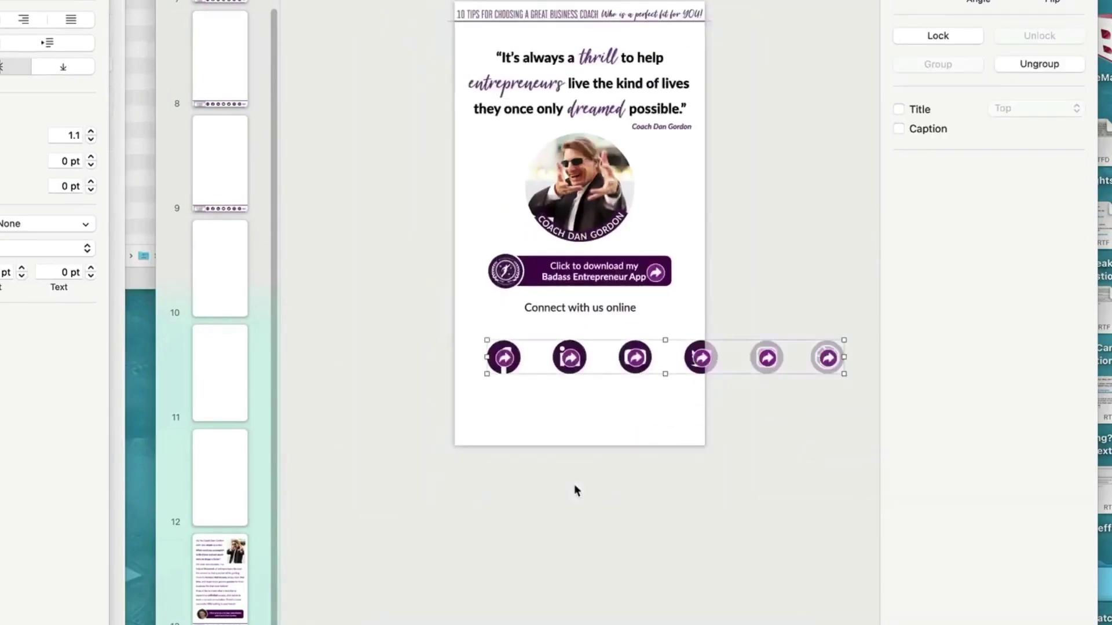
pyautogui.click(572, 490)
pyautogui.rightClick(560, 362)
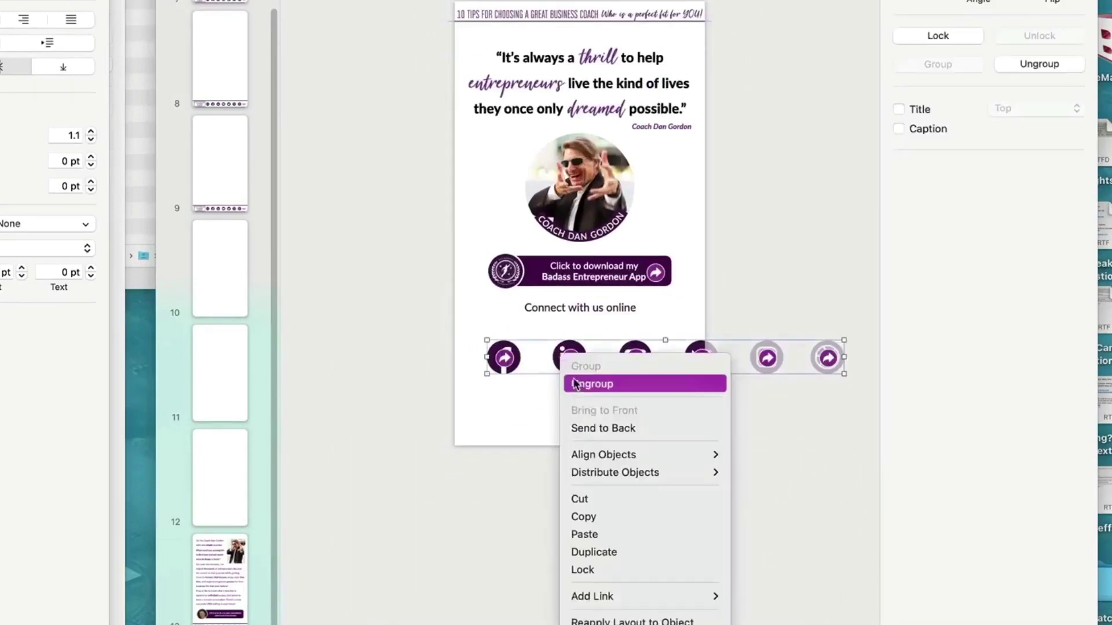
pyautogui.click(565, 439)
pyautogui.moveTo(692, 358); pyautogui.dragTo(494, 402)
pyautogui.press('super+shift+period')
pyautogui.press('super+shift+period')
pyautogui.moveTo(435, 452)
pyautogui.mouseDown()
pyautogui.moveTo(546, 442)
pyautogui.moveTo(431, 453)
pyautogui.mouseUp()
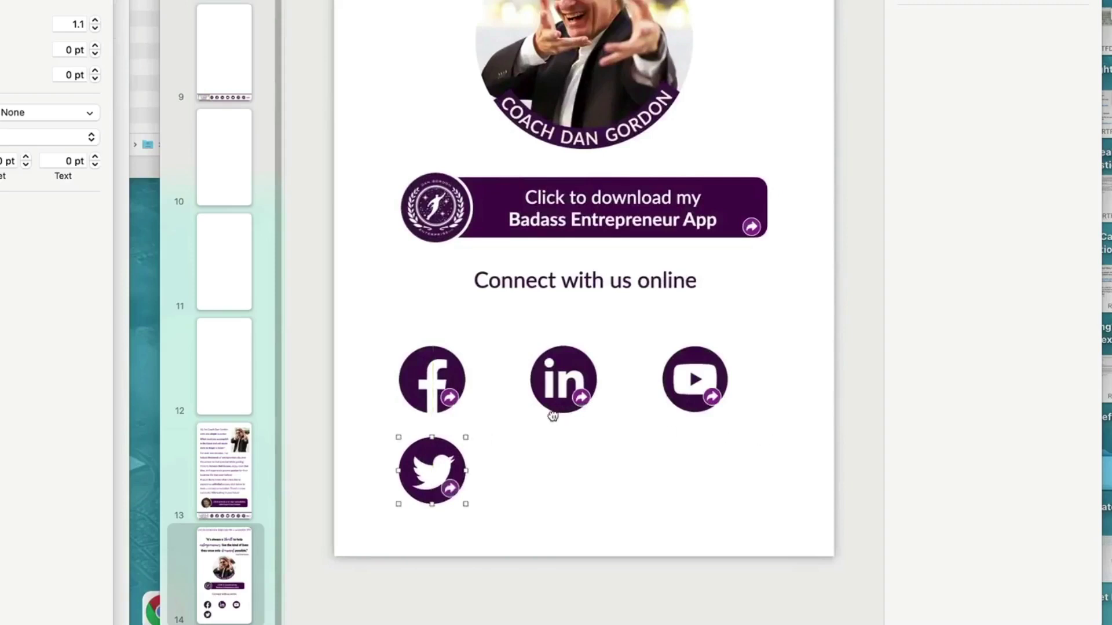
# Move the Instagram and Dribbble icons into the second row, aligned beneath the LinkedIn and YouTube icons
pyautogui.press('super+minus')
pyautogui.moveTo(743, 184); pyautogui.dragTo(839, 276)
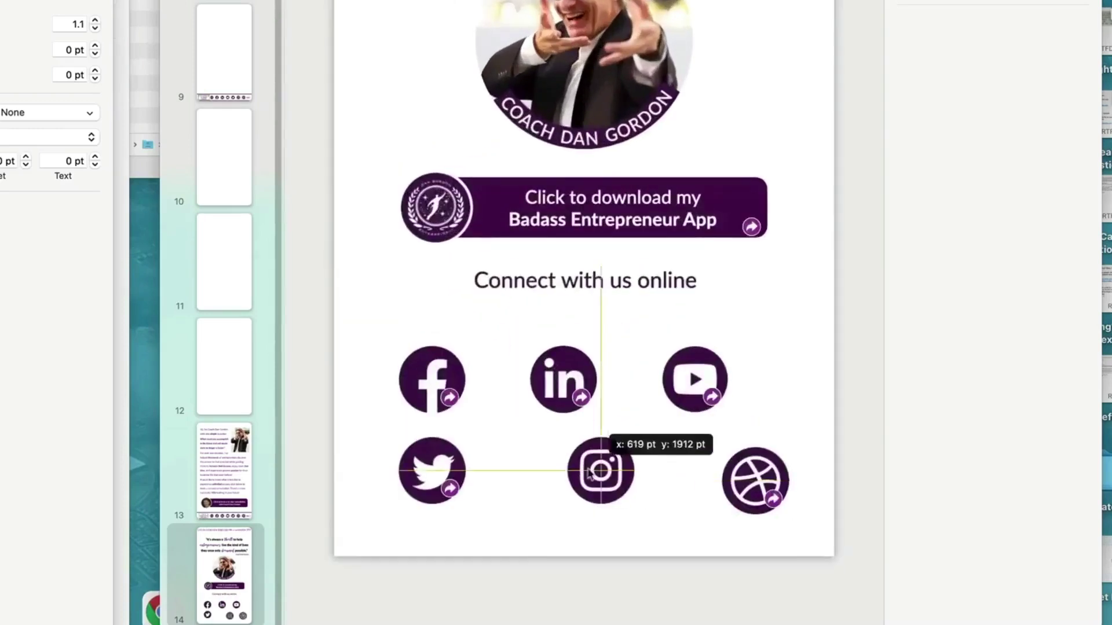
pyautogui.moveTo(588, 472); pyautogui.dragTo(551, 472)
pyautogui.moveTo(756, 478); pyautogui.dragTo(696, 467)
# Arrange the two rows of social icons evenly and center the whole block beneath the "Connect with us online" text
pyautogui.moveTo(802, 332); pyautogui.dragTo(429, 382)
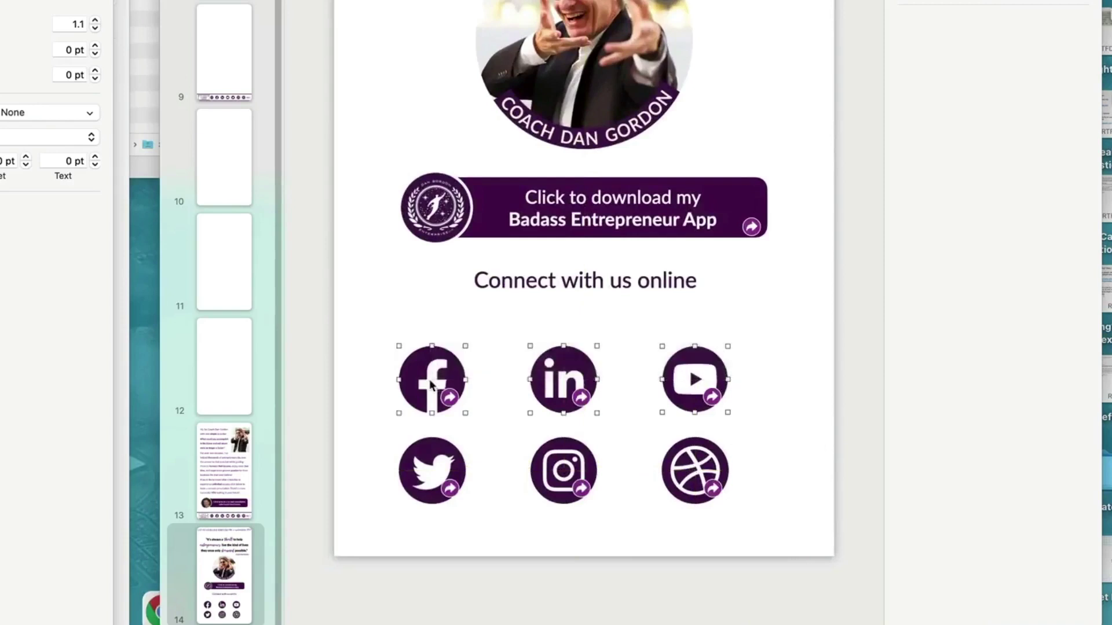
pyautogui.rightClick(427, 381)
pyautogui.moveTo(447, 417)
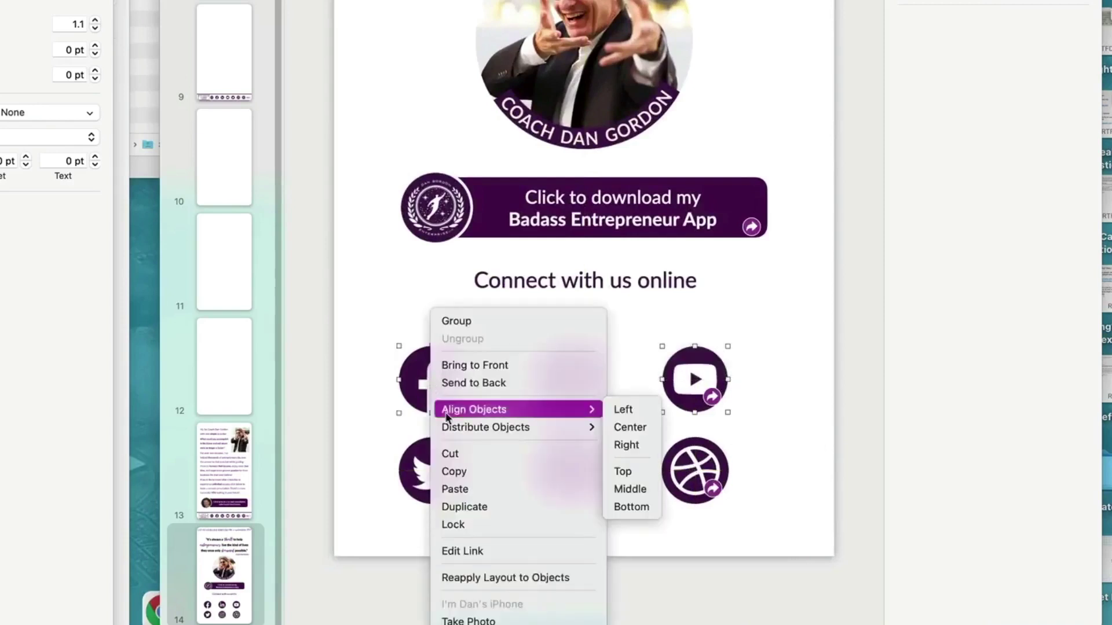
pyautogui.click(617, 431)
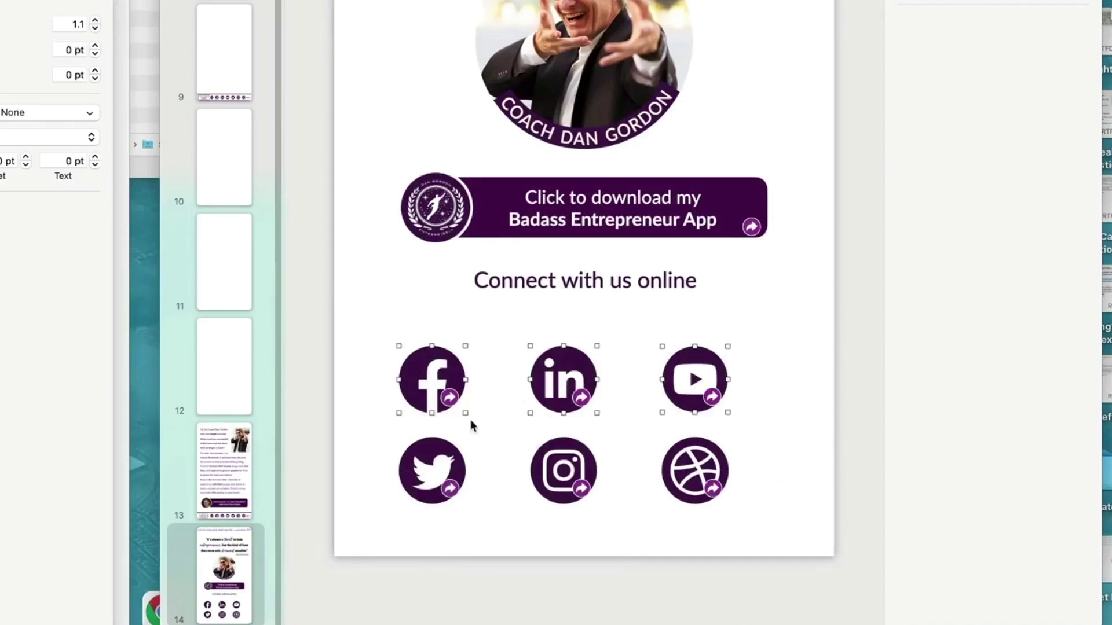
pyautogui.moveTo(377, 362); pyautogui.dragTo(436, 457)
pyautogui.moveTo(363, 435); pyautogui.dragTo(745, 513)
pyautogui.moveTo(706, 473); pyautogui.dragTo(706, 479)
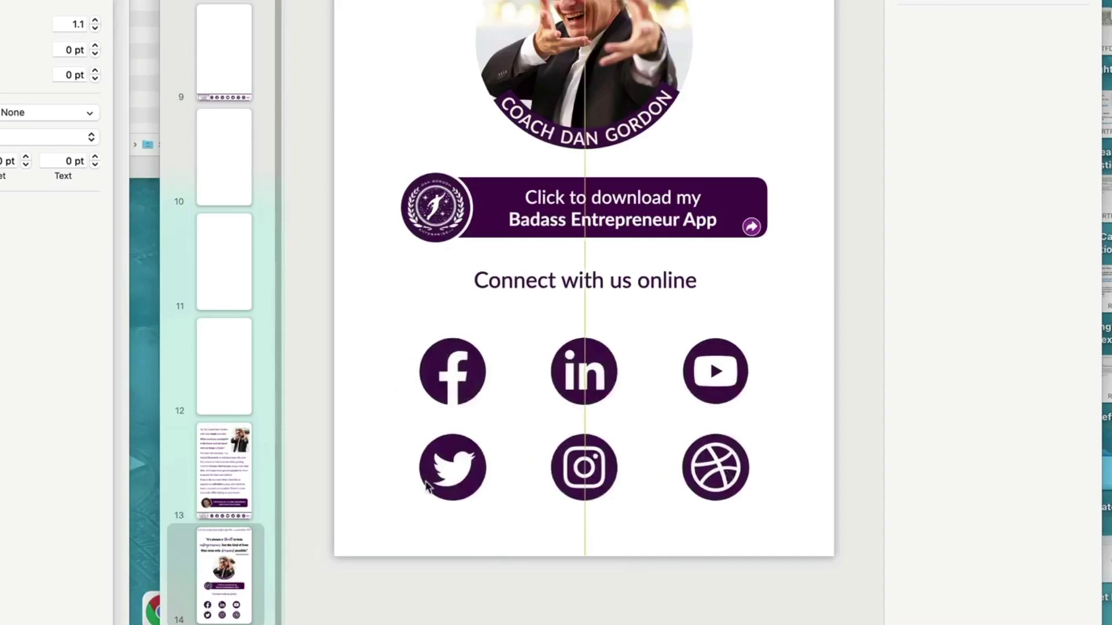
pyautogui.moveTo(424, 481)
pyautogui.mouseDown()
pyautogui.moveTo(401, 480)
pyautogui.moveTo(429, 481)
pyautogui.moveTo(429, 471)
pyautogui.mouseUp()
# Compare the covers of the tablet and phone versions side by side, widening the tablet version's window slightly
pyautogui.press('super+grave')
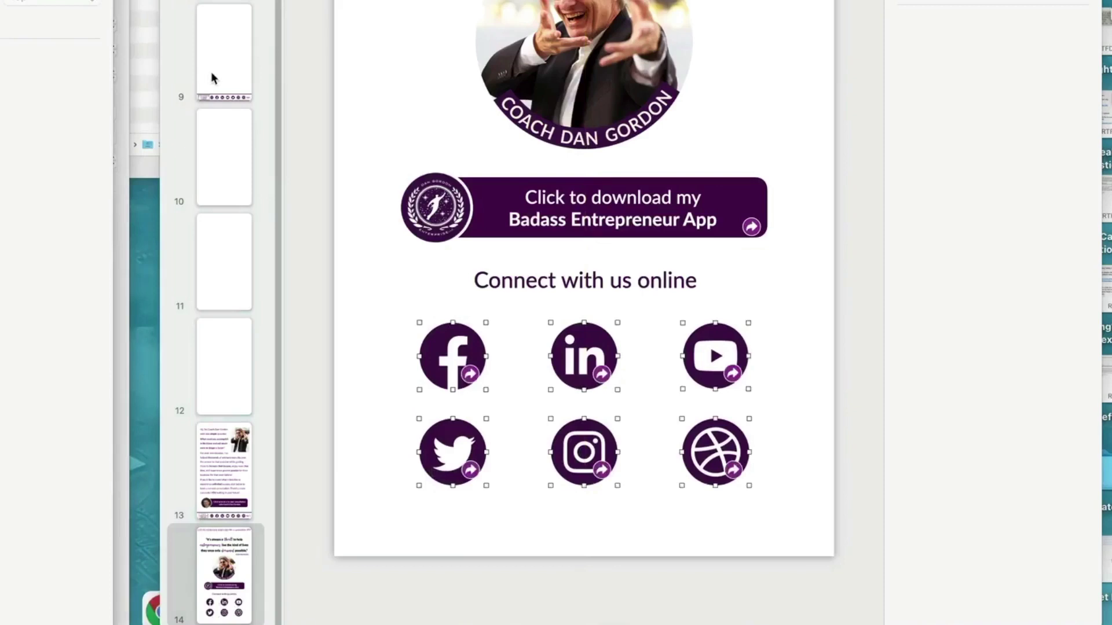
pyautogui.click(397, 377)
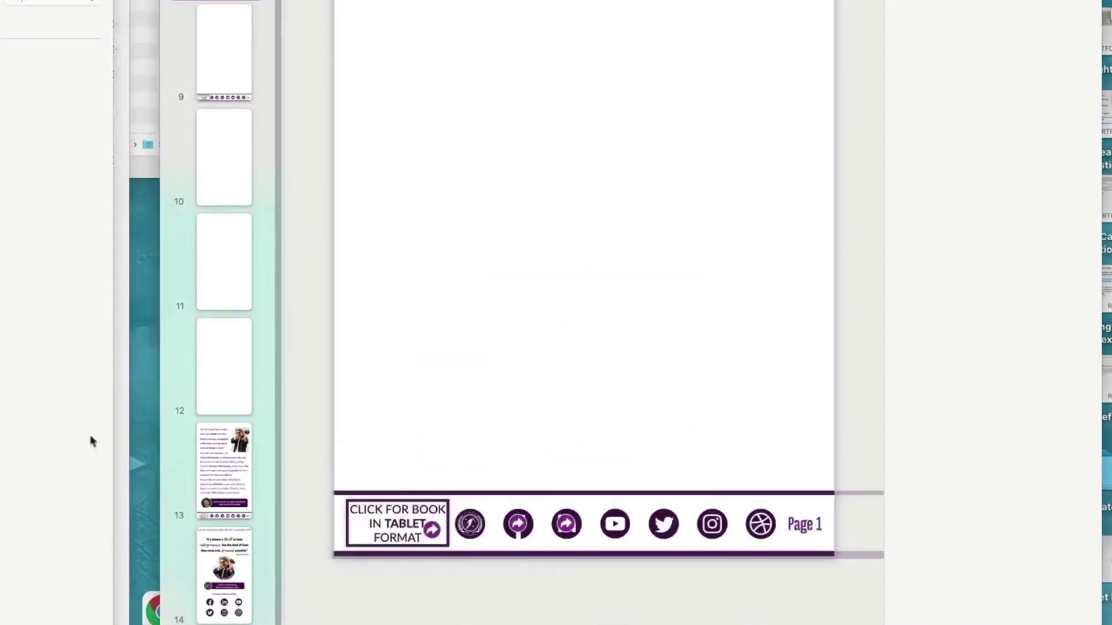
pyautogui.click(229, 570)
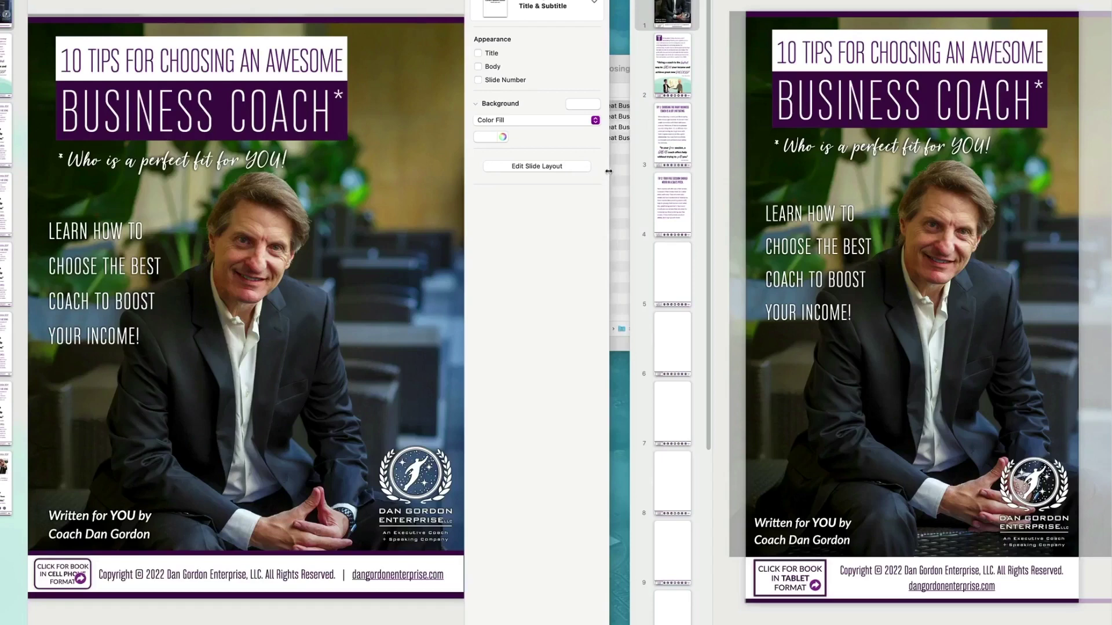
pyautogui.moveTo(610, 171); pyautogui.dragTo(626, 171)
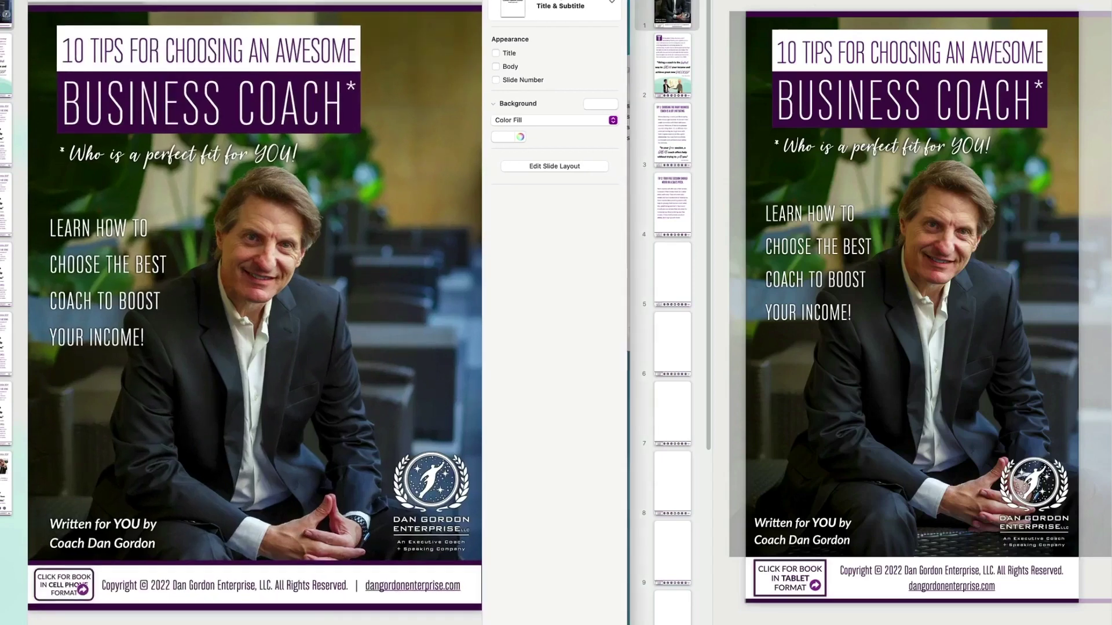
pyautogui.click(794, 1)
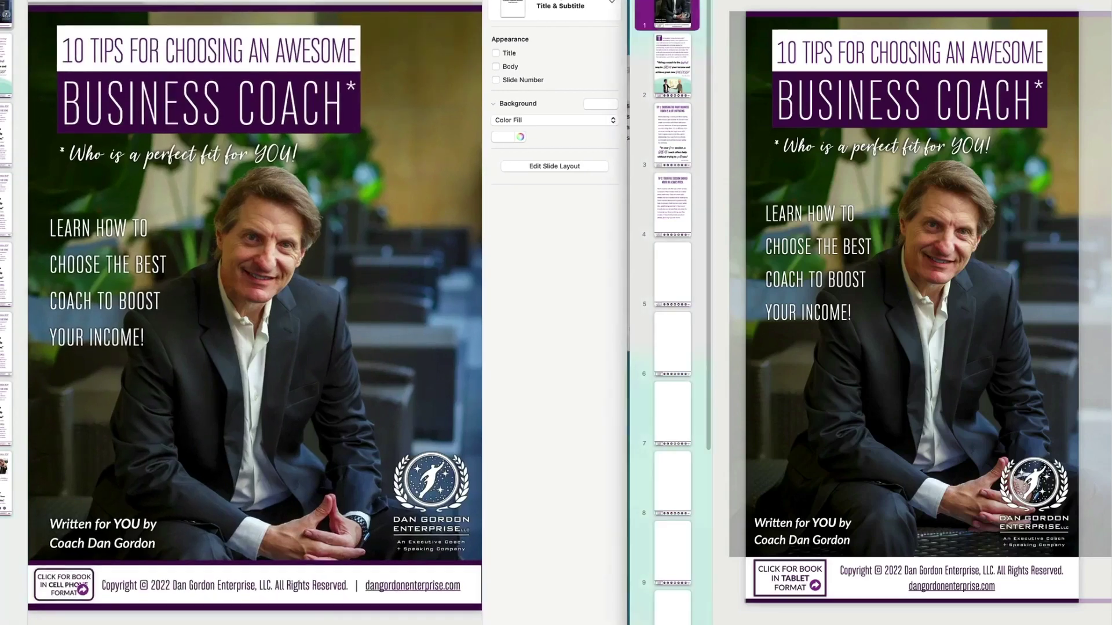